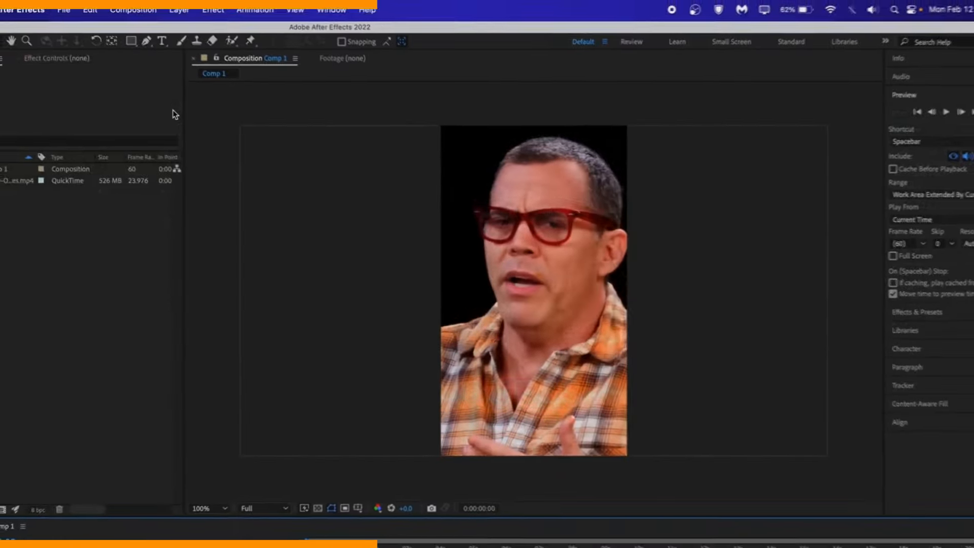
Run the DynaCap script, import the captions, and animate them onto a new text layer.
{"action": "left_click", "coordinate": [69, 6]}
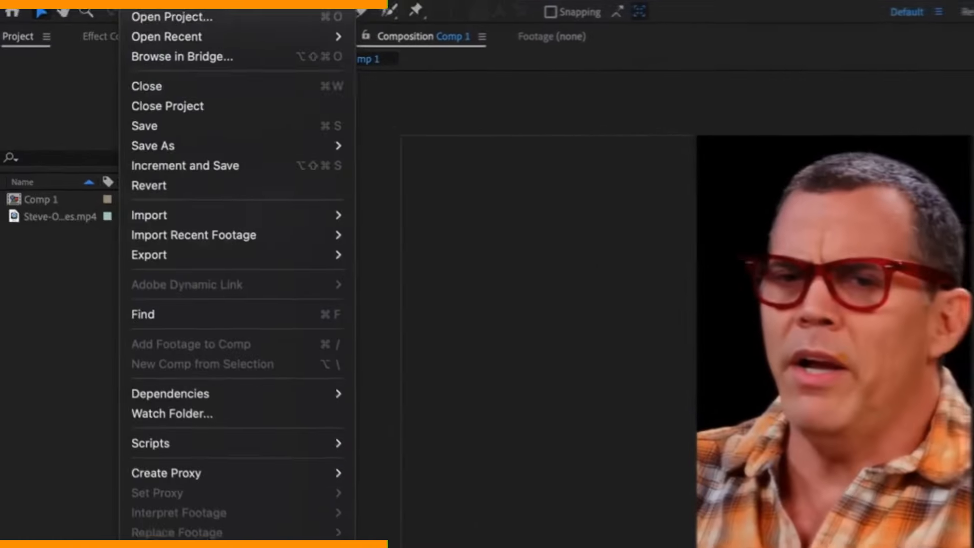
{"action": "mouse_move", "coordinate": [148, 441]}
{"action": "left_click", "coordinate": [459, 538]}
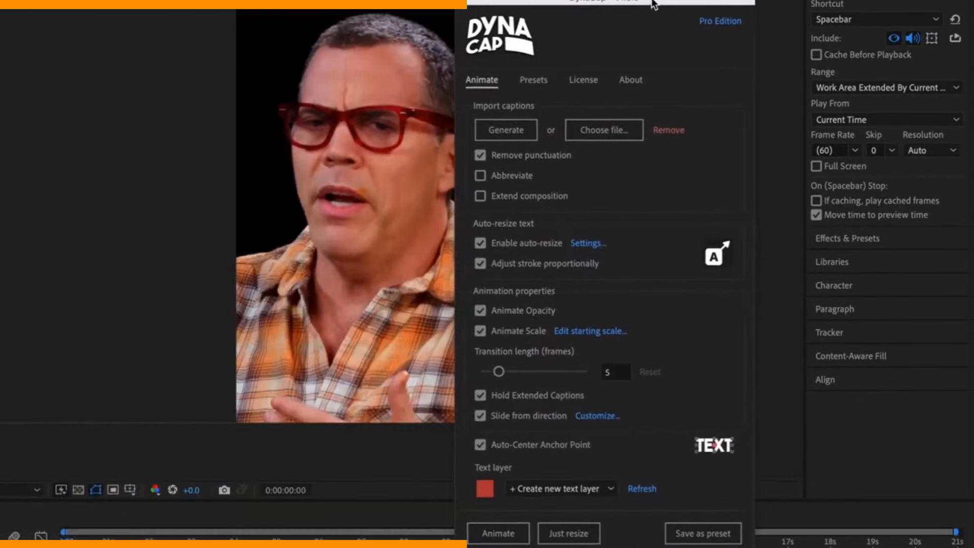
{"action": "left_click", "coordinate": [547, 139]}
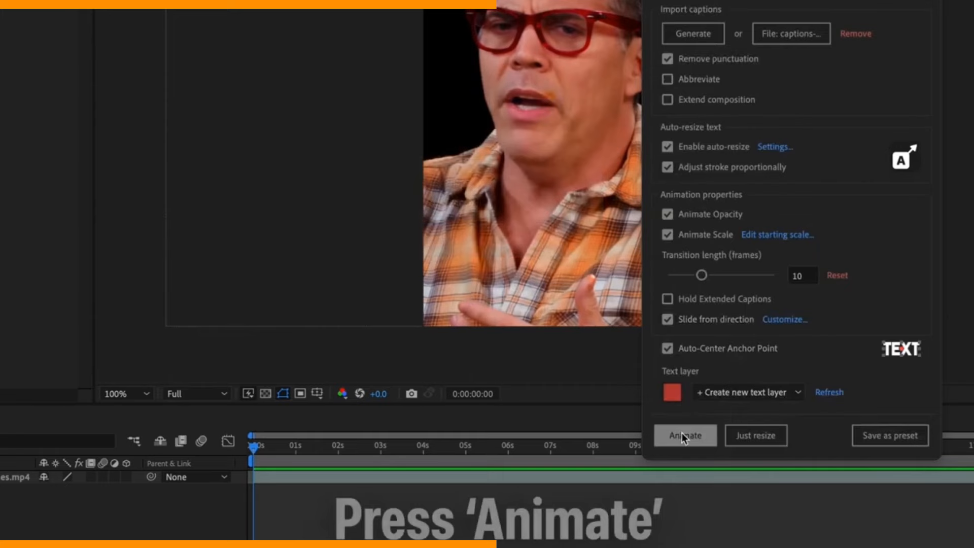
{"action": "left_click", "coordinate": [540, 534]}
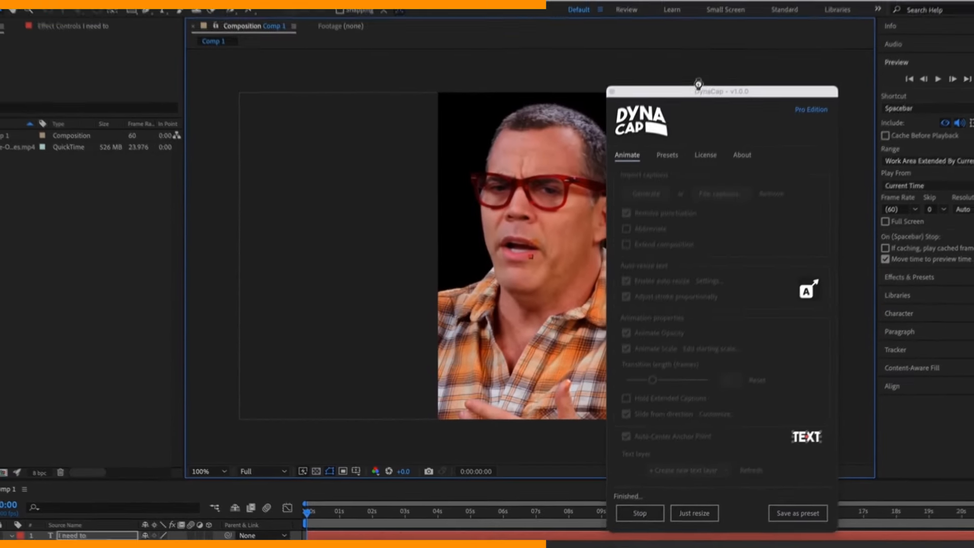
{"action": "left_click_drag", "start_coordinate": [696, 99], "coordinate": [772, 99]}
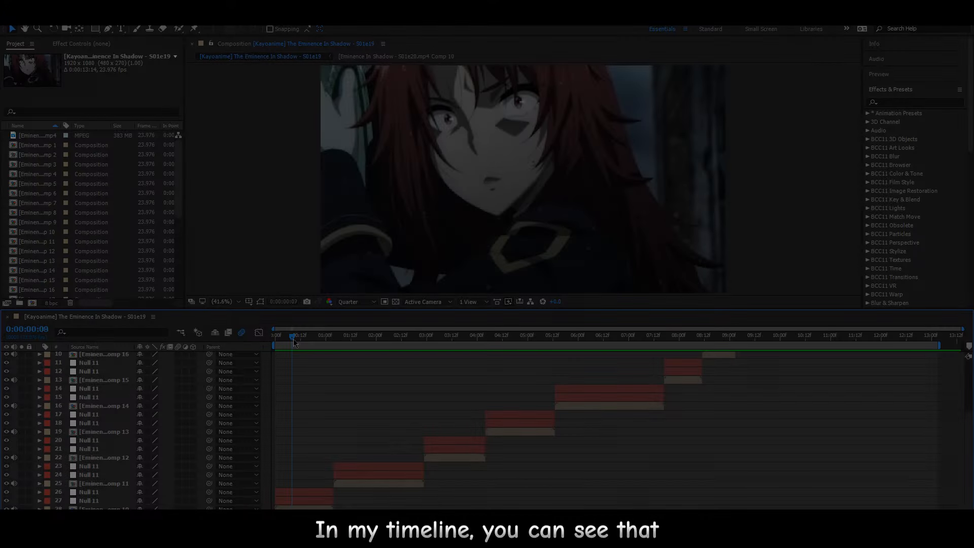
Apply the Motion Tile effect to the first clip in the timeline, comp 10.
{"action": "left_click_drag", "start_coordinate": [294, 343], "coordinate": [642, 337]}
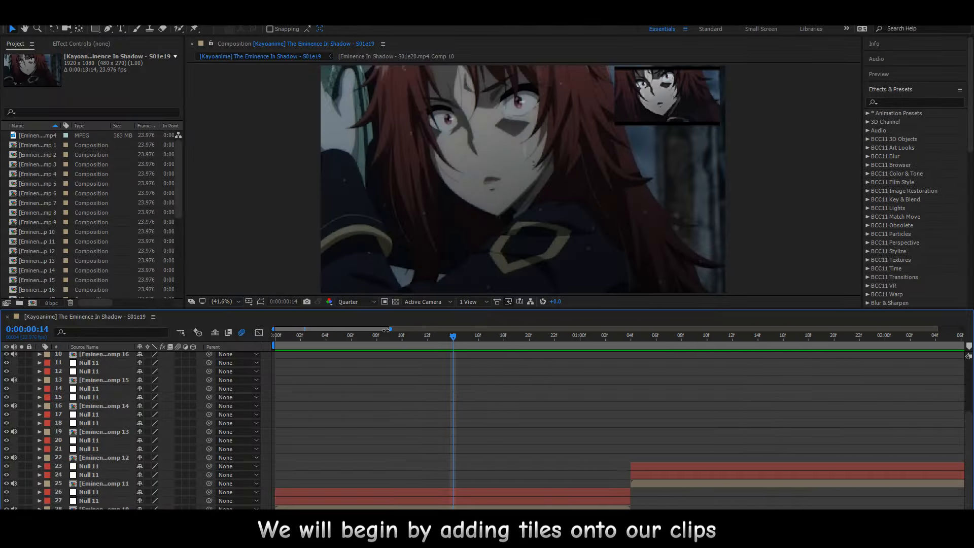
{"action": "left_click_drag", "start_coordinate": [385, 330], "coordinate": [275, 338]}
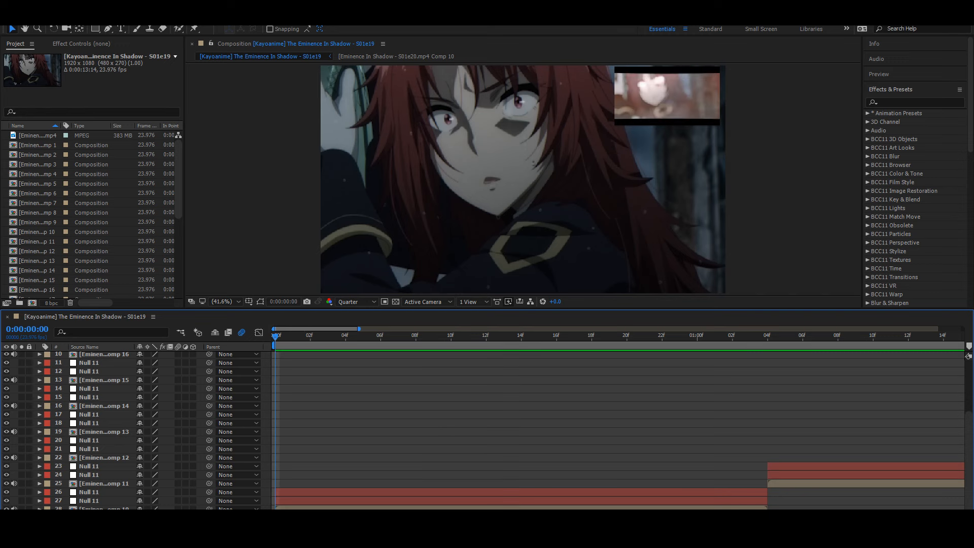
{"action": "left_click", "coordinate": [320, 508]}
{"action": "key", "text": "ctrl+space"}
{"action": "type", "text": "motio"}
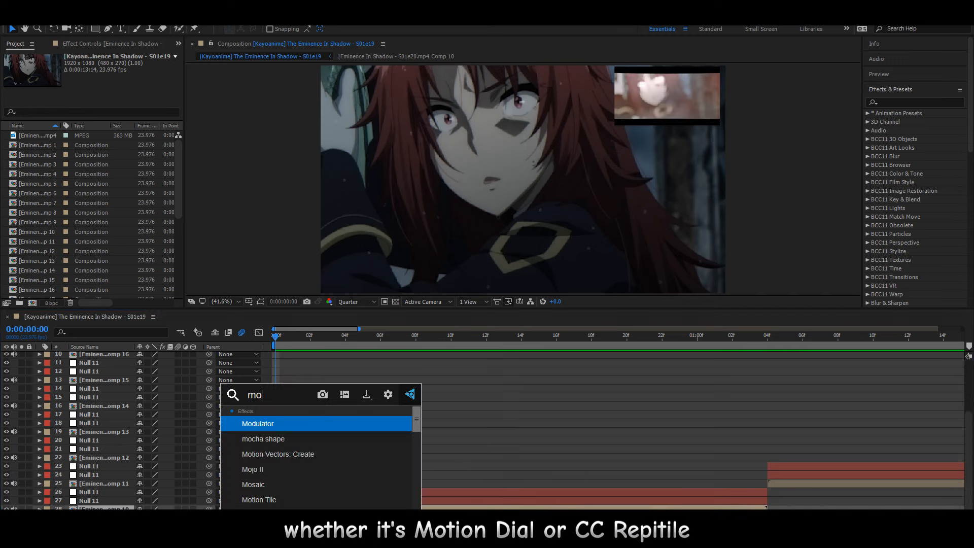
{"action": "key", "text": "Down"}
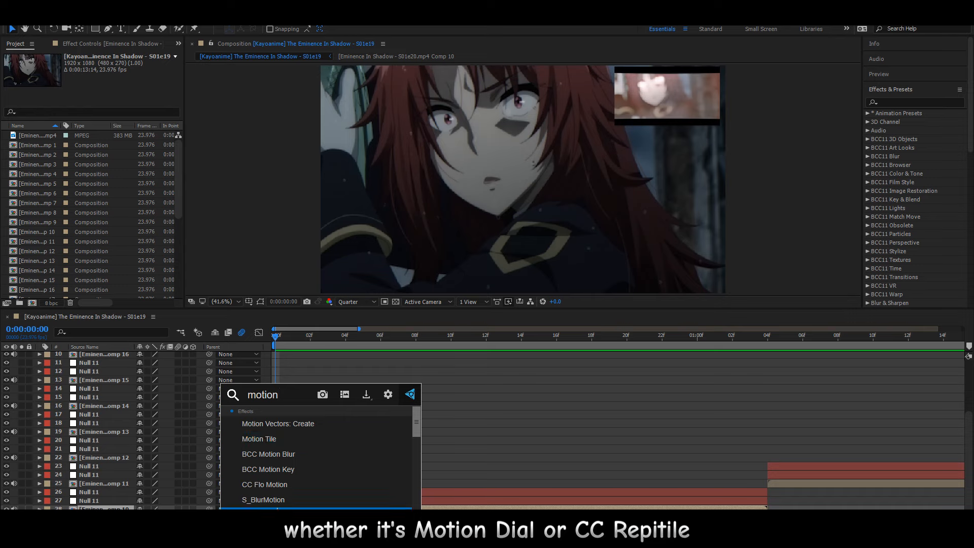
{"action": "left_click", "coordinate": [274, 439]}
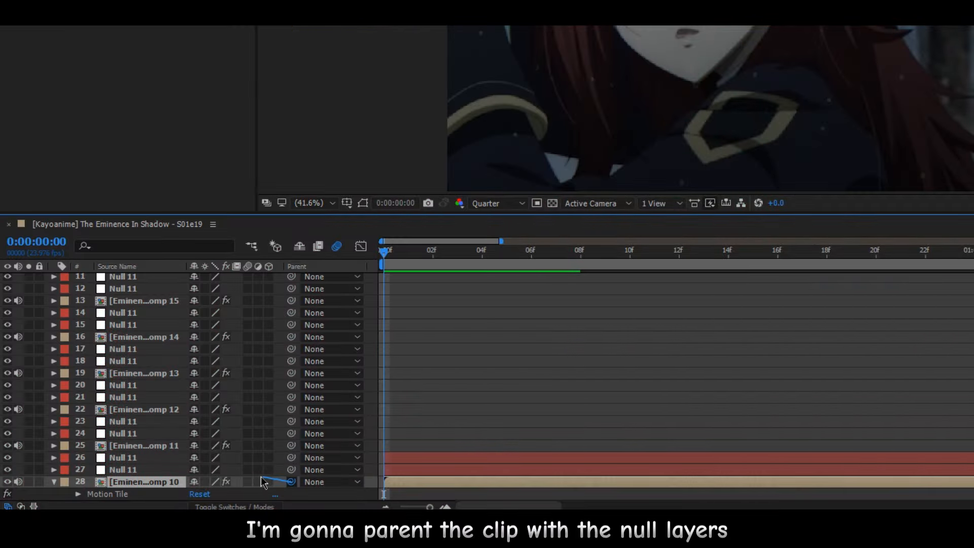
Chain-parent the first clip to its two nulls and keyframe the lower null's scale at 35% on frame 0.
{"action": "left_click_drag", "start_coordinate": [290, 470], "coordinate": [247, 462]}
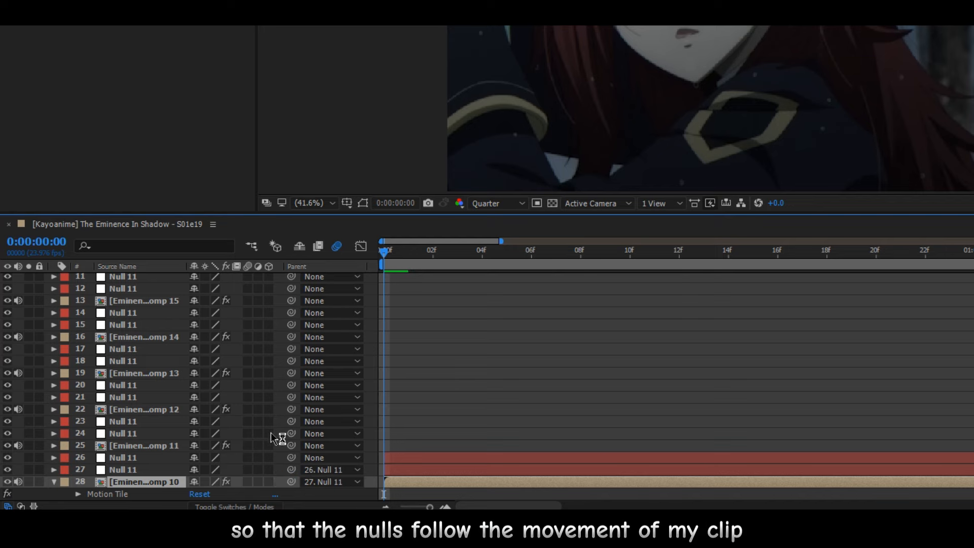
{"action": "key", "text": "s"}
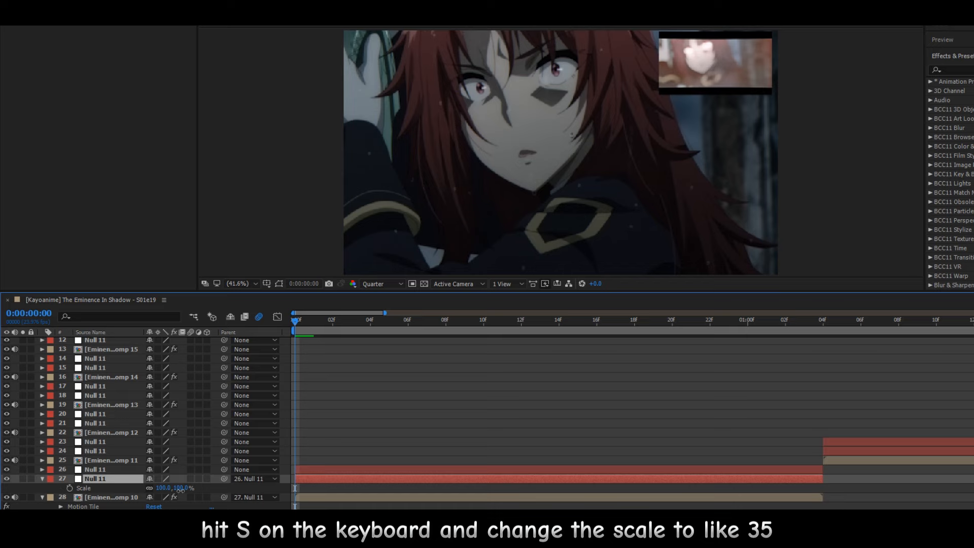
{"action": "left_click_drag", "start_coordinate": [238, 473], "coordinate": [222, 477]}
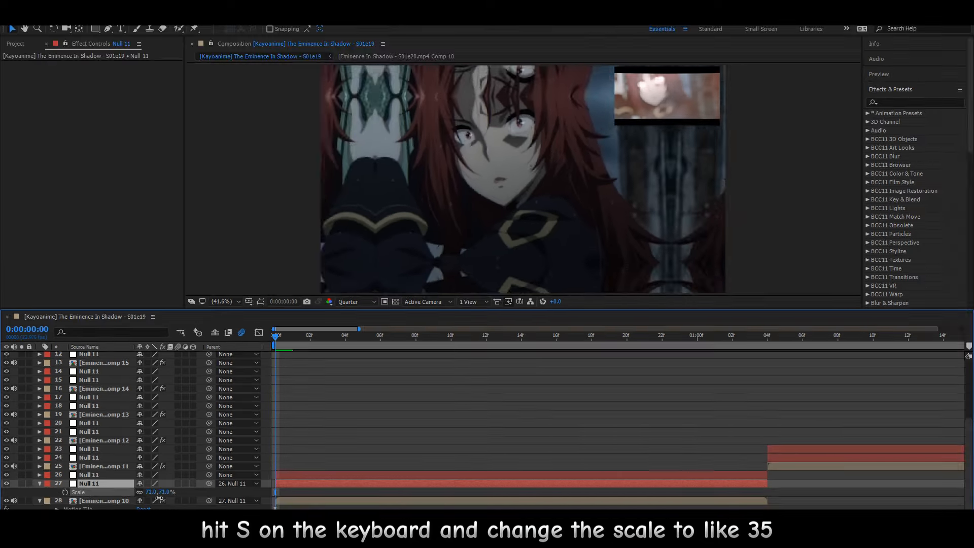
{"action": "left_click_drag", "start_coordinate": [159, 499], "coordinate": [146, 499]}
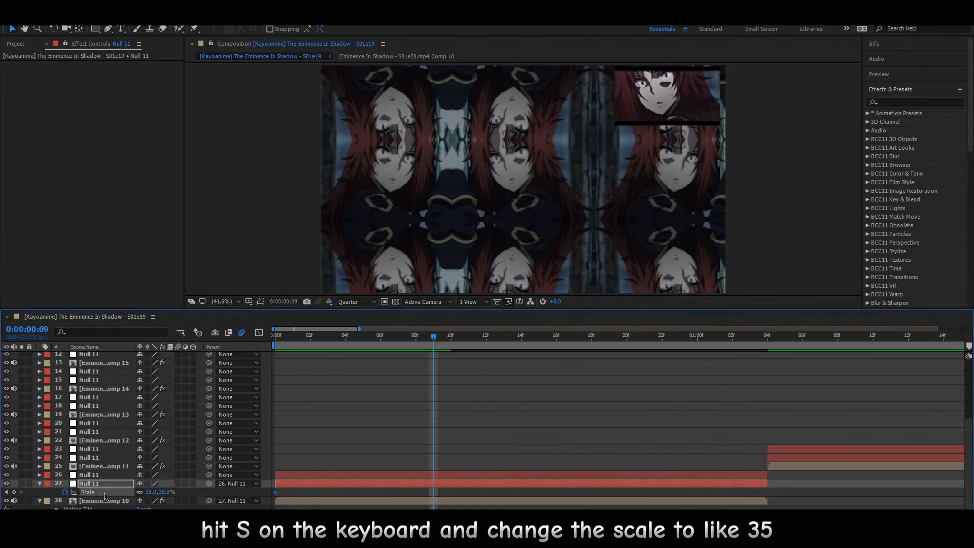
Add a scale keyframe of 140% at frame 9 on the lower null.
{"action": "left_click", "coordinate": [148, 492]}
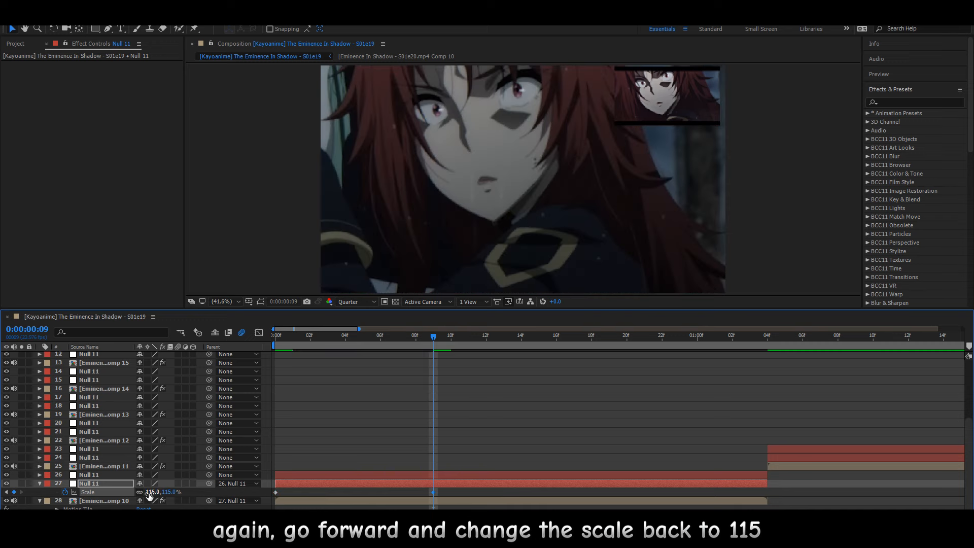
{"action": "left_click_drag", "start_coordinate": [151, 493], "coordinate": [161, 492]}
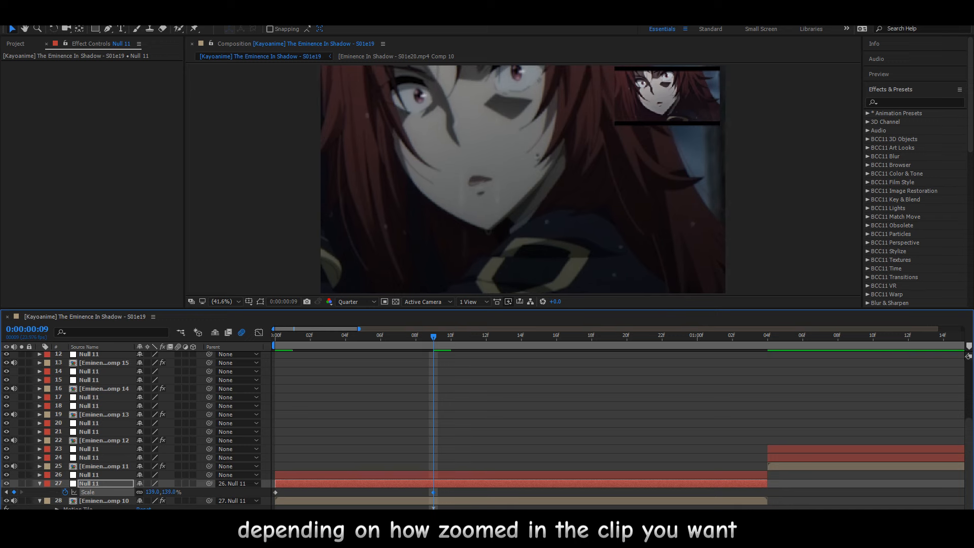
{"action": "type", "text": "40"}
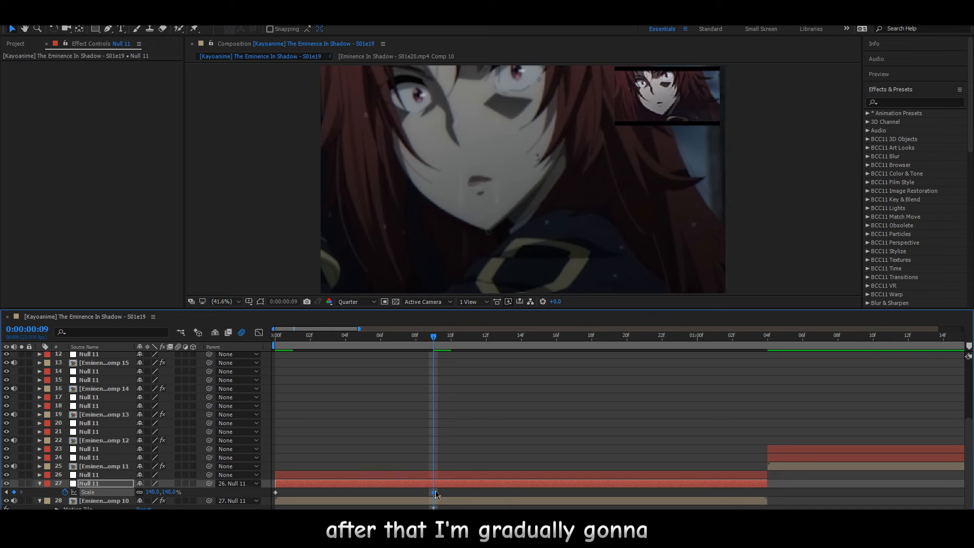
Move the null's second scale keyframe to frame 12 and apply Easy Ease to both keyframes.
{"action": "left_click_drag", "start_coordinate": [435, 493], "coordinate": [255, 500]}
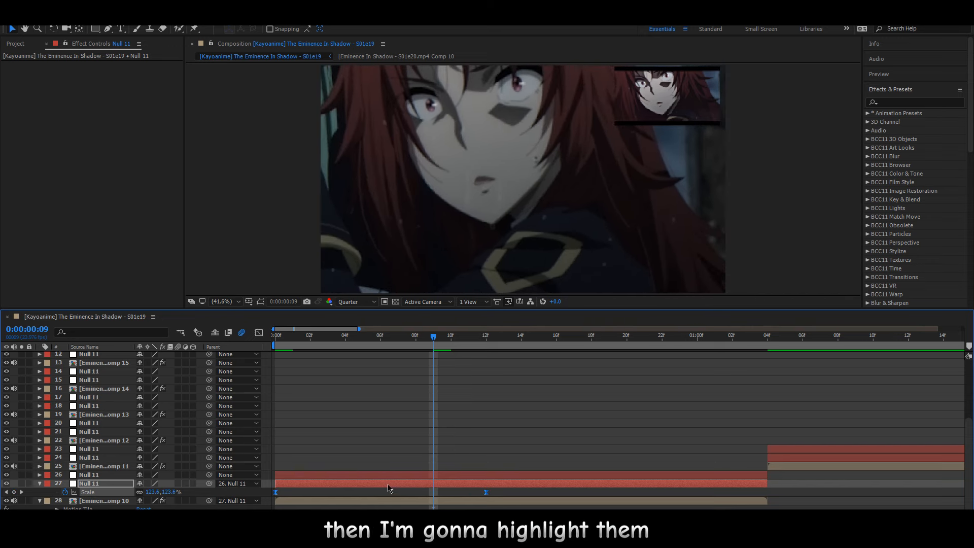
{"action": "key", "text": "F9"}
{"action": "left_click", "coordinate": [333, 375]}
{"action": "left_click_drag", "start_coordinate": [305, 340], "coordinate": [278, 351]}
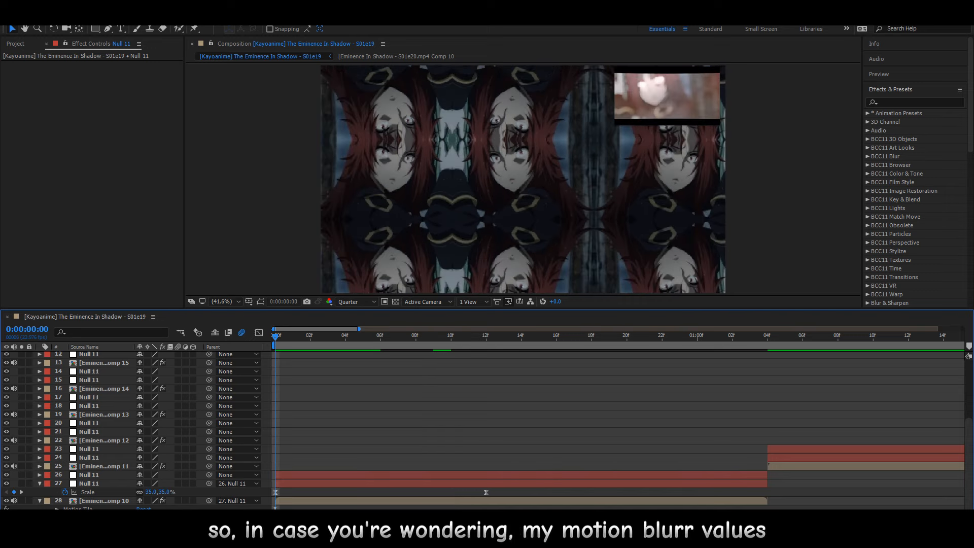
Review the motion blur values in the composition's advanced settings.
{"action": "left_click", "coordinate": [53, 18]}
{"action": "left_click", "coordinate": [59, 43]}
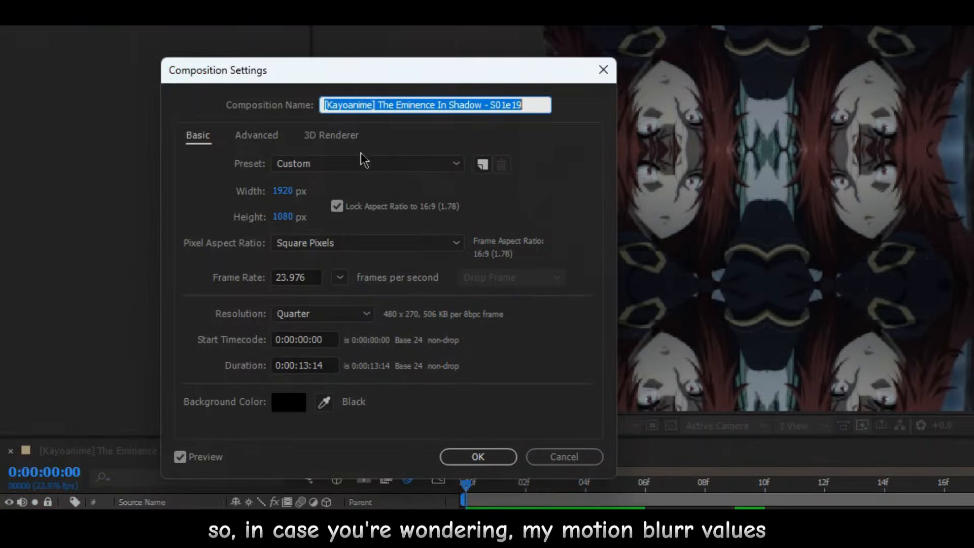
{"action": "left_click", "coordinate": [251, 134]}
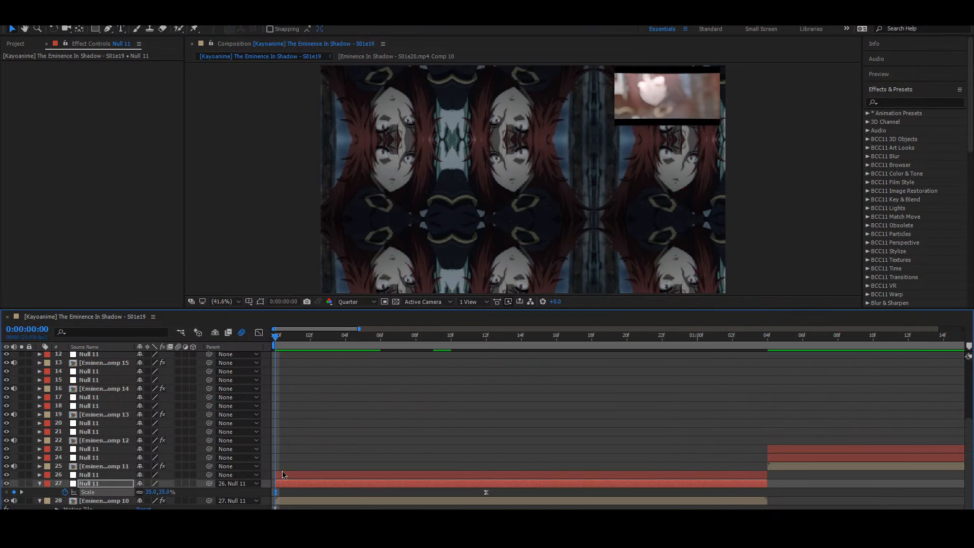
Shape the null's scale curve in the value graph with a steep starting handle and a gradual finish.
{"action": "left_click", "coordinate": [258, 333]}
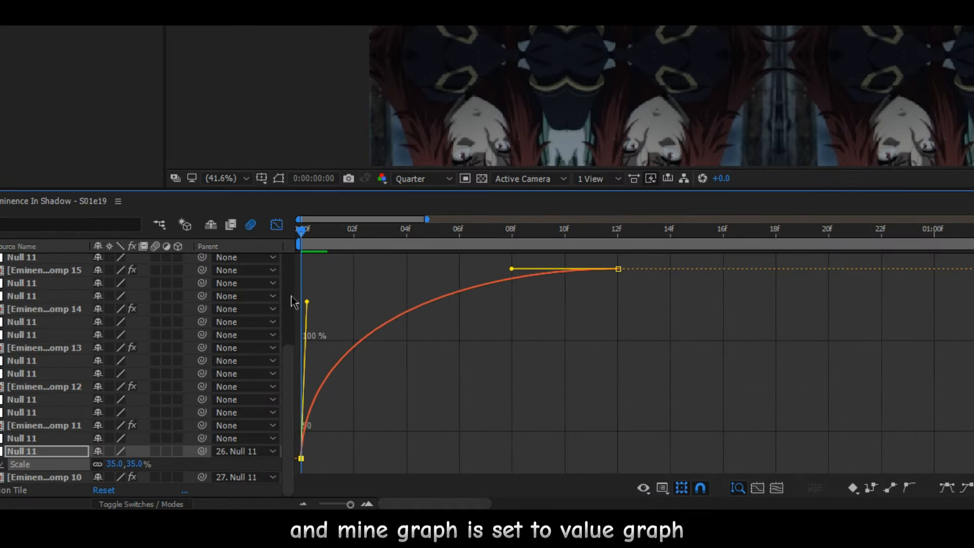
{"action": "mouse_move", "coordinate": [307, 301]}
{"action": "left_mouse_down"}
{"action": "mouse_move", "coordinate": [299, 231]}
{"action": "mouse_move", "coordinate": [388, 235]}
{"action": "mouse_move", "coordinate": [306, 260]}
{"action": "mouse_move", "coordinate": [303, 300]}
{"action": "left_mouse_up"}
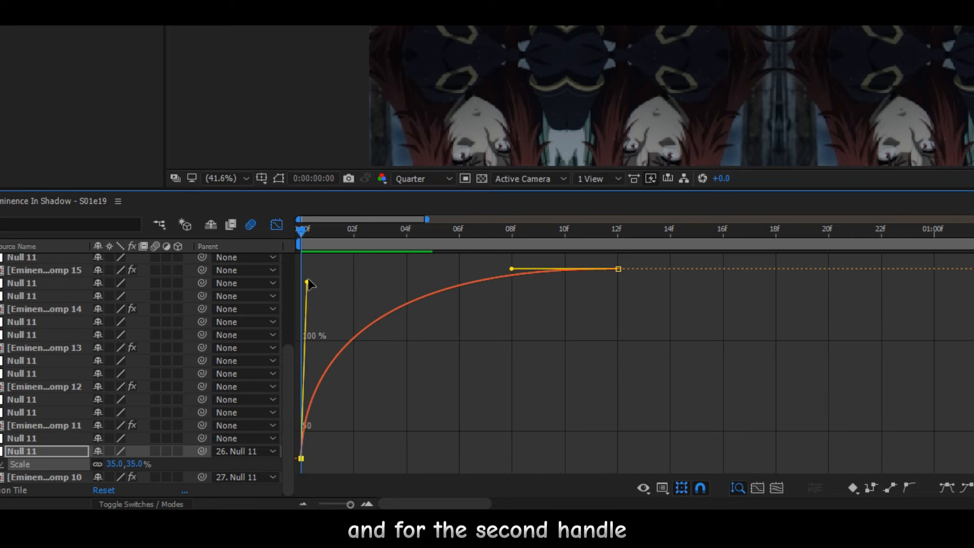
{"action": "key", "text": "space"}
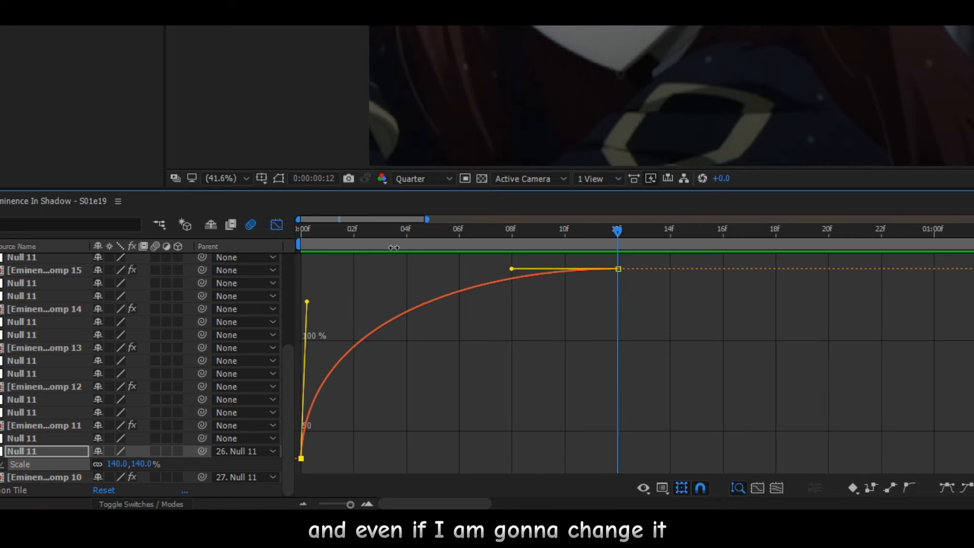
{"action": "left_click_drag", "start_coordinate": [333, 235], "coordinate": [511, 243]}
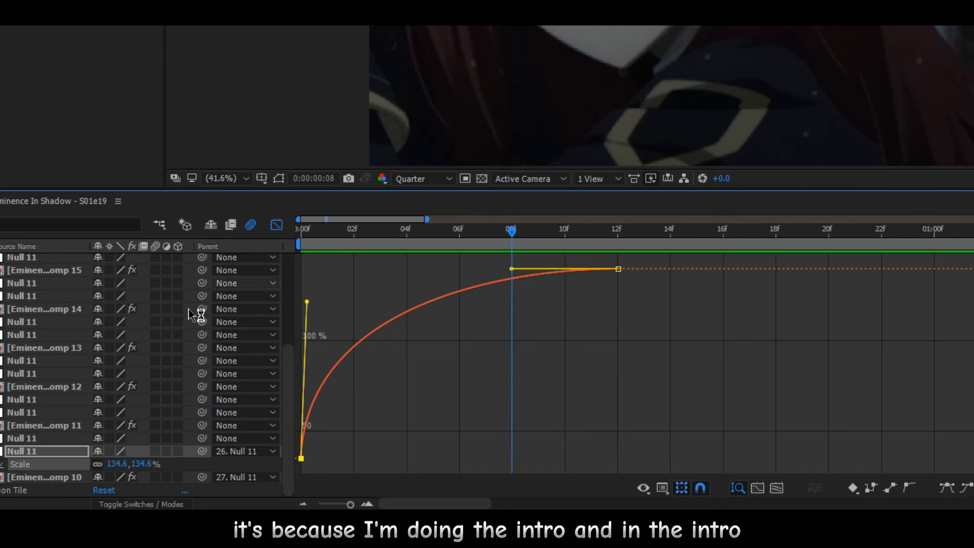
{"action": "left_click", "coordinate": [278, 226]}
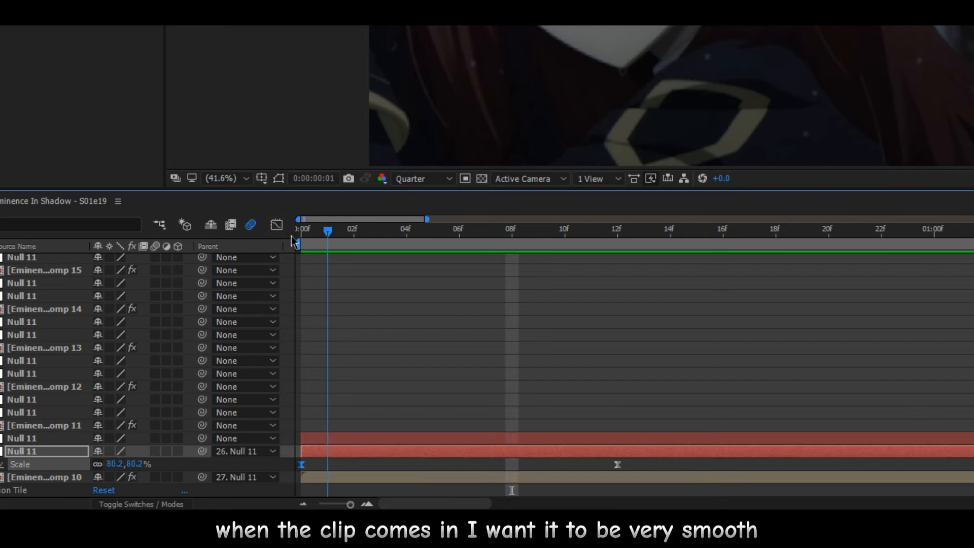
Play back the opening zoom from the first frame and check its scale curve.
{"action": "left_click_drag", "start_coordinate": [295, 242], "coordinate": [211, 231]}
{"action": "key", "text": "space"}
{"action": "key", "text": "space"}
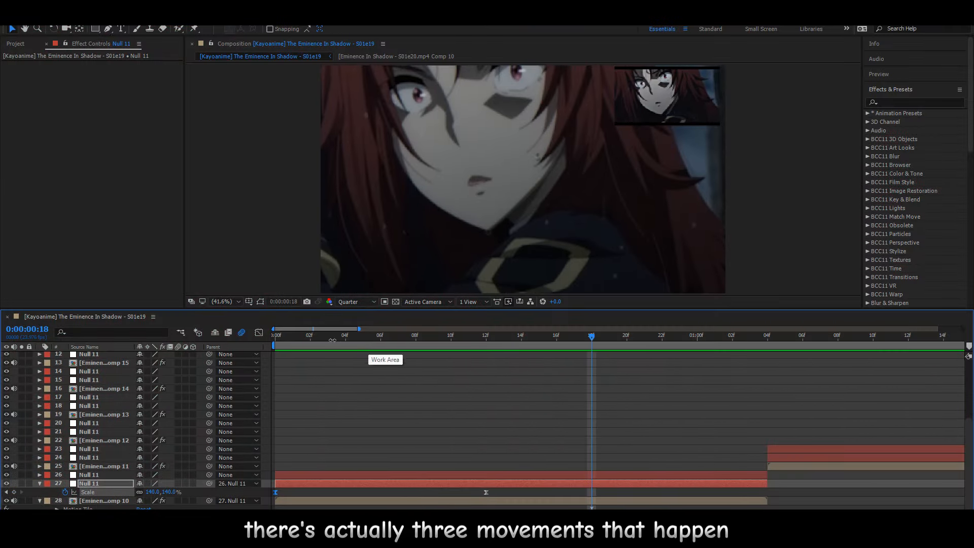
{"action": "left_click", "coordinate": [280, 341]}
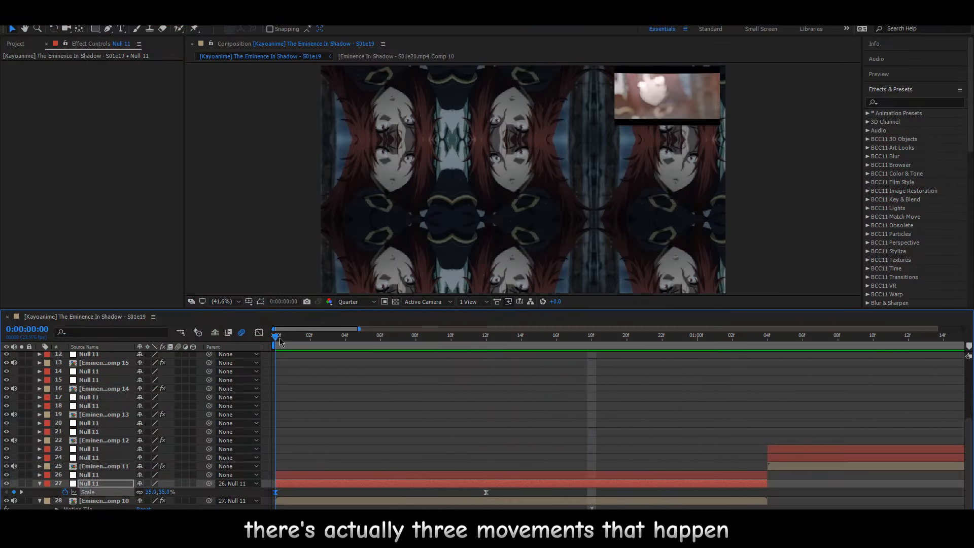
{"action": "left_click", "coordinate": [260, 333]}
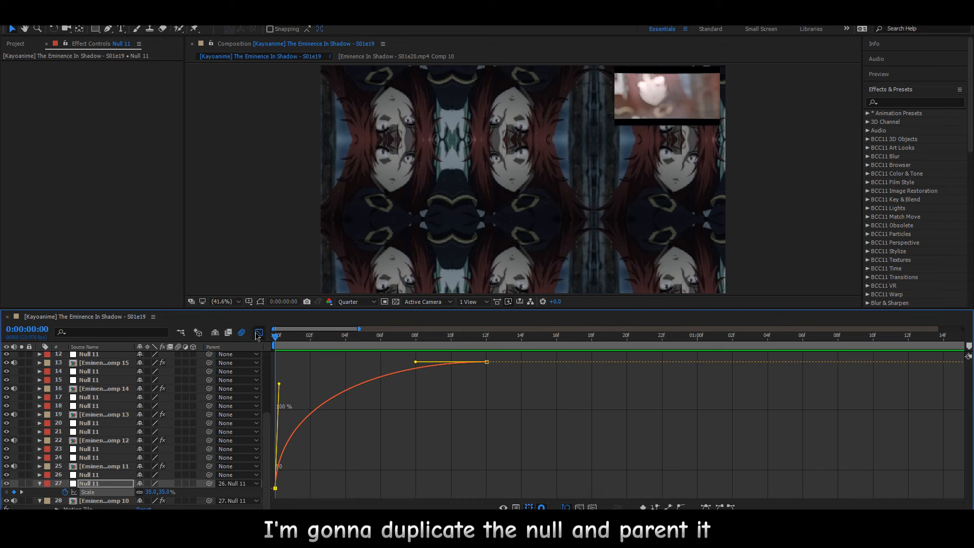
{"action": "left_click", "coordinate": [259, 334]}
Duplicate the clip's upper null into the parent chain and keyframe the middle null's scale at 100% on frame 6.
{"action": "left_click", "coordinate": [320, 474]}
{"action": "key", "text": "ctrl+d"}
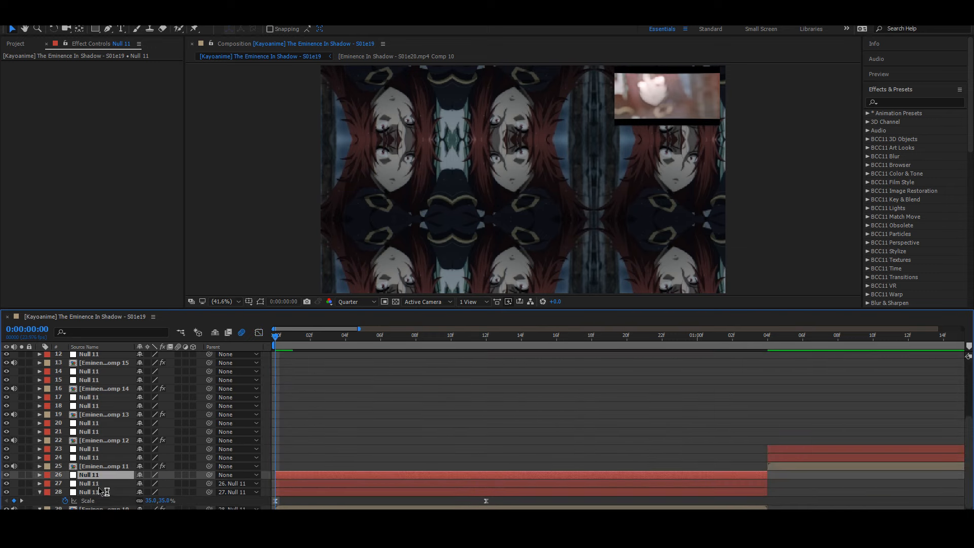
{"action": "left_click", "coordinate": [102, 483]}
{"action": "key", "text": "s"}
{"action": "left_click_drag", "start_coordinate": [305, 337], "coordinate": [381, 335]}
{"action": "left_click", "coordinate": [65, 492]}
Add a scale keyframe of 85% at frame 17 on the middle null.
{"action": "key", "text": "space"}
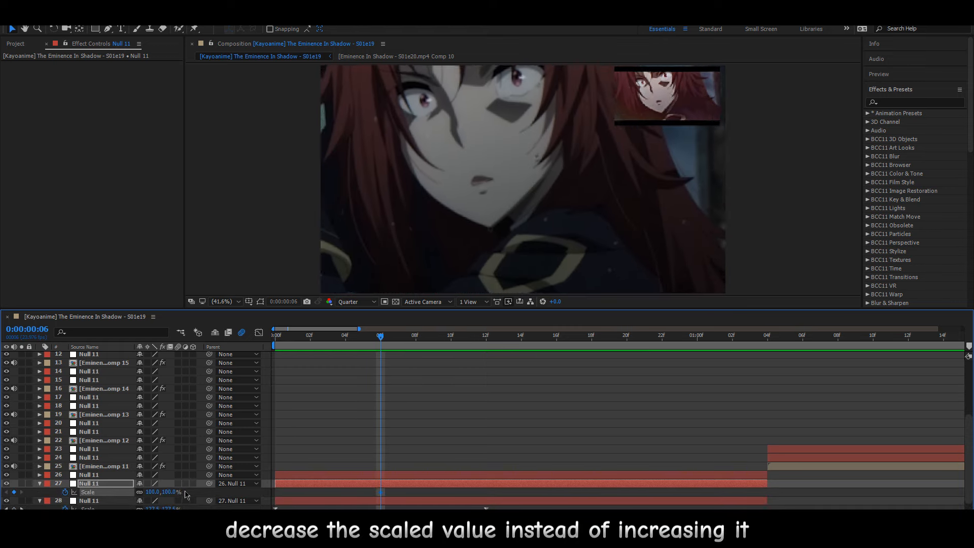
{"action": "left_click_drag", "start_coordinate": [175, 492], "coordinate": [166, 493]}
{"action": "left_click", "coordinate": [166, 493]}
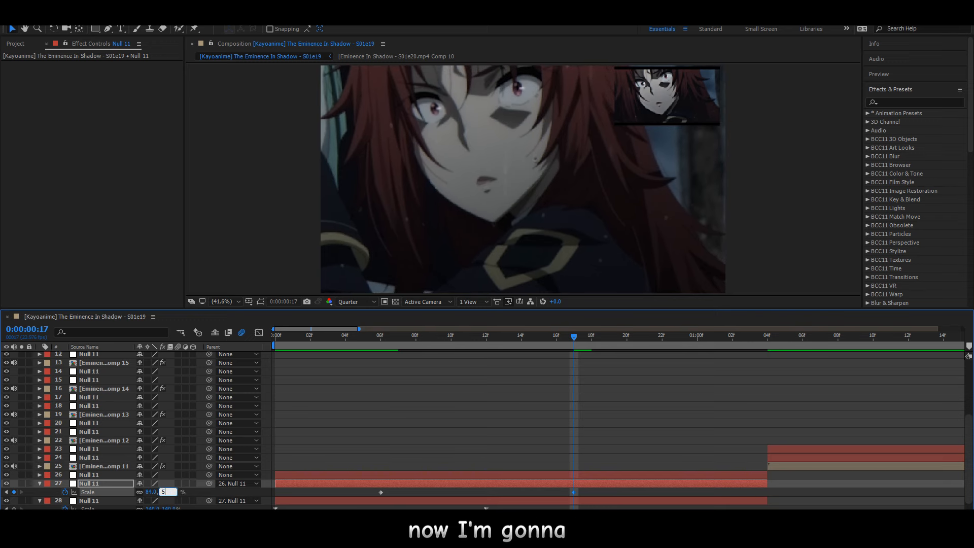
{"action": "type", "text": "85"}
{"action": "key", "text": "Return"}
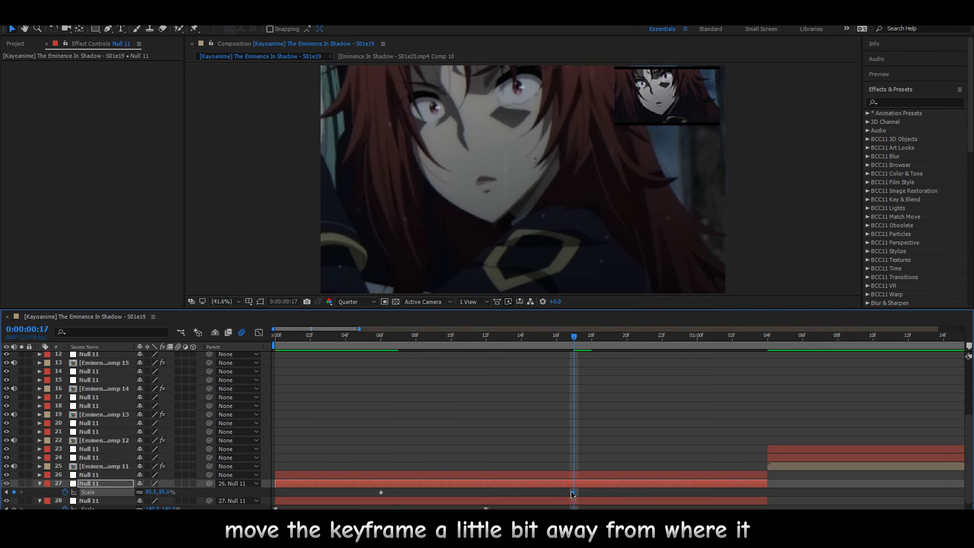
Apply Easy Ease to the middle null's two scale keyframes and move the second one to frame 23.
{"action": "left_click_drag", "start_coordinate": [571, 495], "coordinate": [351, 497]}
{"action": "key", "text": "F9"}
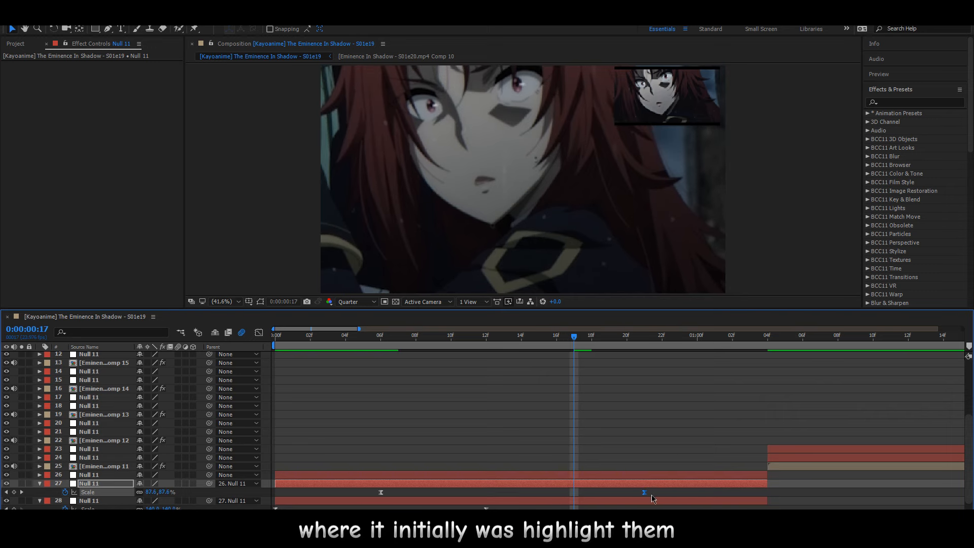
{"action": "left_click_drag", "start_coordinate": [646, 493], "coordinate": [679, 492]}
Shape the middle null's scale keyframes in the speed graph into a sharp early peak with a long ease-out, and preview the zoom.
{"action": "left_click", "coordinate": [260, 333]}
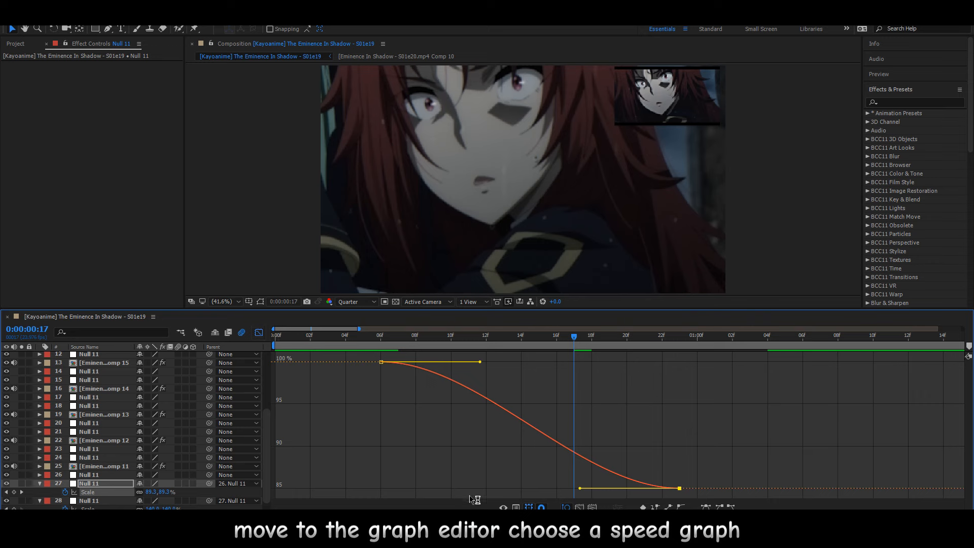
{"action": "left_click", "coordinate": [503, 507]}
{"action": "left_click", "coordinate": [612, 405]}
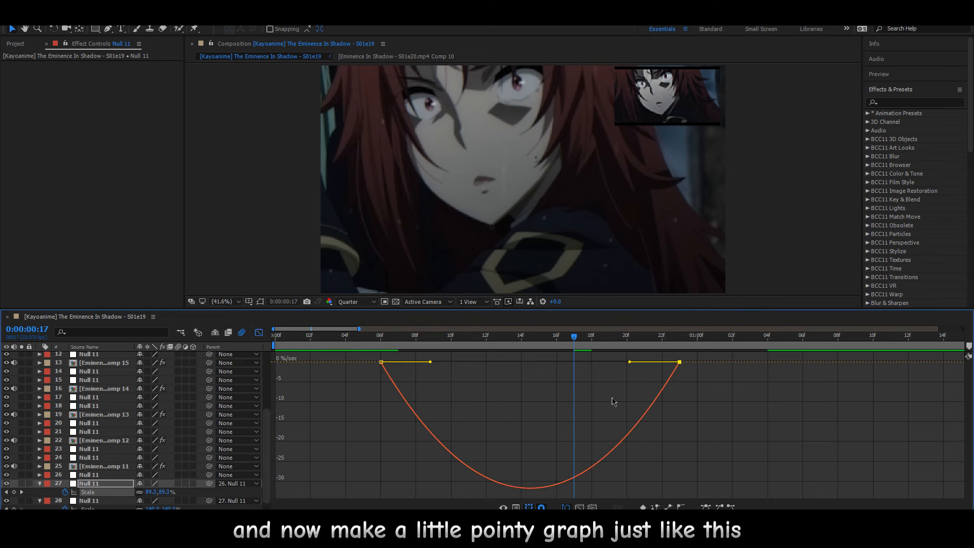
{"action": "left_click_drag", "start_coordinate": [629, 362], "coordinate": [570, 362]}
{"action": "left_click_drag", "start_coordinate": [412, 339], "coordinate": [538, 365]}
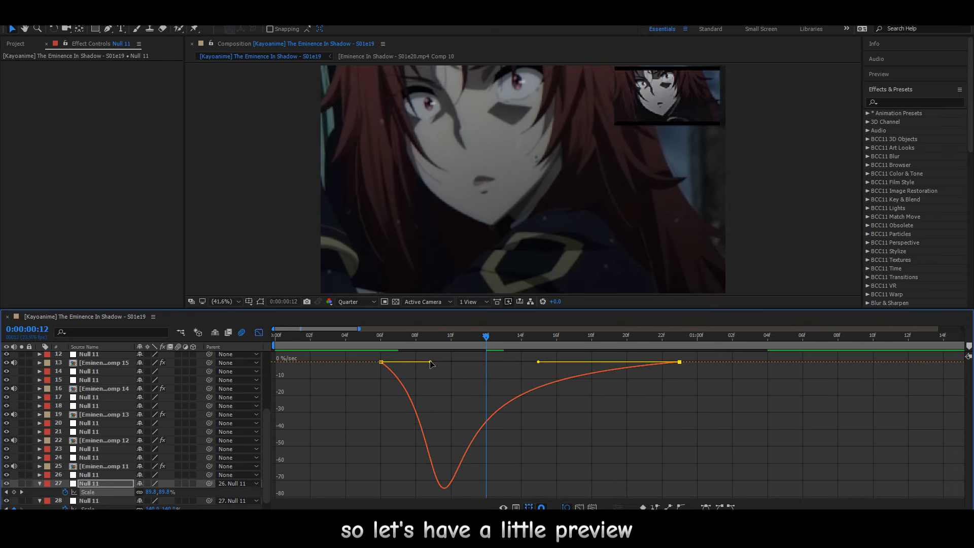
{"action": "left_click_drag", "start_coordinate": [430, 362], "coordinate": [438, 363]}
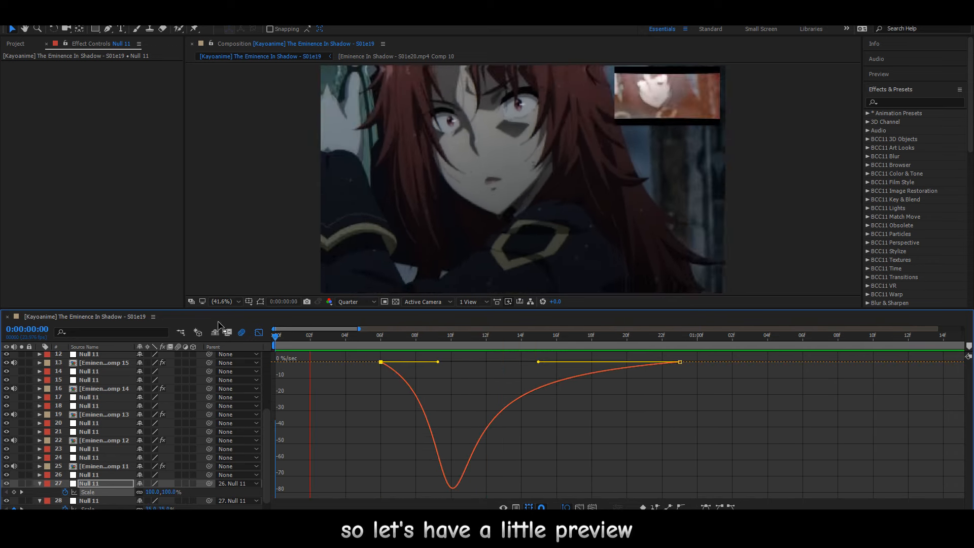
{"action": "key", "text": "space"}
{"action": "left_click", "coordinate": [434, 337]}
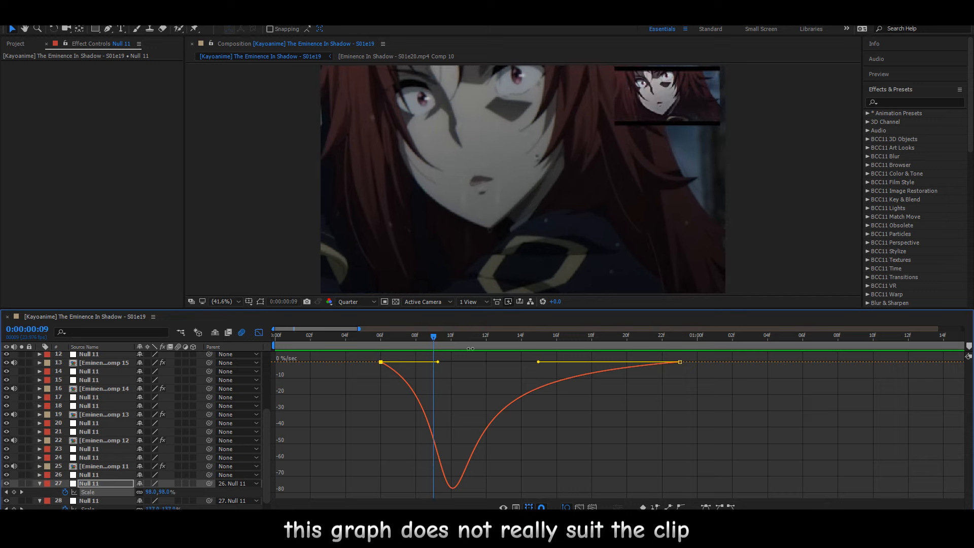
Loosen the middle null's scale speed curve by shortening the second keyframe's ease-in influence, and preview the zoom again.
{"action": "left_click_drag", "start_coordinate": [538, 362], "coordinate": [571, 362]}
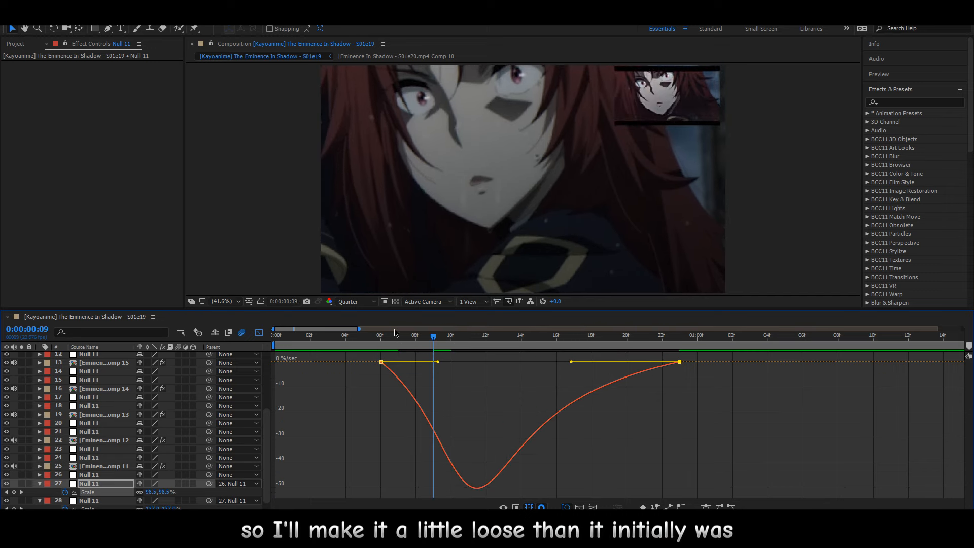
{"action": "left_click_drag", "start_coordinate": [394, 336], "coordinate": [215, 311]}
{"action": "key", "text": "space"}
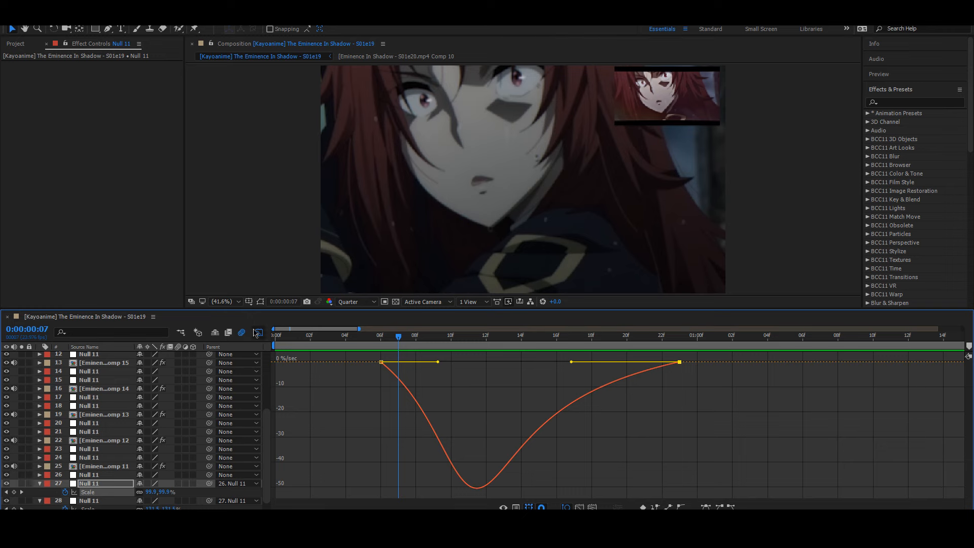
{"action": "left_click", "coordinate": [257, 332]}
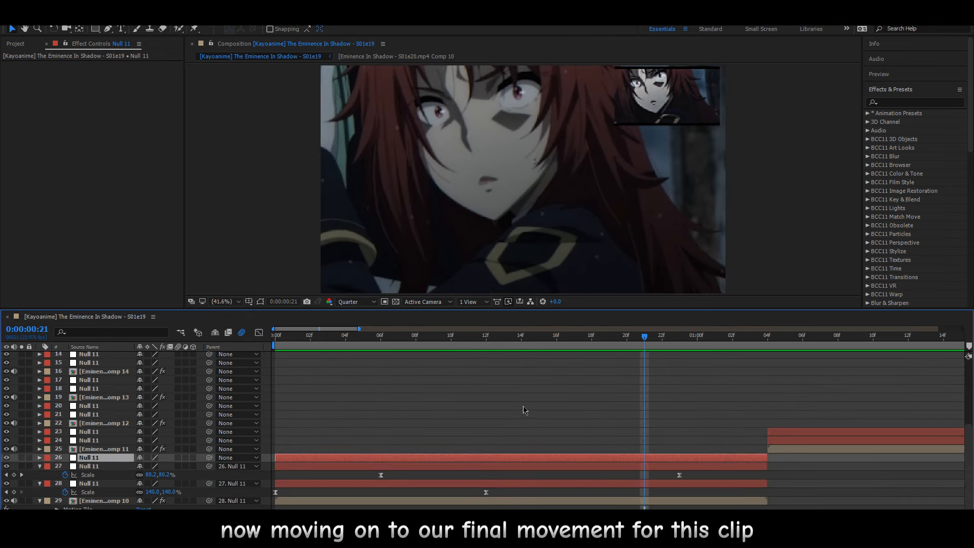
Separate the position dimensions of the first clip's upper null and keyframe its X Position at 960 on frame 16.
{"action": "key", "text": "p"}
{"action": "right_click", "coordinate": [84, 467]}
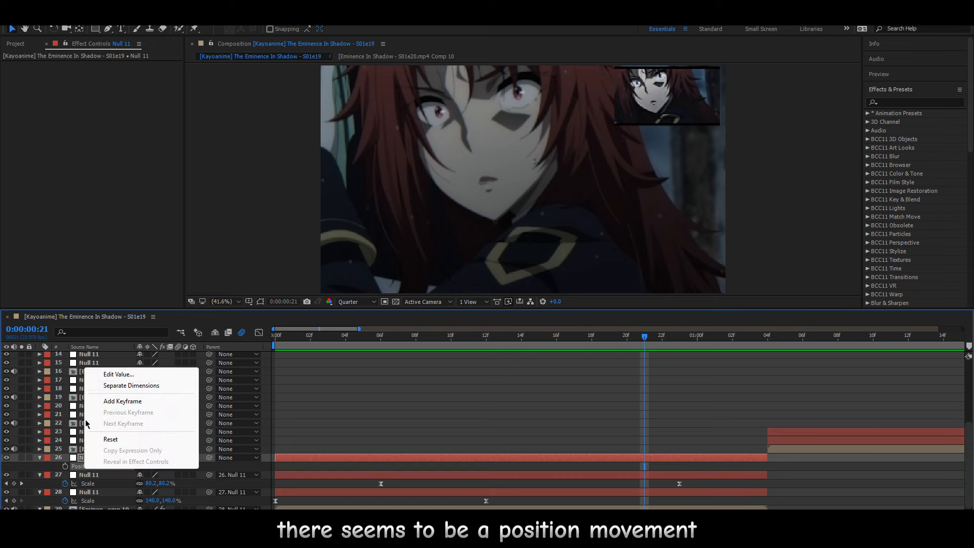
{"action": "left_click", "coordinate": [112, 386]}
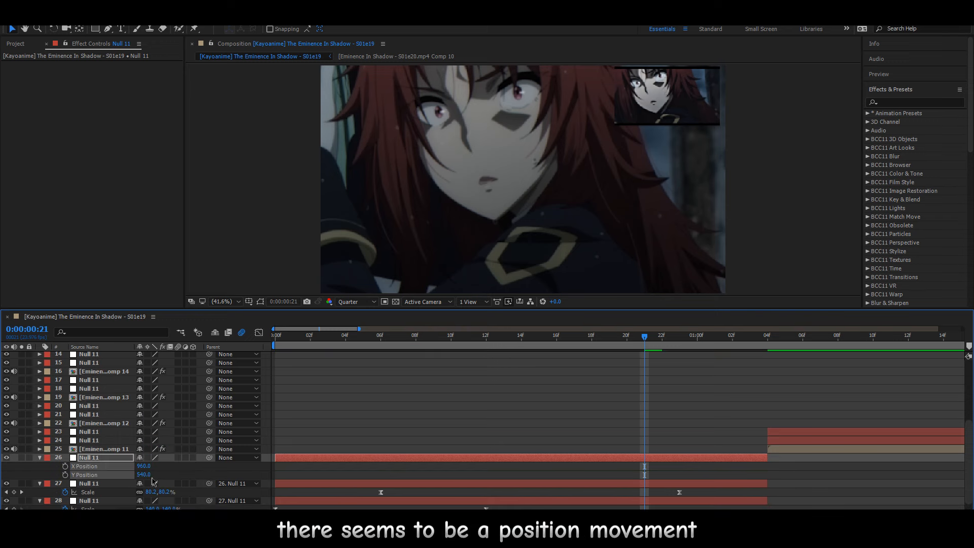
{"action": "left_click", "coordinate": [65, 466]}
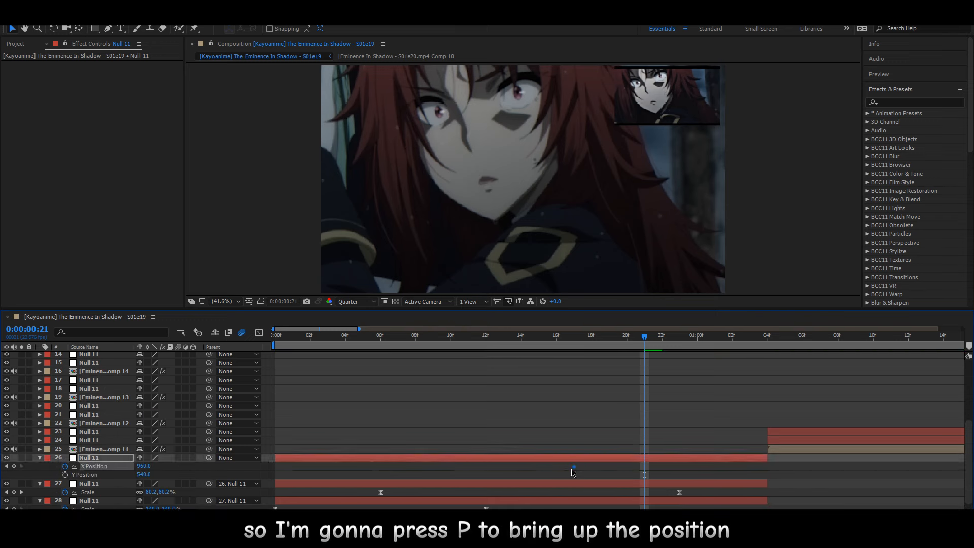
{"action": "left_click_drag", "start_coordinate": [572, 468], "coordinate": [556, 469]}
Add an X Position keyframe of -790 on the upper null and move it to the clip's end at 0:00:01:04.
{"action": "left_click_drag", "start_coordinate": [644, 337], "coordinate": [734, 339]}
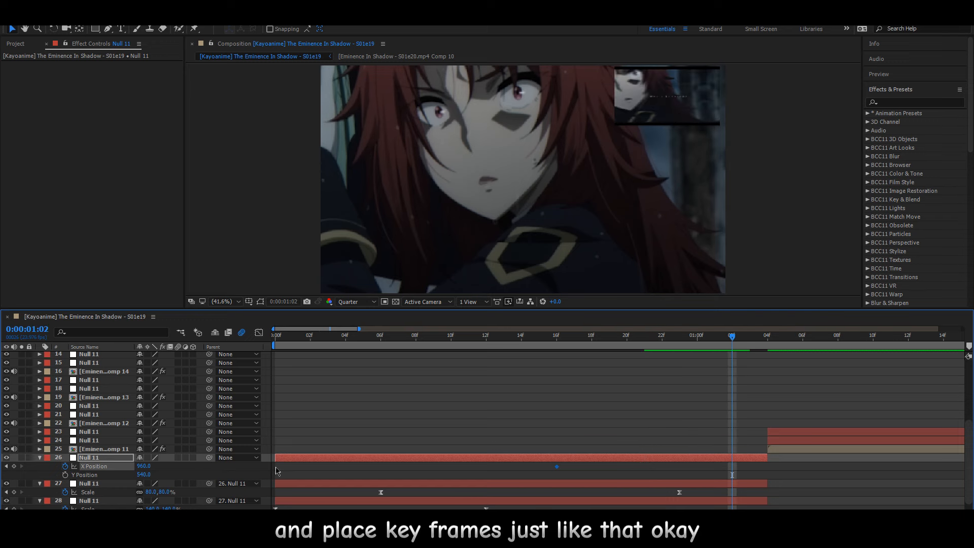
{"action": "left_click_drag", "start_coordinate": [147, 470], "coordinate": [144, 471]}
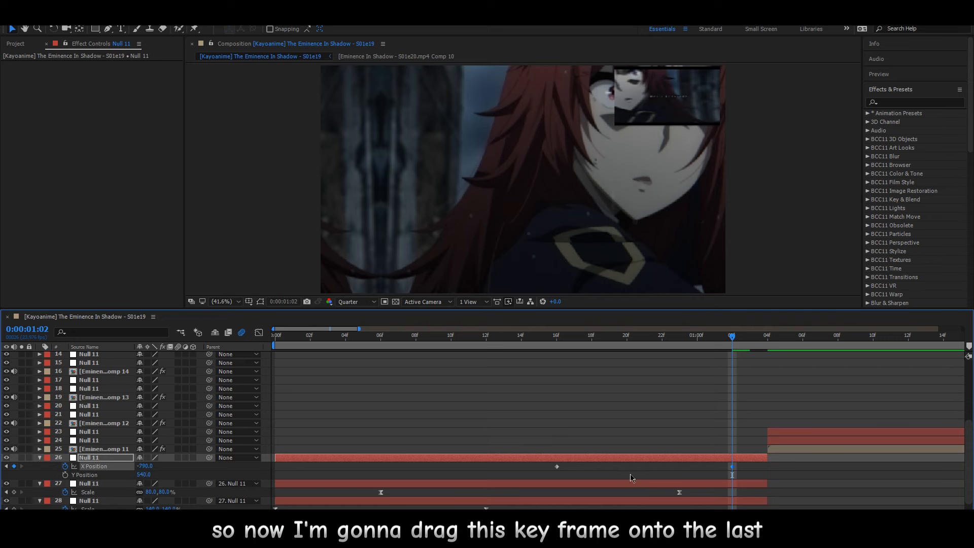
{"action": "left_click_drag", "start_coordinate": [732, 469], "coordinate": [771, 469]}
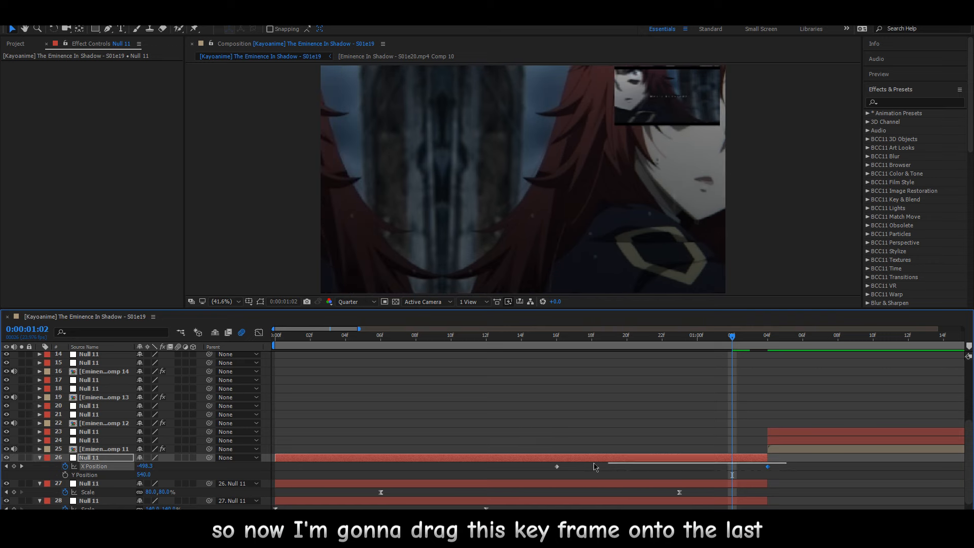
Apply Easy Ease to both X Position keyframes and bend the value graph so it drops steeply into the last keyframe, then preview.
{"action": "left_click_drag", "start_coordinate": [595, 466], "coordinate": [517, 468]}
{"action": "key", "text": "F9"}
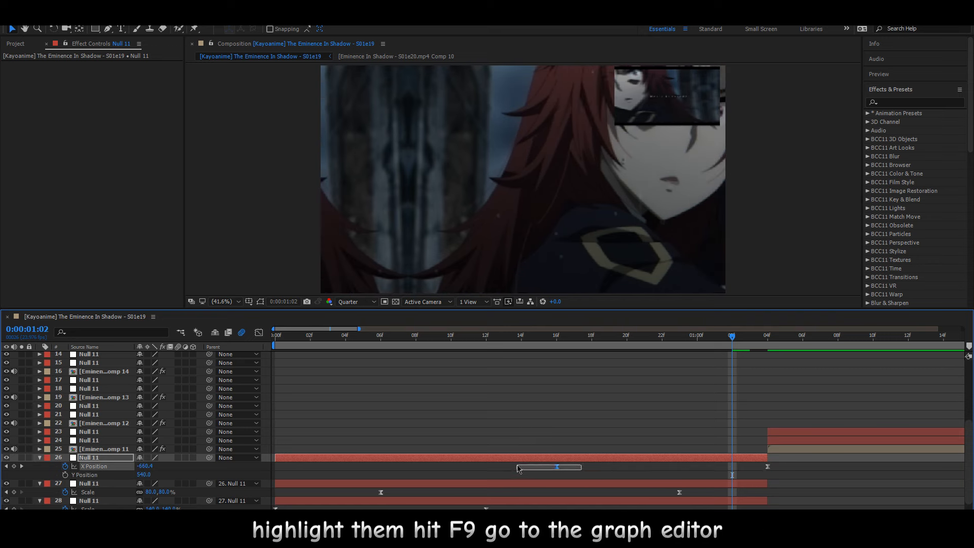
{"action": "left_click", "coordinate": [260, 332]}
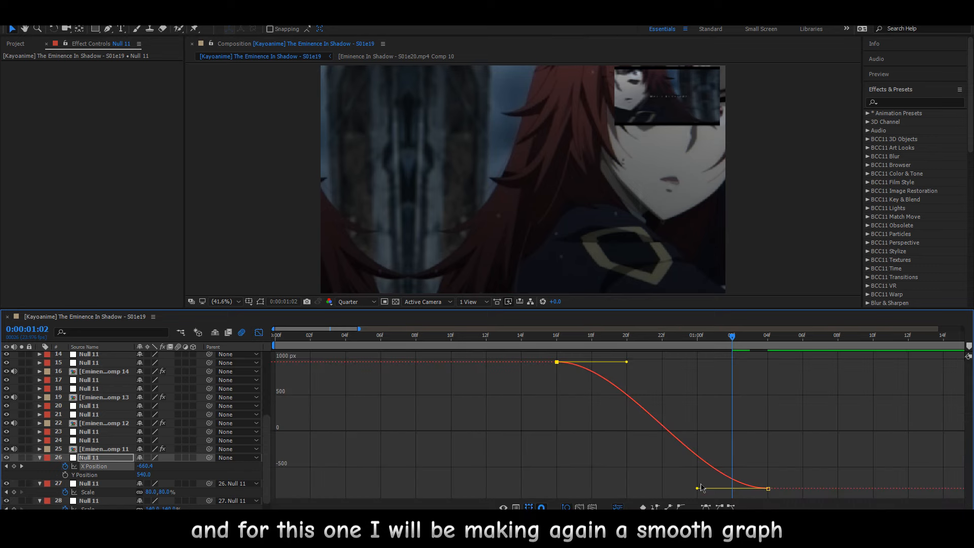
{"action": "left_click_drag", "start_coordinate": [697, 490], "coordinate": [867, 364]}
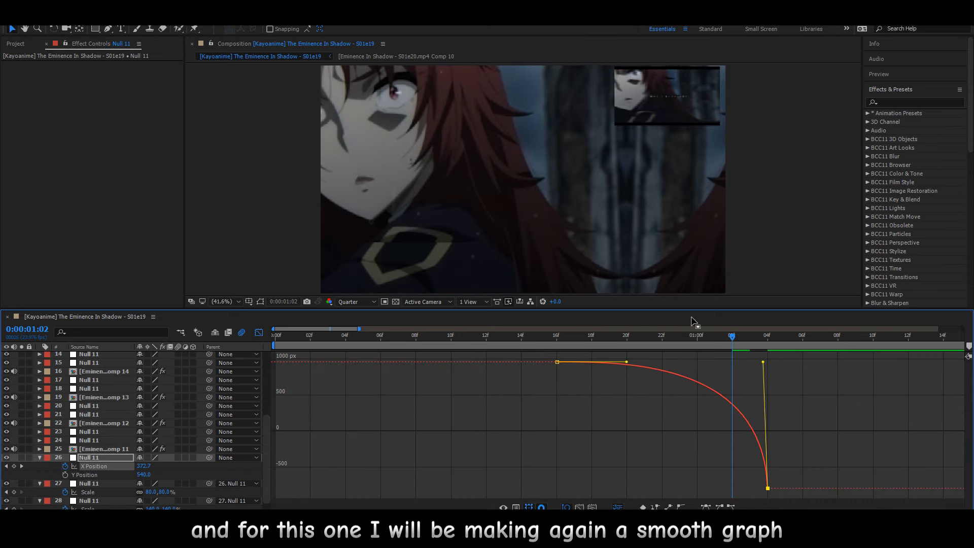
{"action": "key", "text": "space"}
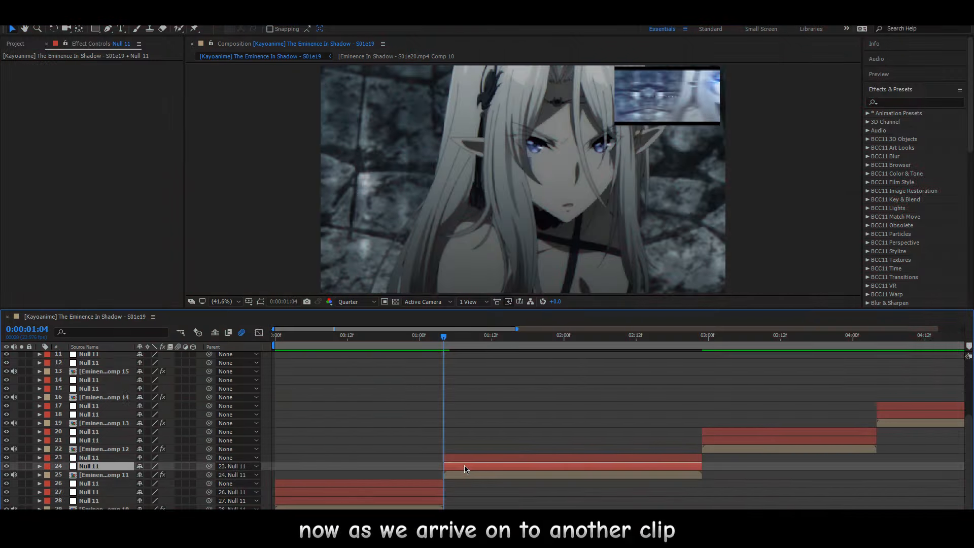
Separate the position dimensions of the second clip's lower null and keyframe its X Position at 860 on 0:00:01:04.
{"action": "key", "text": "p"}
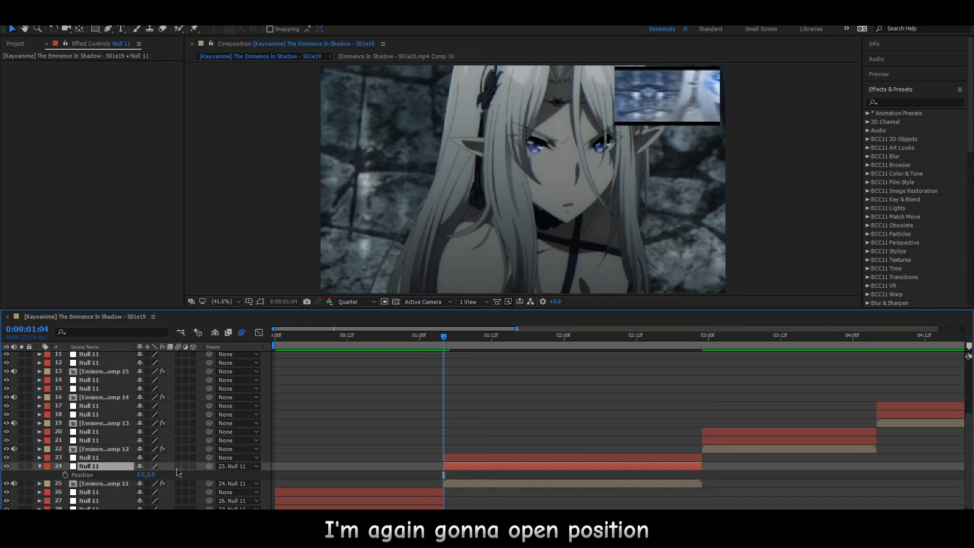
{"action": "right_click", "coordinate": [96, 478]}
{"action": "left_click", "coordinate": [129, 395]}
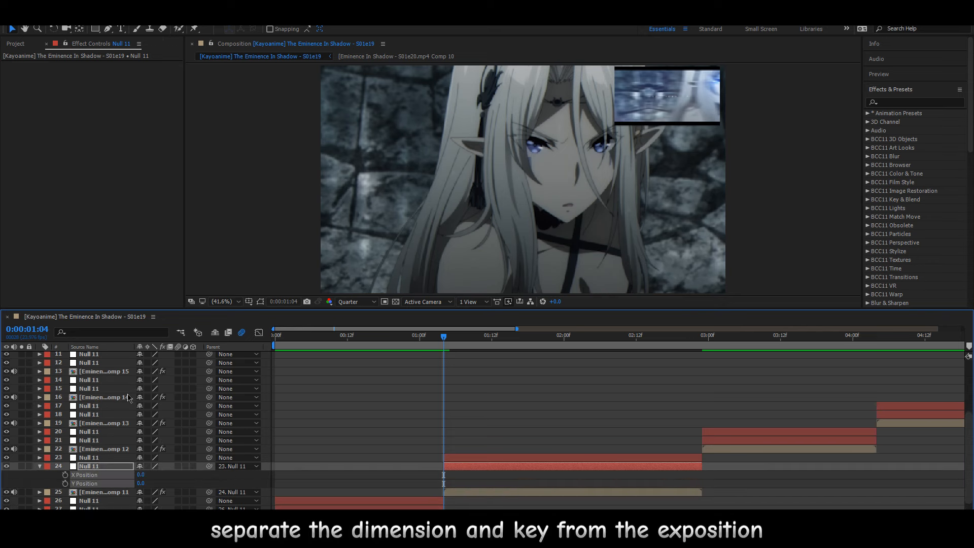
{"action": "left_click", "coordinate": [313, 436]}
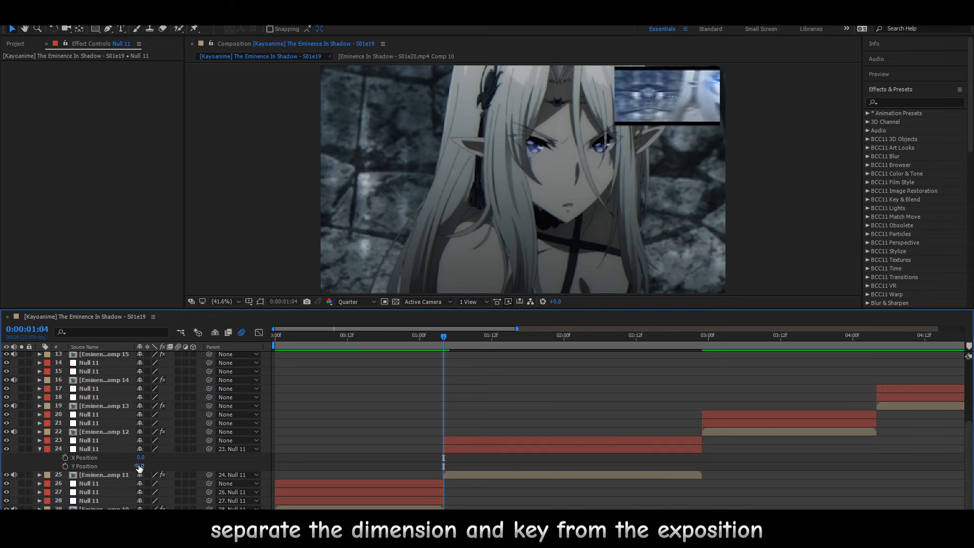
{"action": "left_click", "coordinate": [65, 458]}
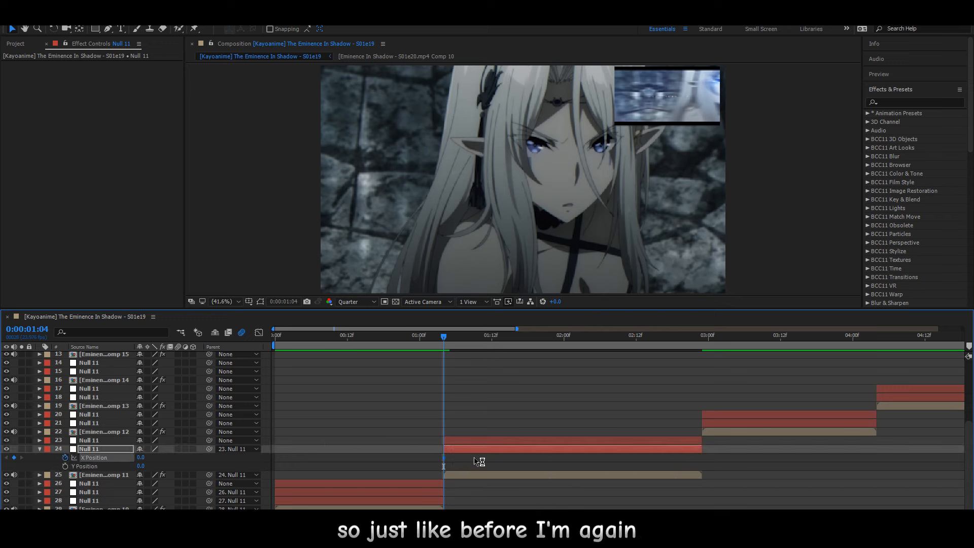
{"action": "left_click", "coordinate": [475, 460]}
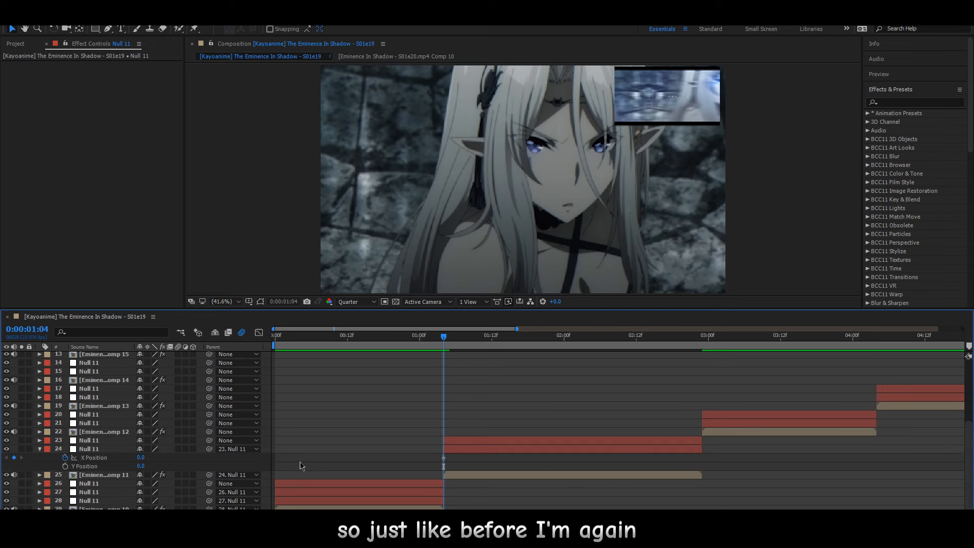
{"action": "left_click", "coordinate": [142, 457]}
{"action": "type", "text": "860"}
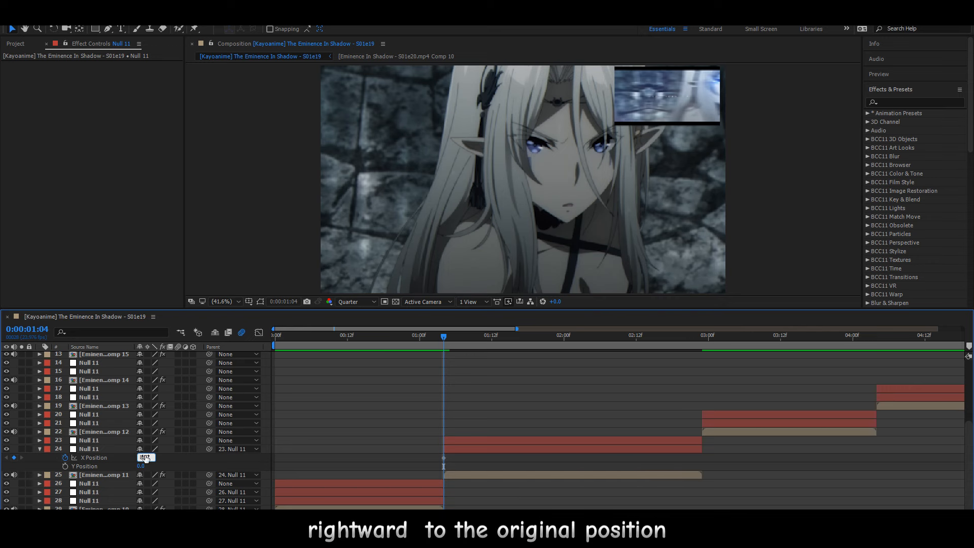
{"action": "key", "text": "Return"}
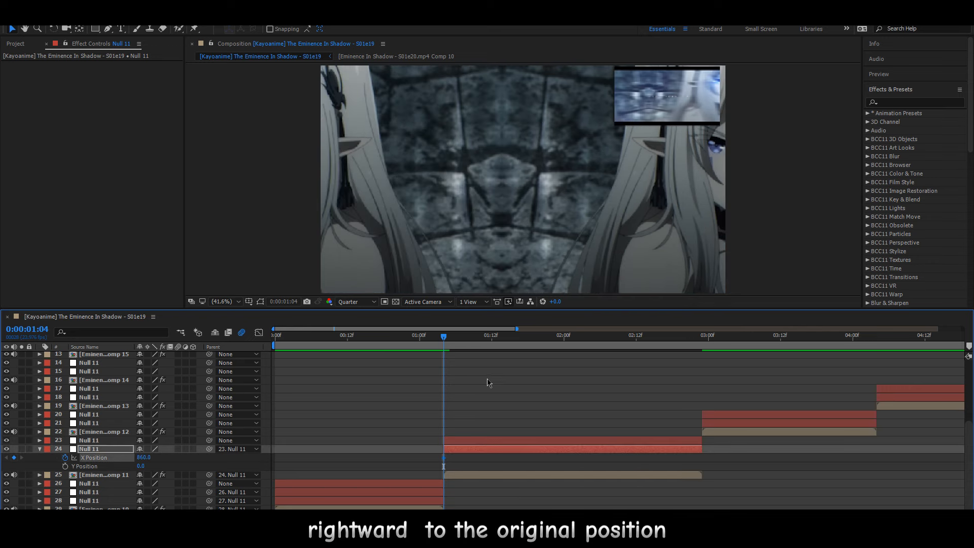
Add an X Position keyframe of 0 placed at about 0:00:02:04 on the second clip's lower null and apply Easy Ease to both keyframes.
{"action": "left_click_drag", "start_coordinate": [490, 339], "coordinate": [558, 339]}
{"action": "left_click", "coordinate": [144, 457]}
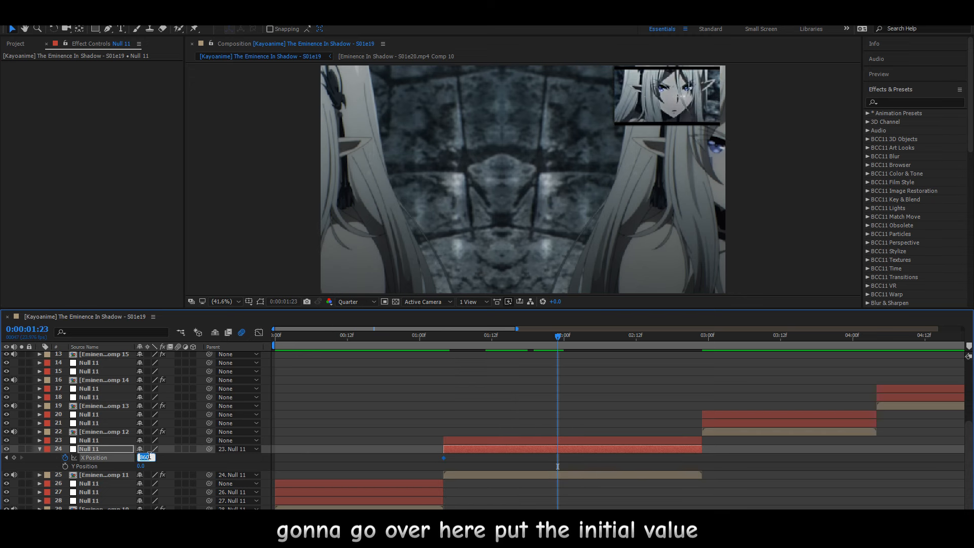
{"action": "type", "text": "0"}
{"action": "key", "text": "Return"}
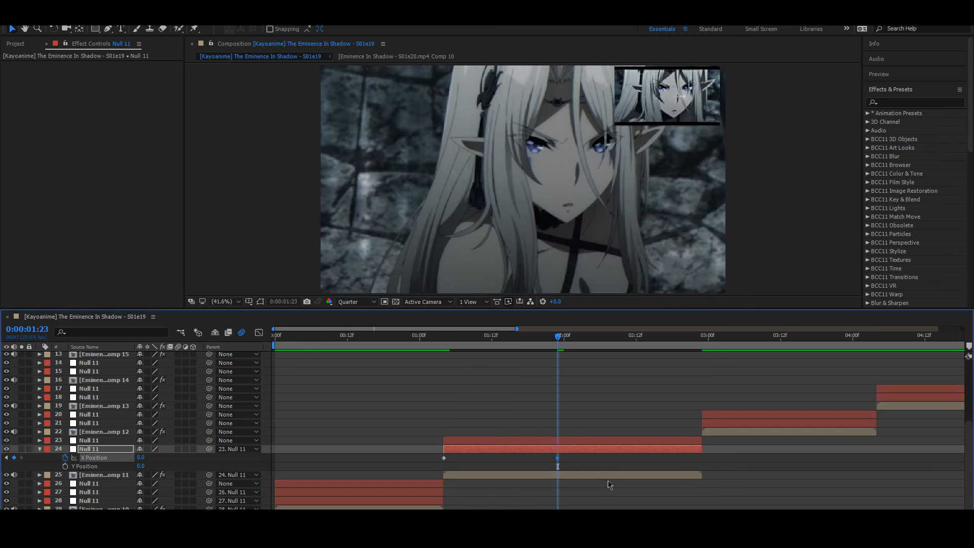
{"action": "left_click_drag", "start_coordinate": [557, 459], "coordinate": [430, 454]}
{"action": "key", "text": "F9"}
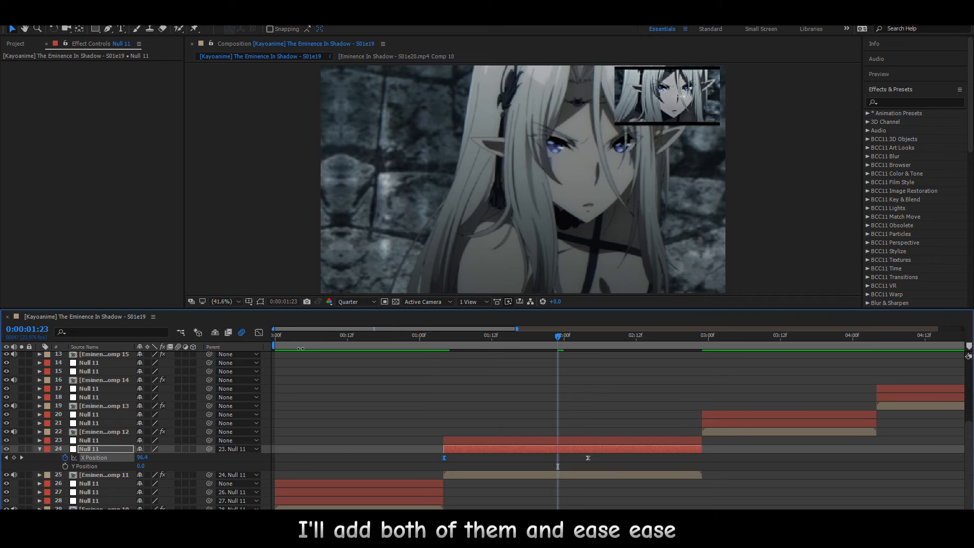
Switch the second clip's X Position curve to the value graph, make it fall steeply from the first keyframe, and preview it.
{"action": "left_click", "coordinate": [259, 332]}
{"action": "left_click_drag", "start_coordinate": [411, 337], "coordinate": [457, 340]}
{"action": "left_click", "coordinate": [521, 501]}
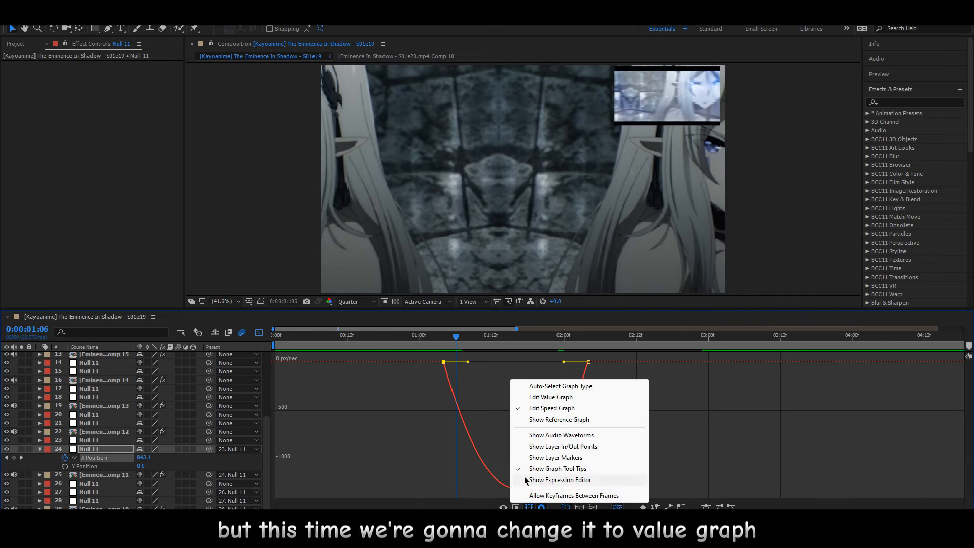
{"action": "left_click", "coordinate": [546, 398]}
{"action": "left_click_drag", "start_coordinate": [494, 363], "coordinate": [366, 461]}
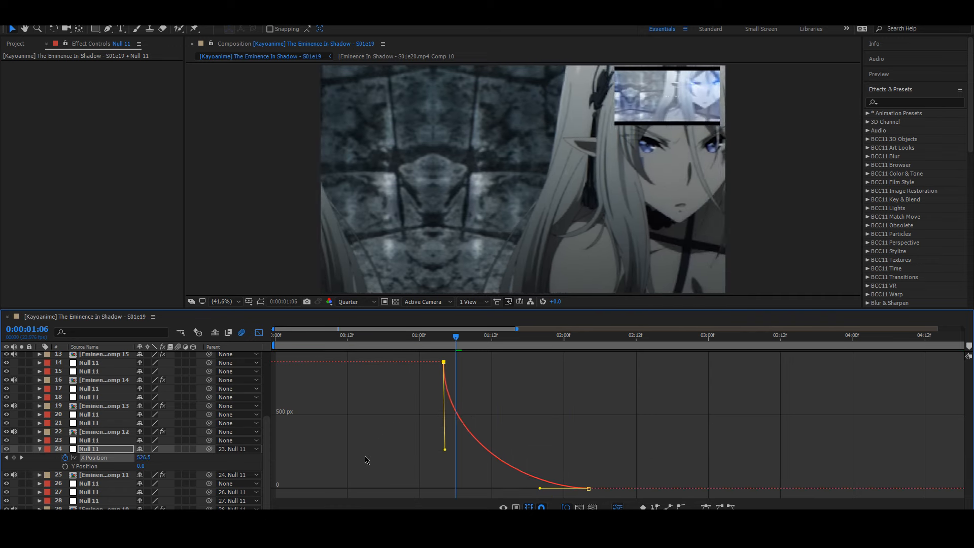
{"action": "key", "text": "space"}
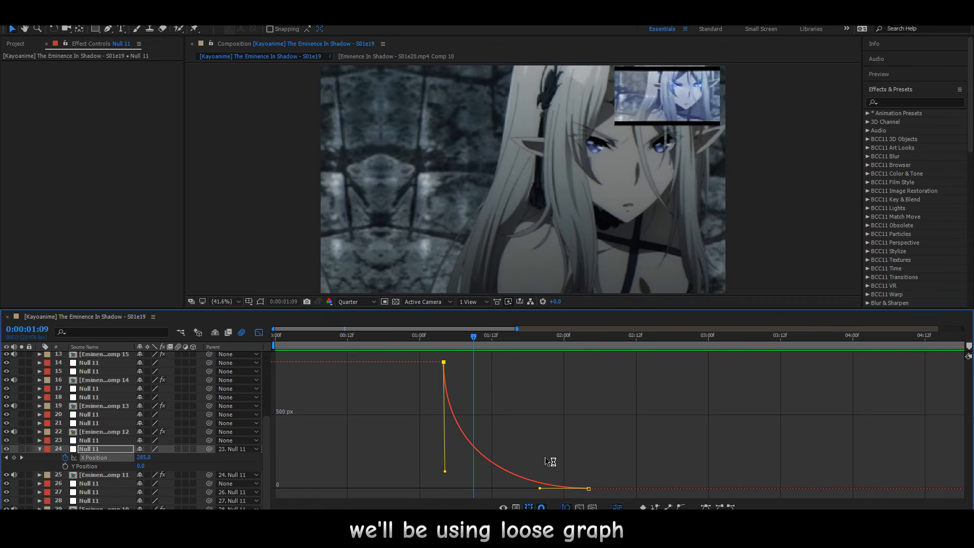
Extend the last X Position keyframe's ease handle back to about 0:00:01:09 and play the composition from the first frame.
{"action": "left_click_drag", "start_coordinate": [539, 489], "coordinate": [473, 488]}
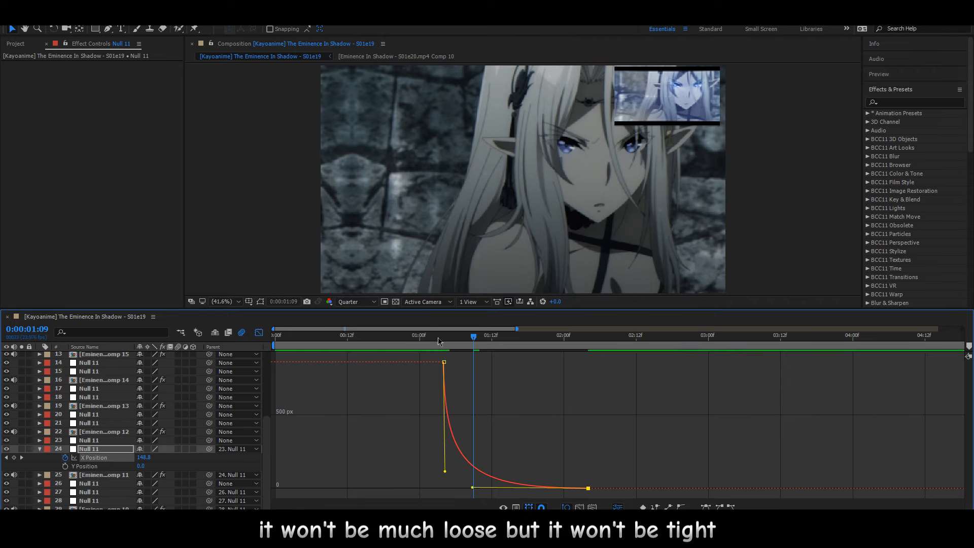
{"action": "left_click", "coordinate": [341, 336]}
{"action": "key", "text": "space"}
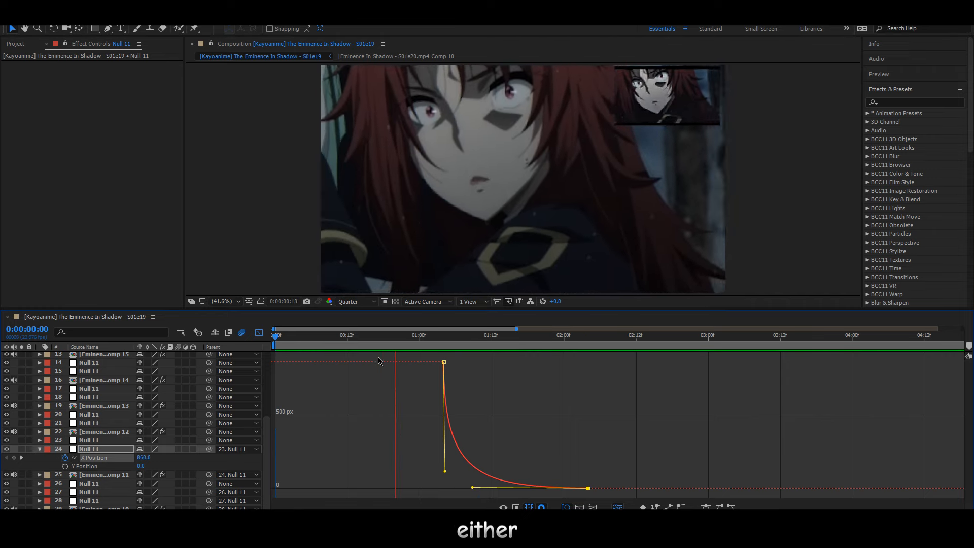
{"action": "key", "text": "space"}
Duplicate the second clip's upper null and parent the original to the new topmost copy.
{"action": "key", "text": "ctrl+d"}
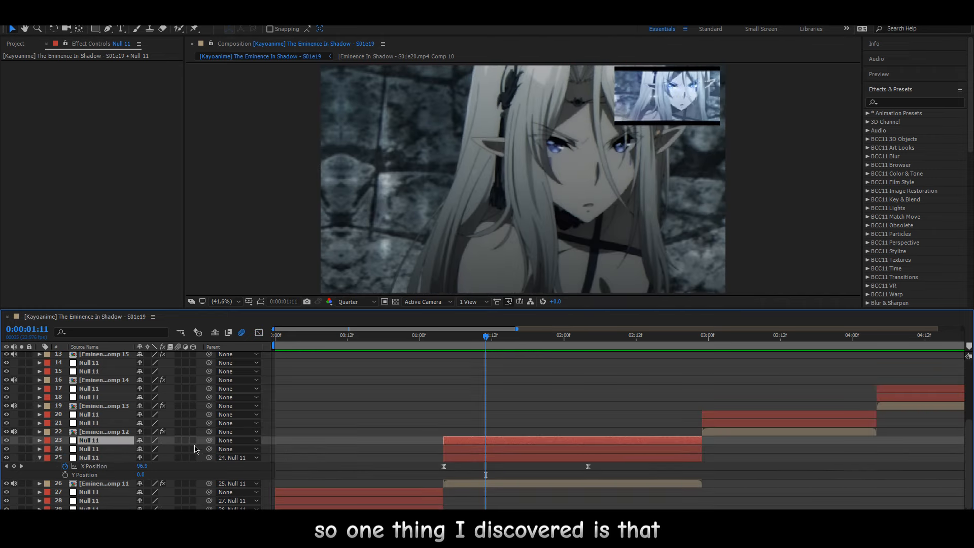
{"action": "left_click_drag", "start_coordinate": [209, 449], "coordinate": [101, 440]}
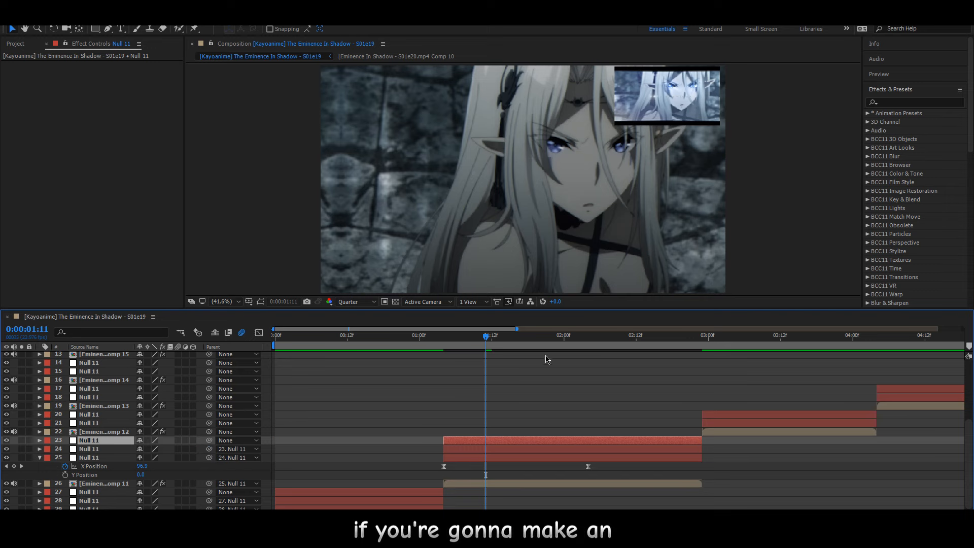
Preview the slide, reveal Scale on the second clip's middle and lower nulls, and add a 100% Scale keyframe to the lower null at about 0:00:01:08.
{"action": "left_click_drag", "start_coordinate": [449, 340], "coordinate": [390, 340]}
{"action": "key", "text": "space"}
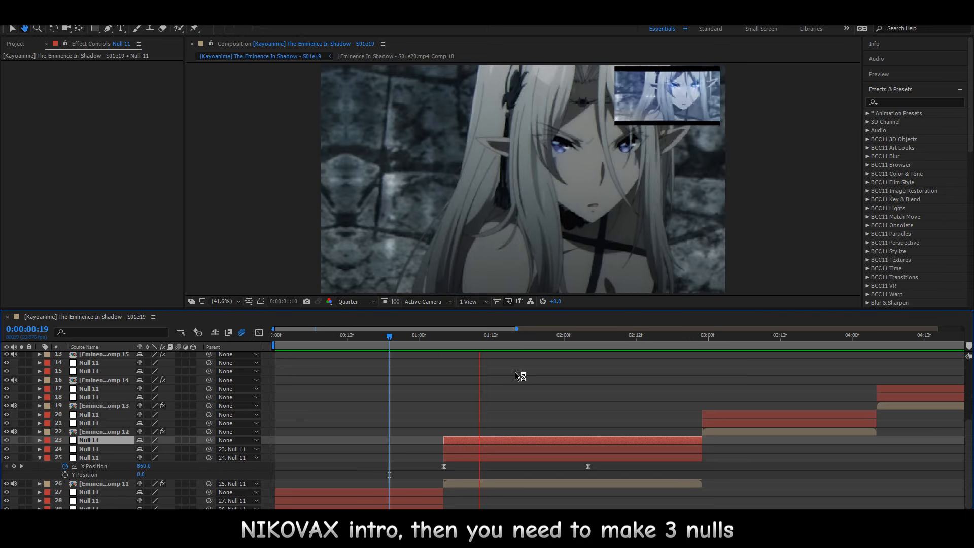
{"action": "key", "text": "space"}
{"action": "key", "text": "space"}
{"action": "key", "text": "space"}
{"action": "left_click", "coordinate": [488, 449]}
{"action": "mouse_move", "coordinate": [458, 342]}
{"action": "left_mouse_down"}
{"action": "mouse_move", "coordinate": [498, 345]}
{"action": "mouse_move", "coordinate": [474, 345]}
{"action": "left_mouse_up"}
{"action": "key", "text": "s"}
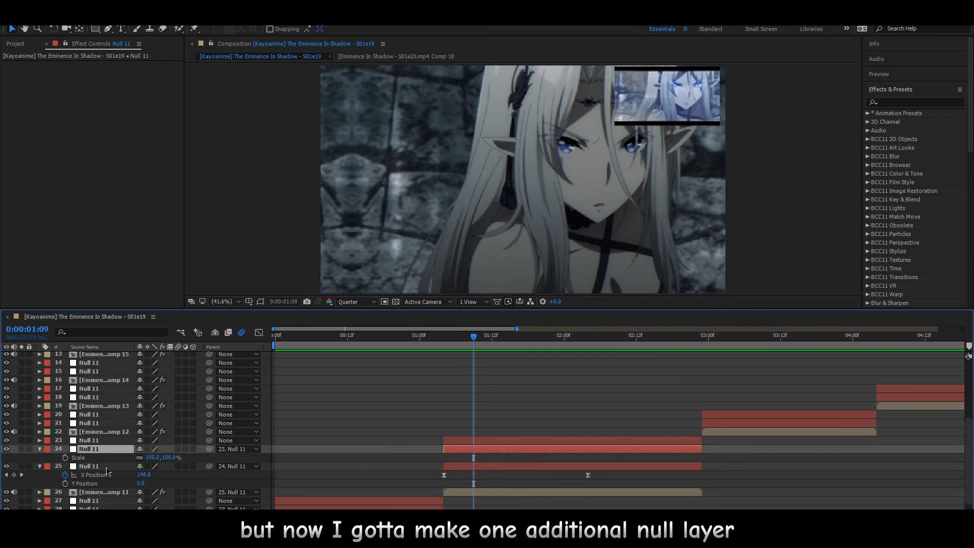
{"action": "left_click", "coordinate": [104, 467]}
{"action": "key", "text": "shift+s"}
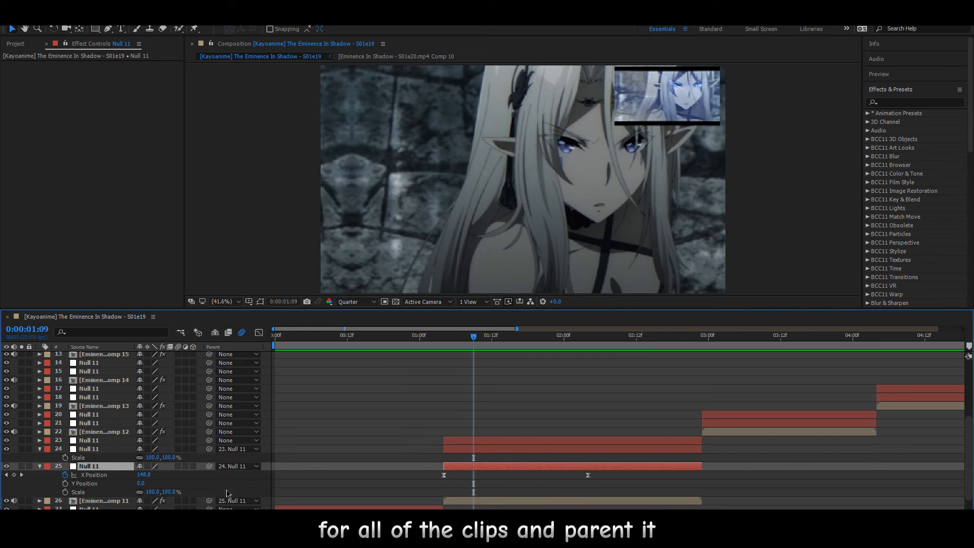
{"action": "left_click", "coordinate": [65, 492]}
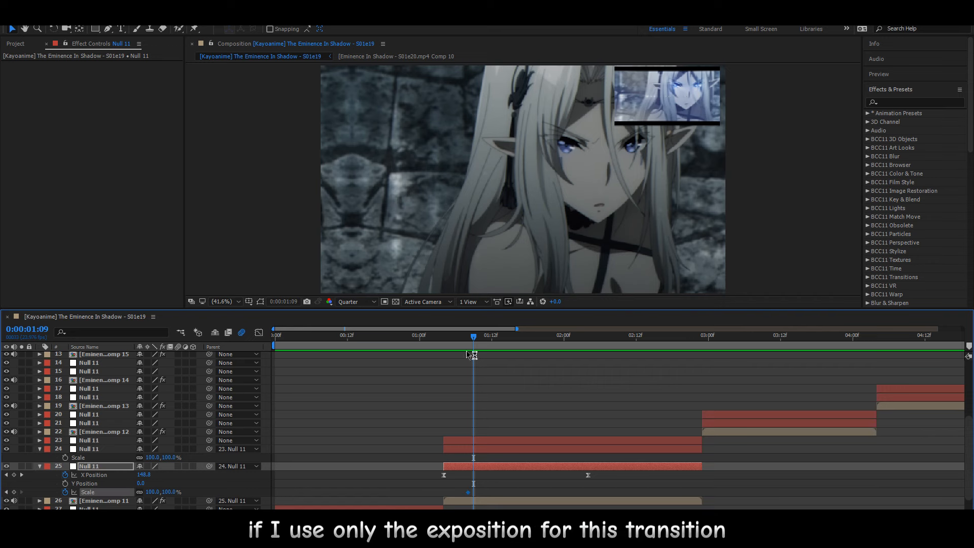
Add a 130% Scale keyframe to the second clip's lower null, place it at about 0:00:02:14, and apply Easy Ease to both Scale keyframes.
{"action": "left_click_drag", "start_coordinate": [451, 344], "coordinate": [424, 343]}
{"action": "key", "text": "space"}
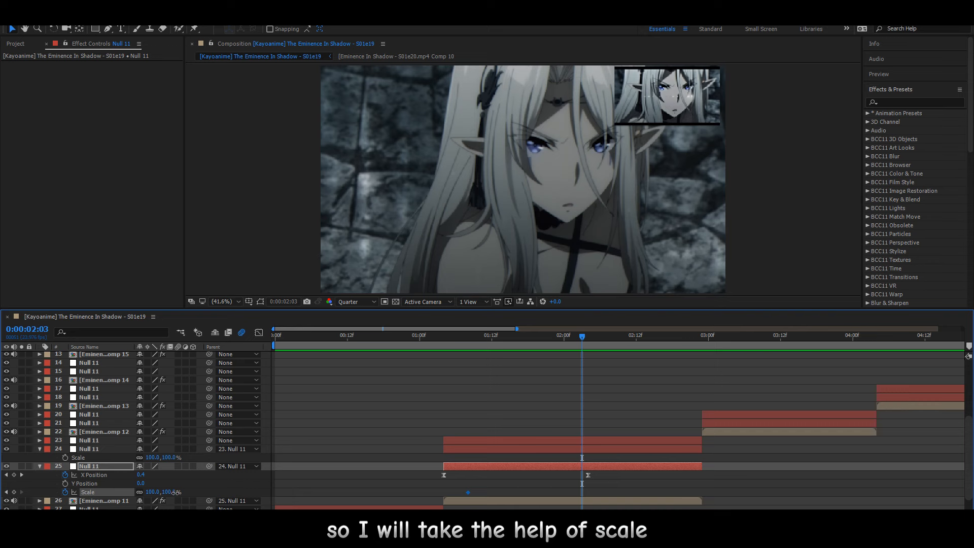
{"action": "type", "text": "115"}
{"action": "key", "text": "Return"}
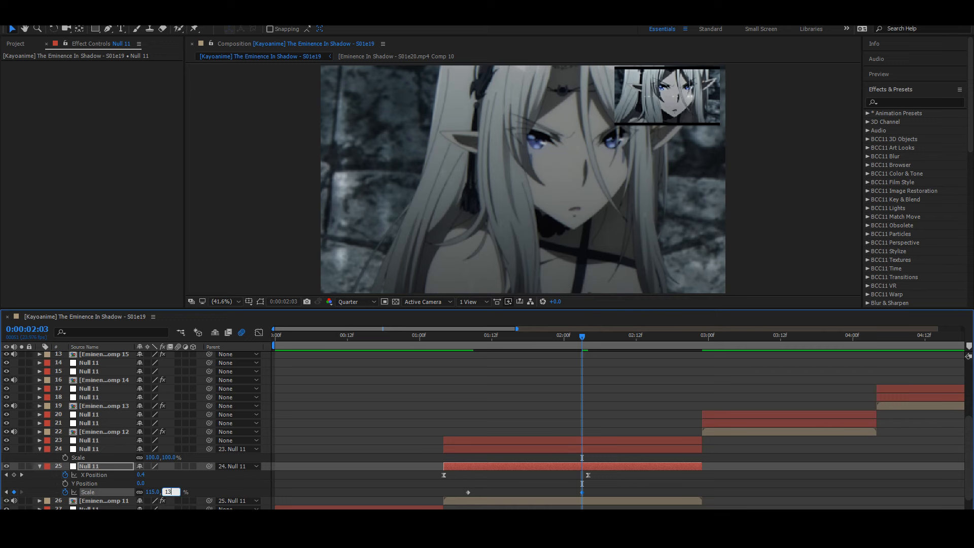
{"action": "type", "text": "30"}
{"action": "key", "text": "Return"}
{"action": "left_click", "coordinate": [599, 496]}
{"action": "left_click_drag", "start_coordinate": [582, 492], "coordinate": [434, 491]}
{"action": "key", "text": "F9"}
{"action": "left_click", "coordinate": [492, 386]}
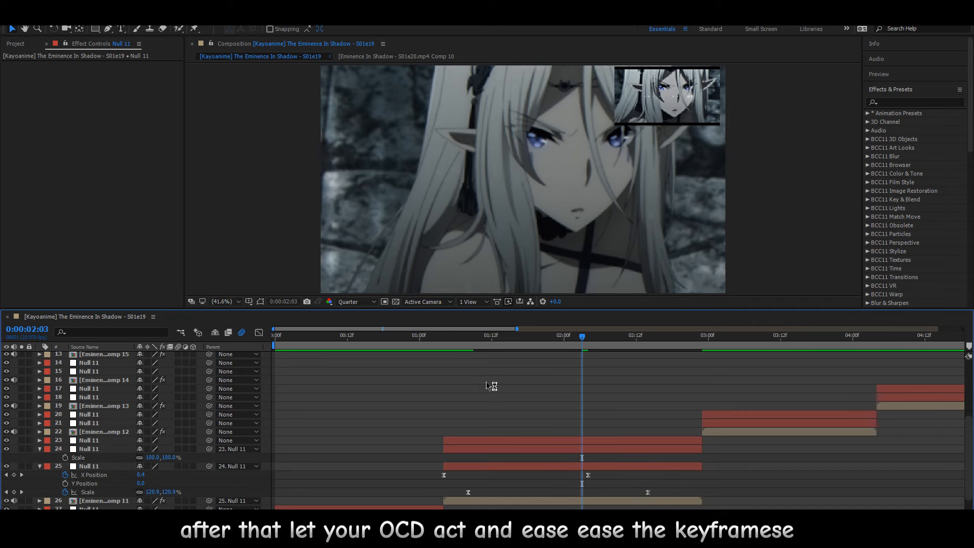
Switch the lower null's Scale curve to the speed graph, extend the last keyframe's ease handle back to about 0:00:02:03, and start the first keyframe at 0:00:01:07.
{"action": "left_click_drag", "start_coordinate": [449, 348], "coordinate": [570, 350]}
{"action": "left_click", "coordinate": [468, 492]}
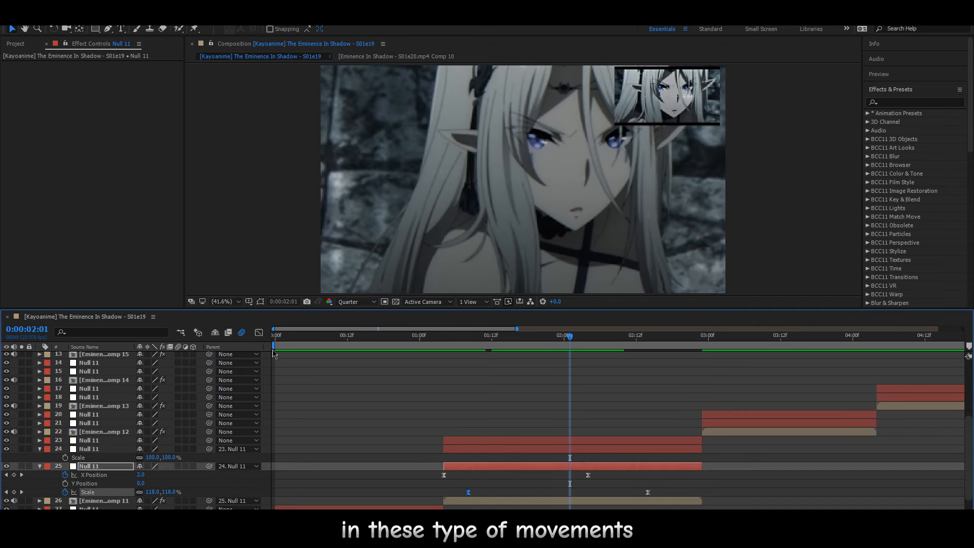
{"action": "left_click", "coordinate": [259, 333]}
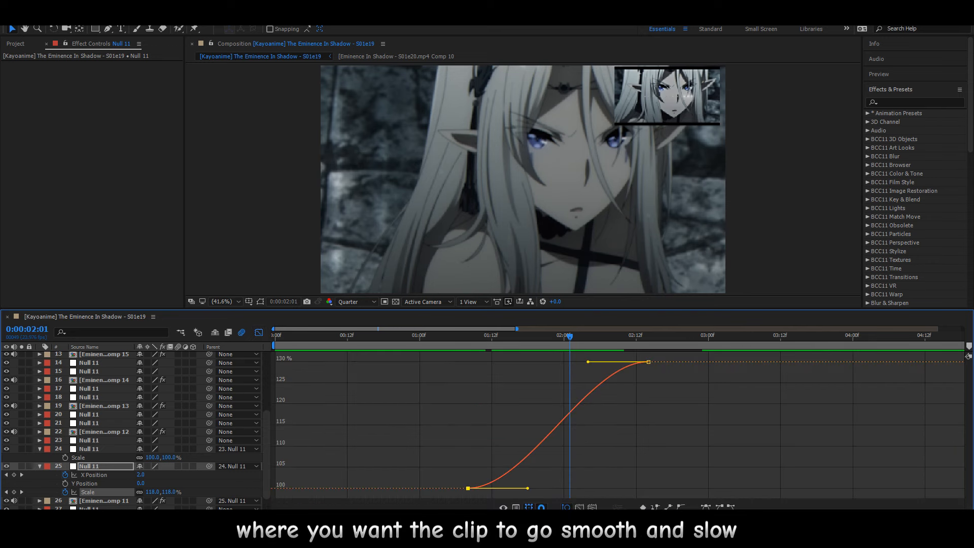
{"action": "right_click", "coordinate": [509, 378]}
{"action": "left_click", "coordinate": [540, 409]}
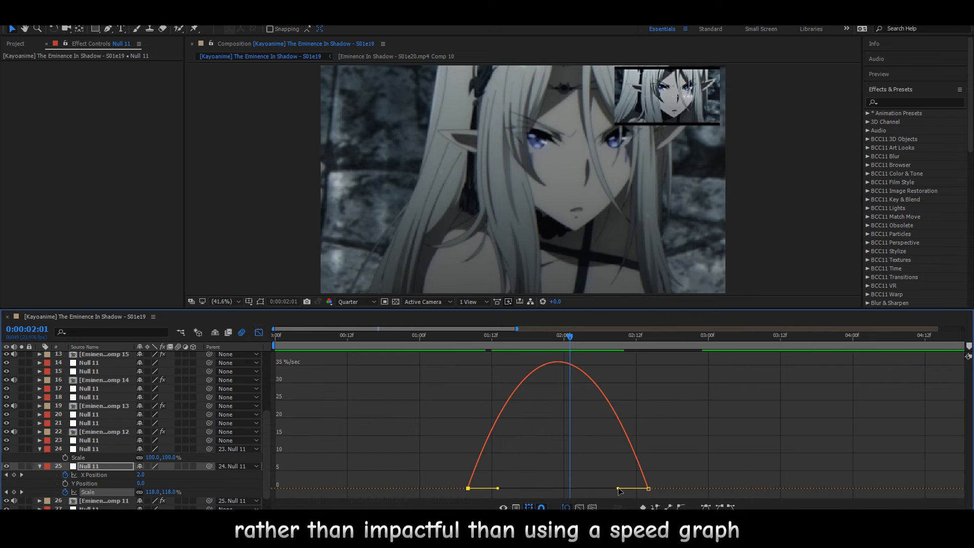
{"action": "left_click_drag", "start_coordinate": [618, 488], "coordinate": [594, 489]}
{"action": "left_click_drag", "start_coordinate": [472, 339], "coordinate": [504, 350]}
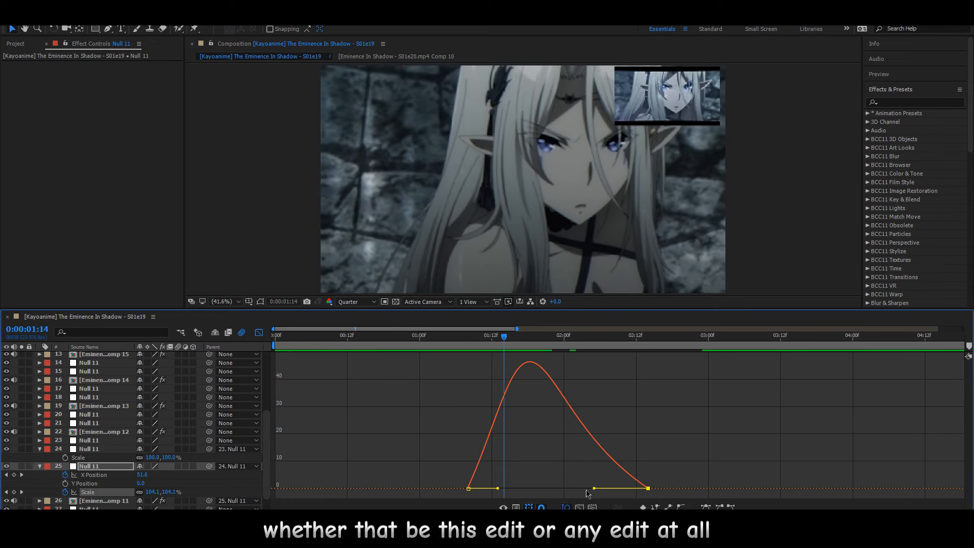
{"action": "left_click_drag", "start_coordinate": [594, 490], "coordinate": [579, 489]}
{"action": "key", "text": "Page_Up"}
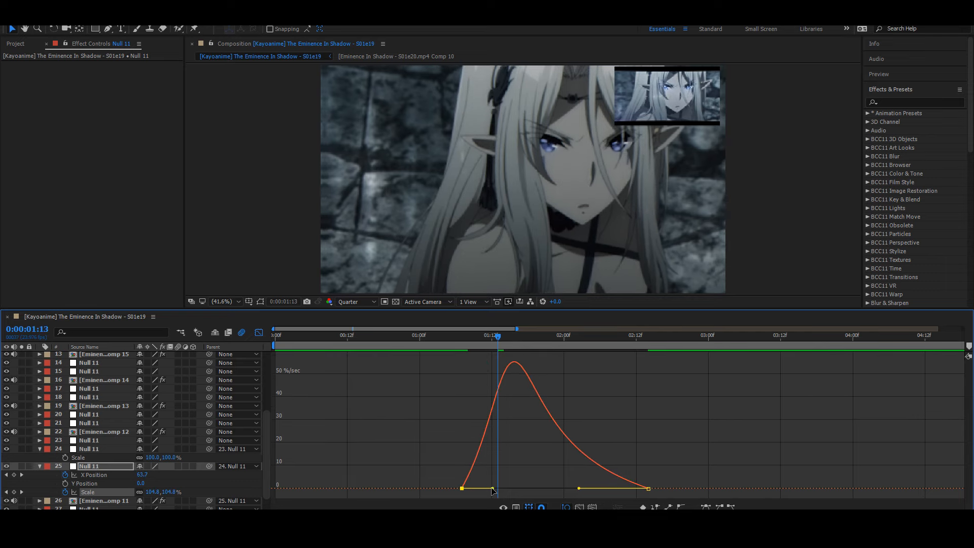
{"action": "key", "text": "space"}
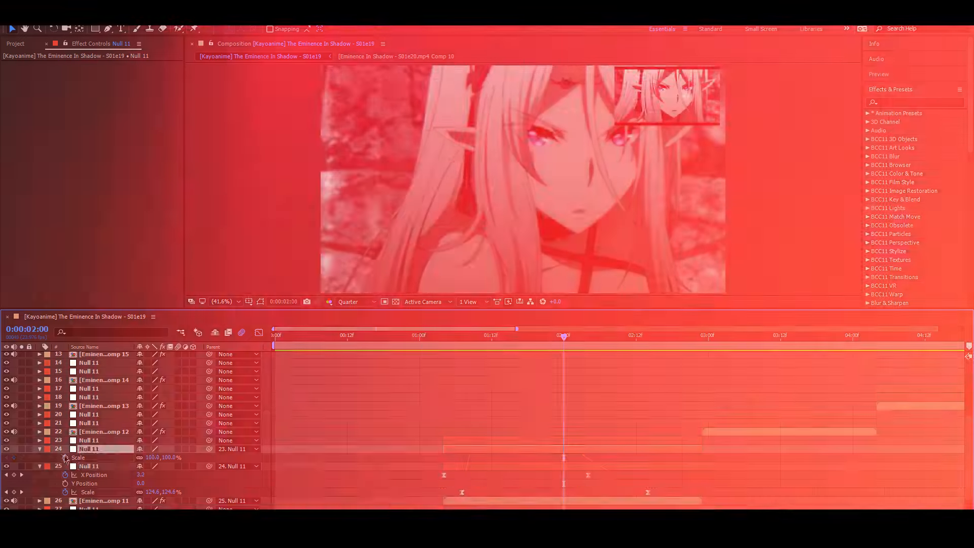
Add Scale keyframes of 100% at 0:00:02:00 and 77% at about 0:00:02:20 on the second clip's middle null and apply Easy Ease to both.
{"action": "left_click", "coordinate": [65, 458]}
{"action": "key", "text": "space"}
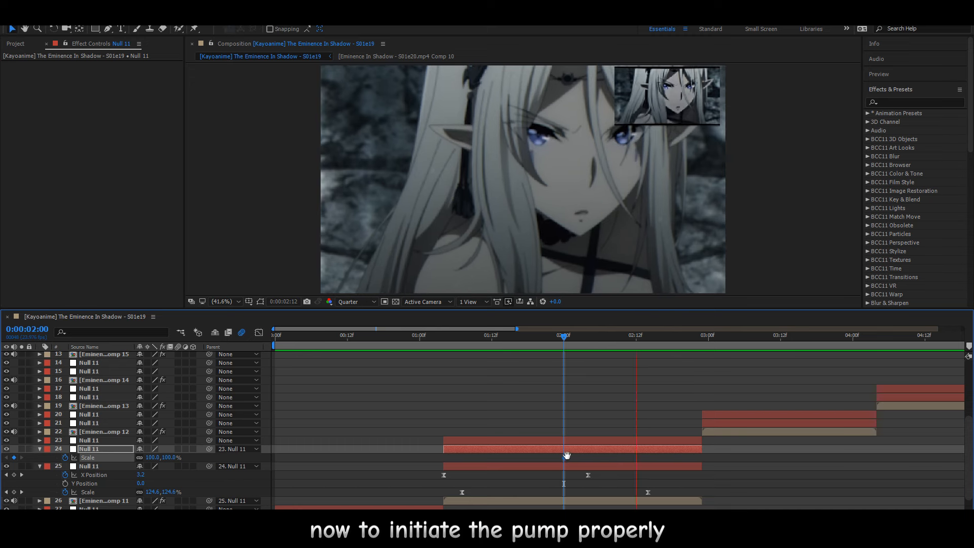
{"action": "key", "text": "space"}
{"action": "key", "text": "space"}
{"action": "left_click", "coordinate": [601, 339]}
{"action": "key", "text": "space"}
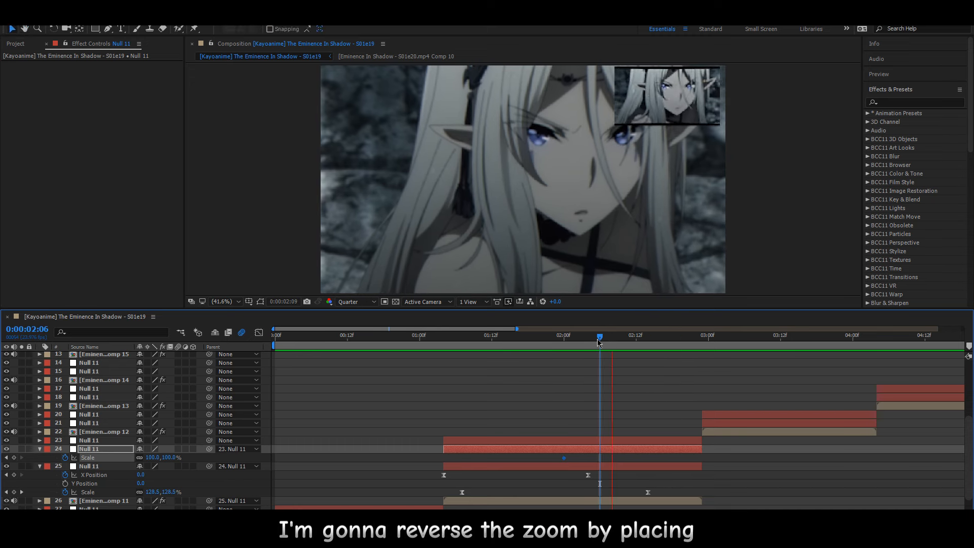
{"action": "key", "text": "space"}
{"action": "left_click_drag", "start_coordinate": [167, 458], "coordinate": [163, 460]}
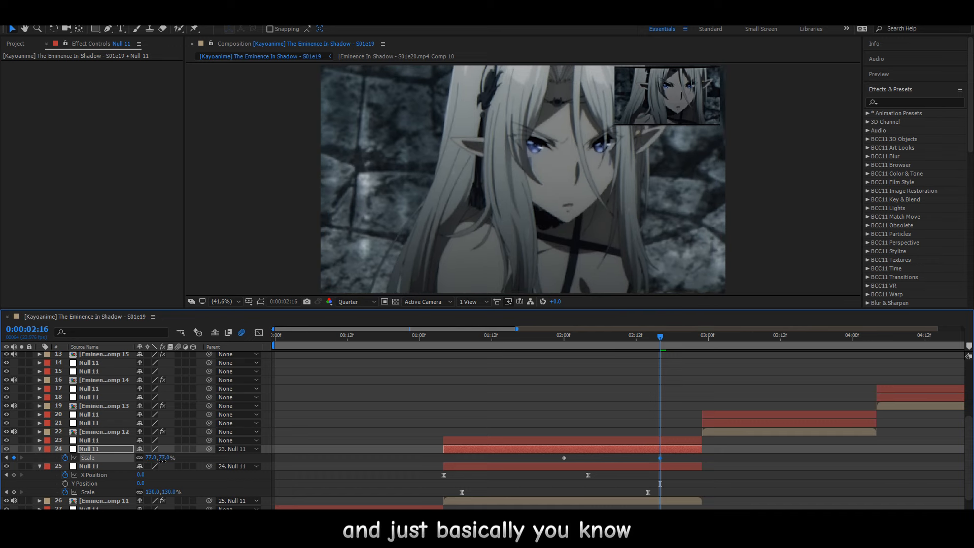
{"action": "left_click_drag", "start_coordinate": [660, 457], "coordinate": [553, 465]}
{"action": "key", "text": "F9"}
Extend the ease handles of the middle null's Scale speed curve to about 0:00:02:04 and 0:00:02:14, and preview the movement.
{"action": "left_click", "coordinate": [259, 332]}
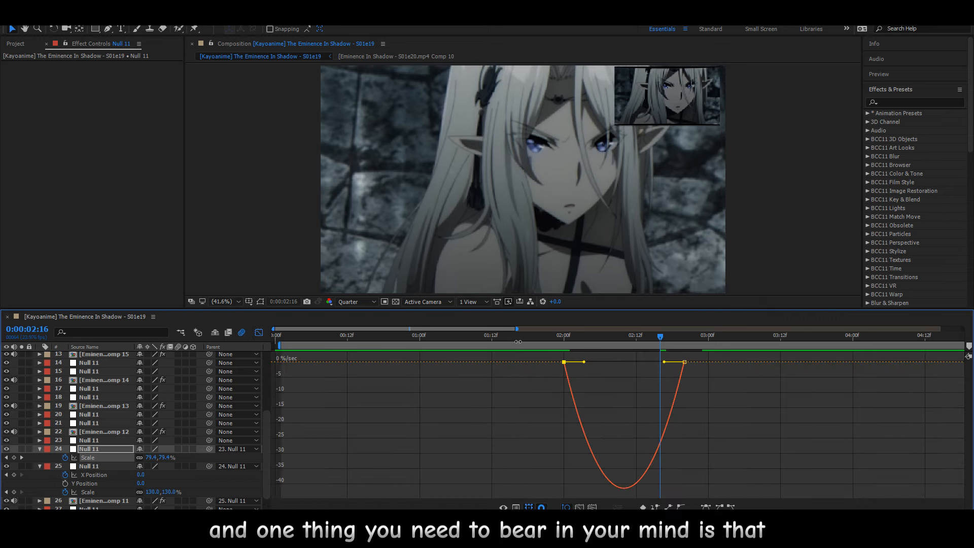
{"action": "left_click", "coordinate": [527, 336]}
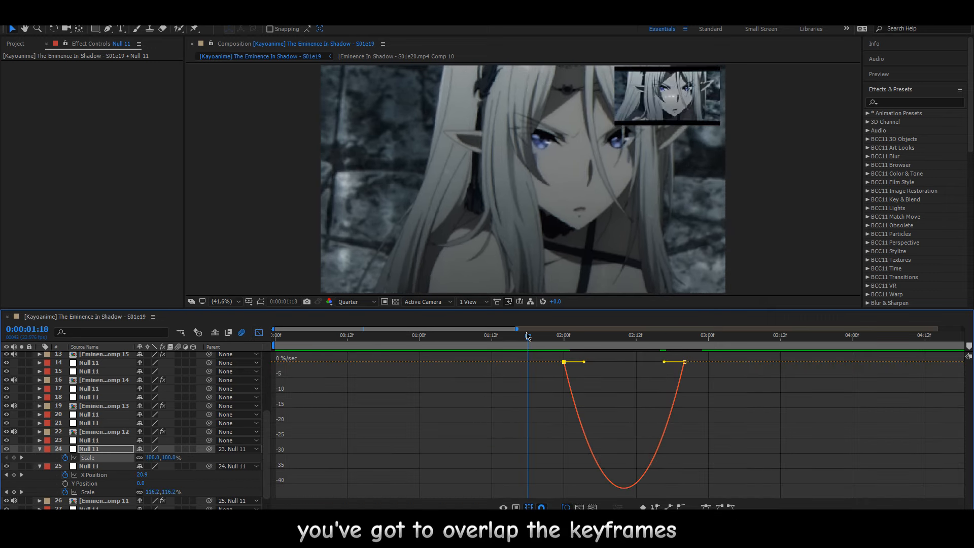
{"action": "key", "text": "space"}
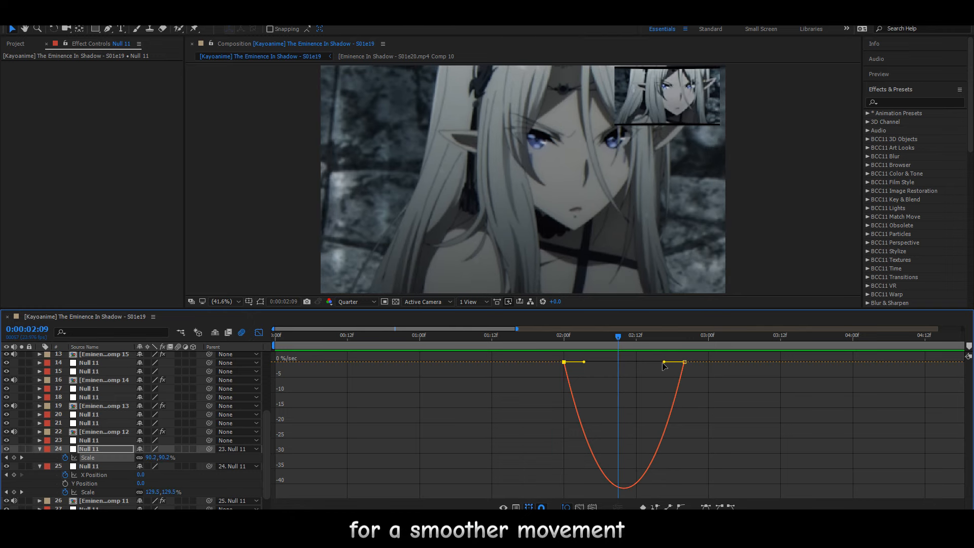
{"action": "left_click_drag", "start_coordinate": [664, 362], "coordinate": [650, 362]}
{"action": "left_click_drag", "start_coordinate": [586, 362], "coordinate": [589, 362]}
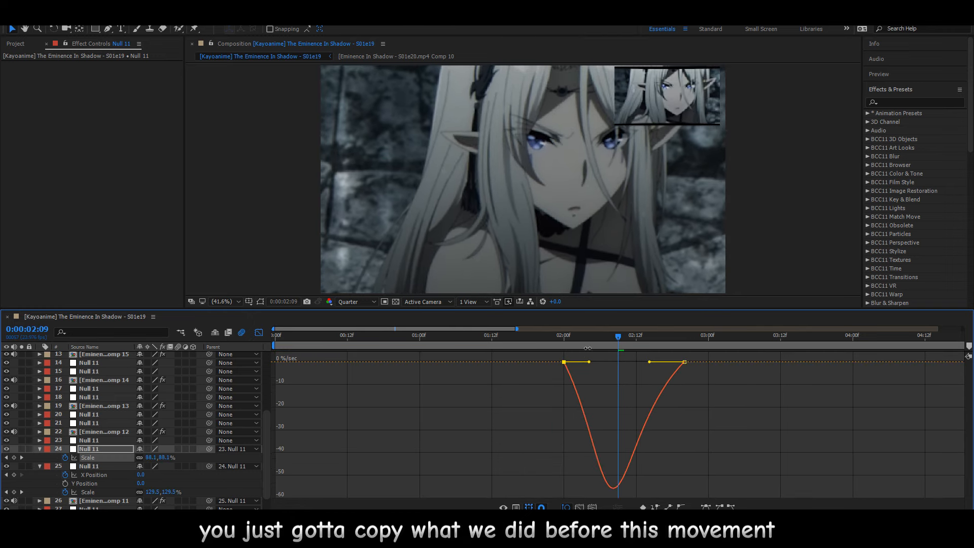
{"action": "left_click", "coordinate": [476, 336]}
{"action": "key", "text": "space"}
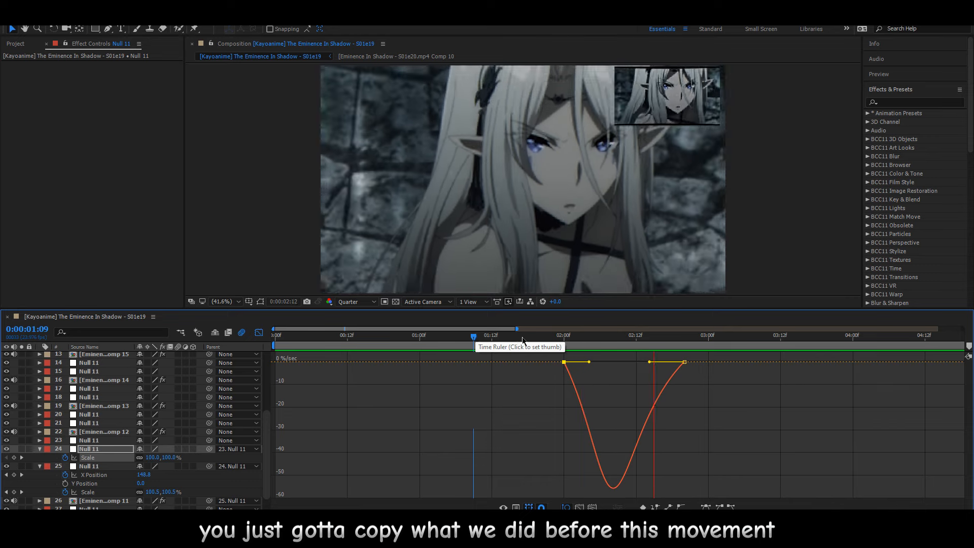
{"action": "left_click", "coordinate": [564, 337]}
{"action": "key", "text": "space"}
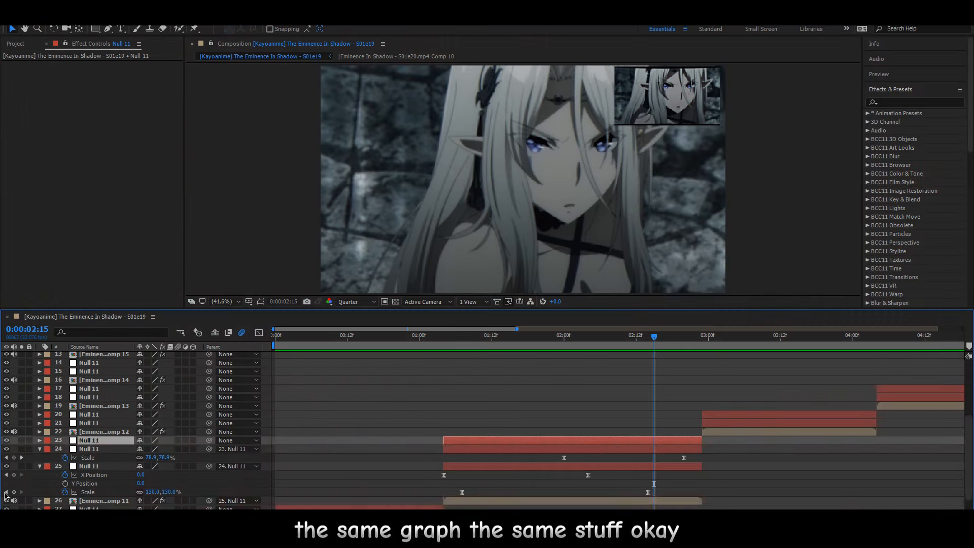
Add Scale keyframes of 100% at 0:00:02:15 and 400% at 0:00:02:21 on the second clip's topmost null.
{"action": "key", "text": "s"}
{"action": "left_click", "coordinate": [65, 449]}
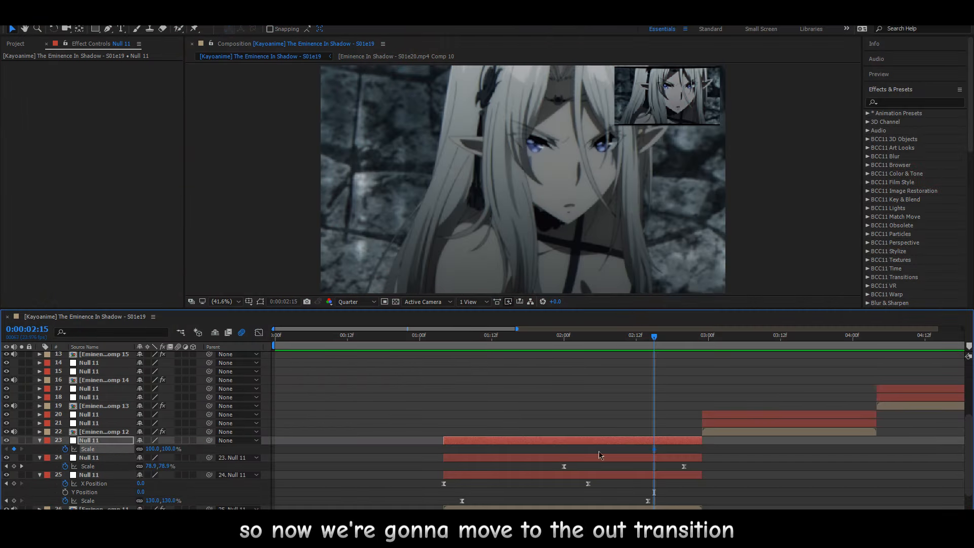
{"action": "left_click", "coordinate": [684, 337]}
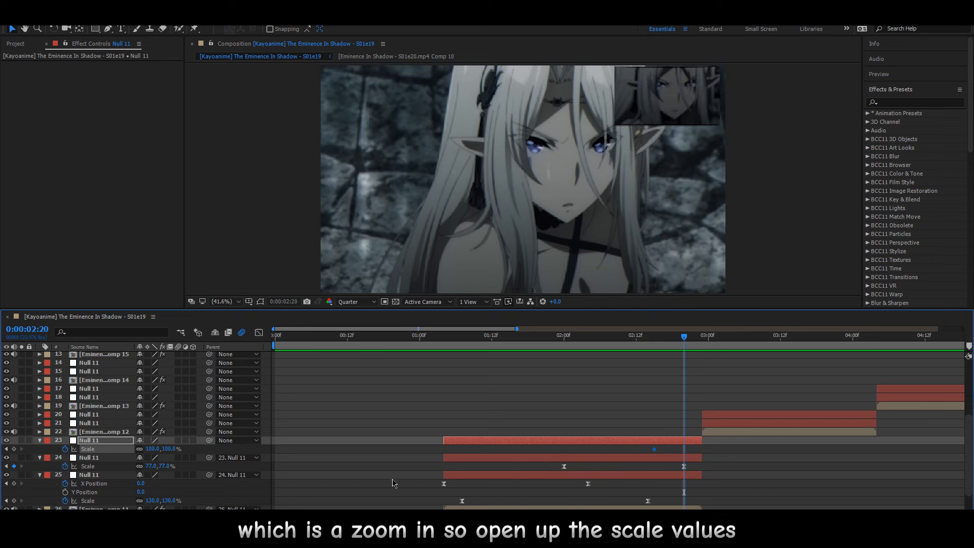
{"action": "left_click", "coordinate": [711, 399]}
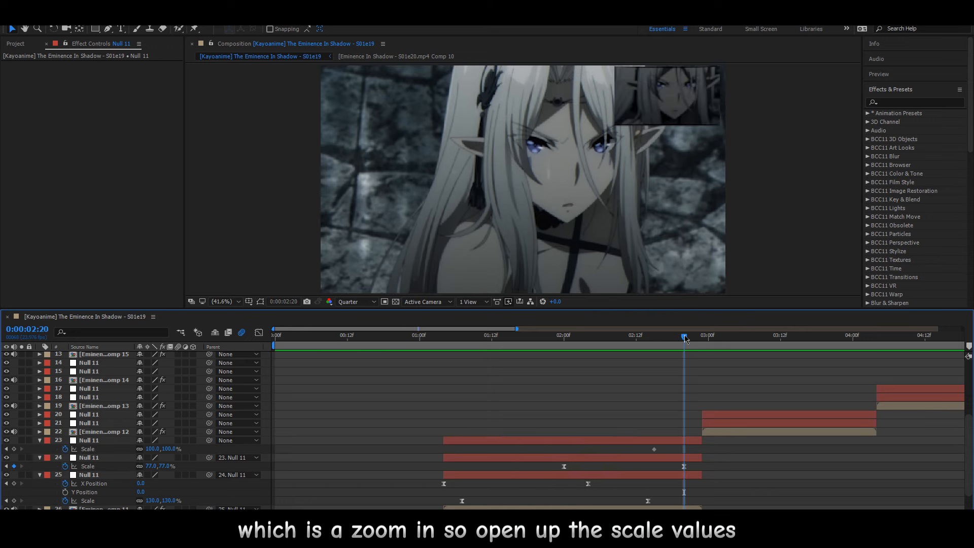
{"action": "left_click_drag", "start_coordinate": [685, 338], "coordinate": [690, 339]}
{"action": "left_click", "coordinate": [169, 449]}
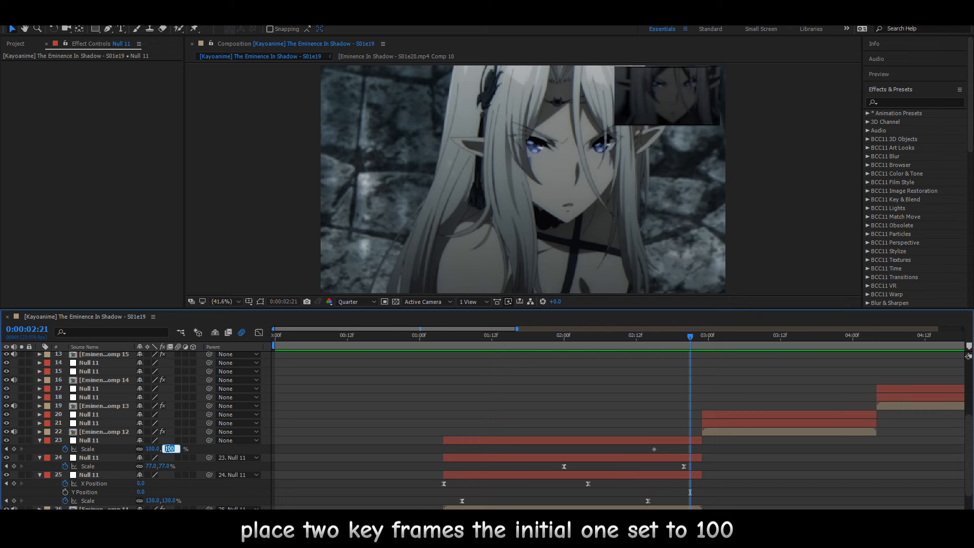
{"action": "key", "text": "BackSpace"}
{"action": "key", "text": "BackSpace"}
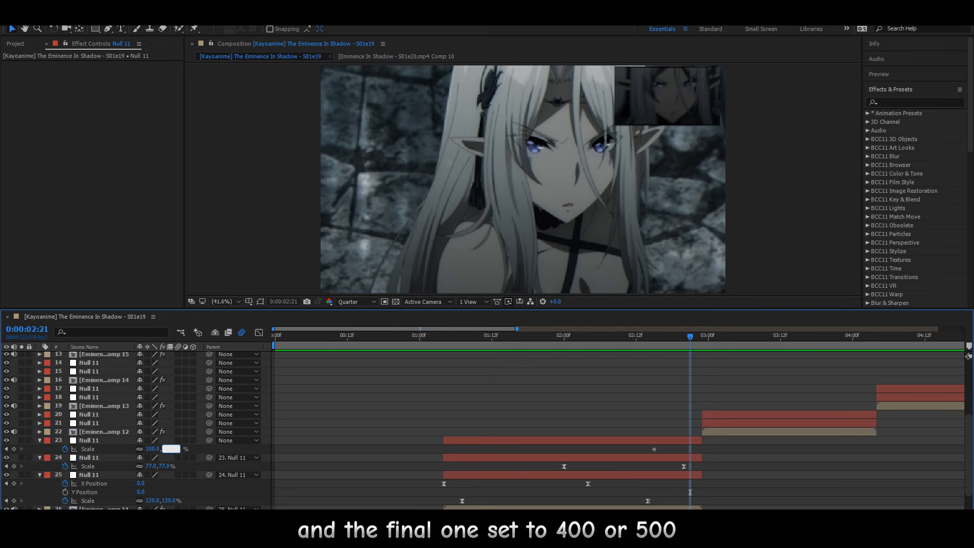
{"action": "type", "text": "400"}
{"action": "key", "text": "Return"}
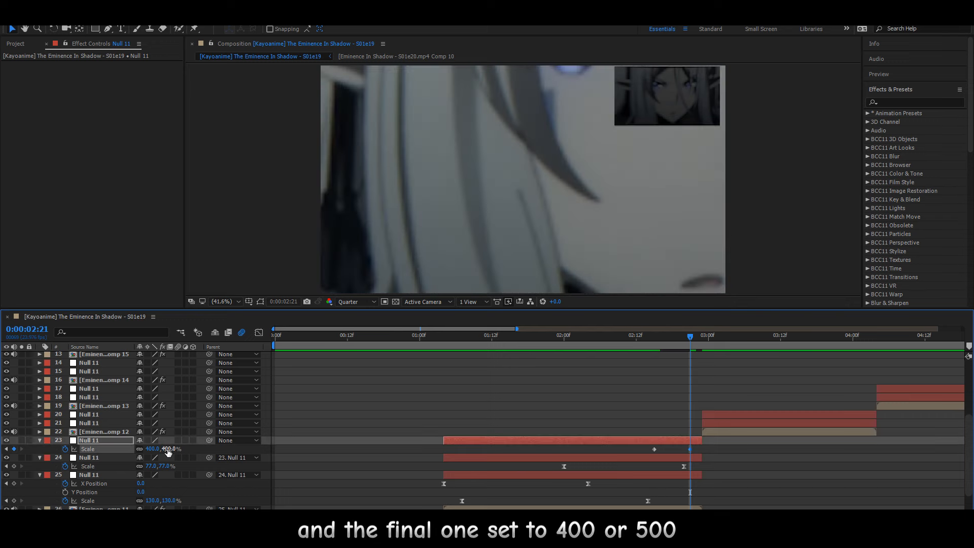
Apply Easy Ease to the topmost null's Scale keyframes and spread them out to about 0:00:02:12 and 0:00:03:00.
{"action": "left_click_drag", "start_coordinate": [698, 455], "coordinate": [635, 443]}
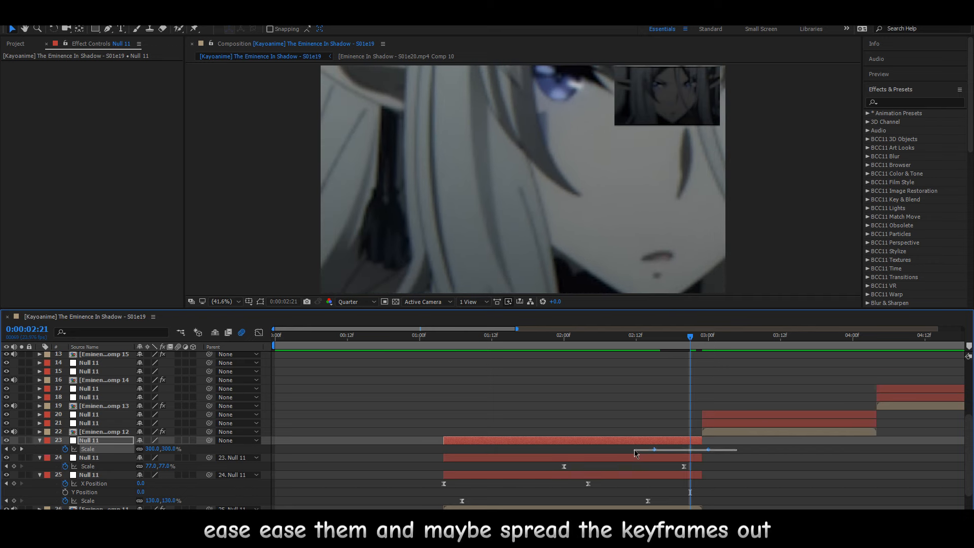
{"action": "key", "text": "F9"}
{"action": "left_click", "coordinate": [668, 451]}
{"action": "left_click", "coordinate": [655, 450]}
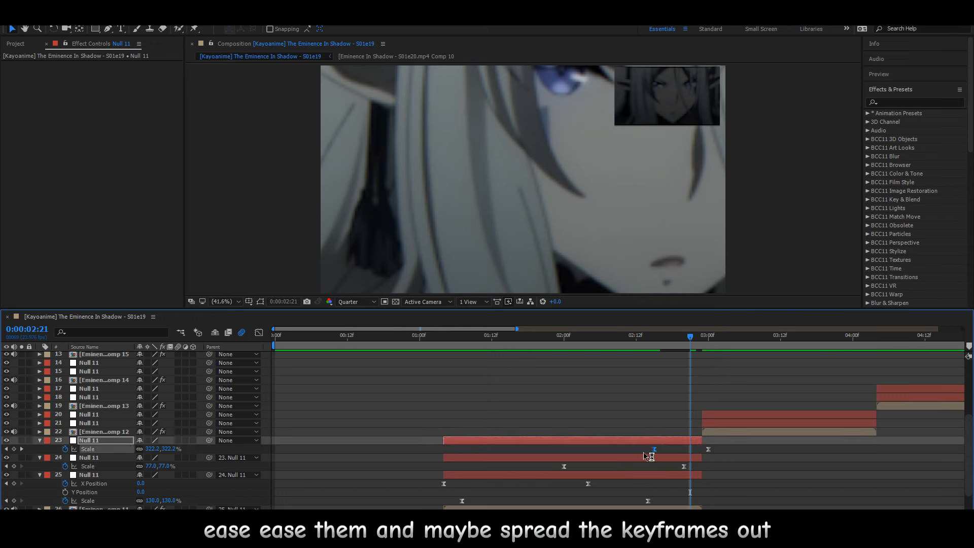
{"action": "left_click_drag", "start_coordinate": [655, 450], "coordinate": [636, 450]}
Switch the topmost null's Scale curve to the value graph, make it stay flat and rise steeply at the last keyframe, and preview it.
{"action": "left_click", "coordinate": [258, 332]}
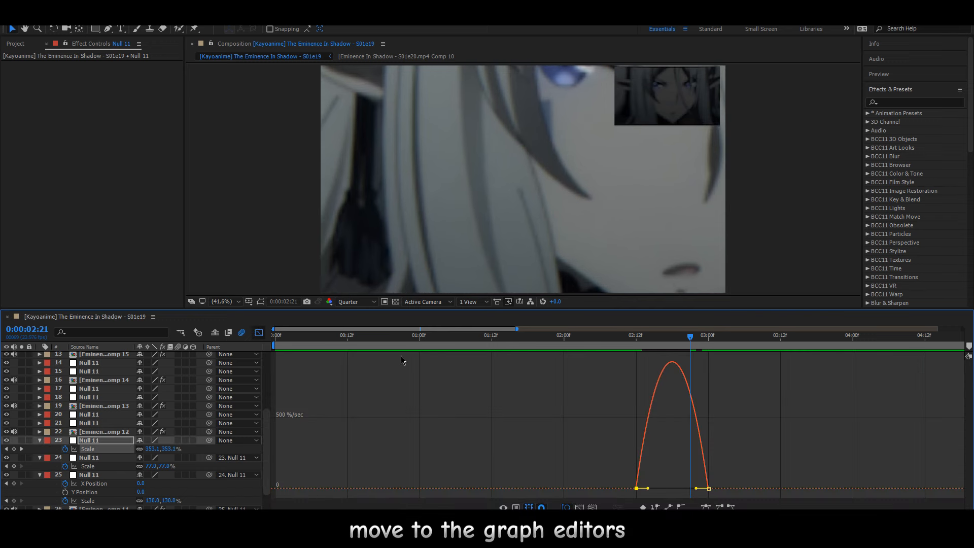
{"action": "right_click", "coordinate": [510, 380]}
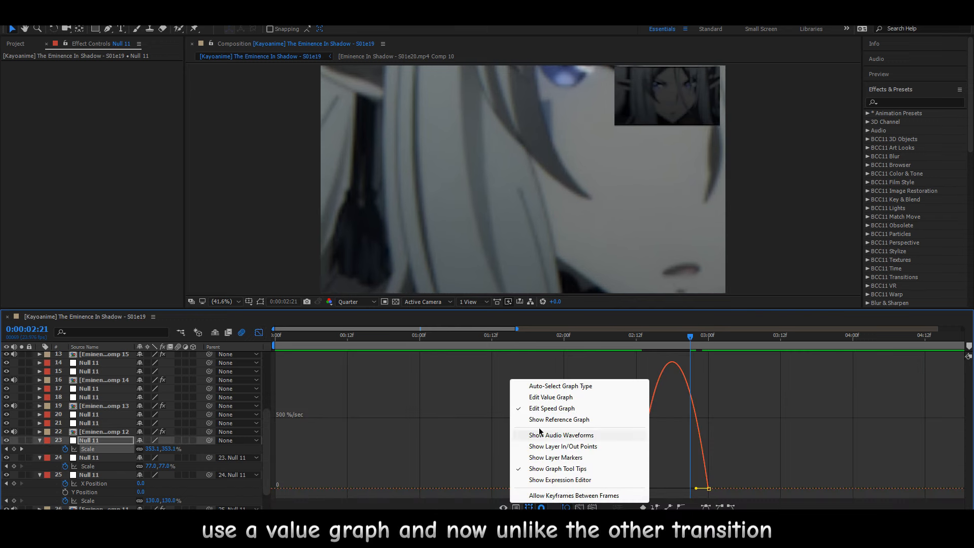
{"action": "left_click", "coordinate": [547, 397]}
{"action": "left_click_drag", "start_coordinate": [683, 363], "coordinate": [718, 424]}
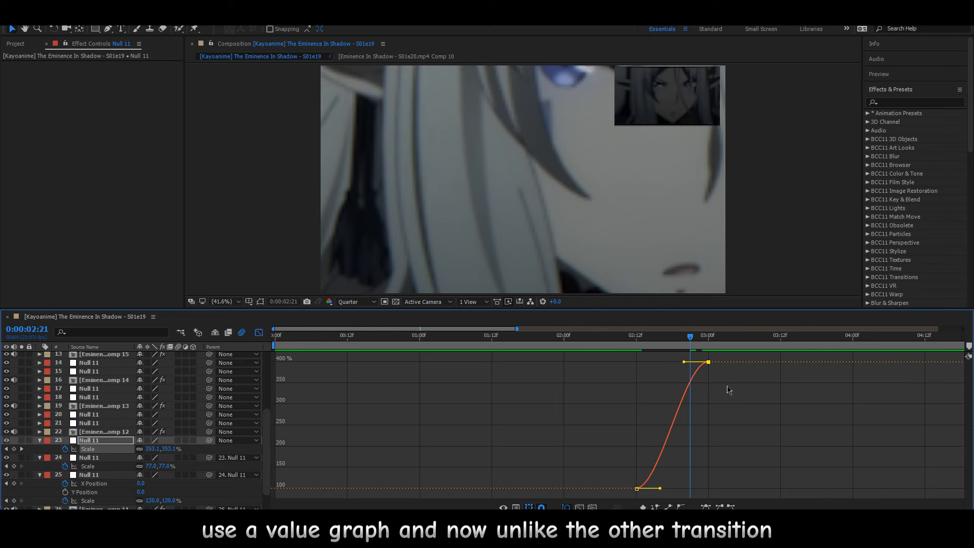
{"action": "left_click_drag", "start_coordinate": [684, 362], "coordinate": [703, 486]}
{"action": "left_click_drag", "start_coordinate": [628, 339], "coordinate": [497, 349]}
{"action": "key", "text": "space"}
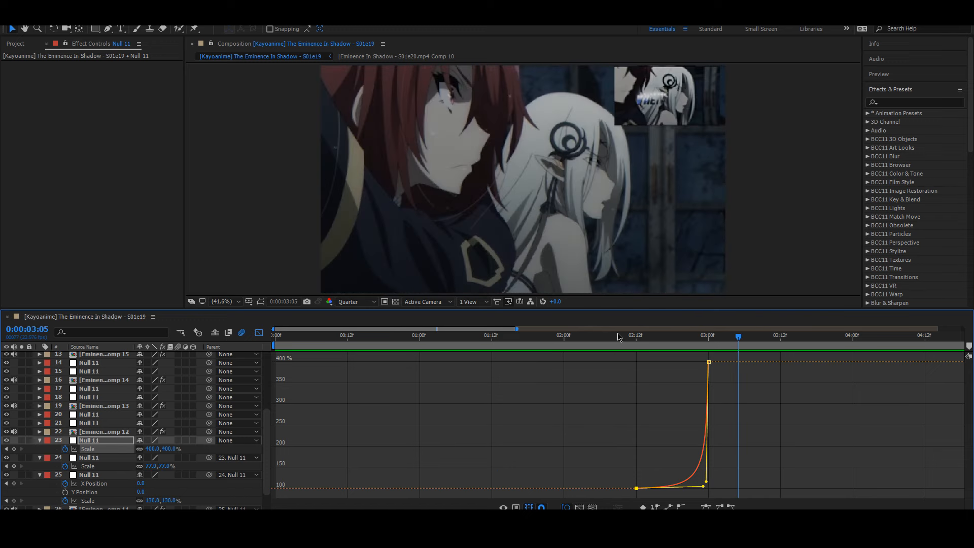
Close the graph view and move the topmost null's last Scale keyframe back to the end of the second clip.
{"action": "key", "text": "o"}
{"action": "left_click", "coordinate": [259, 333]}
{"action": "left_click_drag", "start_coordinate": [709, 449], "coordinate": [696, 449]}
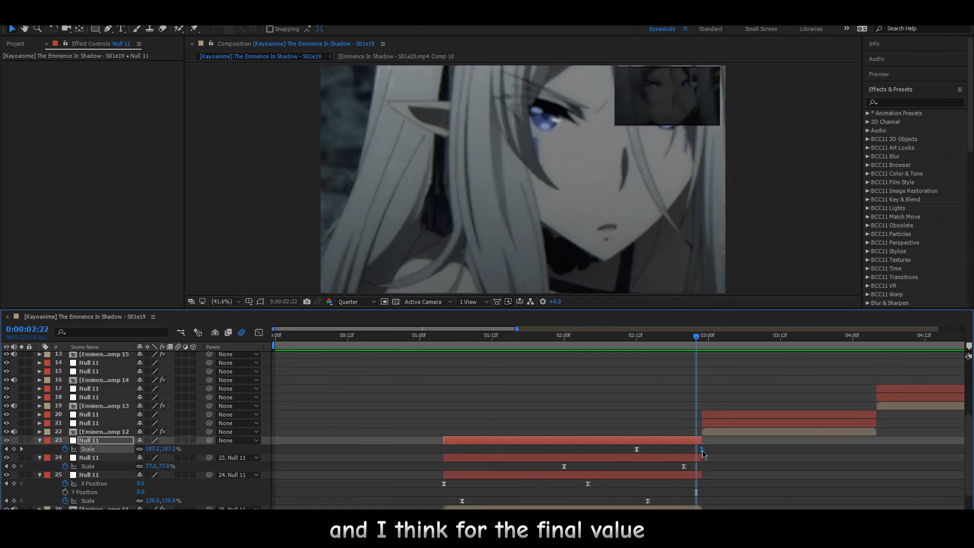
Set the second clip's topmost null's last Scale keyframe to 500%, move it back to the clip's end, and open its graph.
{"action": "left_click", "coordinate": [168, 449]}
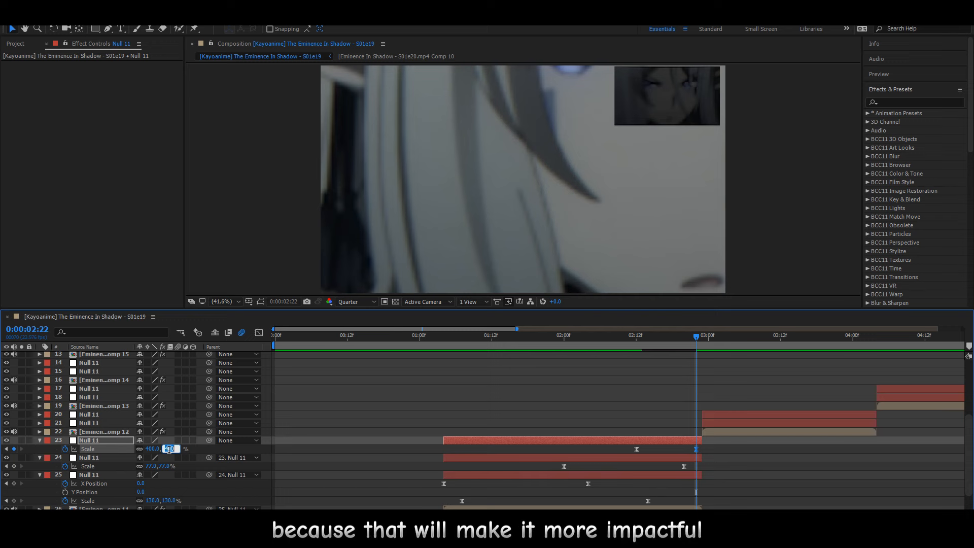
{"action": "type", "text": "500"}
{"action": "key", "text": "Return"}
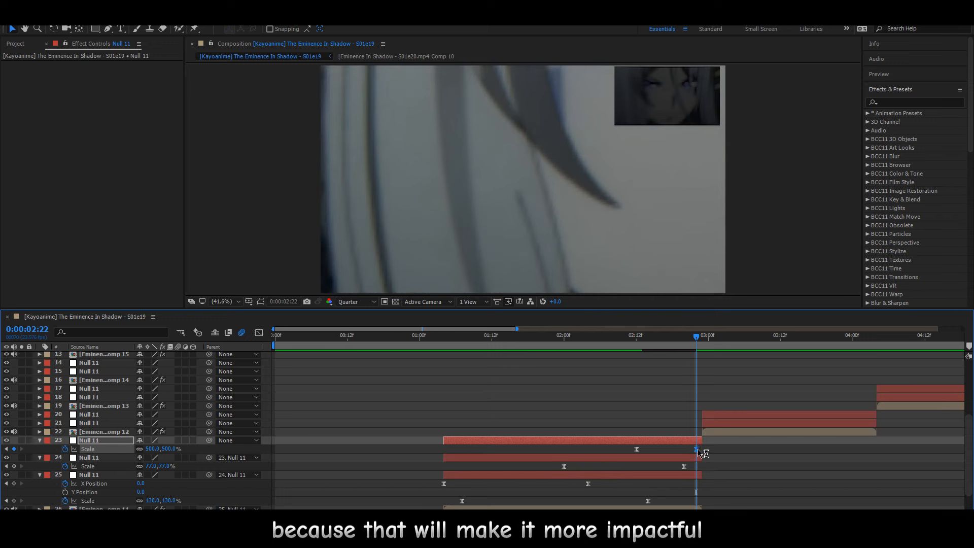
{"action": "left_click_drag", "start_coordinate": [697, 450], "coordinate": [703, 450]}
{"action": "left_click", "coordinate": [259, 332]}
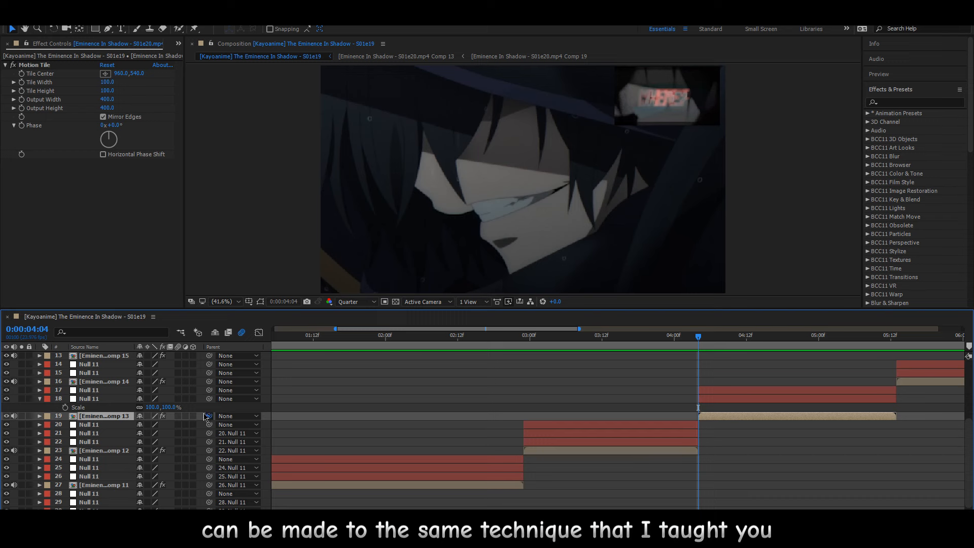
Parent the Comp 13 clip to its lower null and that null to the upper one, adding a 385% Scale keyframe at 0:00:04:04 on the lower null.
{"action": "left_click_drag", "start_coordinate": [206, 416], "coordinate": [97, 399]}
{"action": "left_click_drag", "start_coordinate": [209, 399], "coordinate": [93, 391]}
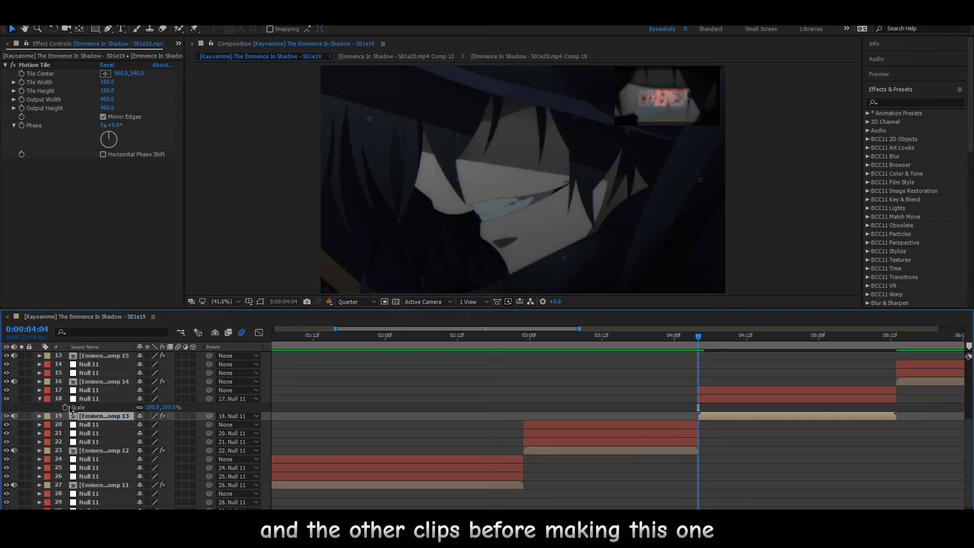
{"action": "left_click", "coordinate": [65, 408]}
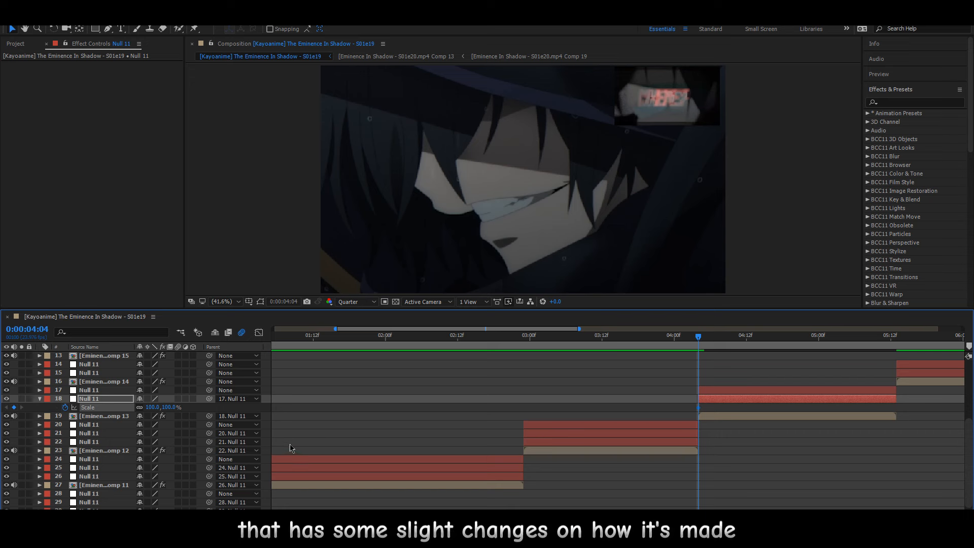
{"action": "left_click", "coordinate": [171, 407]}
{"action": "type", "text": "38"}
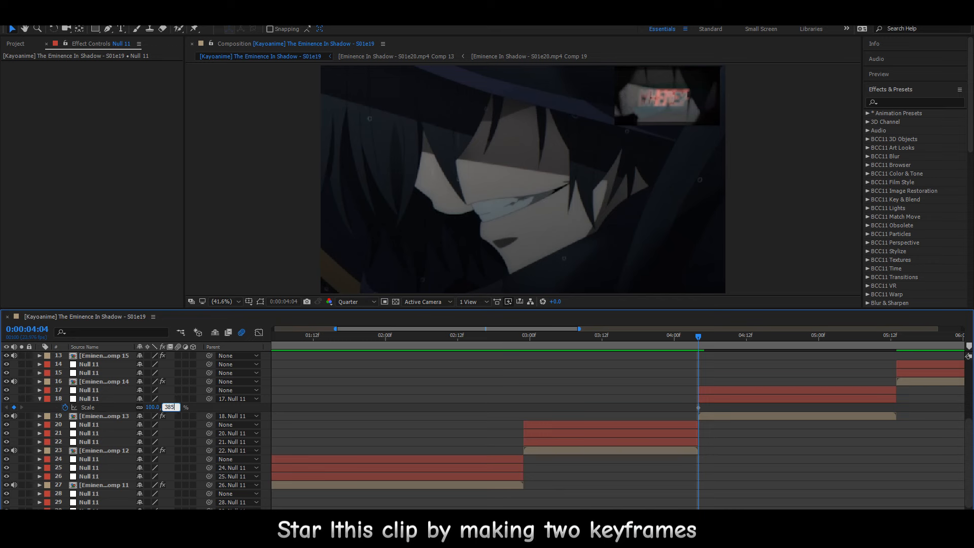
{"action": "type", "text": "5"}
{"action": "key", "text": "Return"}
Add a 135% Scale keyframe at 0:00:04:14 on the lower null, apply Easy Ease to both keyframes and move the last to about 0:00:04:17.
{"action": "key", "text": "shift+Page_Down"}
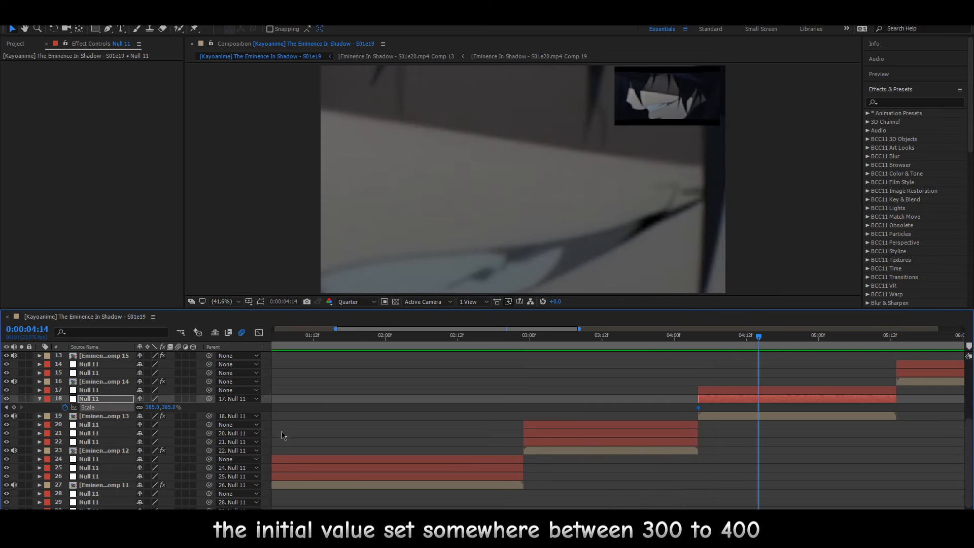
{"action": "left_click", "coordinate": [165, 408]}
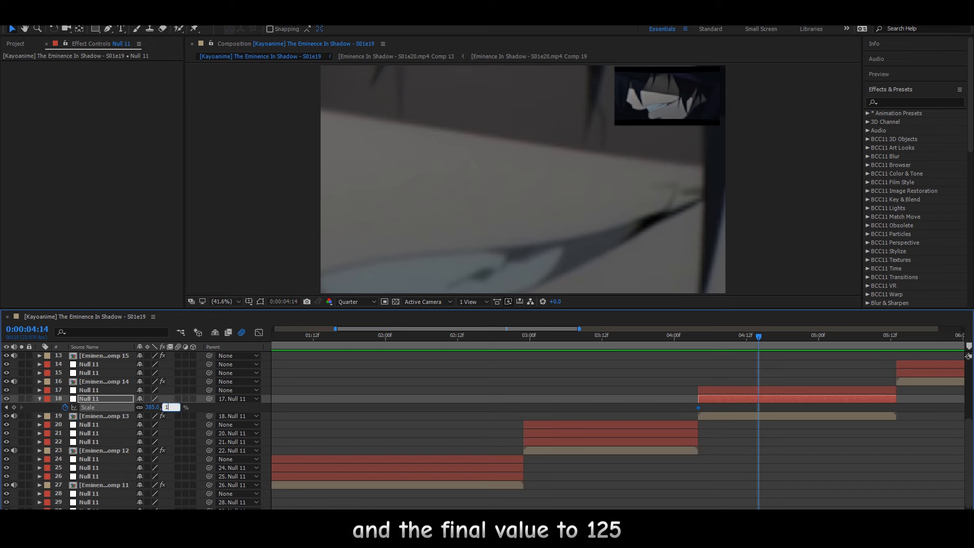
{"action": "key", "text": "Return"}
{"action": "left_click_drag", "start_coordinate": [684, 406], "coordinate": [777, 408]}
{"action": "key", "text": "F9"}
{"action": "left_click", "coordinate": [756, 407]}
Duplicate the Comp 13 clip's upper null and parent the middle null to the new topmost one, with the playhead at 0:00:04:13.
{"action": "left_click", "coordinate": [767, 390]}
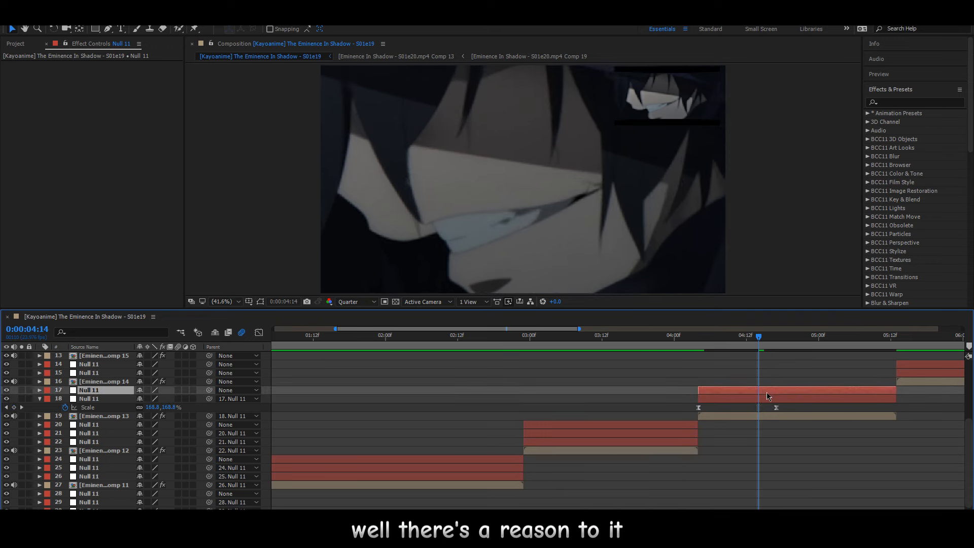
{"action": "key", "text": "ctrl+d"}
{"action": "left_click_drag", "start_coordinate": [209, 399], "coordinate": [122, 390]}
{"action": "left_click", "coordinate": [682, 337]}
{"action": "left_click_drag", "start_coordinate": [683, 337], "coordinate": [753, 338]}
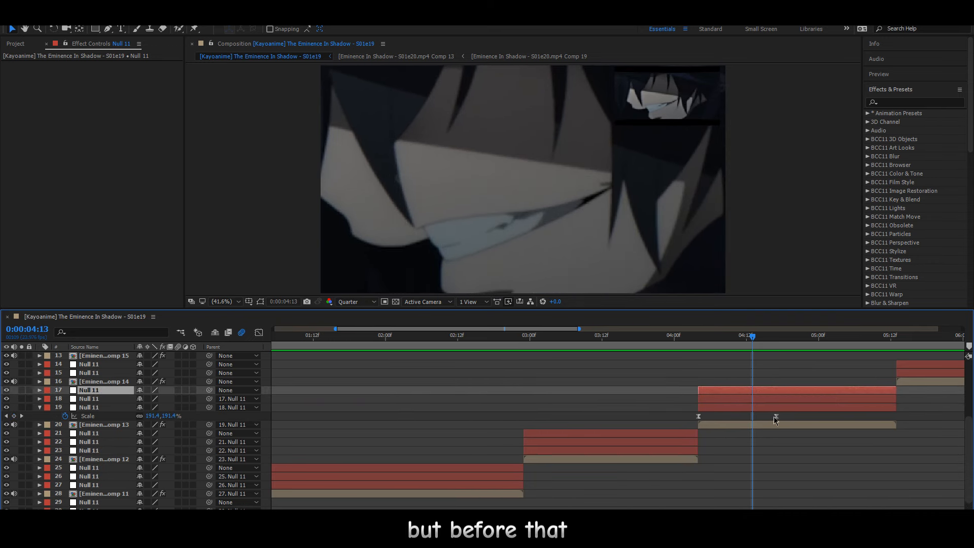
Move the lowest null's last Scale keyframe to about 0:00:04:20, reshape its value graph to drop steeply at the start and ease out, and preview it.
{"action": "left_click_drag", "start_coordinate": [777, 417], "coordinate": [794, 416]}
{"action": "left_click", "coordinate": [259, 332]}
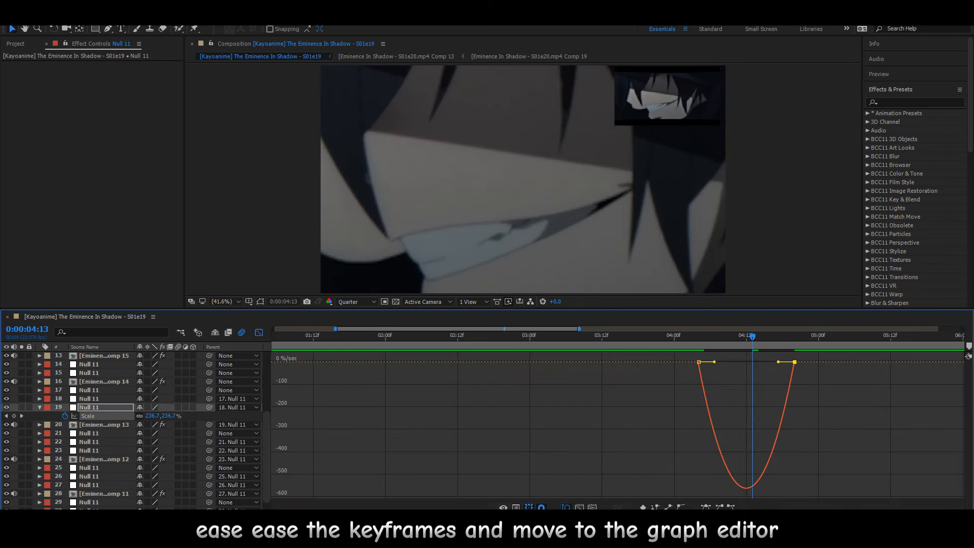
{"action": "right_click", "coordinate": [509, 379]}
{"action": "left_click", "coordinate": [557, 396]}
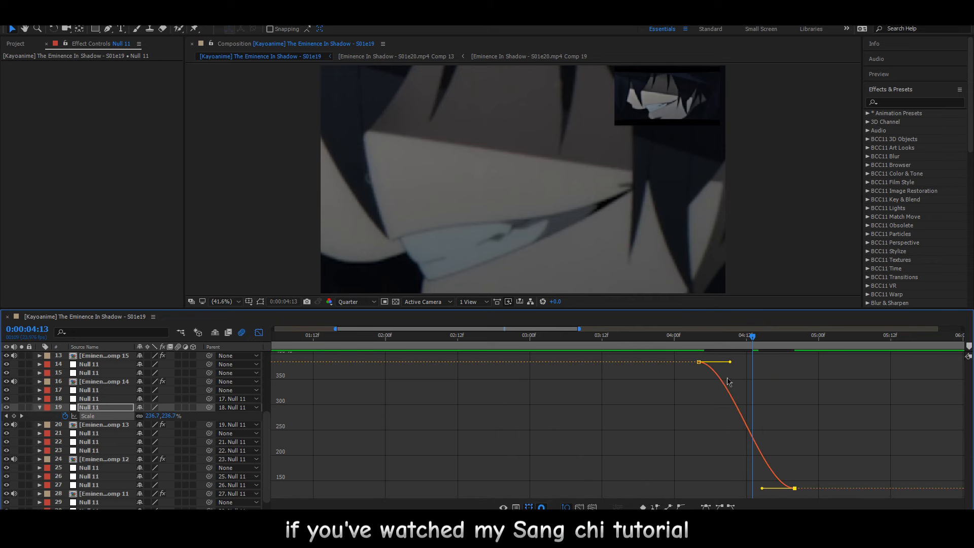
{"action": "left_click_drag", "start_coordinate": [730, 363], "coordinate": [699, 480]}
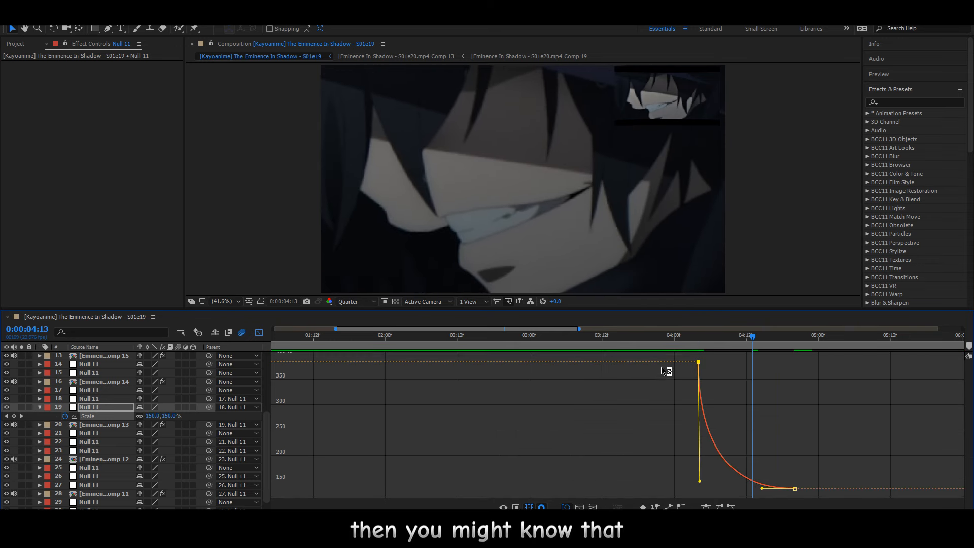
{"action": "left_click", "coordinate": [676, 336]}
{"action": "left_click_drag", "start_coordinate": [676, 338], "coordinate": [598, 342]}
{"action": "key", "text": "space"}
{"action": "key", "text": "shift+F3"}
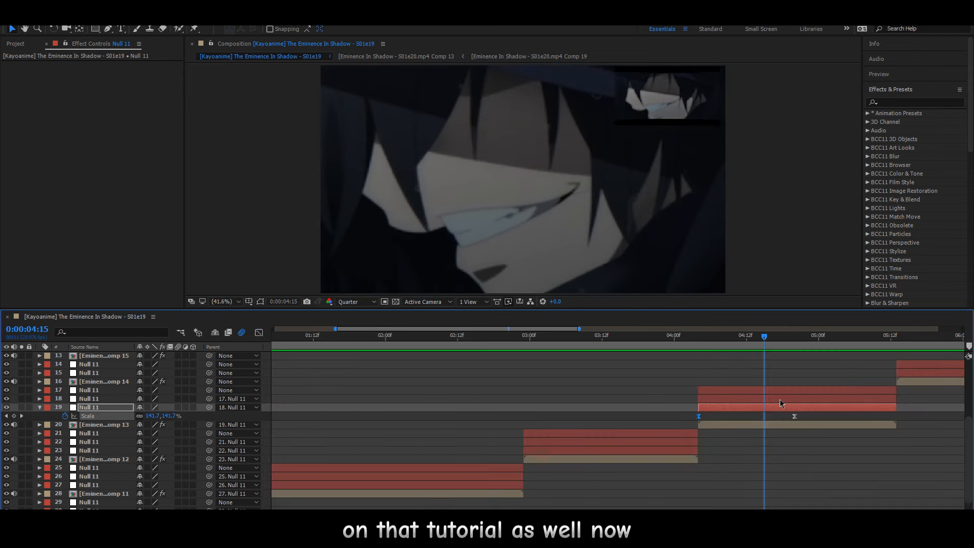
Animate the middle null's Scale from 100% at 0:00:04:13 to 75% at 0:00:05:04.
{"action": "left_click", "coordinate": [779, 399]}
{"action": "key", "text": "alt+shift+s"}
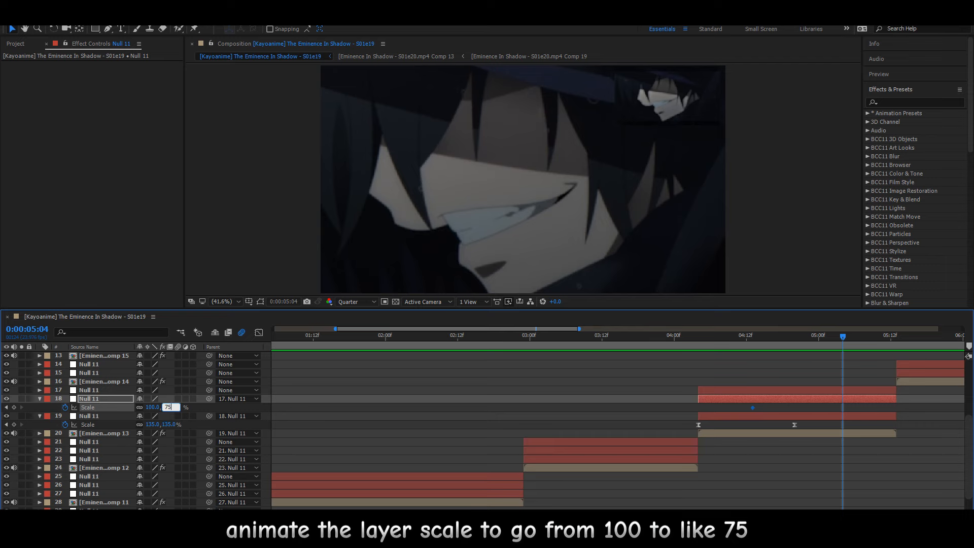
{"action": "key", "text": "Return"}
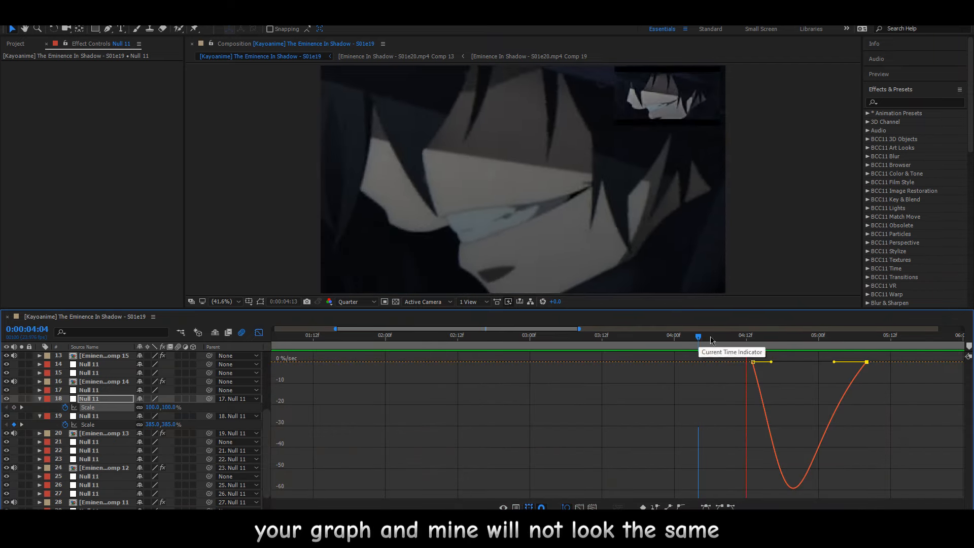
Preview the middle null's Scale animation and lengthen its speed graph handles so the curve forms a sharper, narrower peak.
{"action": "left_click_drag", "start_coordinate": [700, 336], "coordinate": [780, 363]}
{"action": "left_click_drag", "start_coordinate": [784, 337], "coordinate": [648, 339]}
{"action": "left_click", "coordinate": [632, 340]}
{"action": "key", "text": "space"}
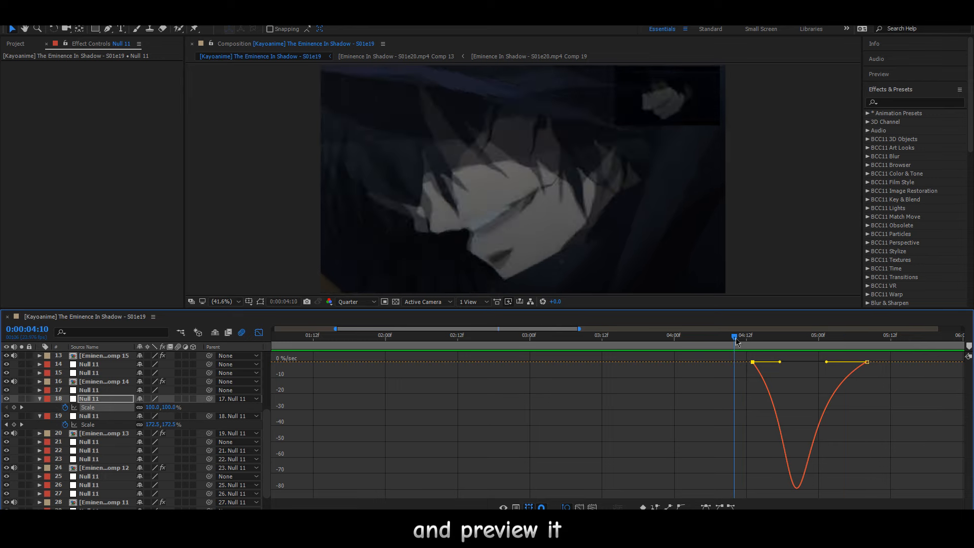
{"action": "key", "text": "space"}
{"action": "mouse_move", "coordinate": [827, 363]}
{"action": "left_mouse_down"}
{"action": "mouse_move", "coordinate": [786, 363]}
{"action": "mouse_move", "coordinate": [813, 362]}
{"action": "left_mouse_up"}
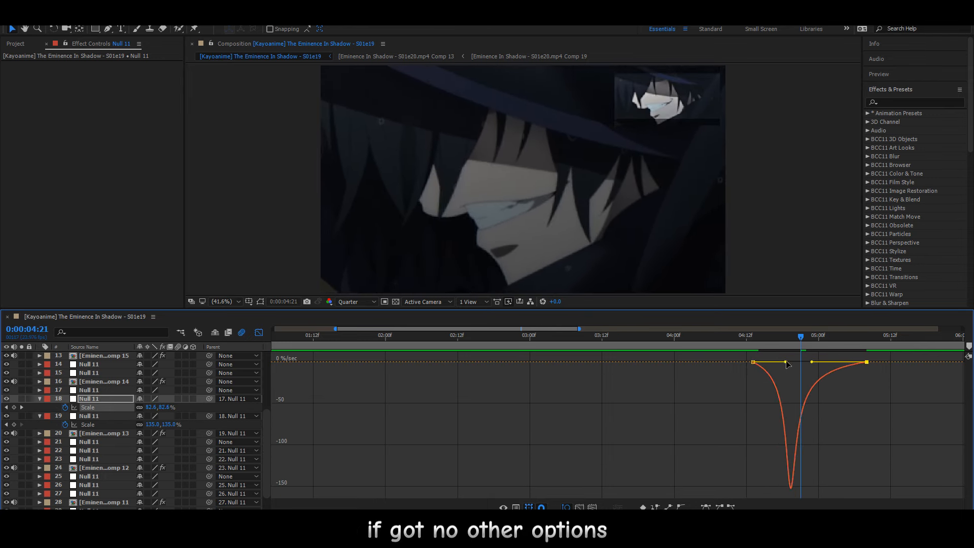
{"action": "key", "text": "space"}
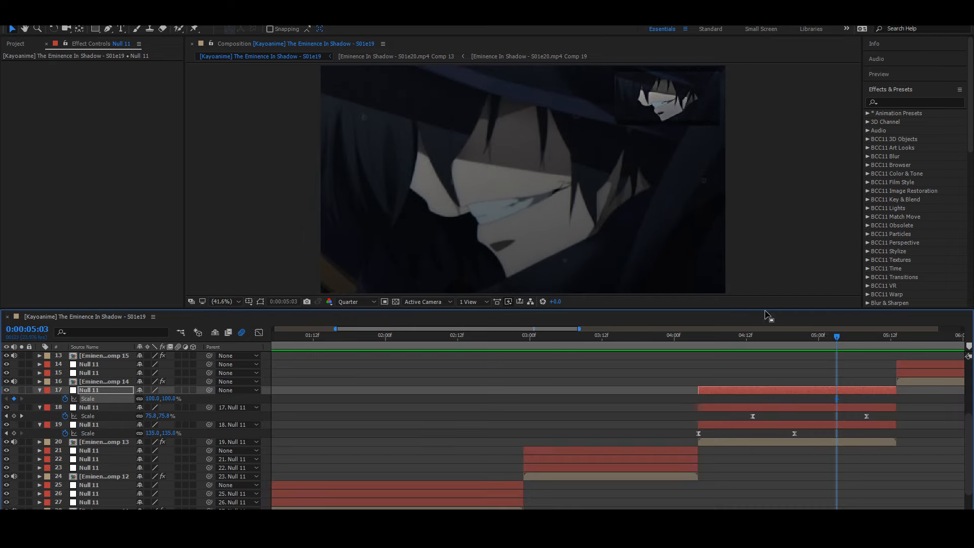
Separate the topmost null's Position dimensions and add a Y Position keyframe of 540 aligned with its first Scale keyframe at 0:00:05:03.
{"action": "left_click_drag", "start_coordinate": [837, 336], "coordinate": [884, 339]}
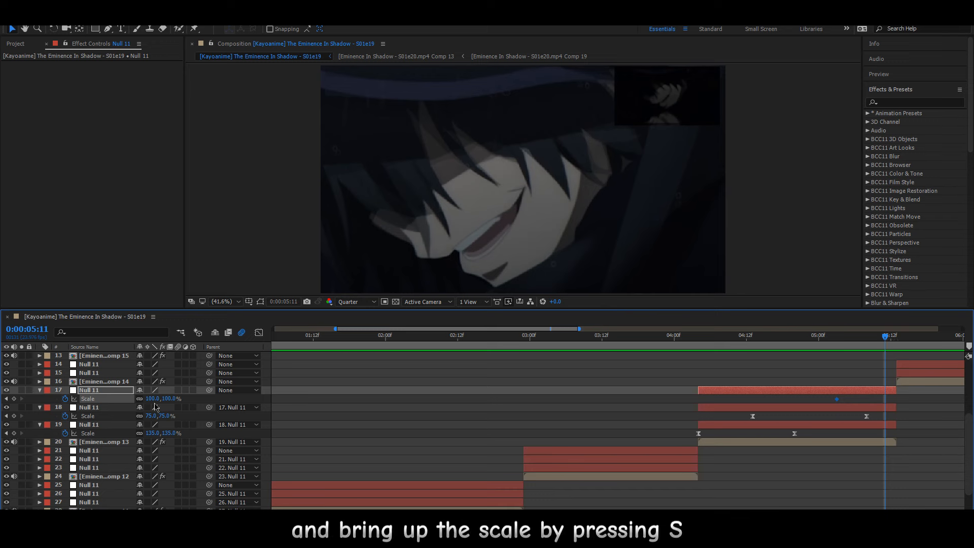
{"action": "key", "text": "shift+p"}
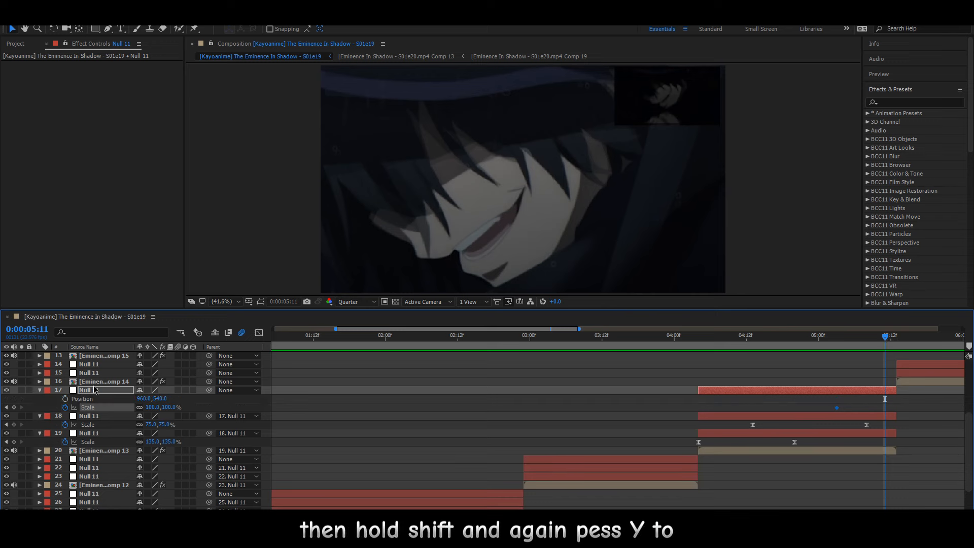
{"action": "right_click", "coordinate": [108, 399]}
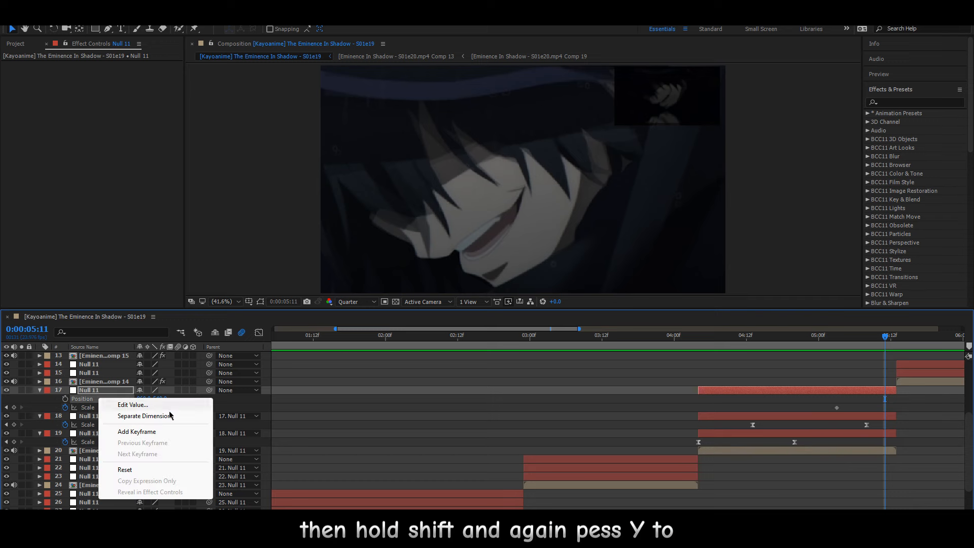
{"action": "left_click", "coordinate": [173, 409]}
{"action": "left_click", "coordinate": [65, 407]}
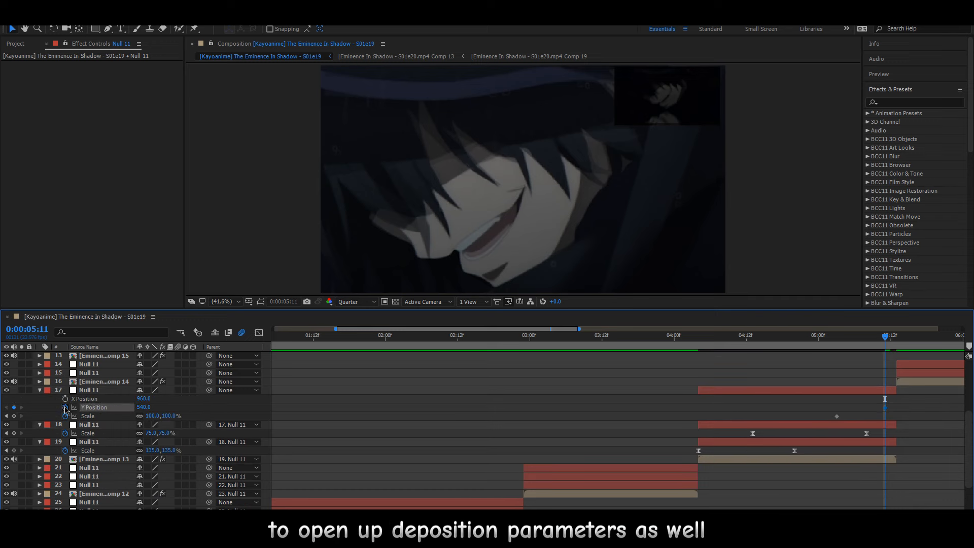
{"action": "left_click_drag", "start_coordinate": [881, 407], "coordinate": [854, 417]}
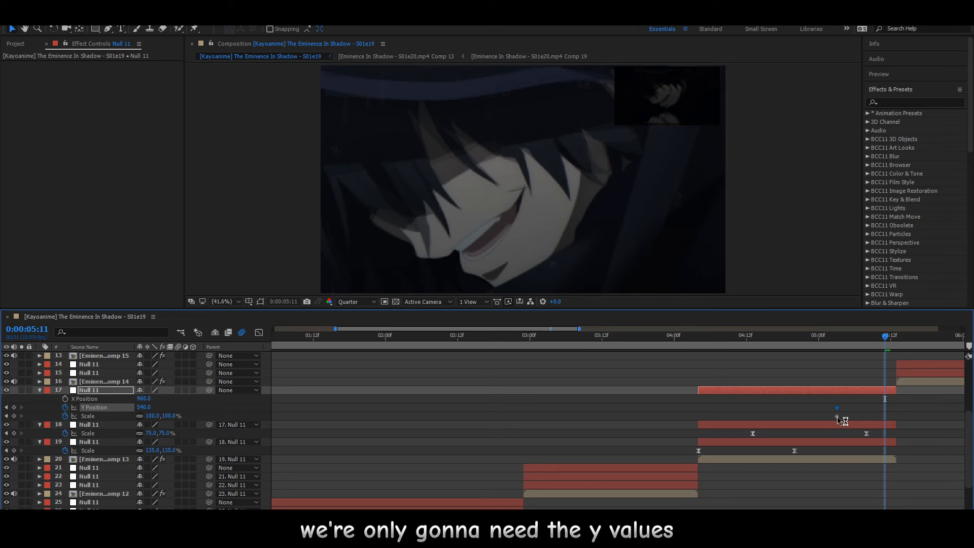
Add a 15% Scale keyframe on the topmost null, apply Easy Ease to both Scale keyframes and move the last to about 0:00:05:14.
{"action": "left_click_drag", "start_coordinate": [171, 416], "coordinate": [151, 430]}
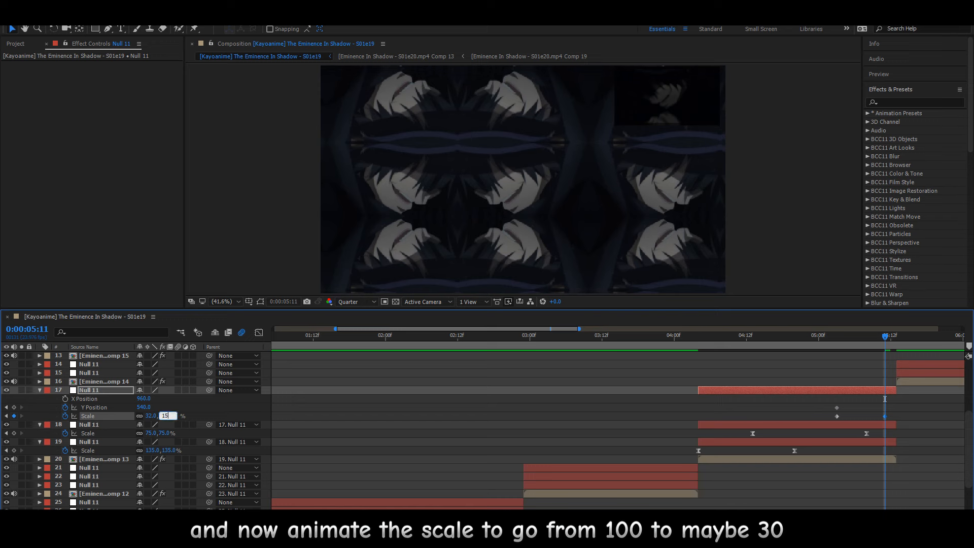
{"action": "key", "text": "Return"}
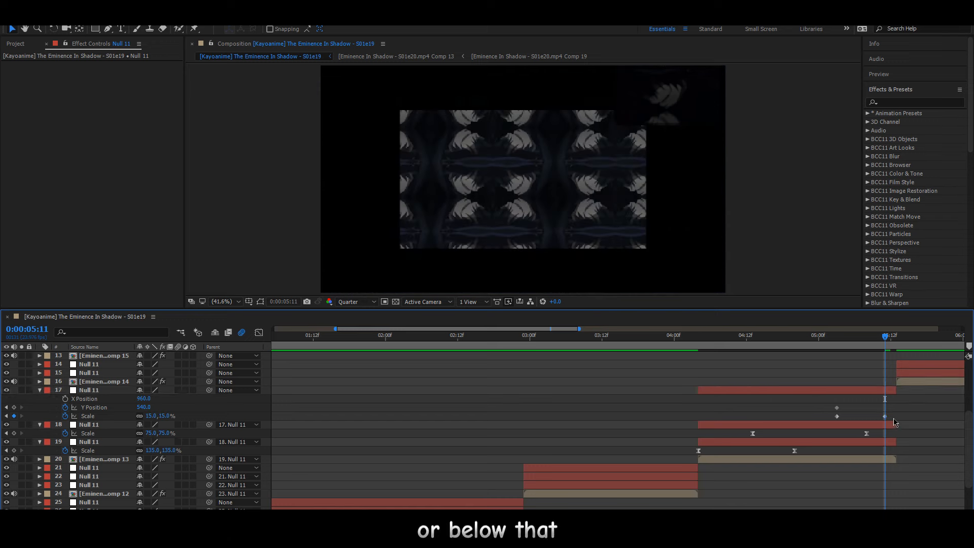
{"action": "left_click_drag", "start_coordinate": [886, 417], "coordinate": [812, 425]}
{"action": "key", "text": "F9"}
{"action": "left_click", "coordinate": [870, 415]}
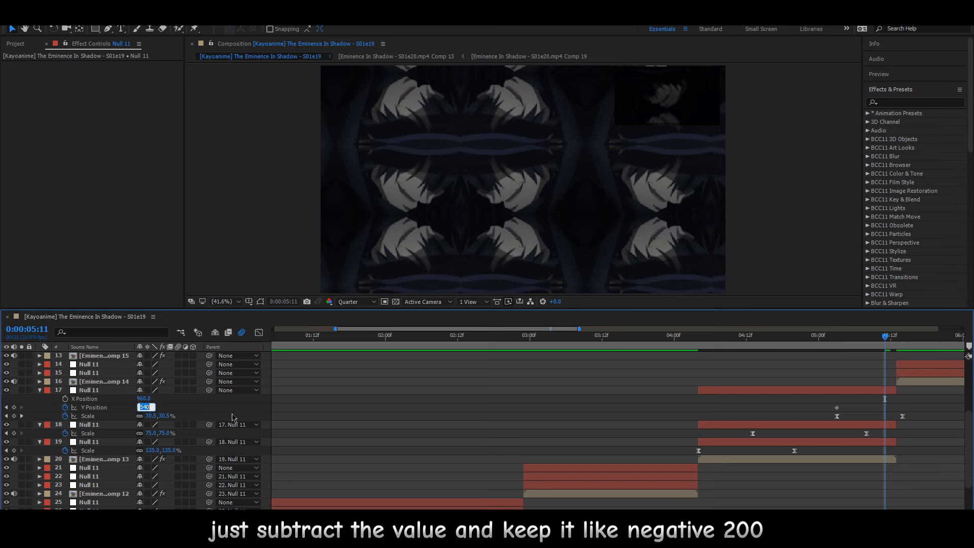
Add a Y Position keyframe of -230 on the topmost null, apply Easy Ease to both keyframes and align the last with the final Scale keyframe.
{"action": "type", "text": "-230"}
{"action": "key", "text": "Return"}
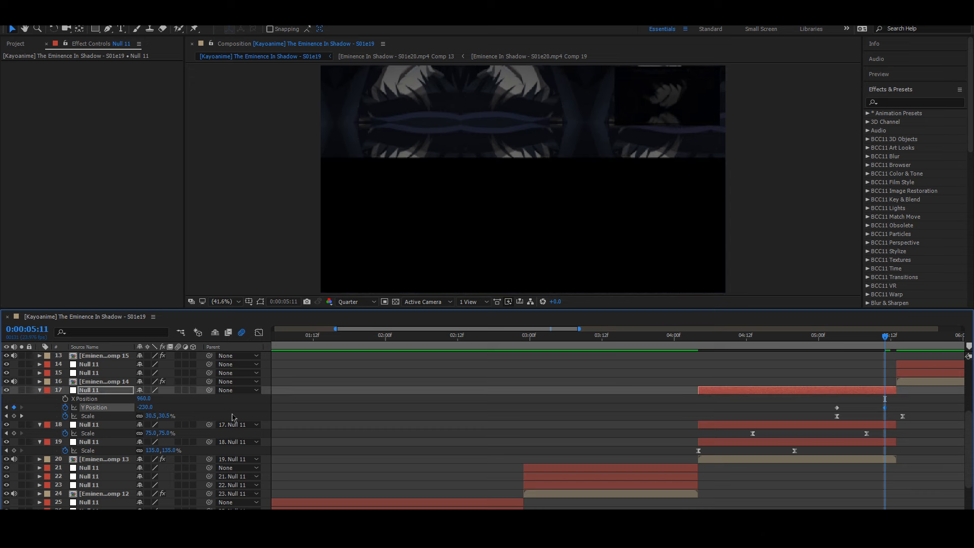
{"action": "left_click_drag", "start_coordinate": [886, 408], "coordinate": [823, 420]}
{"action": "key", "text": "F9"}
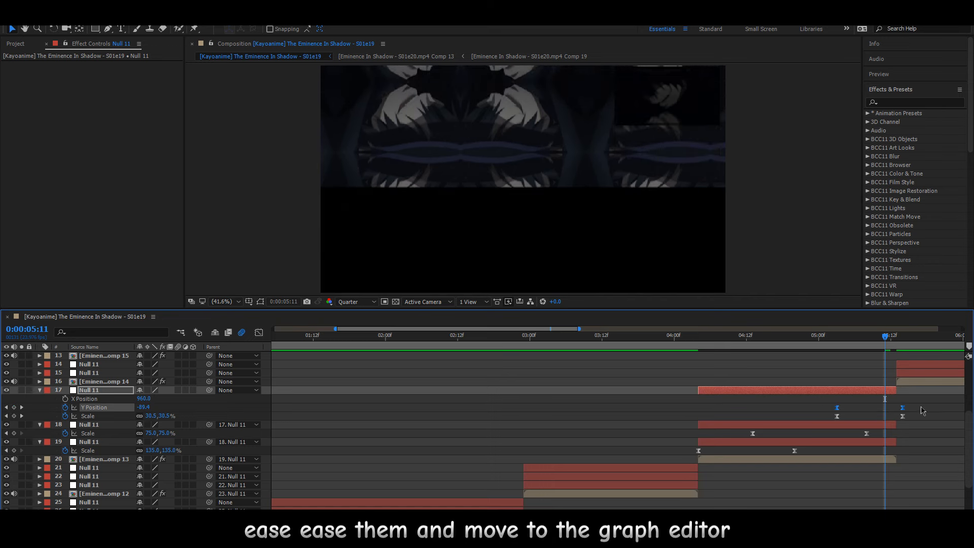
Switch the topmost null's Scale curve to the value graph and make it start gently and drop steeply at the last keyframe.
{"action": "left_click", "coordinate": [903, 416]}
{"action": "left_click", "coordinate": [259, 333]}
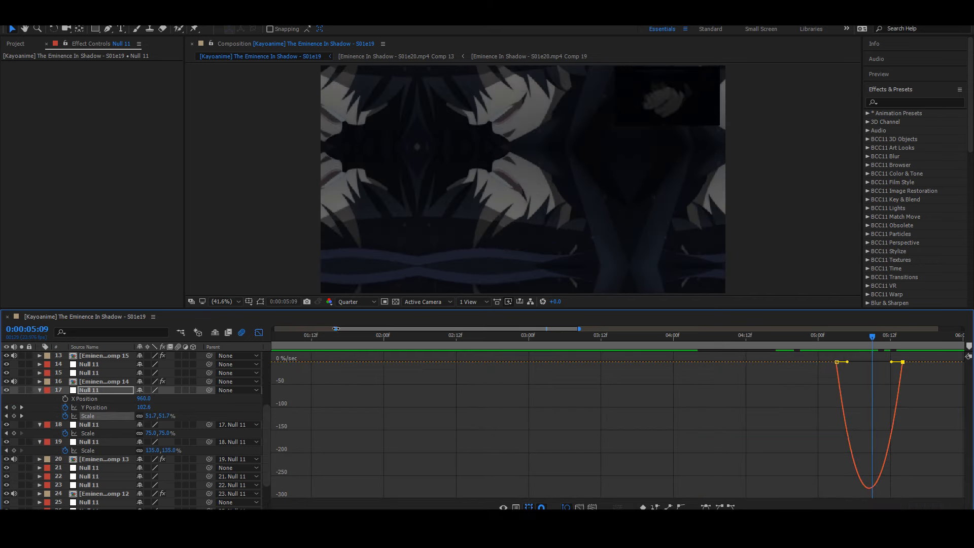
{"action": "left_click_drag", "start_coordinate": [336, 329], "coordinate": [487, 343]}
{"action": "left_click", "coordinate": [504, 507]}
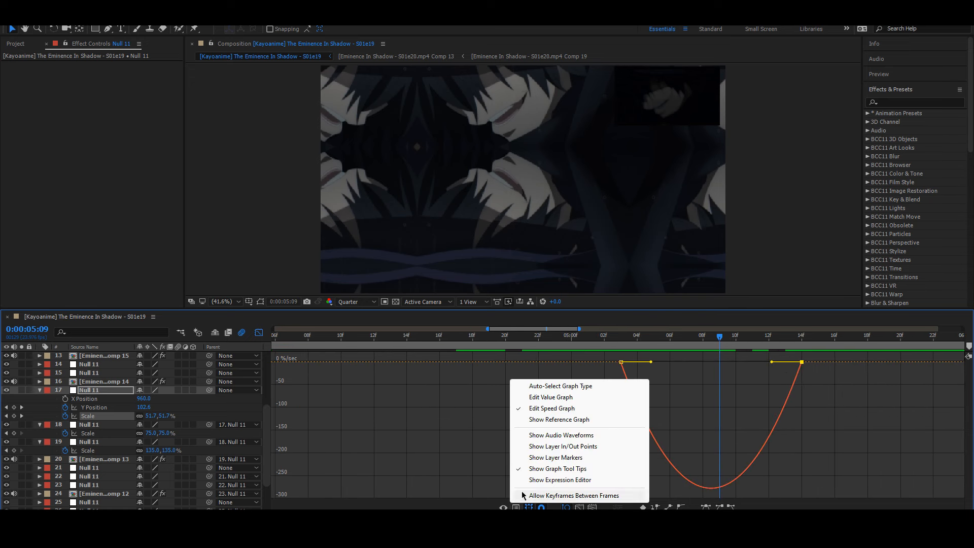
{"action": "left_click", "coordinate": [549, 398]}
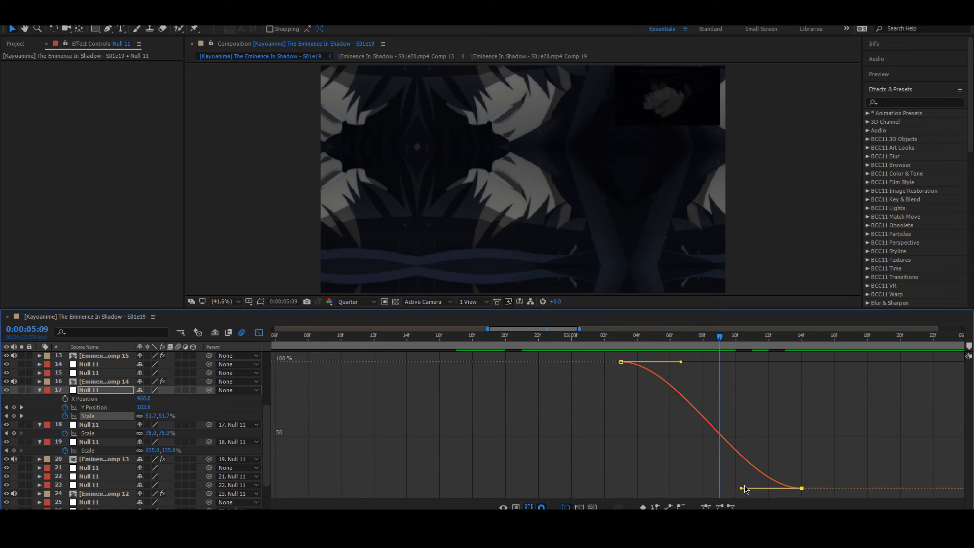
{"action": "left_click_drag", "start_coordinate": [744, 488], "coordinate": [832, 412]}
{"action": "left_click_drag", "start_coordinate": [741, 489], "coordinate": [798, 370]}
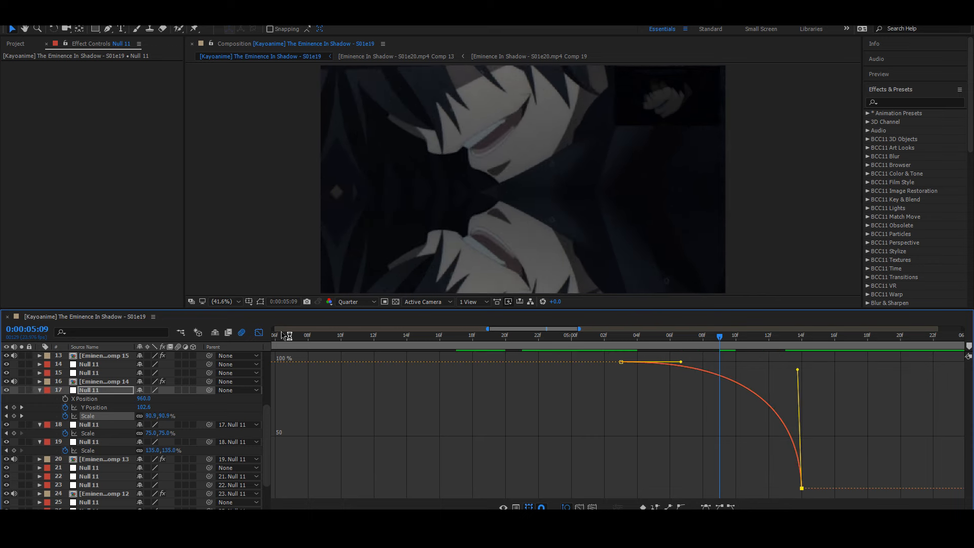
{"action": "left_click", "coordinate": [260, 332]}
Shape the topmost null's Y Position value graph like its Scale curve, starting gently and dropping steeply at the last keyframe.
{"action": "left_click_drag", "start_coordinate": [622, 337], "coordinate": [739, 337]}
{"action": "left_click_drag", "start_coordinate": [648, 405], "coordinate": [600, 421]}
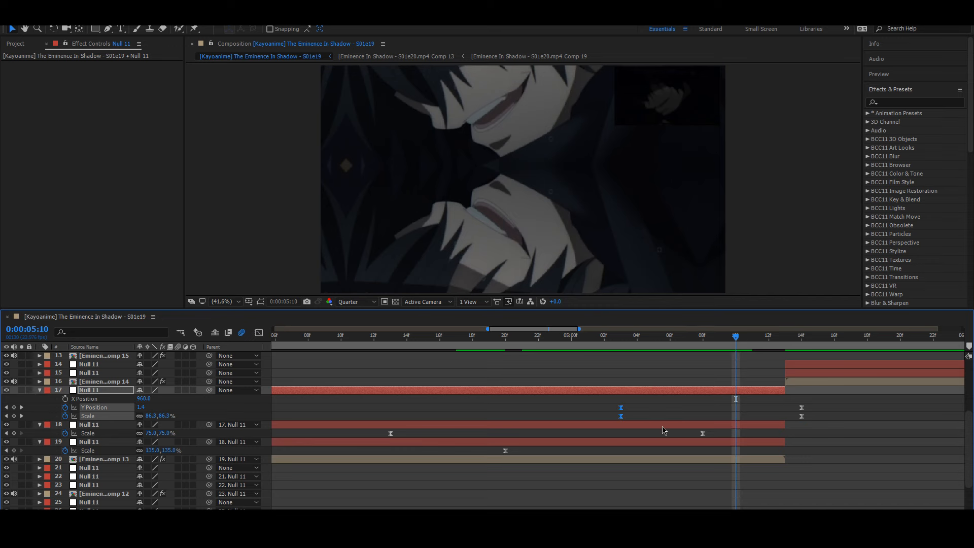
{"action": "left_click_drag", "start_coordinate": [652, 405], "coordinate": [615, 411]}
{"action": "left_click", "coordinate": [258, 332]}
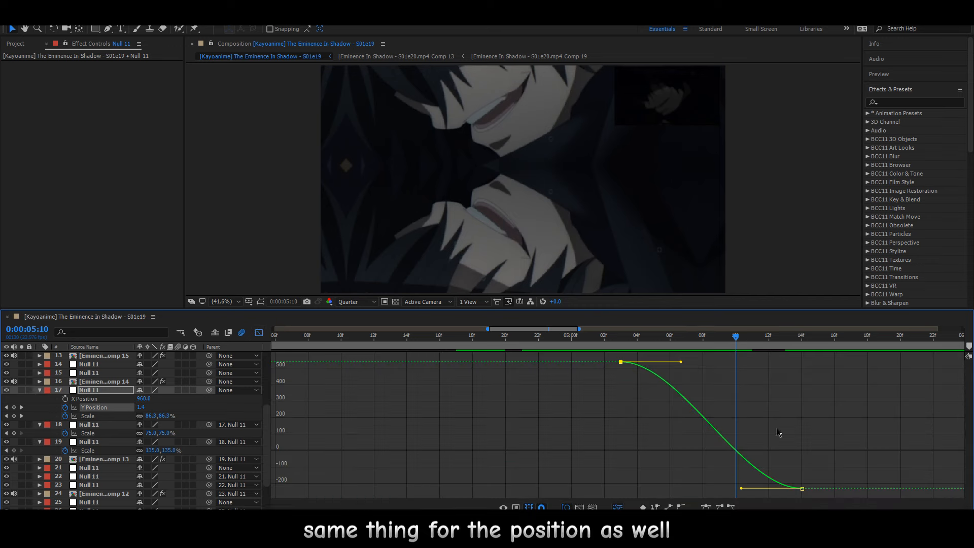
{"action": "left_click_drag", "start_coordinate": [741, 488], "coordinate": [798, 380]}
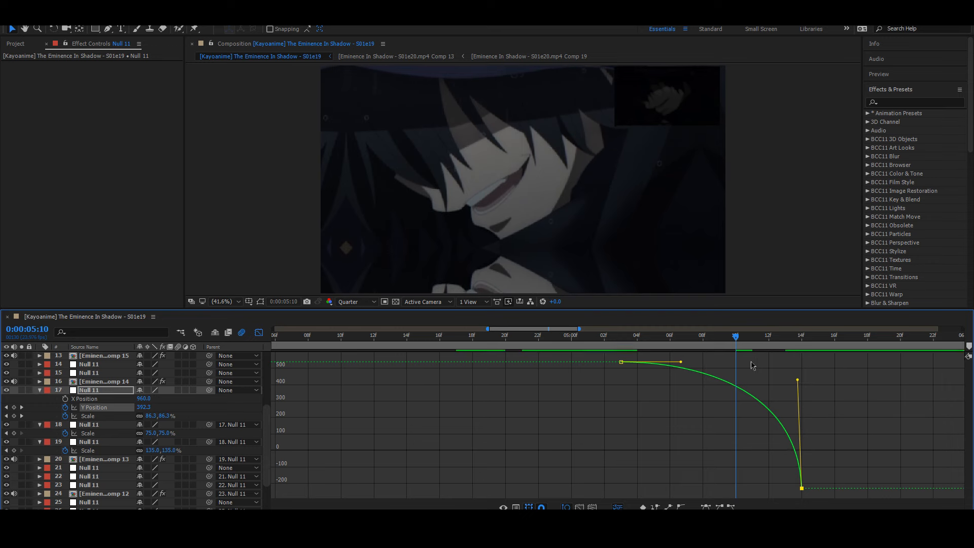
{"action": "left_click", "coordinate": [259, 332]}
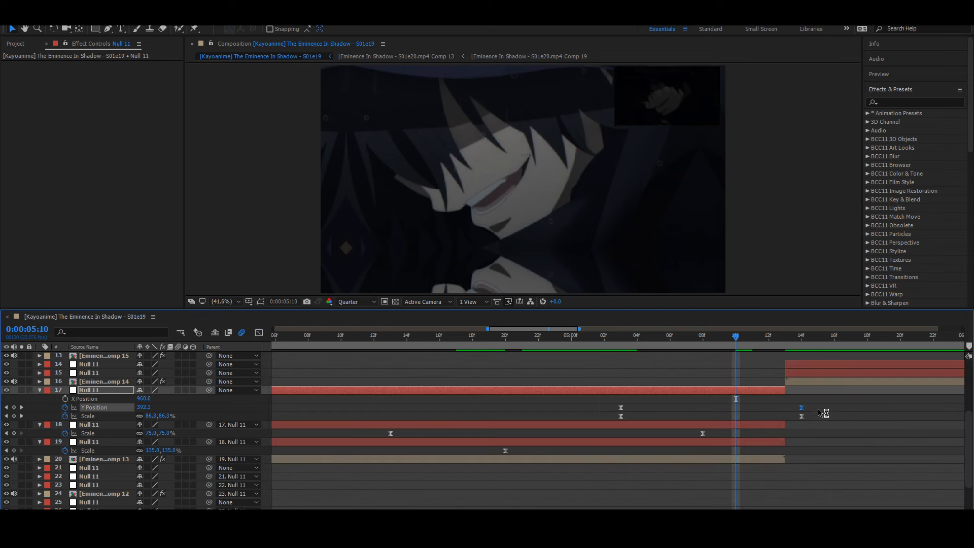
{"action": "left_click_drag", "start_coordinate": [827, 408], "coordinate": [787, 415]}
{"action": "left_click", "coordinate": [820, 408]}
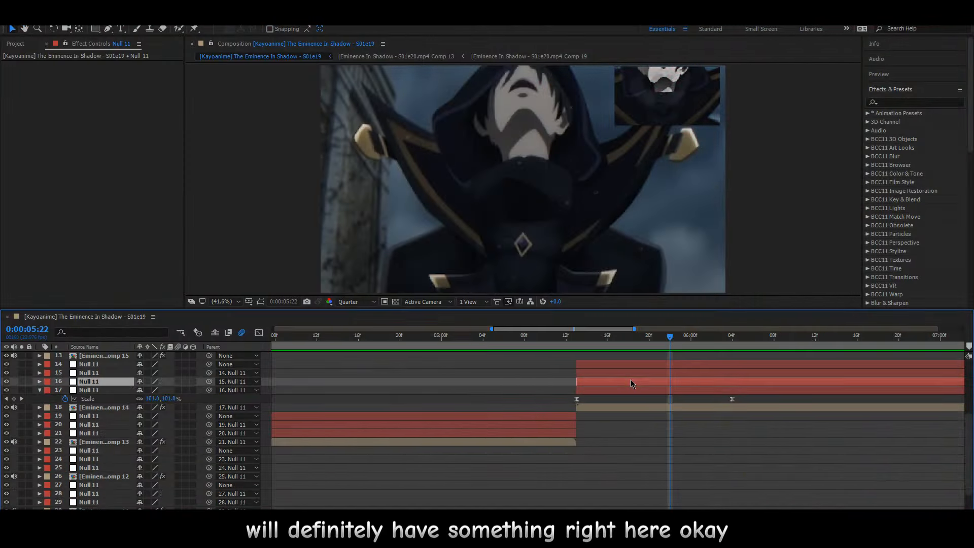
On the next clip, add Scale keyframes of 100% at 0:00:05:22 and 160% at 0:00:06:07 to the null above the already animated one.
{"action": "key", "text": "s"}
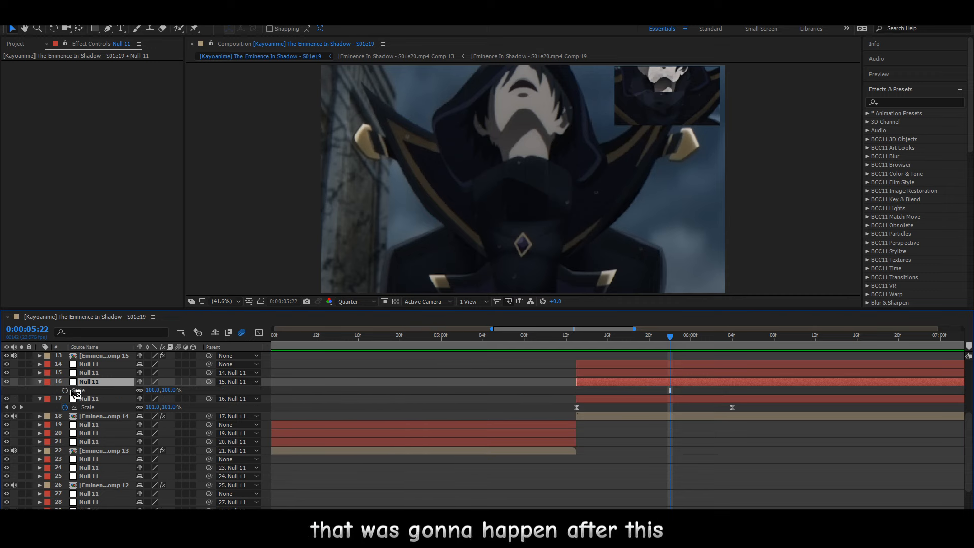
{"action": "left_click", "coordinate": [65, 390]}
{"action": "key", "text": "space"}
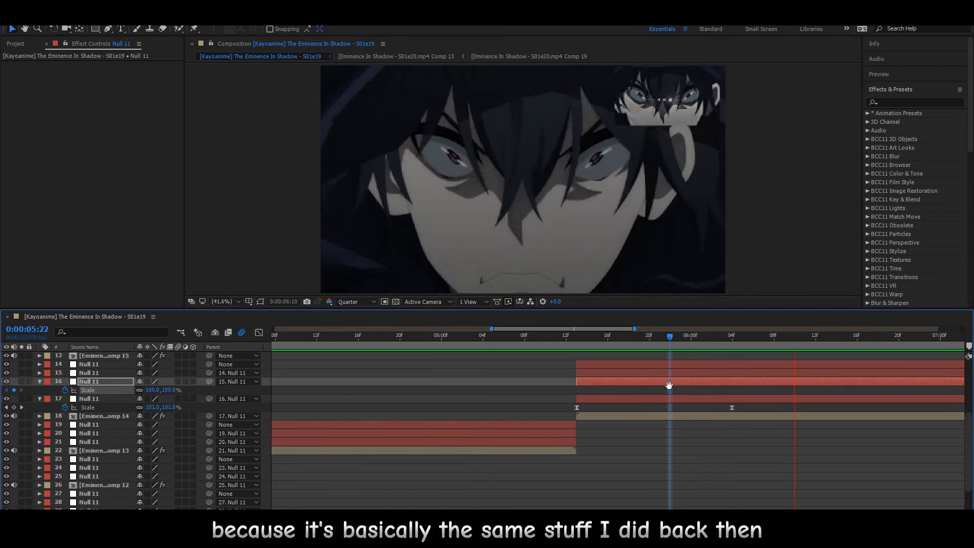
{"action": "left_click", "coordinate": [646, 340]}
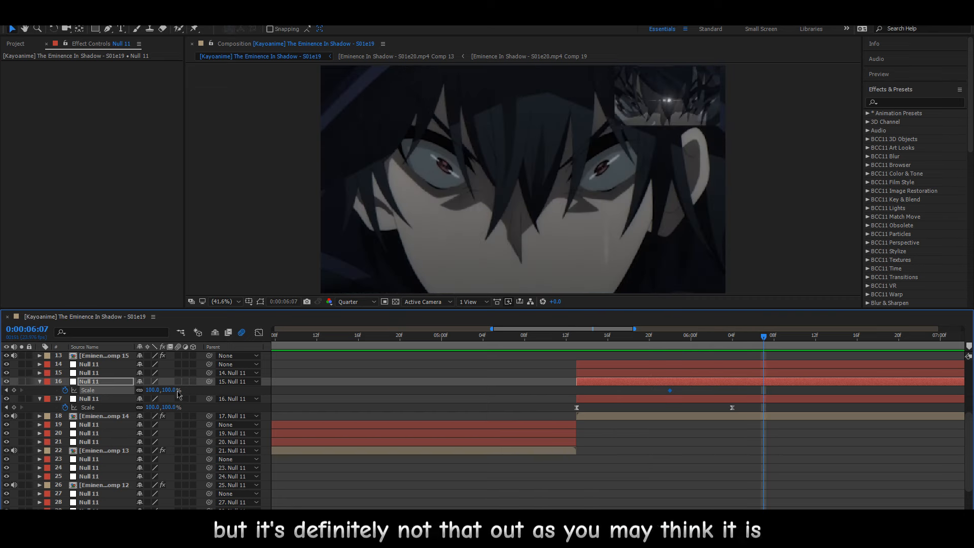
{"action": "type", "text": "1"}
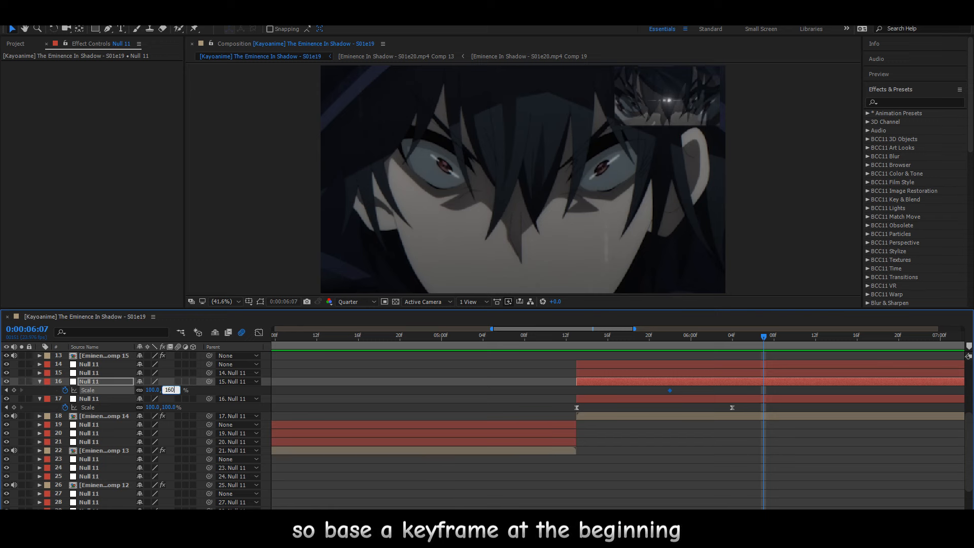
{"action": "type", "text": "60"}
{"action": "key", "text": "Return"}
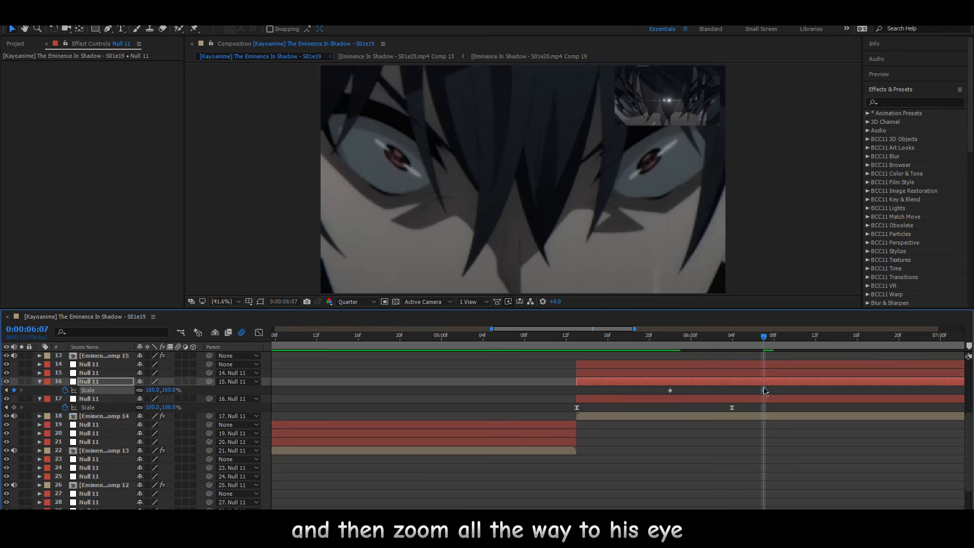
Apply Easy Ease to both Scale keyframes on that null and move them to about 0:00:05:19 and 0:00:06:15.
{"action": "left_click_drag", "start_coordinate": [765, 390], "coordinate": [640, 396]}
{"action": "key", "text": "ctrl+z"}
{"action": "key", "text": "F9"}
{"action": "left_click", "coordinate": [798, 394]}
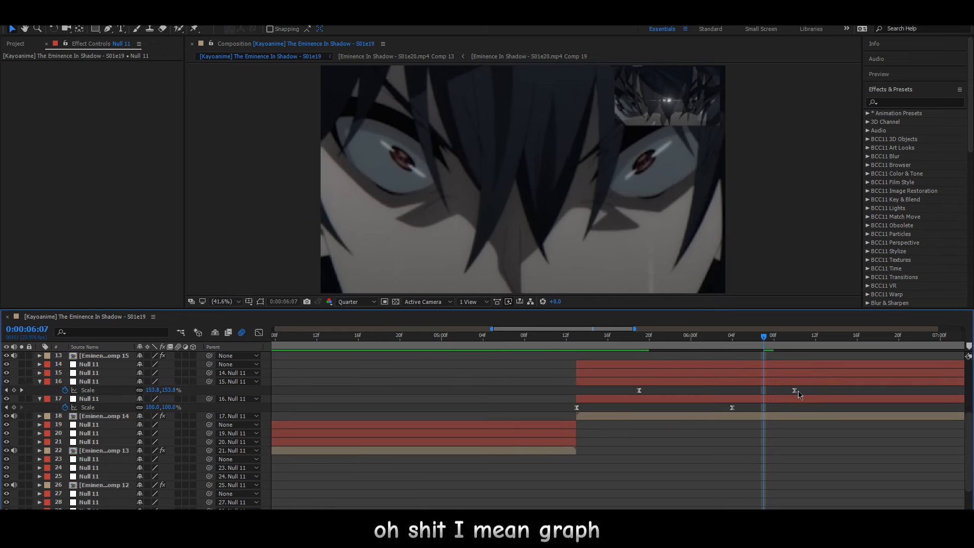
Switch the null's Scale curve to the speed graph and lengthen both ease handles to form a sharp peak midway.
{"action": "left_click", "coordinate": [259, 332]}
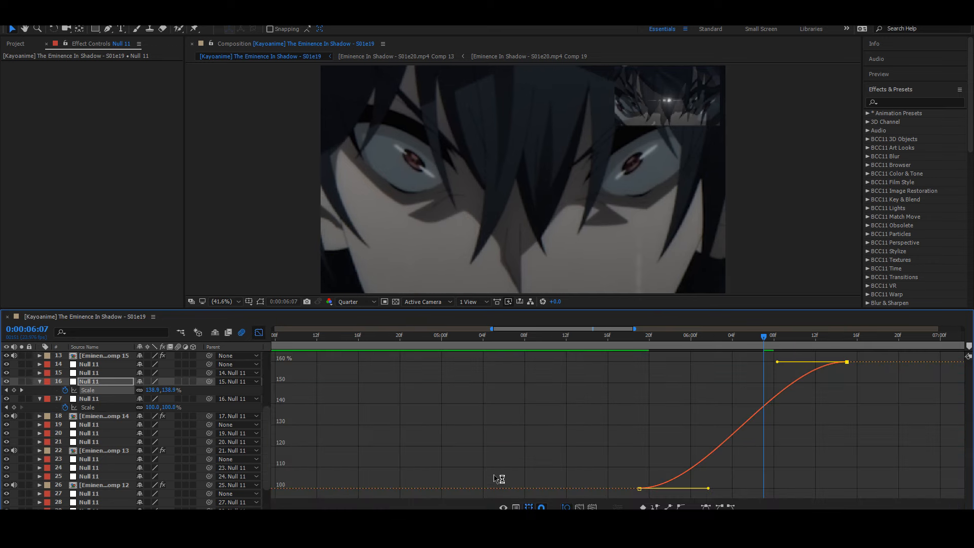
{"action": "left_click", "coordinate": [504, 507]}
{"action": "left_click", "coordinate": [550, 408]}
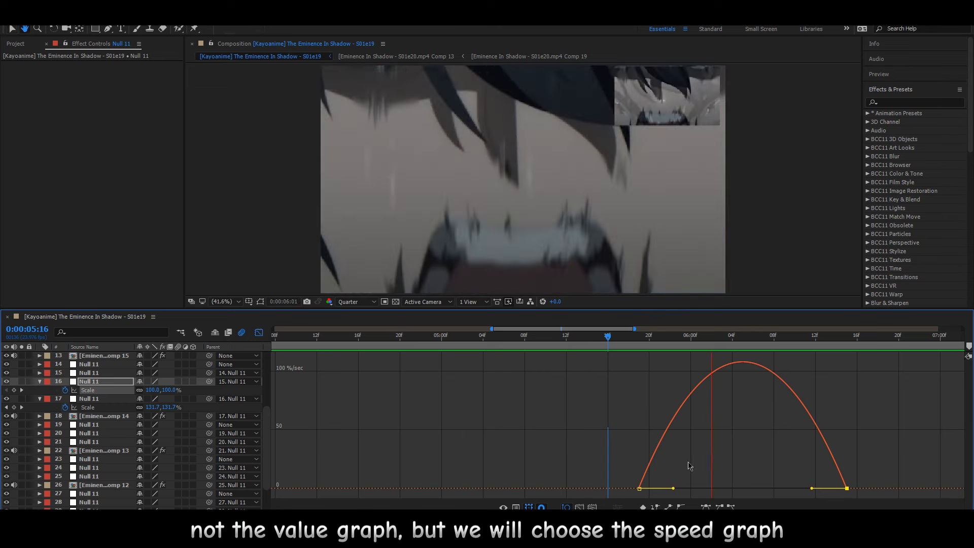
{"action": "left_click_drag", "start_coordinate": [673, 488], "coordinate": [720, 488]}
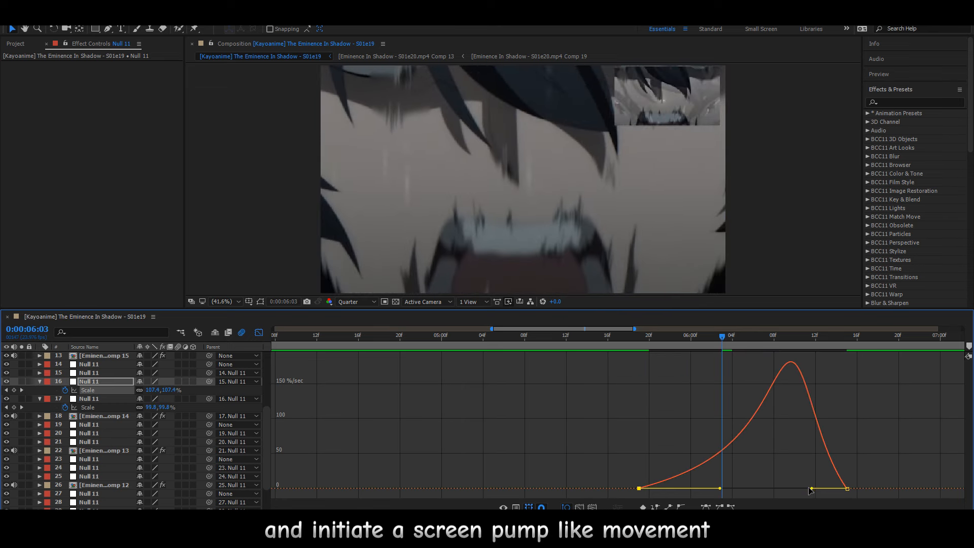
{"action": "left_click_drag", "start_coordinate": [810, 490], "coordinate": [709, 490]}
{"action": "key", "text": "ctrl+s"}
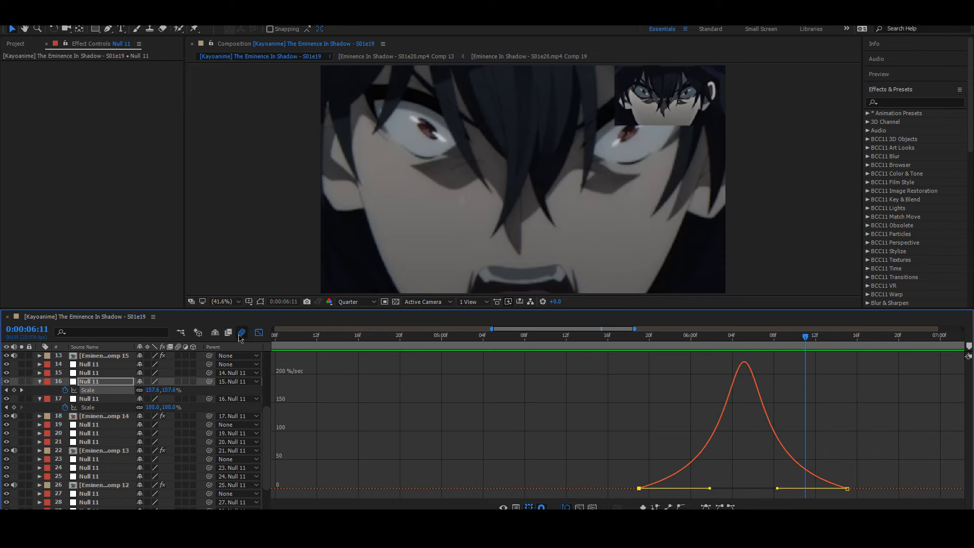
{"action": "left_click", "coordinate": [259, 333]}
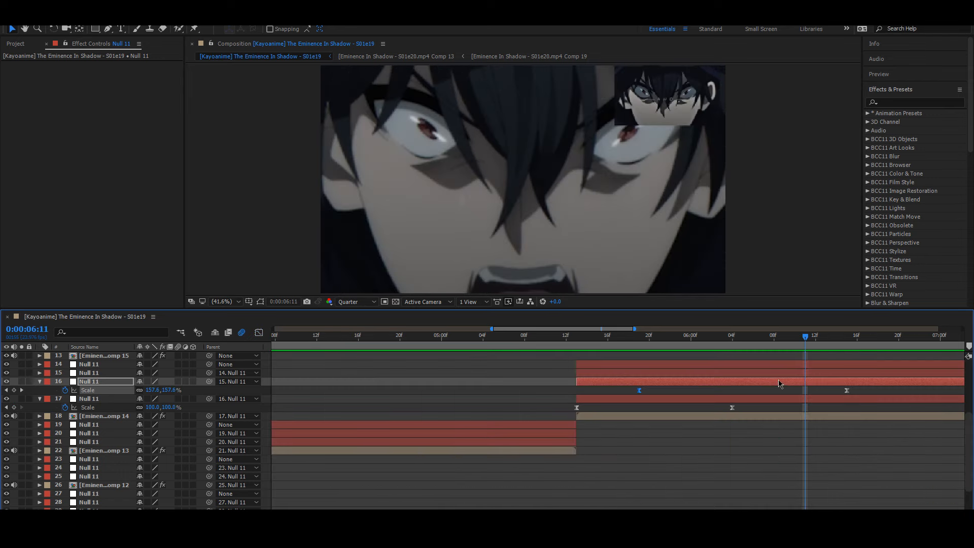
Add a 100% Scale keyframe on the next null up and move it to about 0:00:06:07.
{"action": "left_click", "coordinate": [720, 374]}
{"action": "left_click_drag", "start_coordinate": [794, 341], "coordinate": [784, 341]}
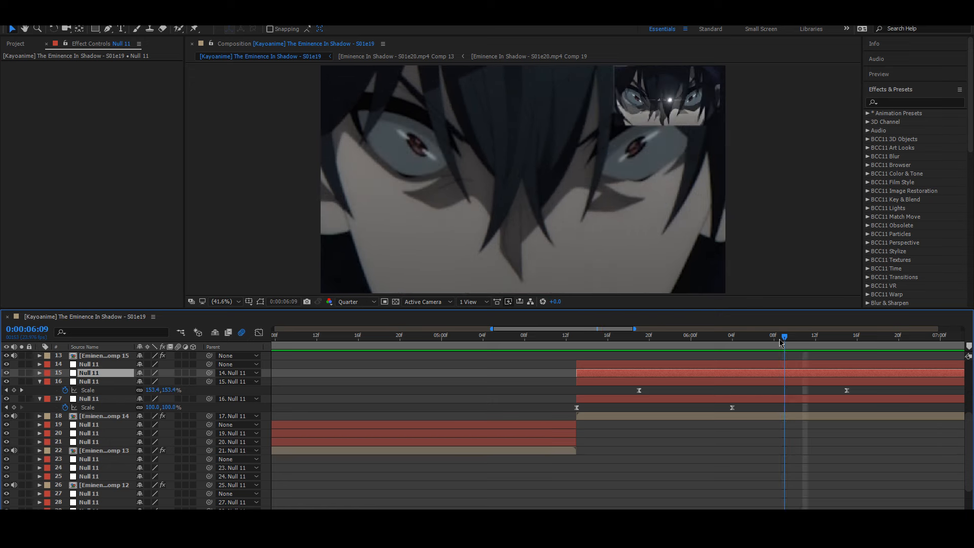
{"action": "key", "text": "s"}
{"action": "left_click", "coordinate": [65, 382]}
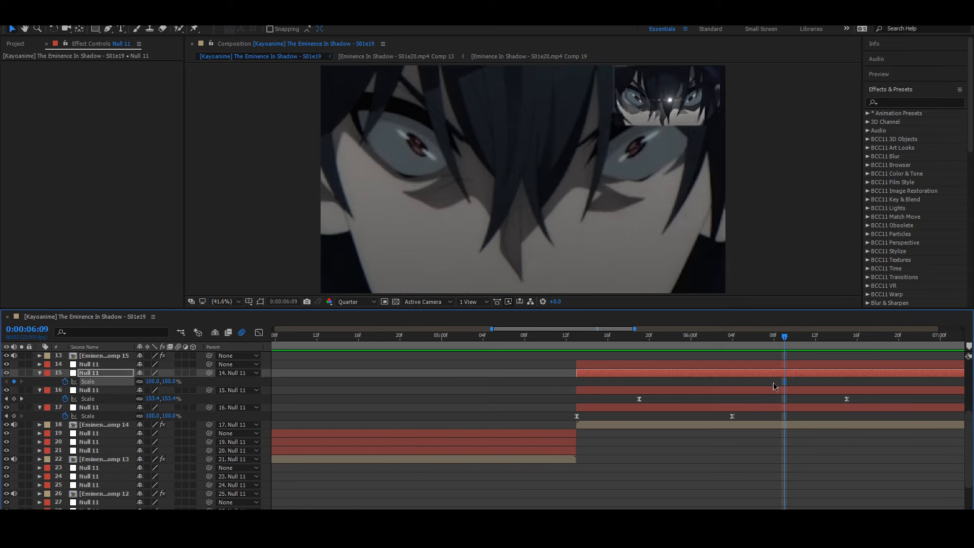
{"action": "left_click_drag", "start_coordinate": [788, 387], "coordinate": [764, 389]}
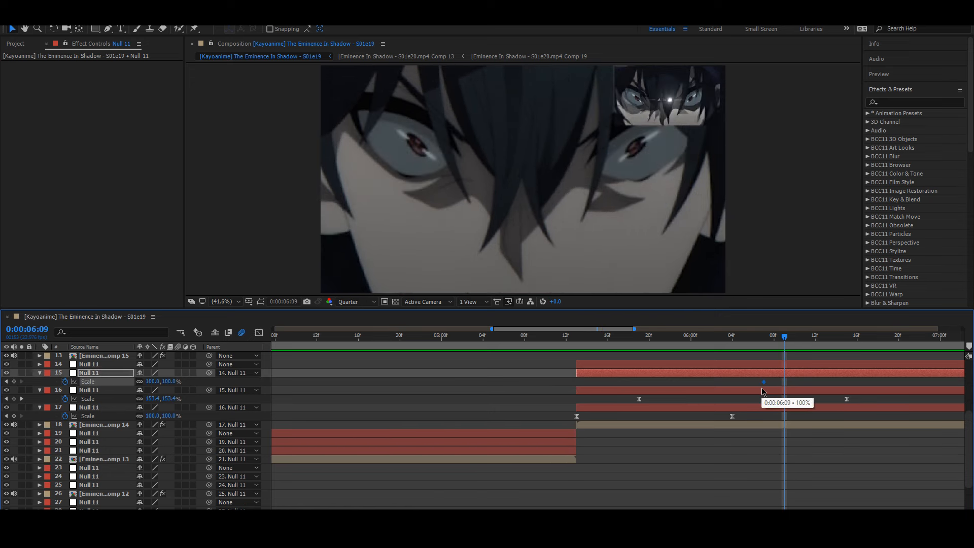
Add a 65% Scale keyframe on the same null, apply Easy Ease to both keyframes and move the last to about 0:00:07:04.
{"action": "left_click_drag", "start_coordinate": [844, 336], "coordinate": [908, 338]}
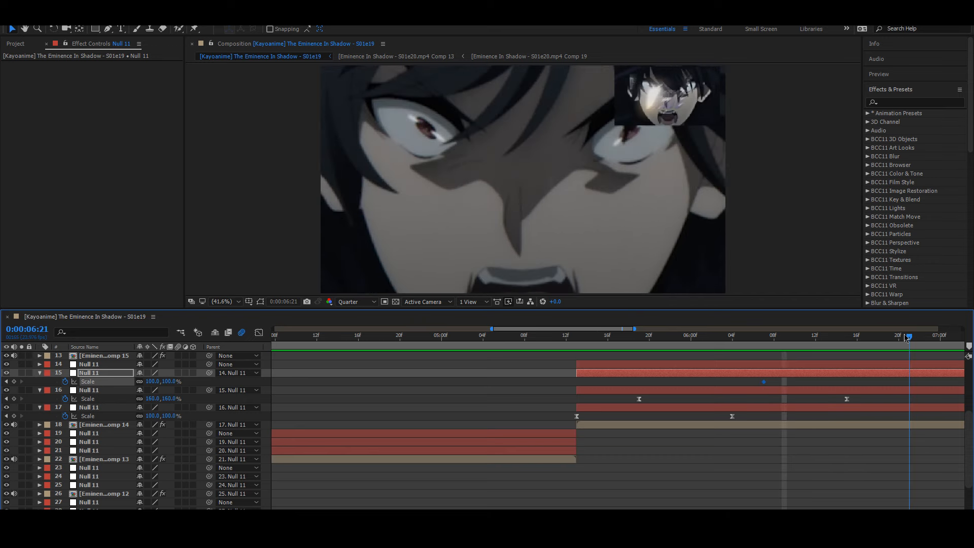
{"action": "left_click", "coordinate": [170, 381]}
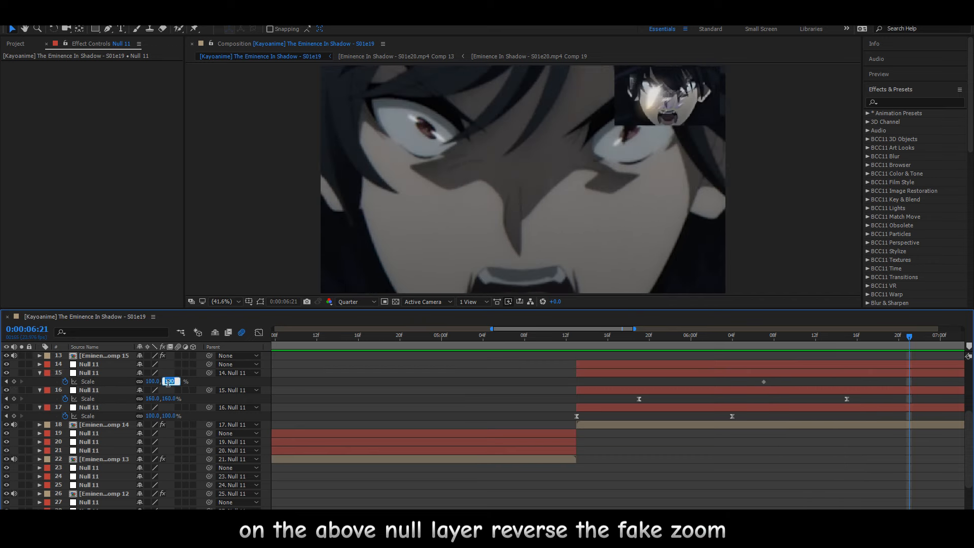
{"action": "type", "text": "65"}
{"action": "key", "text": "Return"}
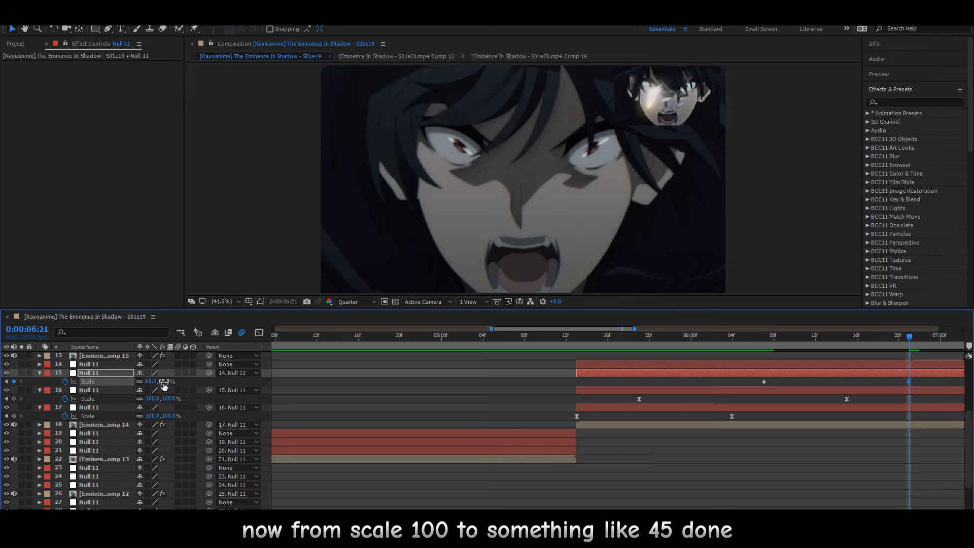
{"action": "left_click_drag", "start_coordinate": [909, 382], "coordinate": [488, 382]}
{"action": "key", "text": "F9"}
{"action": "left_click", "coordinate": [698, 382]}
{"action": "left_click_drag", "start_coordinate": [688, 381], "coordinate": [719, 381]}
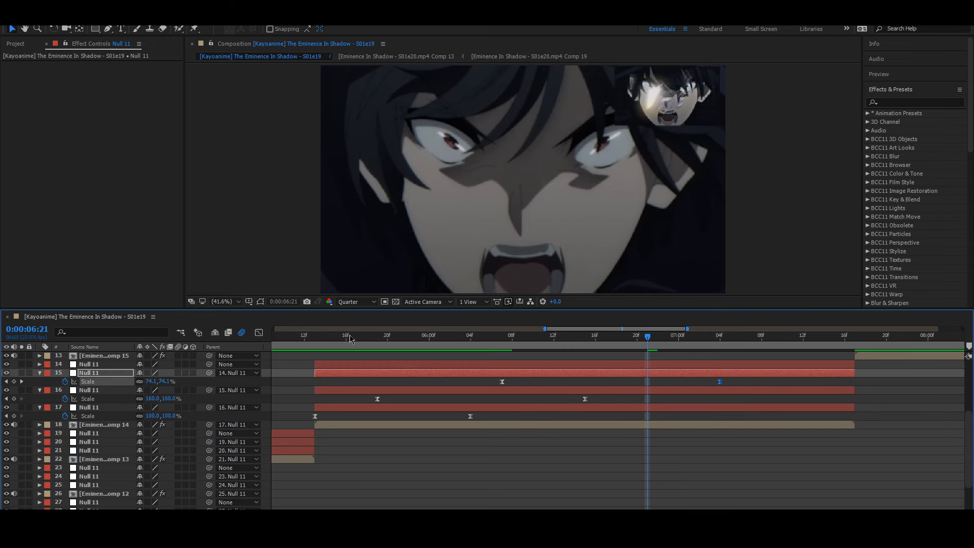
Lengthen the final Scale keyframe's incoming ease in the speed graph to create a sharp early peak followed by a long slowdown.
{"action": "left_click", "coordinate": [259, 333]}
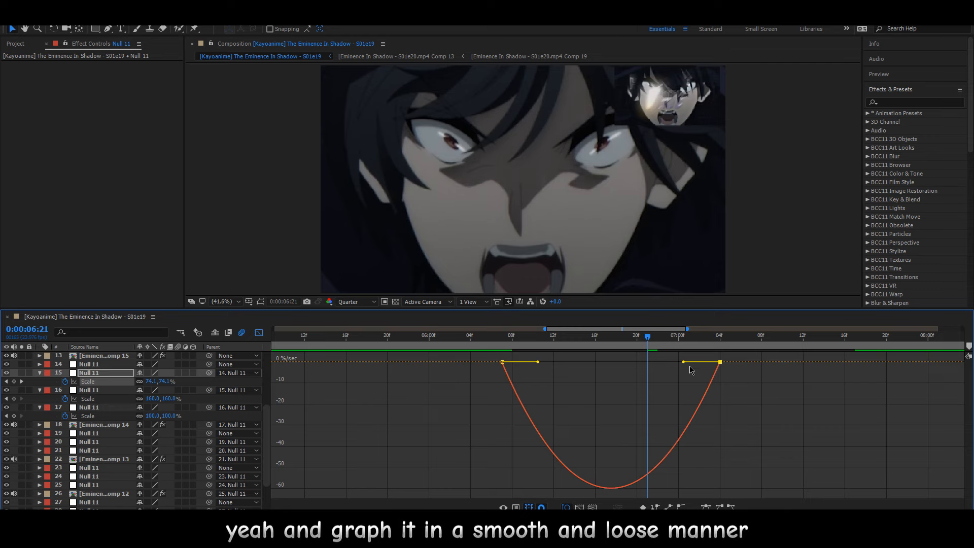
{"action": "left_click_drag", "start_coordinate": [683, 362], "coordinate": [651, 362]}
{"action": "key", "text": "space"}
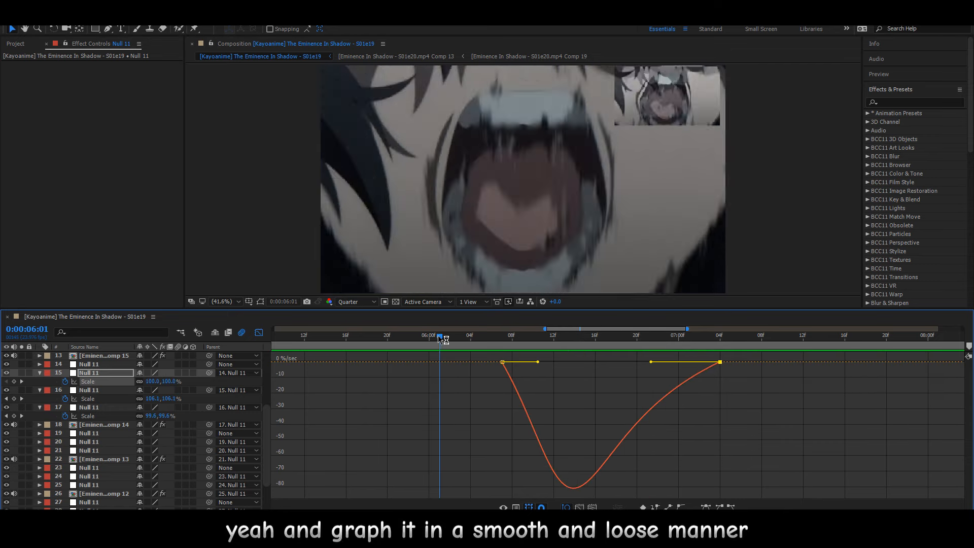
{"action": "key", "text": "space"}
{"action": "left_click_drag", "start_coordinate": [492, 339], "coordinate": [410, 340]}
{"action": "key", "text": "space"}
{"action": "key", "text": "space"}
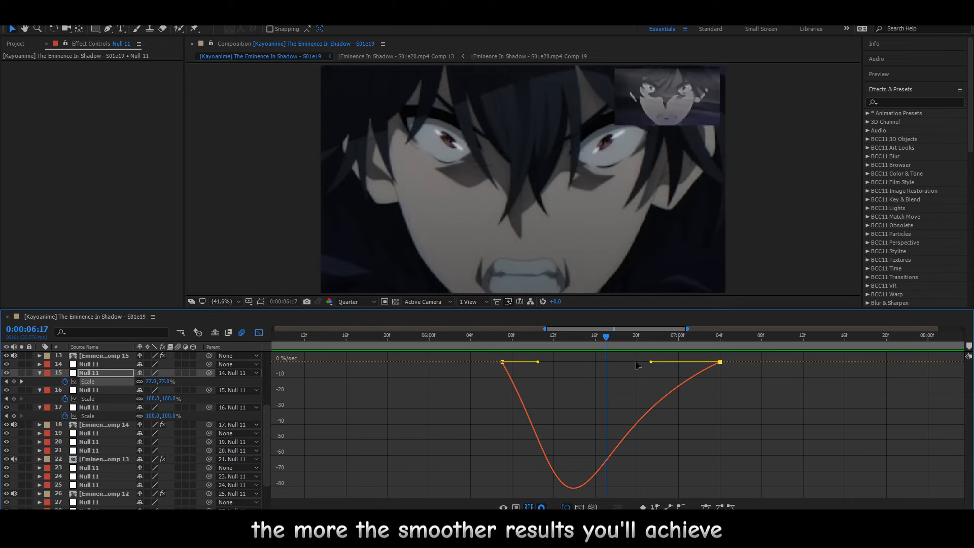
{"action": "left_click_drag", "start_coordinate": [651, 361], "coordinate": [611, 362]}
Preview the zoom-out, move that null's first Scale keyframe to about 0:00:06:05 and play the movement again.
{"action": "left_click_drag", "start_coordinate": [513, 340], "coordinate": [325, 339]}
{"action": "key", "text": "space"}
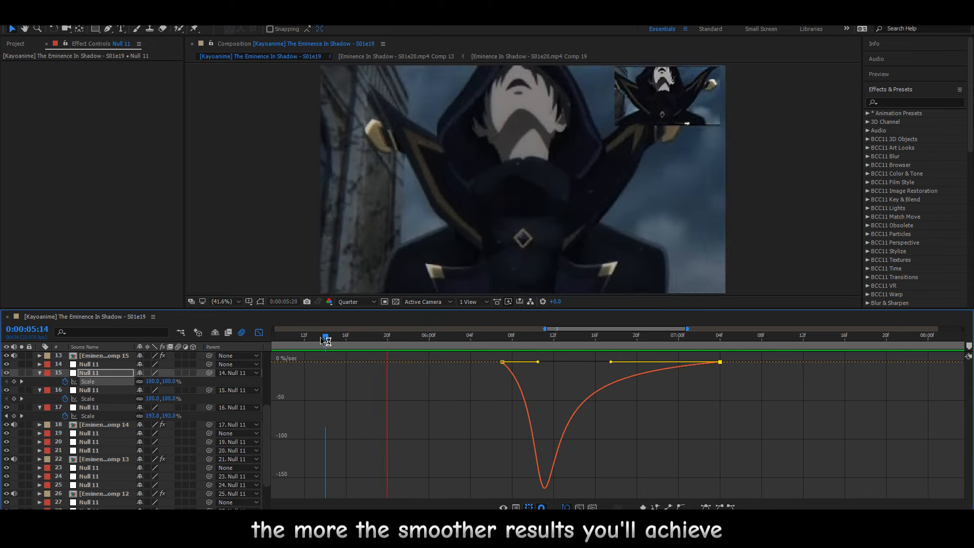
{"action": "left_click", "coordinate": [459, 339]}
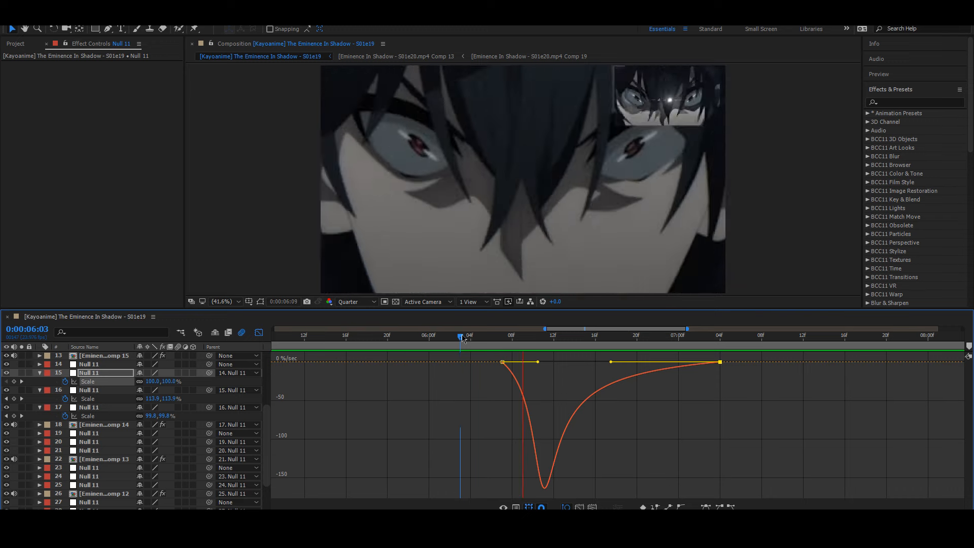
{"action": "left_click", "coordinate": [471, 339]}
{"action": "key", "text": "space"}
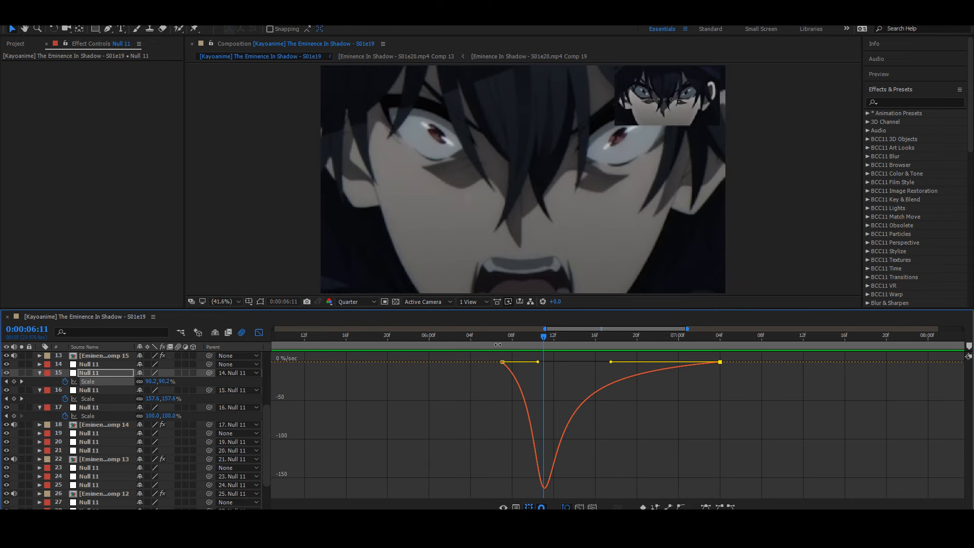
{"action": "left_click", "coordinate": [512, 339]}
{"action": "key", "text": "shift+F3"}
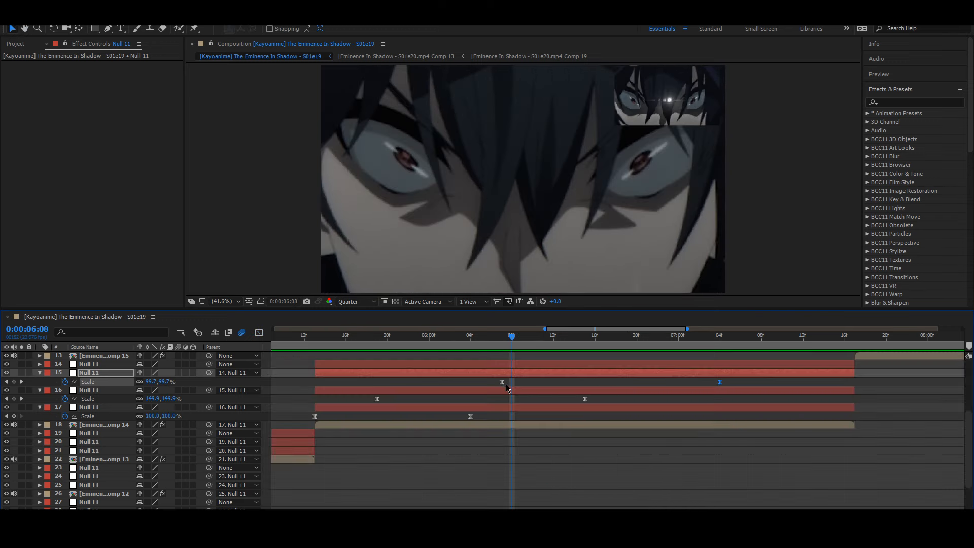
{"action": "left_click", "coordinate": [492, 385]}
{"action": "left_click_drag", "start_coordinate": [499, 382], "coordinate": [479, 383]}
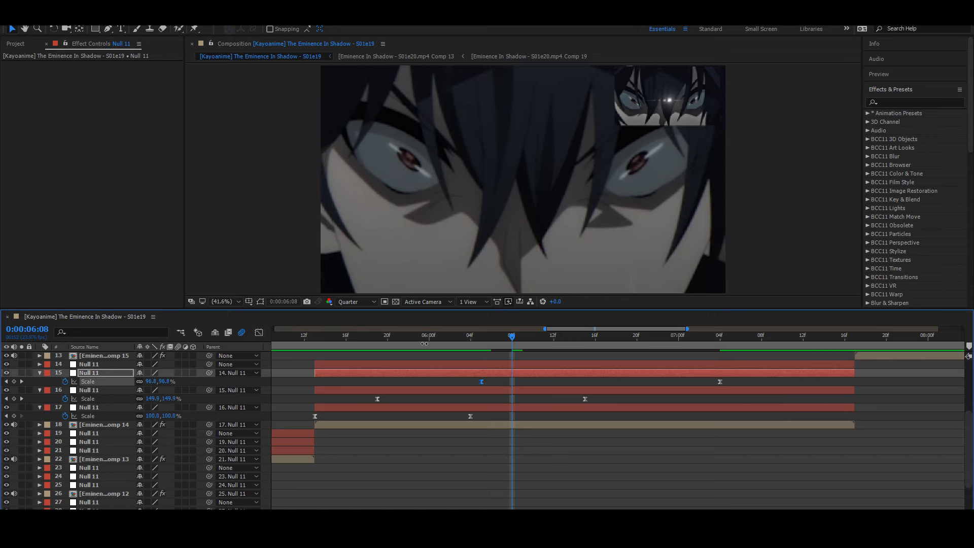
{"action": "key", "text": "space"}
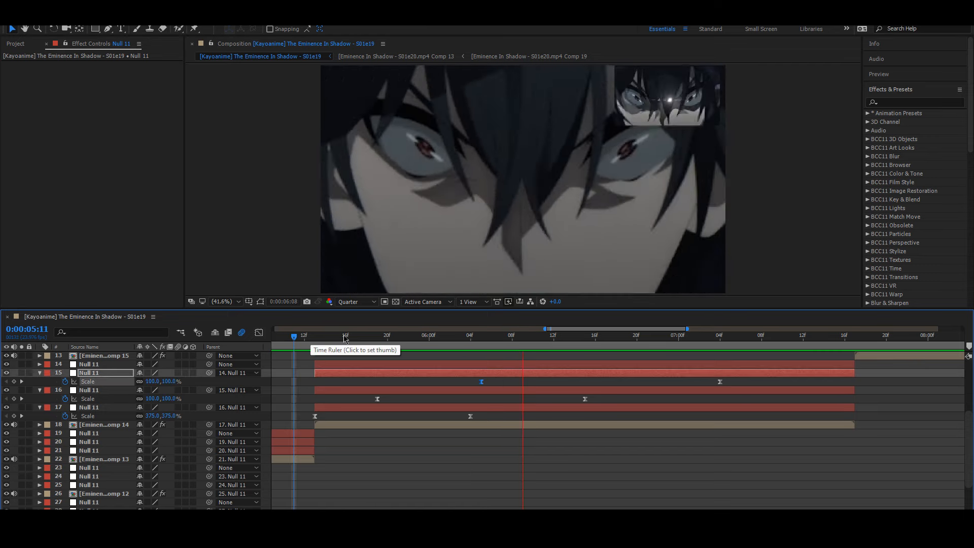
{"action": "left_click", "coordinate": [492, 338]}
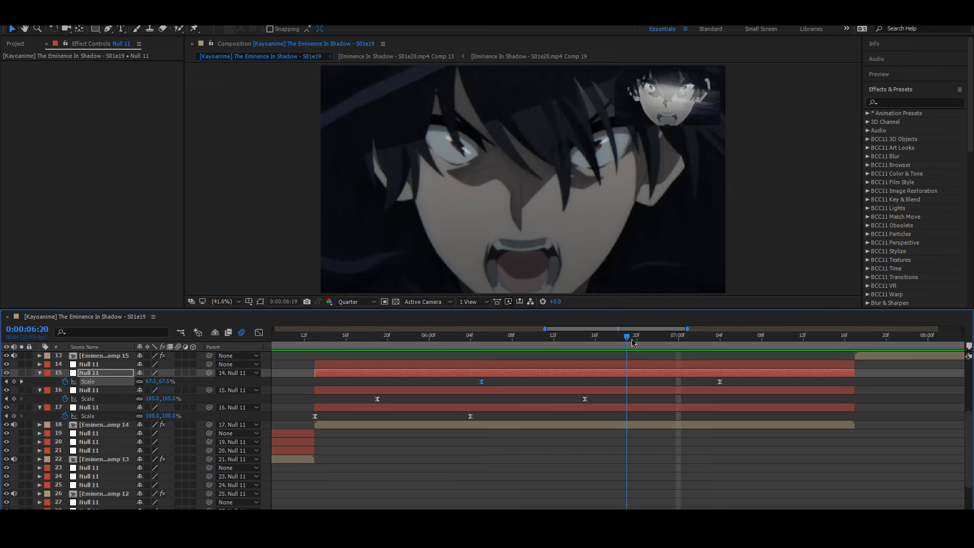
Duplicate the unkeyed null at the head of the screaming-face clip's parent chain and parent the lower copy to the upper one.
{"action": "left_click", "coordinate": [623, 365]}
{"action": "scroll", "coordinate": [623, 368], "scroll_direction": "up", "scroll_amount": 3}
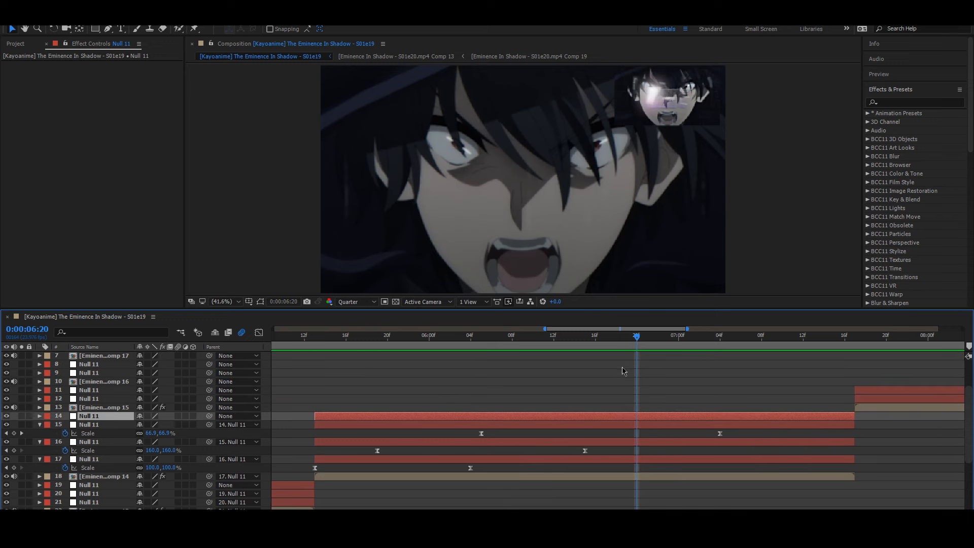
{"action": "key", "text": "ctrl+d"}
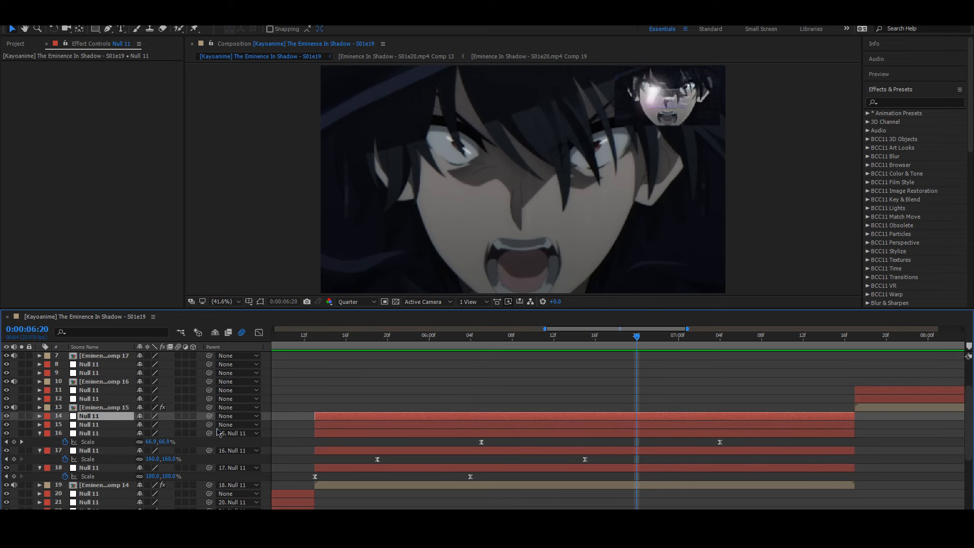
{"action": "left_click_drag", "start_coordinate": [176, 422], "coordinate": [91, 416]}
Add a 100% Scale keyframe on the lower of the two copies and place it at about 0:00:06:17.
{"action": "left_click", "coordinate": [96, 424]}
{"action": "key", "text": "s"}
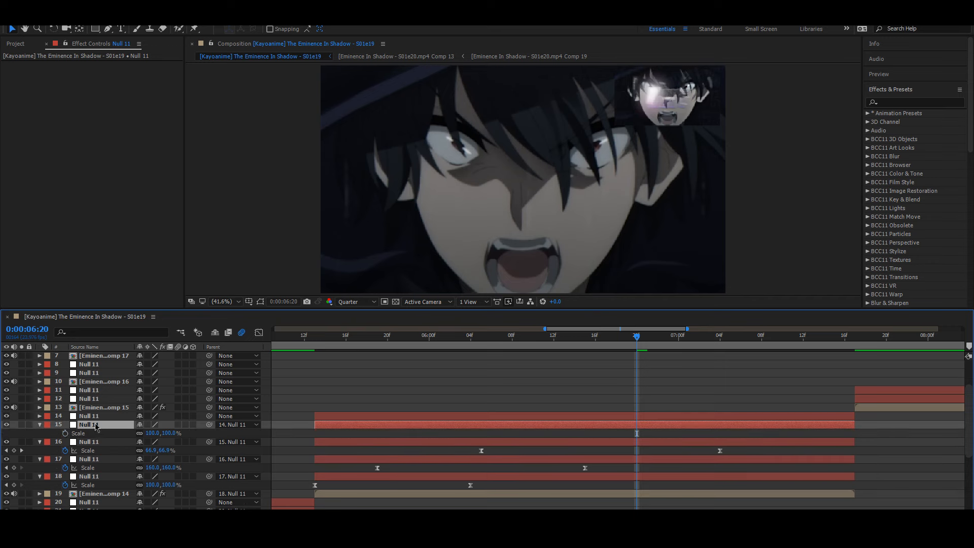
{"action": "left_click", "coordinate": [65, 433]}
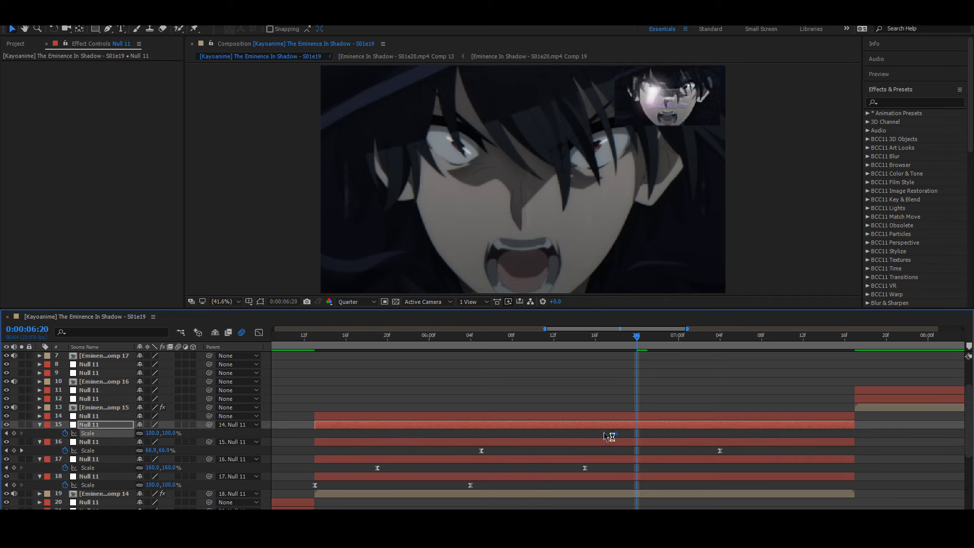
Add a 222% Scale keyframe on this null, place it at about 0:00:07:15, apply Easy Ease to both keyframes and preview the zoom-in.
{"action": "key", "text": "space"}
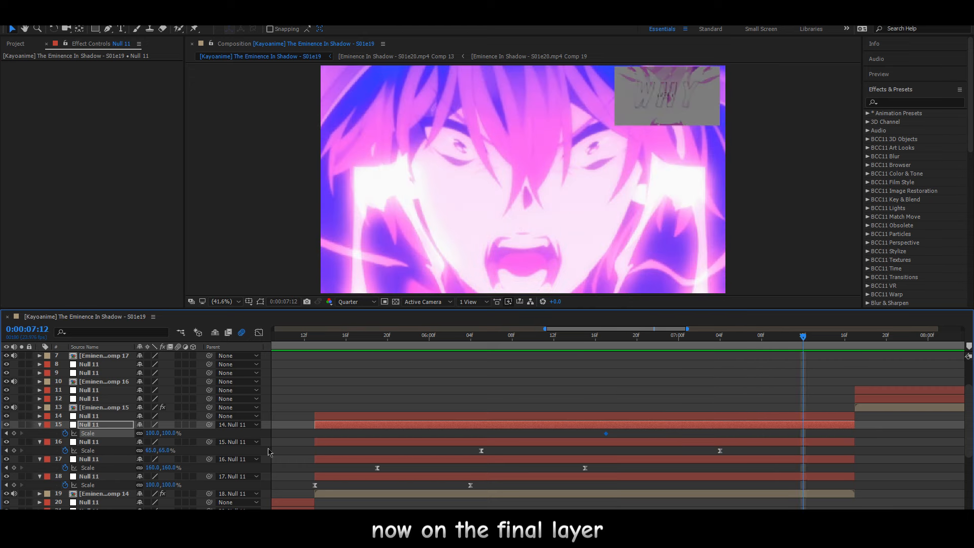
{"action": "left_click_drag", "start_coordinate": [173, 437], "coordinate": [240, 442]}
{"action": "left_click_drag", "start_coordinate": [804, 434], "coordinate": [565, 434]}
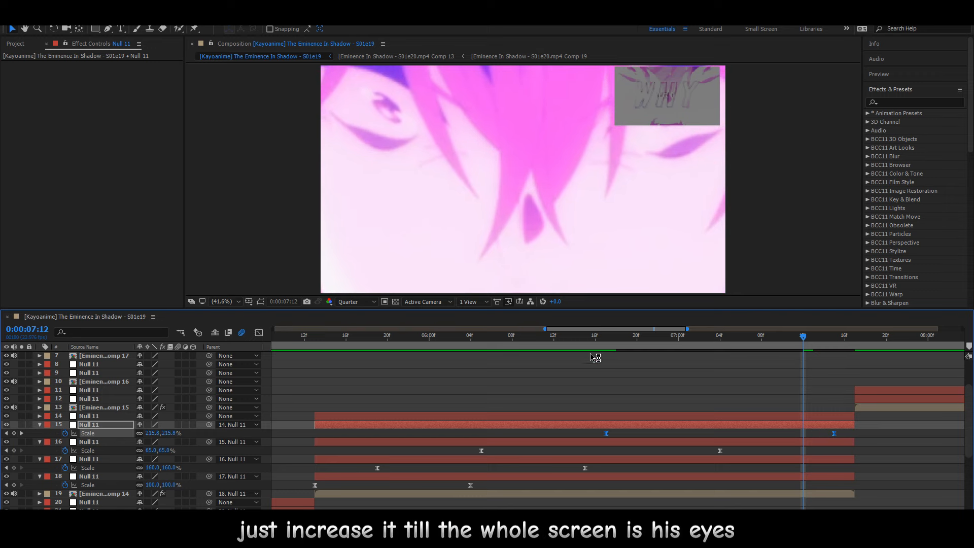
{"action": "left_click", "coordinate": [575, 336]}
{"action": "key", "text": "space"}
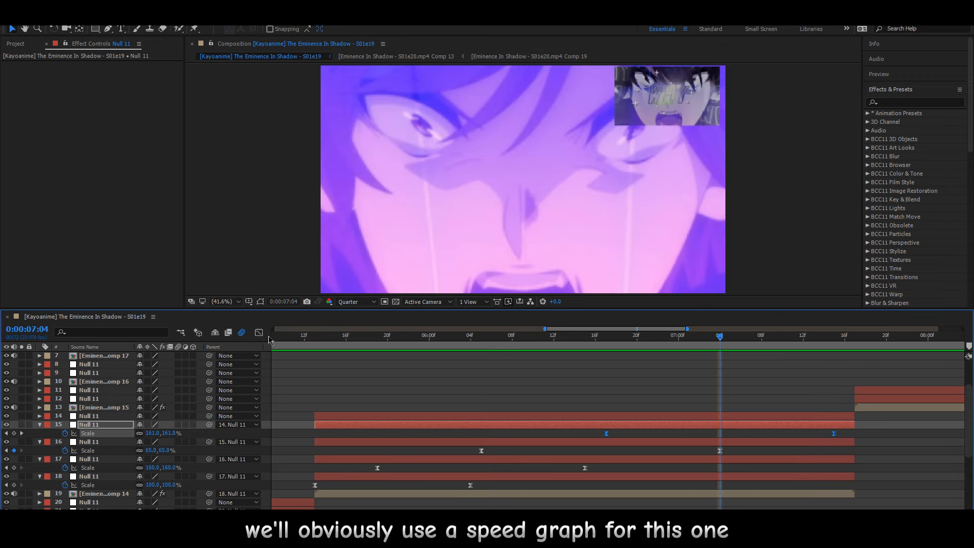
Lengthen the first Scale keyframe's outgoing ease in the speed graph for a slow build to a late peak, and preview the zoom.
{"action": "left_click", "coordinate": [259, 333]}
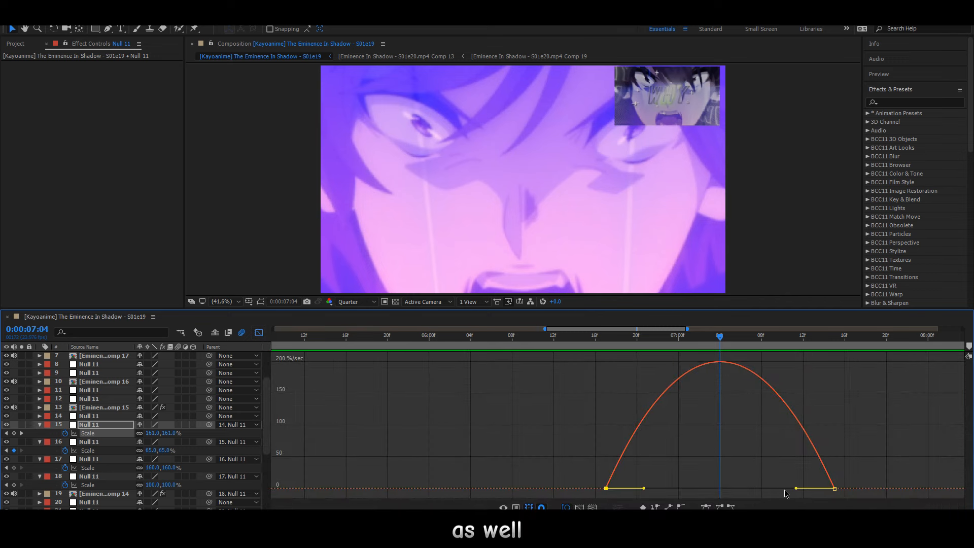
{"action": "left_click_drag", "start_coordinate": [795, 488], "coordinate": [768, 488]}
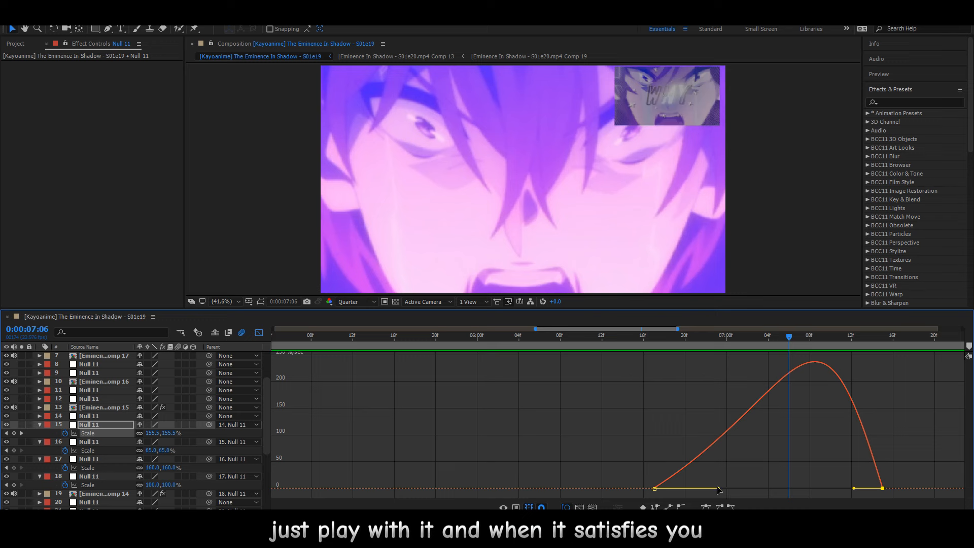
{"action": "left_click_drag", "start_coordinate": [718, 489], "coordinate": [744, 489]}
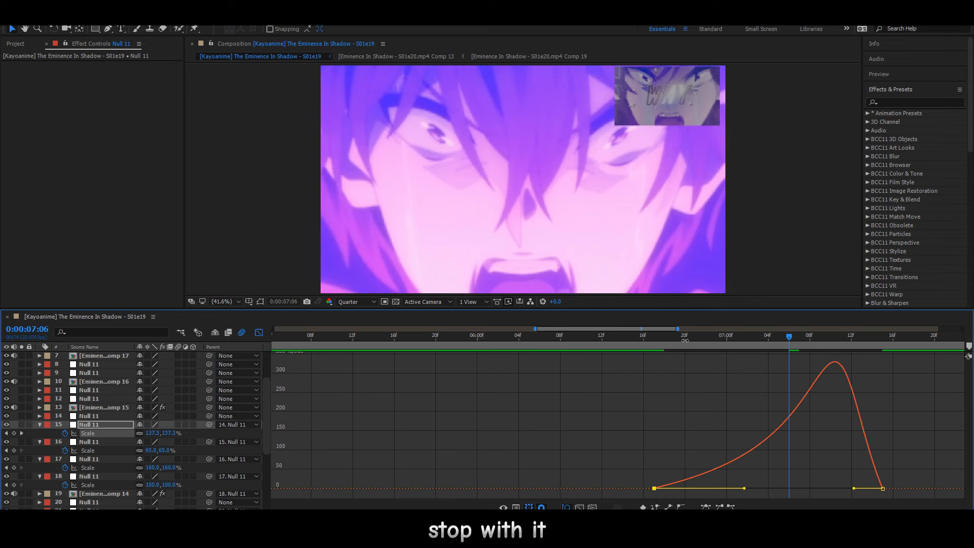
{"action": "left_click_drag", "start_coordinate": [683, 341], "coordinate": [676, 339]}
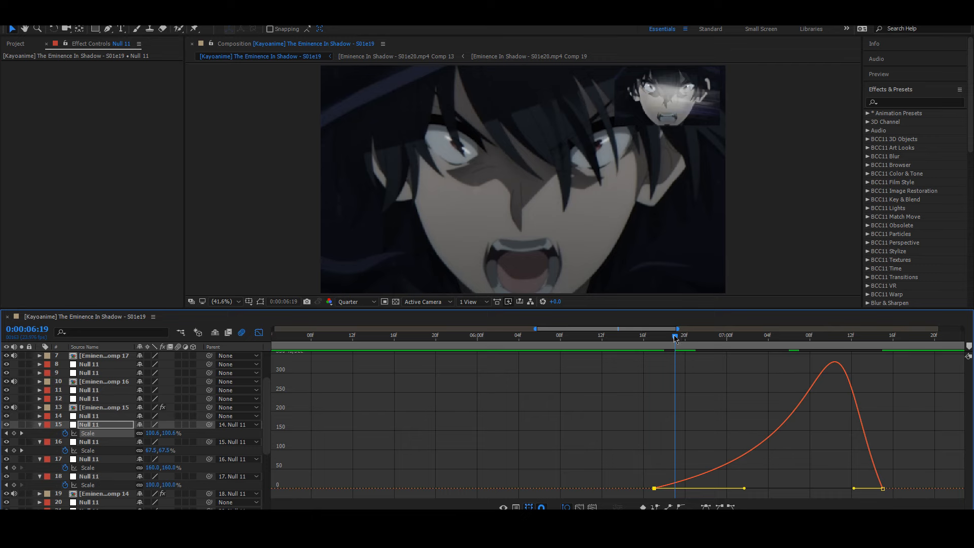
{"action": "left_click_drag", "start_coordinate": [676, 339], "coordinate": [883, 337]}
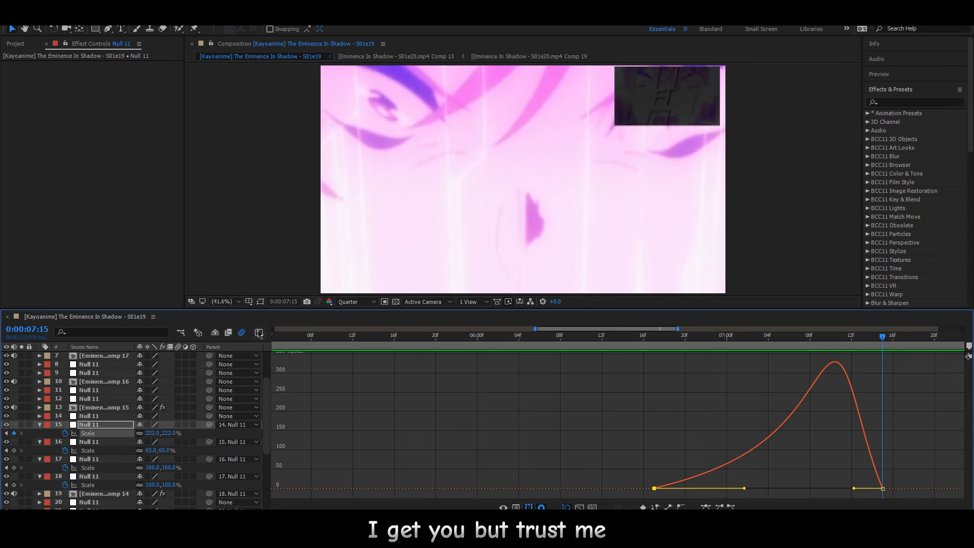
{"action": "left_click", "coordinate": [258, 333]}
Add a 100% Scale keyframe on the clip's topmost null and move it to about 0:00:07:10.
{"action": "left_click", "coordinate": [857, 417]}
{"action": "left_click", "coordinate": [857, 338]}
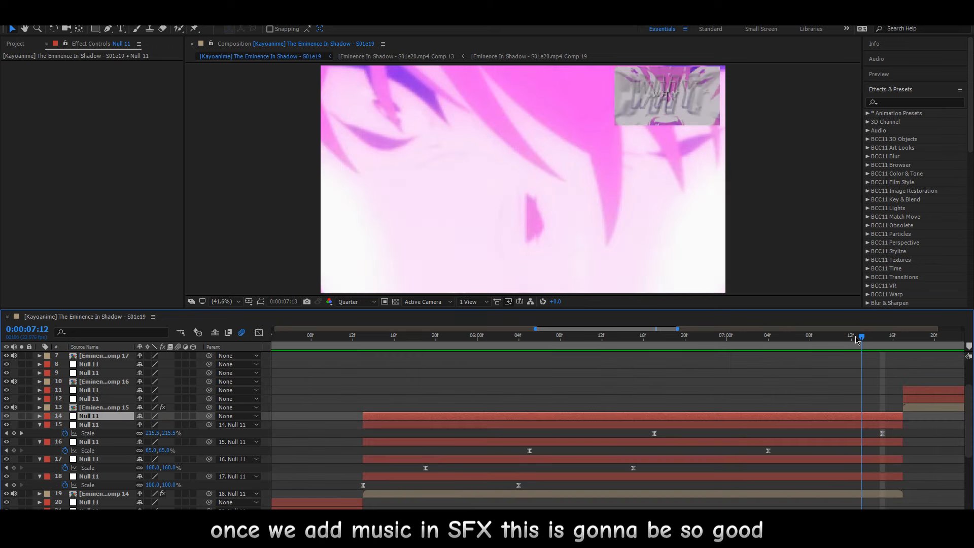
{"action": "key", "text": "s"}
{"action": "left_click", "coordinate": [65, 425]}
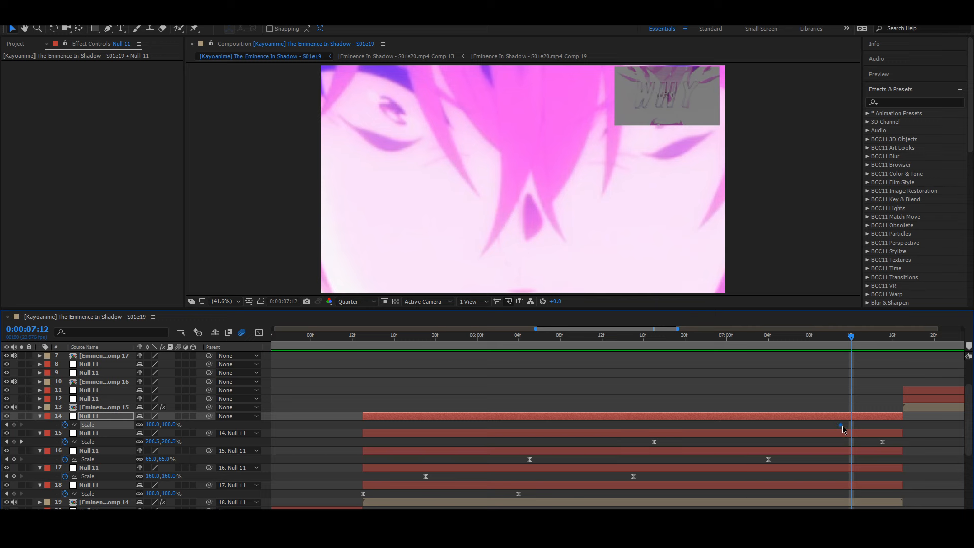
{"action": "left_click_drag", "start_coordinate": [838, 430], "coordinate": [828, 429]}
Add a 14% Scale keyframe on the topmost null at about 0:00:07:17 and apply Easy Ease to both keyframes.
{"action": "left_click_drag", "start_coordinate": [881, 336], "coordinate": [888, 341]}
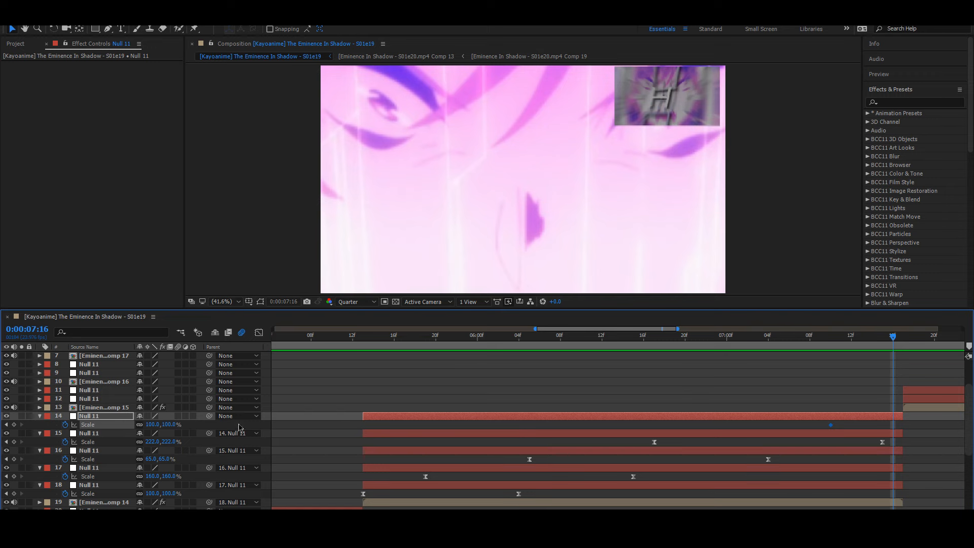
{"action": "left_click_drag", "start_coordinate": [174, 428], "coordinate": [134, 437]}
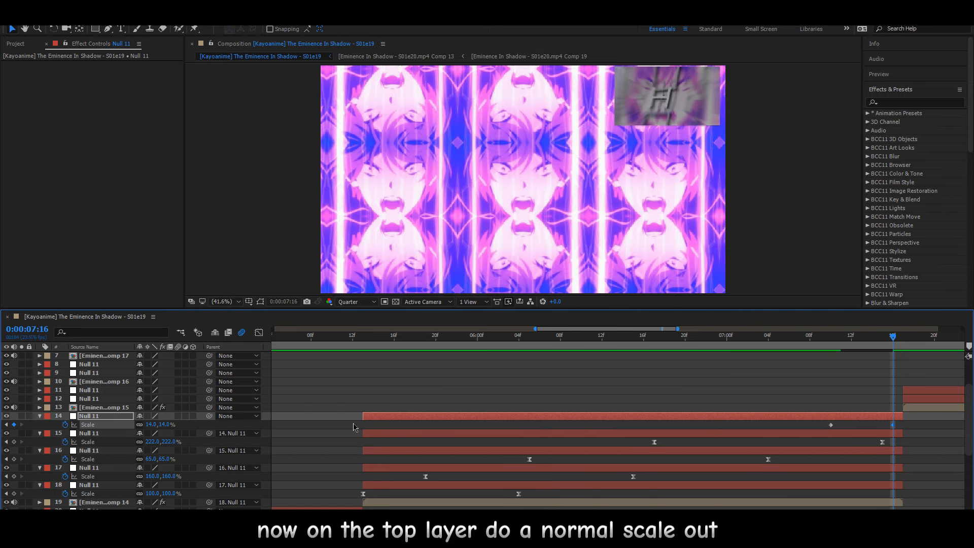
{"action": "left_click_drag", "start_coordinate": [894, 427], "coordinate": [818, 429]}
{"action": "key", "text": "F9"}
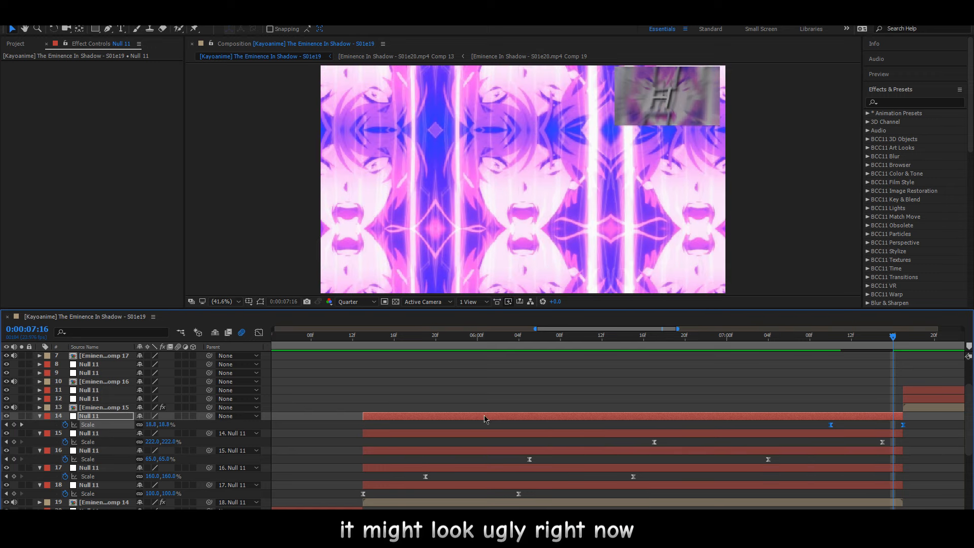
Shape the topmost null's Scale value graph so it falls slowly at first and plunges steeply into the last keyframe, and check the cut.
{"action": "left_click", "coordinate": [259, 333]}
{"action": "left_click", "coordinate": [504, 507]}
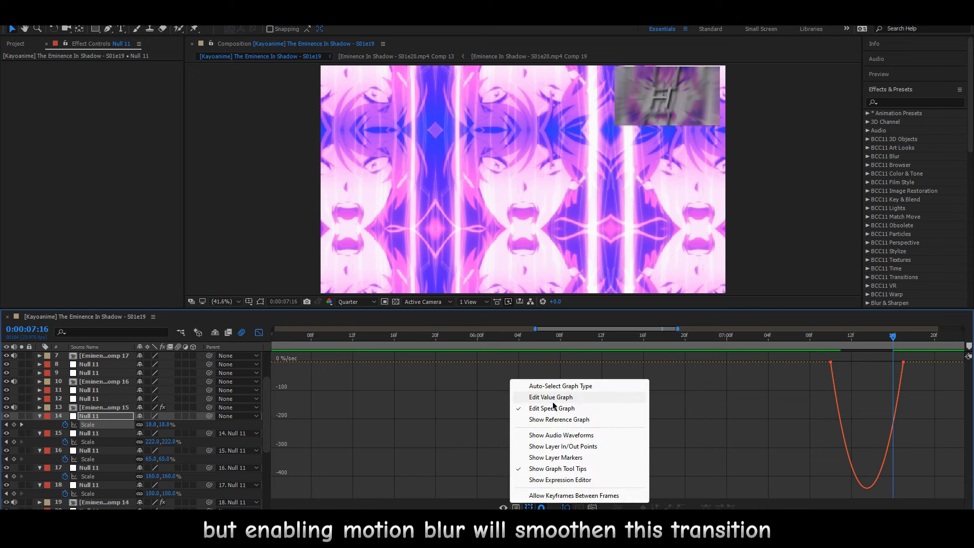
{"action": "left_click", "coordinate": [552, 397]}
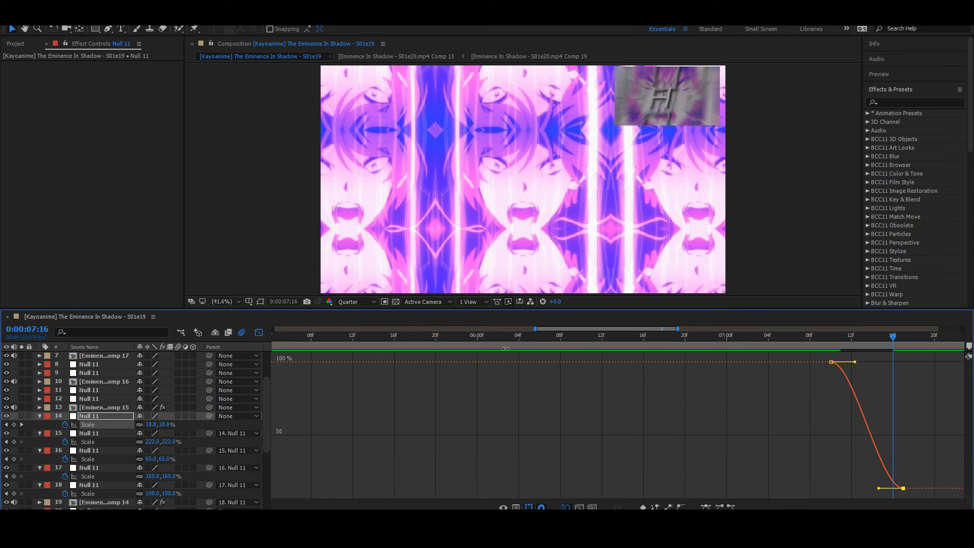
{"action": "left_click_drag", "start_coordinate": [534, 330], "coordinate": [643, 341]}
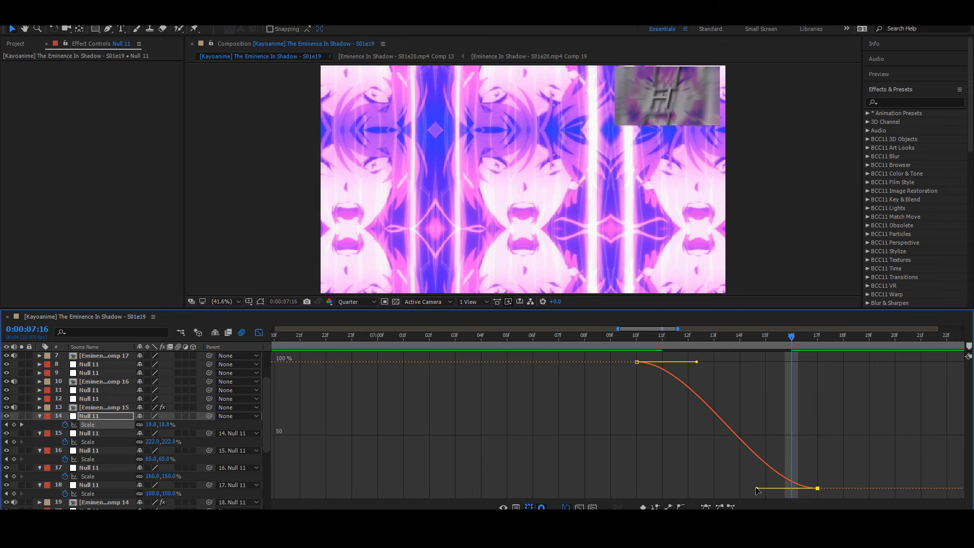
{"action": "left_click_drag", "start_coordinate": [757, 488], "coordinate": [856, 371]}
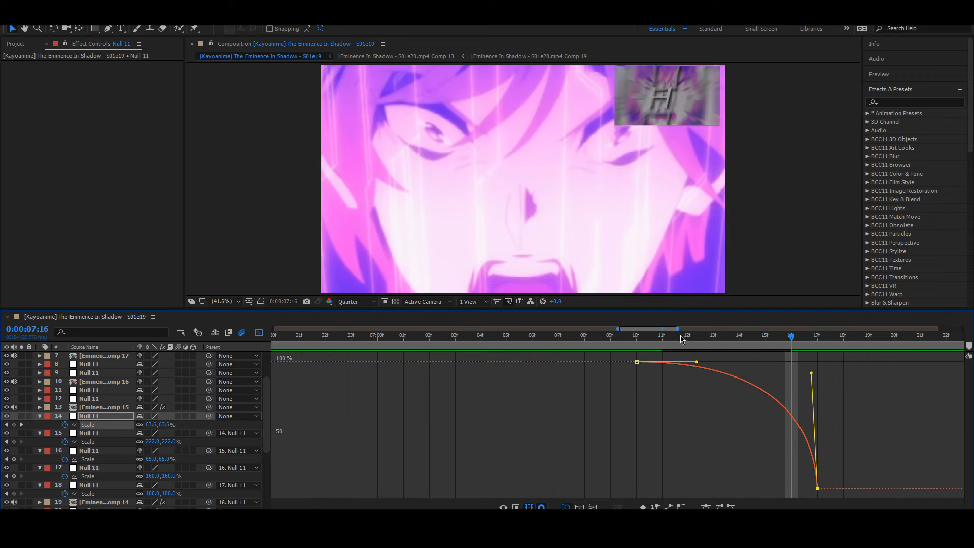
{"action": "left_click_drag", "start_coordinate": [679, 338], "coordinate": [782, 347]}
{"action": "left_click_drag", "start_coordinate": [811, 375], "coordinate": [811, 383]}
{"action": "key", "text": "Page_Down"}
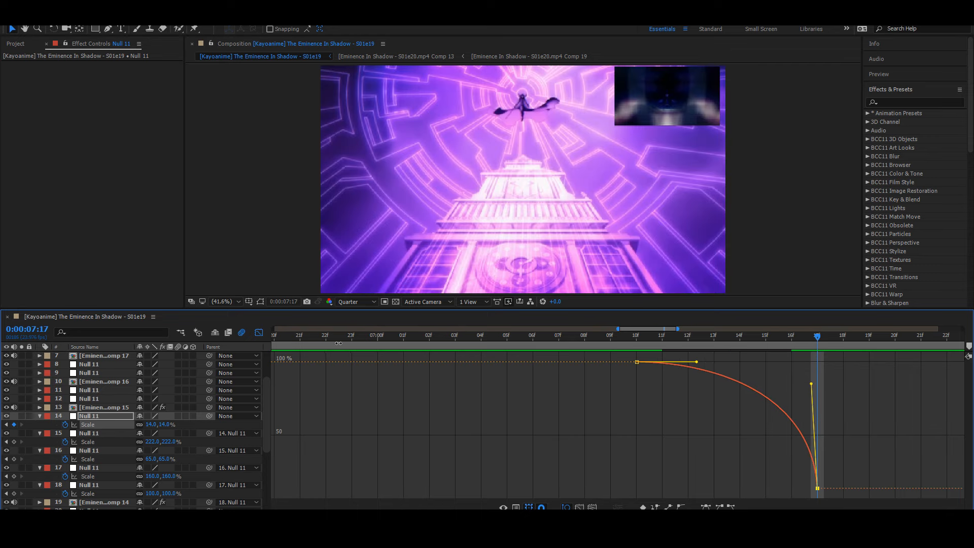
{"action": "left_click", "coordinate": [259, 333]}
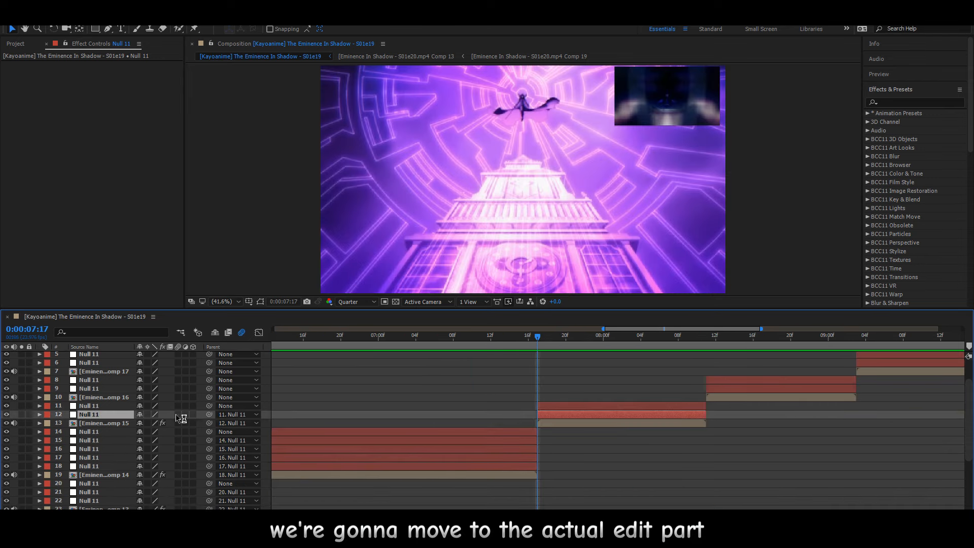
Add a 350% Scale keyframe at 0:00:07:17 on the tower clip's direct parent null.
{"action": "key", "text": "s"}
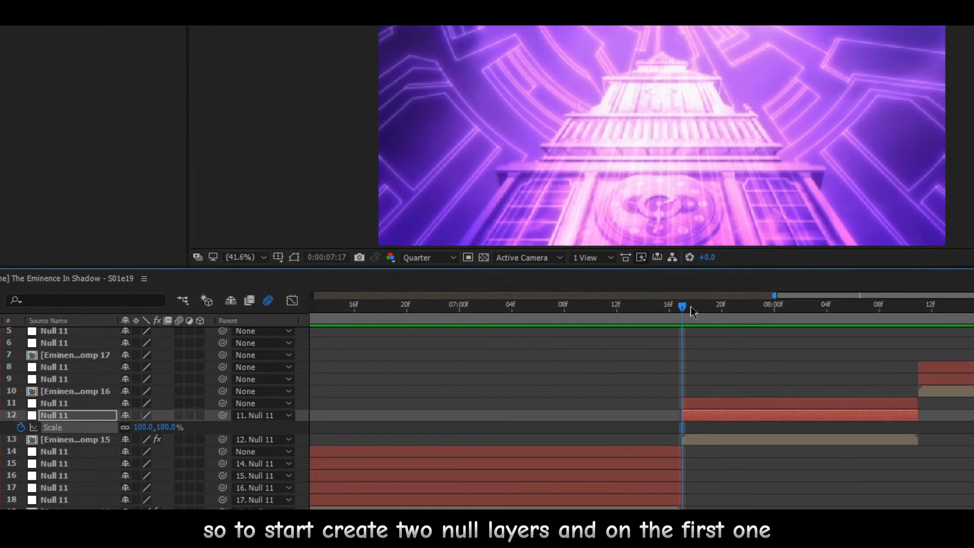
{"action": "left_click_drag", "start_coordinate": [691, 306], "coordinate": [687, 329]}
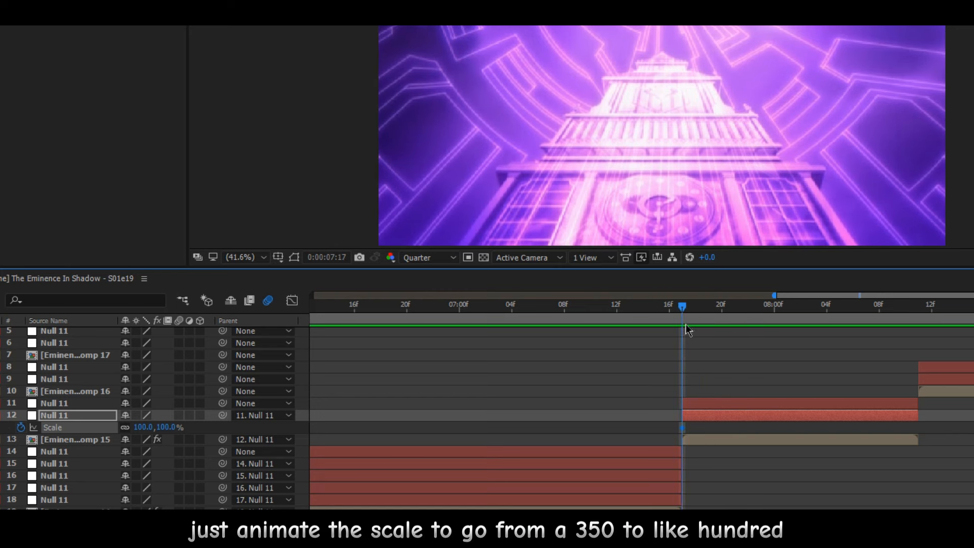
{"action": "left_click", "coordinate": [166, 426]}
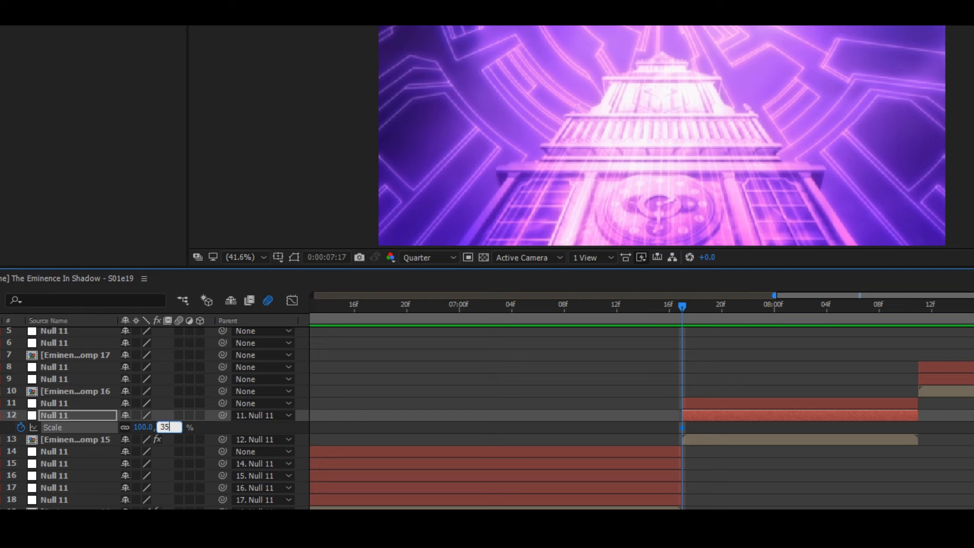
{"action": "key", "text": "Return"}
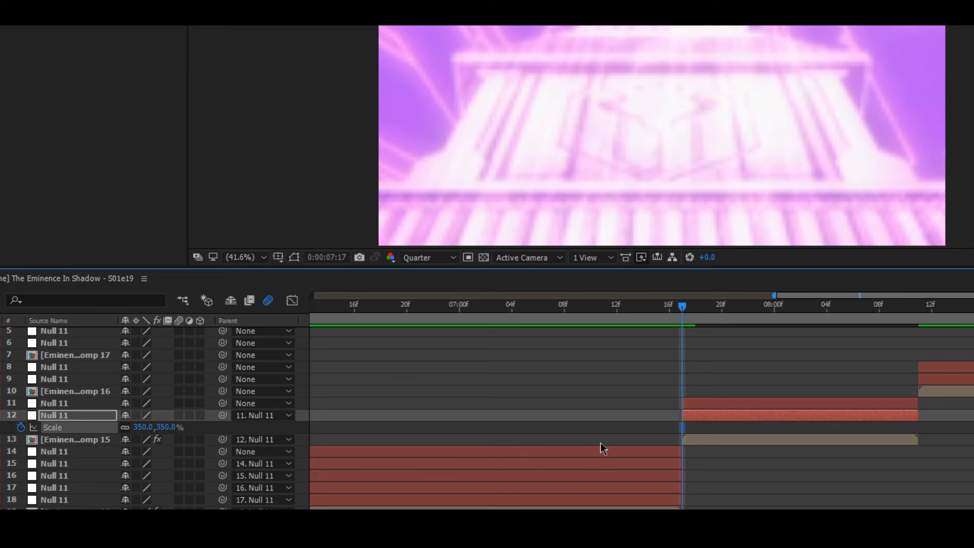
Add a 100% Scale keyframe on the same null, apply Easy Ease to both keyframes and move the last to about 0:00:08:05.
{"action": "key", "text": "space"}
{"action": "key", "text": "space"}
{"action": "left_click", "coordinate": [166, 427]}
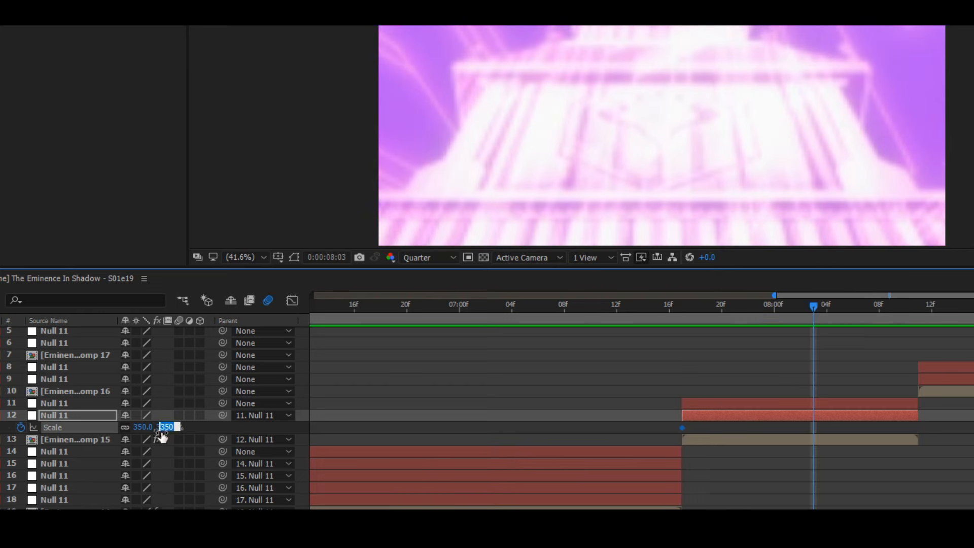
{"action": "type", "text": "100"}
{"action": "key", "text": "Return"}
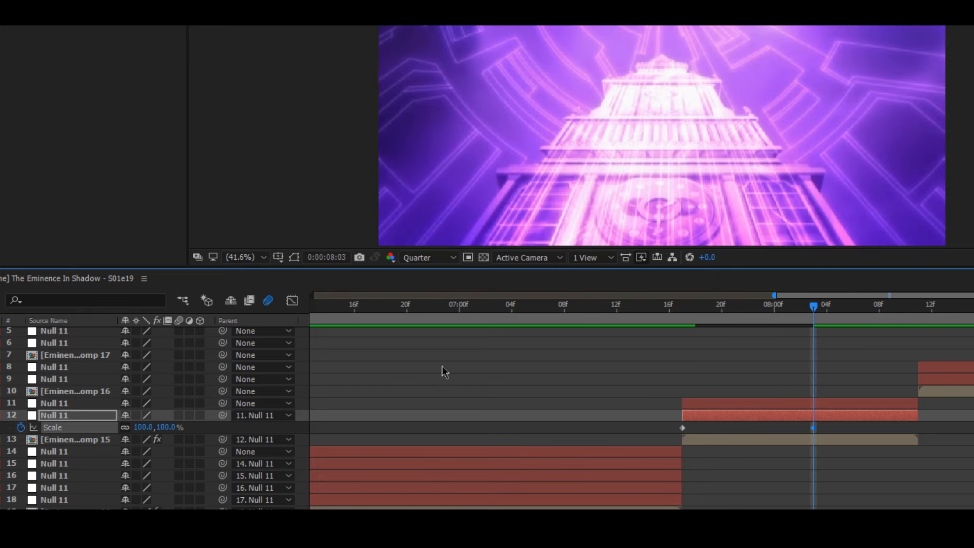
{"action": "left_click_drag", "start_coordinate": [818, 427], "coordinate": [644, 431]}
{"action": "key", "text": "F9"}
{"action": "left_click", "coordinate": [841, 428]}
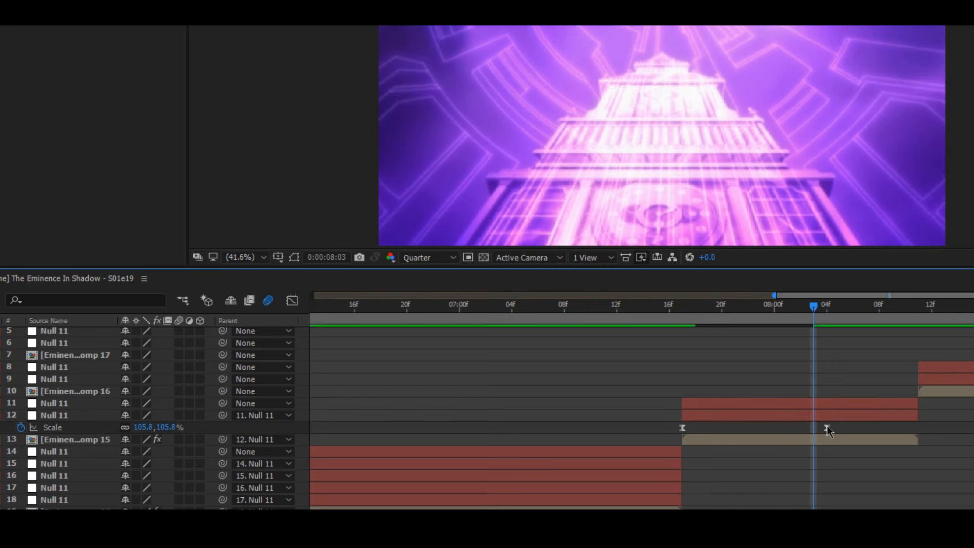
{"action": "left_click_drag", "start_coordinate": [827, 428], "coordinate": [841, 430]}
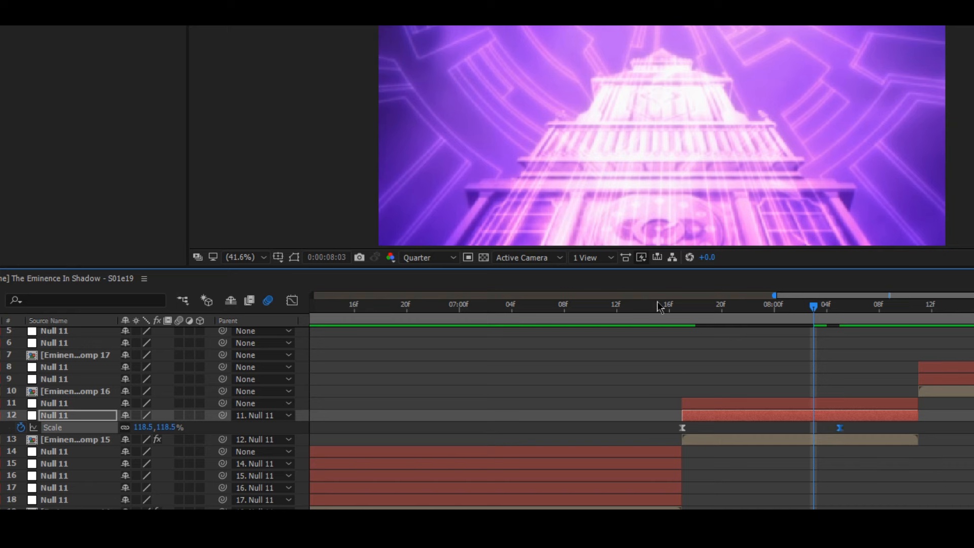
Reshape the null's Scale value graph into a steep initial drop that flattens out towards the end, and preview the zoom-out.
{"action": "left_click", "coordinate": [292, 301]}
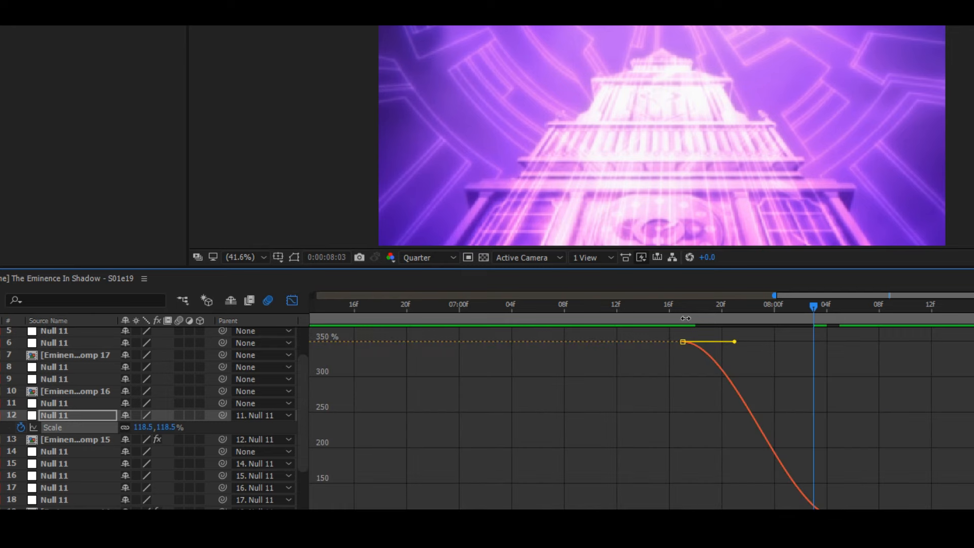
{"action": "left_click_drag", "start_coordinate": [699, 310], "coordinate": [686, 523]}
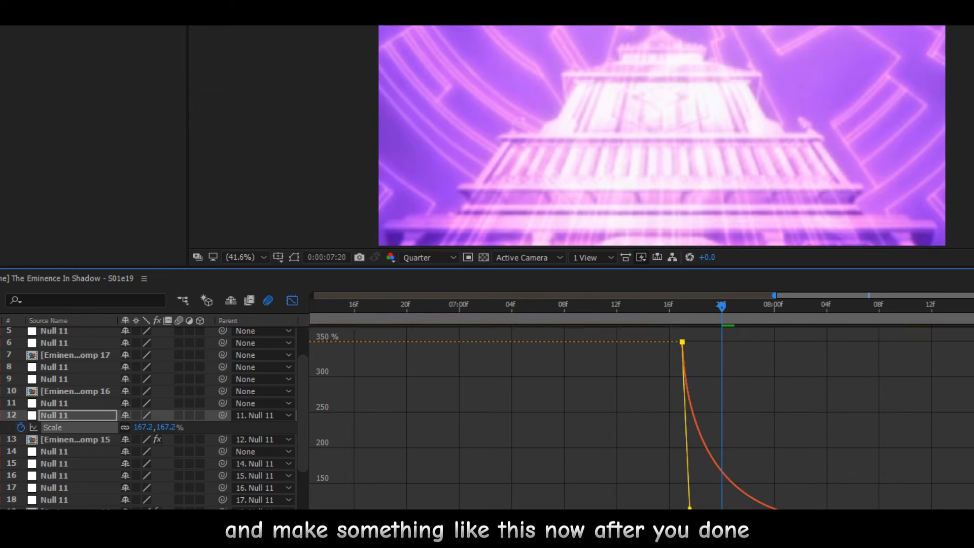
{"action": "key", "text": "space"}
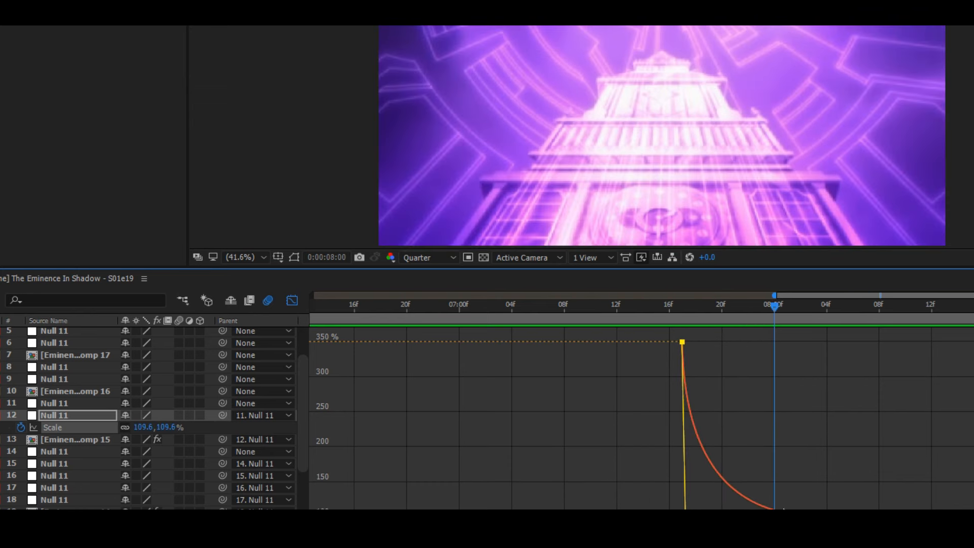
{"action": "left_click_drag", "start_coordinate": [787, 516], "coordinate": [727, 516]}
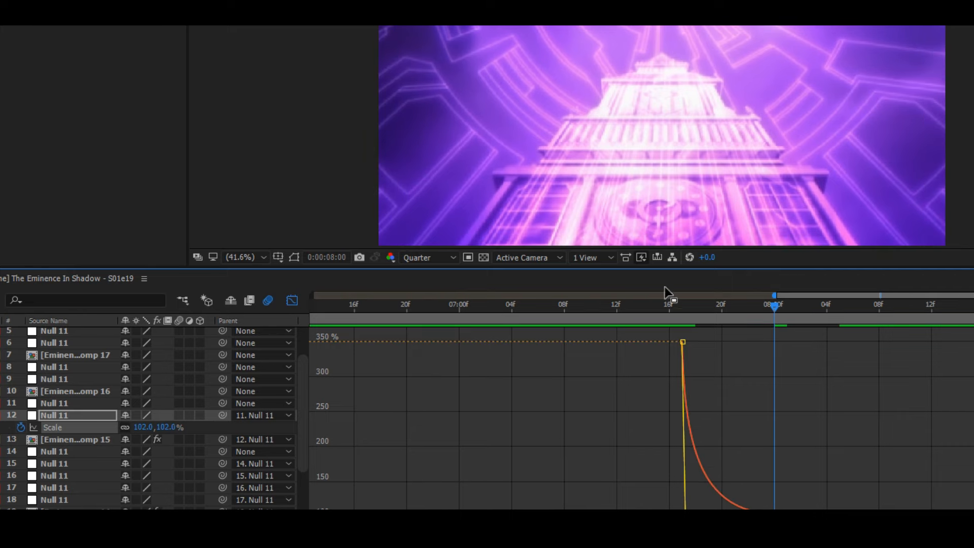
Preview the zoom-out and add a 0° Rotation keyframe at 0:00:08:05 on the tower clip's direct parent null.
{"action": "left_click_drag", "start_coordinate": [665, 305], "coordinate": [628, 311]}
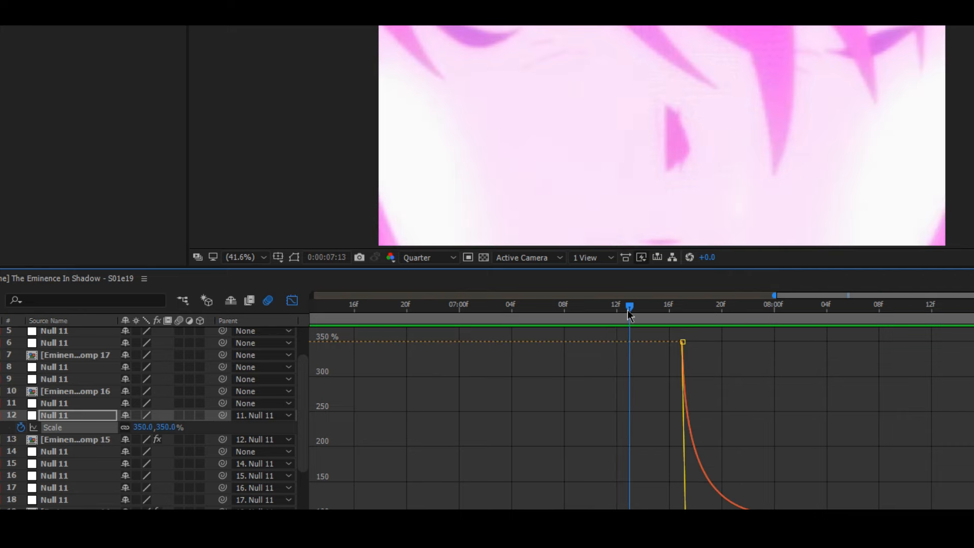
{"action": "key", "text": "space"}
{"action": "left_click", "coordinate": [293, 300]}
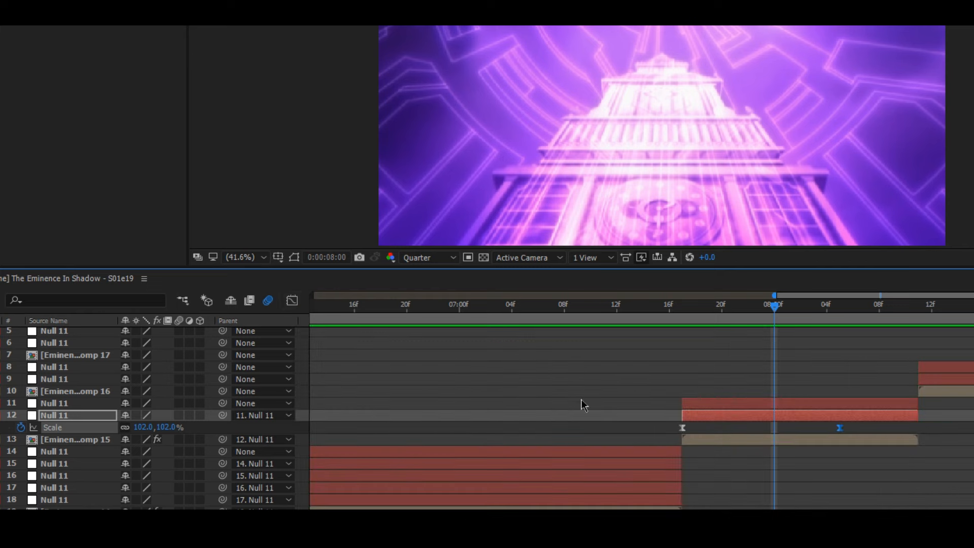
{"action": "key", "text": "shift+r"}
{"action": "left_click", "coordinate": [21, 440]}
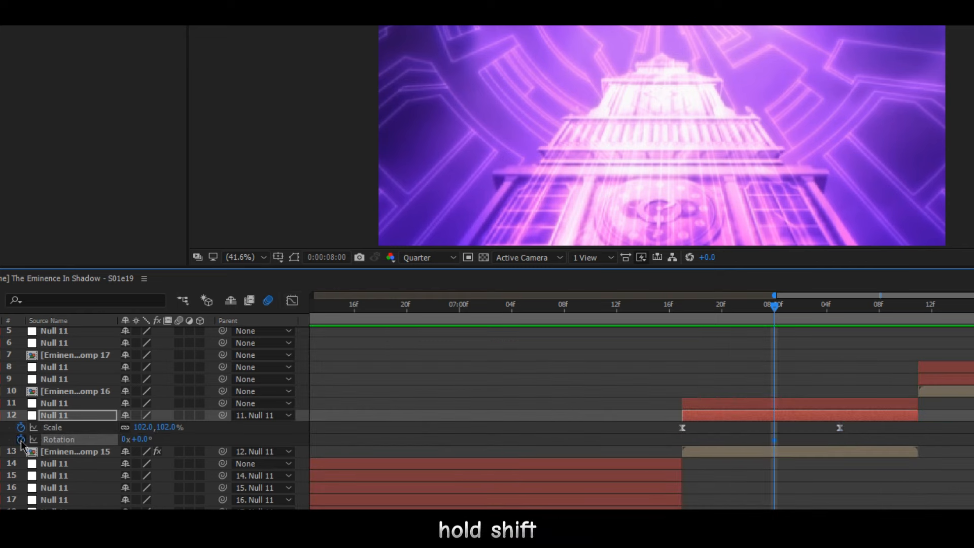
{"action": "left_click_drag", "start_coordinate": [775, 440], "coordinate": [839, 440]}
Add a 46° Rotation keyframe on the null, move it to the clip's start at 0:00:07:17 and apply Easy Ease to both Rotation keyframes.
{"action": "mouse_move", "coordinate": [726, 313]}
{"action": "left_mouse_down"}
{"action": "mouse_move", "coordinate": [759, 312]}
{"action": "mouse_move", "coordinate": [692, 312]}
{"action": "mouse_move", "coordinate": [719, 316]}
{"action": "left_mouse_up"}
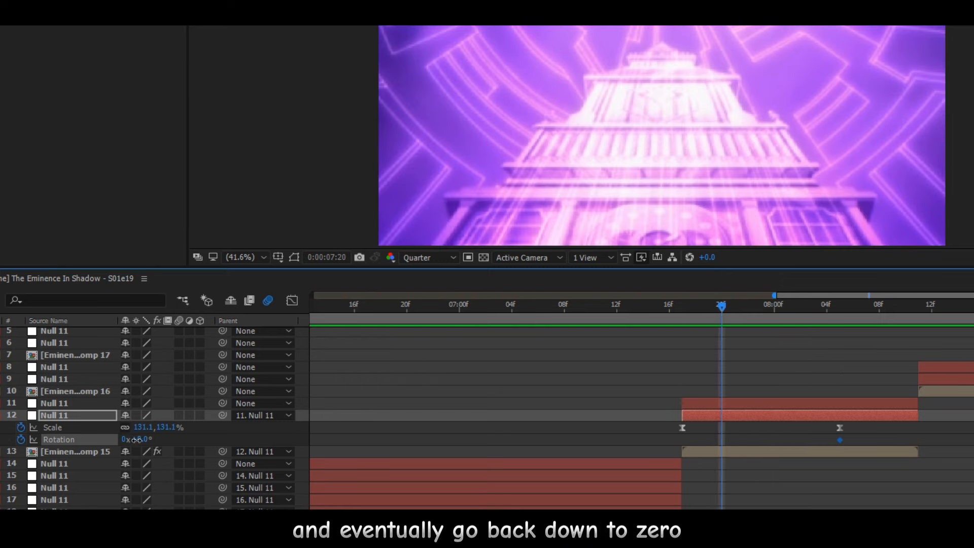
{"action": "left_click_drag", "start_coordinate": [146, 439], "coordinate": [174, 438]}
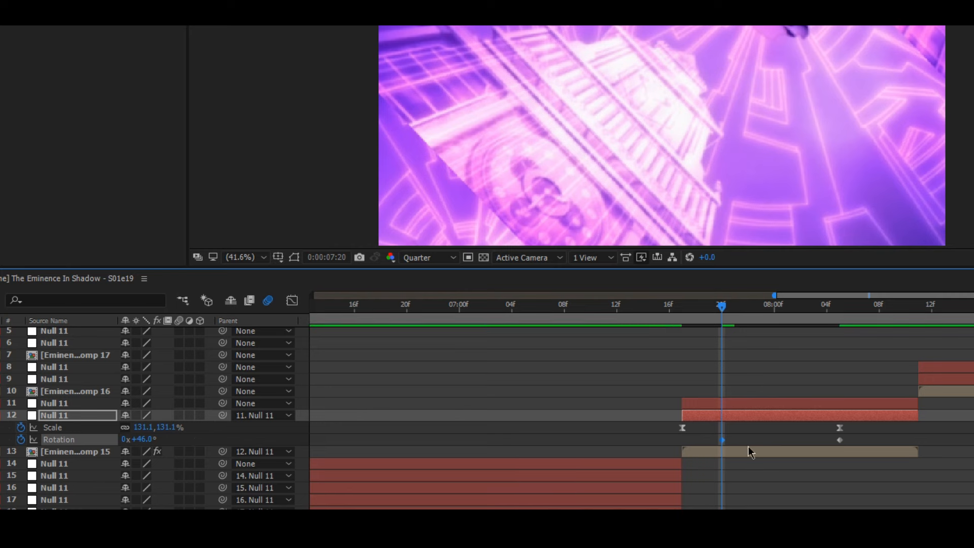
{"action": "left_click_drag", "start_coordinate": [721, 440], "coordinate": [854, 452]}
{"action": "key", "text": "F9"}
Reshape the null's Rotation value graph into a steep initial drop that flattens out towards the end.
{"action": "left_click", "coordinate": [293, 303]}
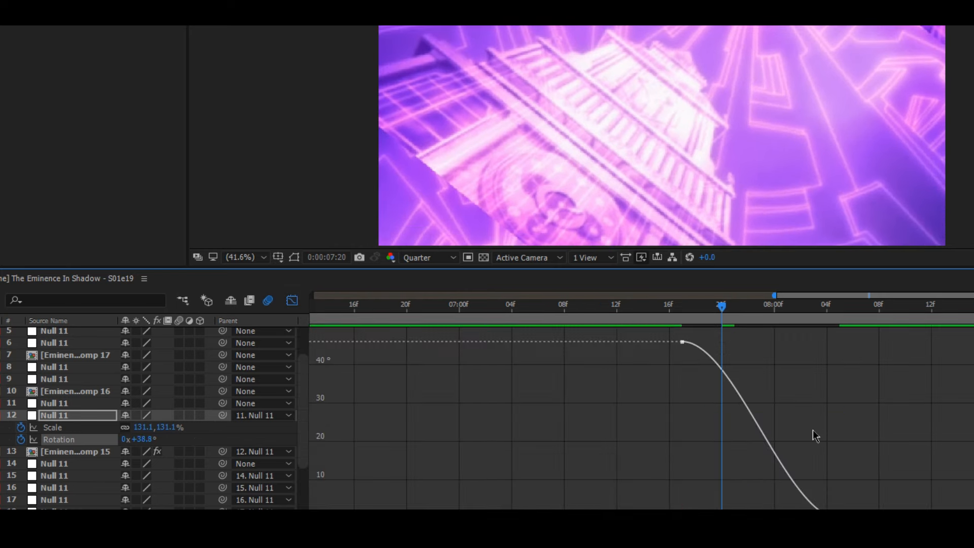
{"action": "left_click_drag", "start_coordinate": [735, 342], "coordinate": [686, 506]}
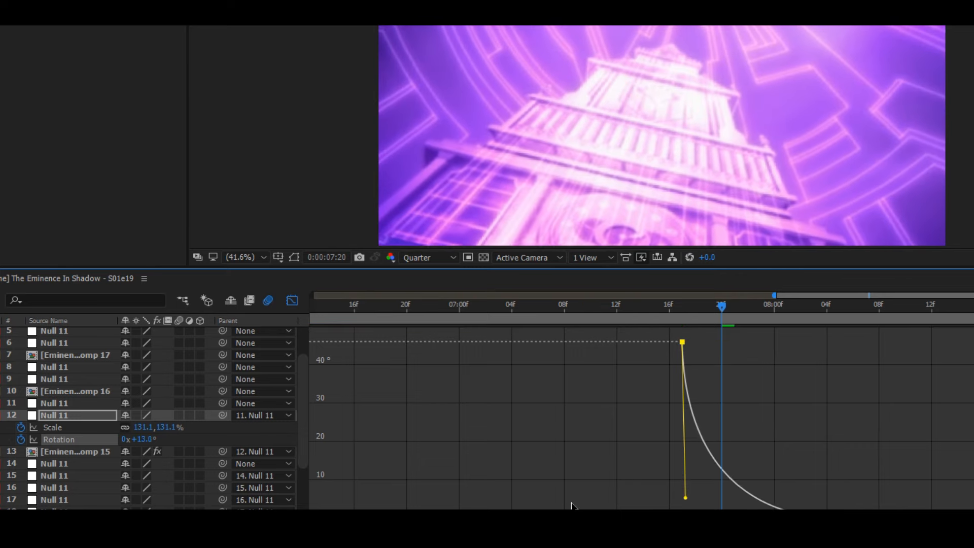
{"action": "left_click_drag", "start_coordinate": [640, 305], "coordinate": [575, 305]}
{"action": "left_click", "coordinate": [292, 301]}
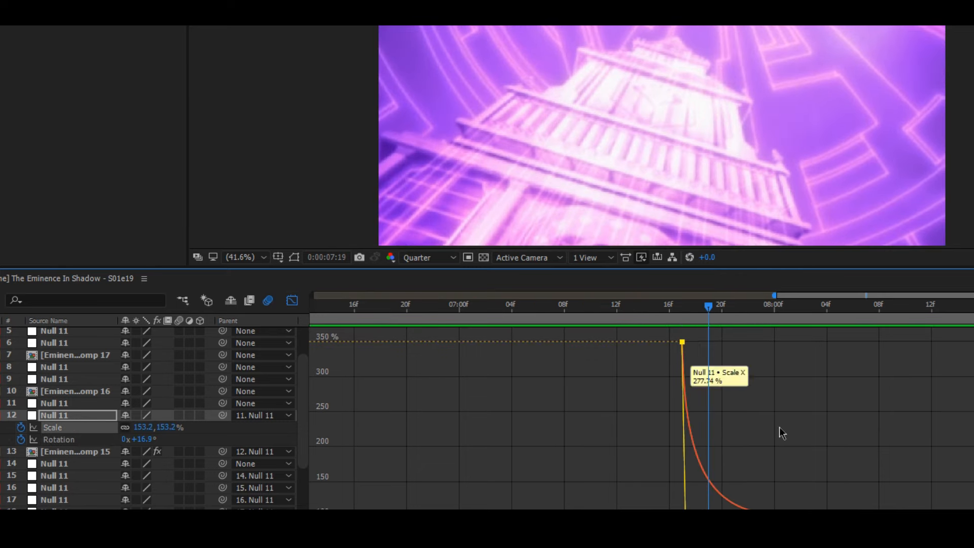
Slightly soften the initial drop of the null's Scale value graph and preview the combined zoom and rotation transition.
{"action": "left_click_drag", "start_coordinate": [685, 507], "coordinate": [684, 483]}
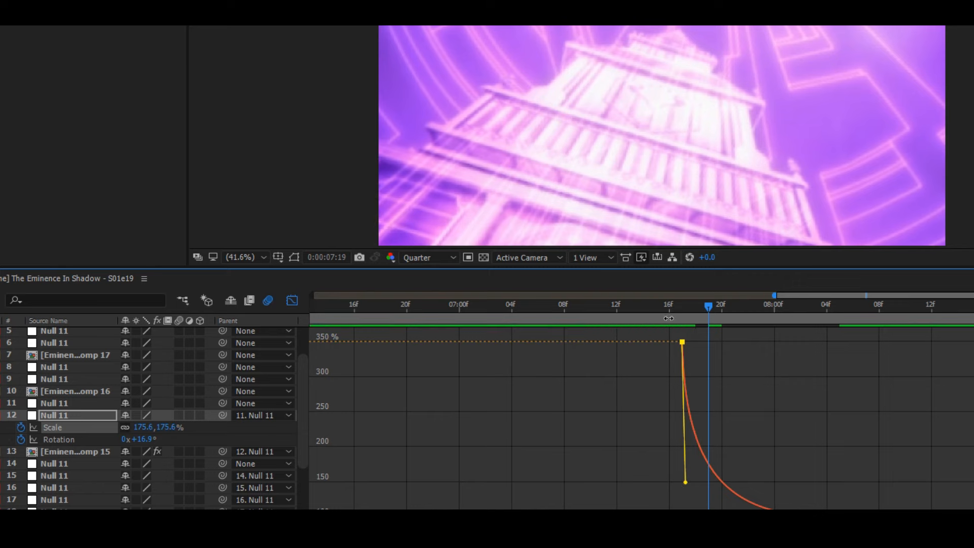
{"action": "key", "text": "space"}
{"action": "left_click", "coordinate": [640, 308]}
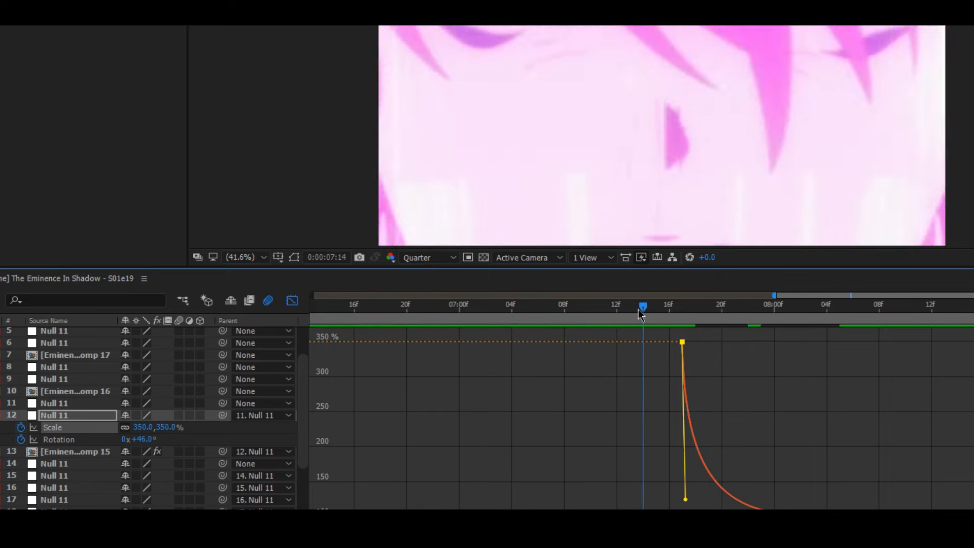
{"action": "left_click", "coordinate": [639, 309]}
{"action": "key", "text": "space"}
{"action": "key", "text": "space"}
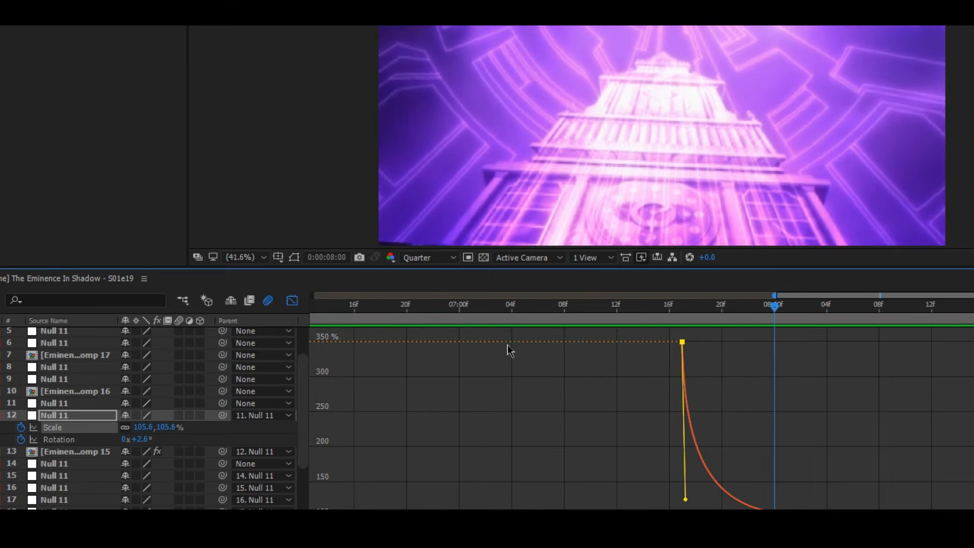
{"action": "key", "text": "space"}
{"action": "left_click", "coordinate": [292, 300]}
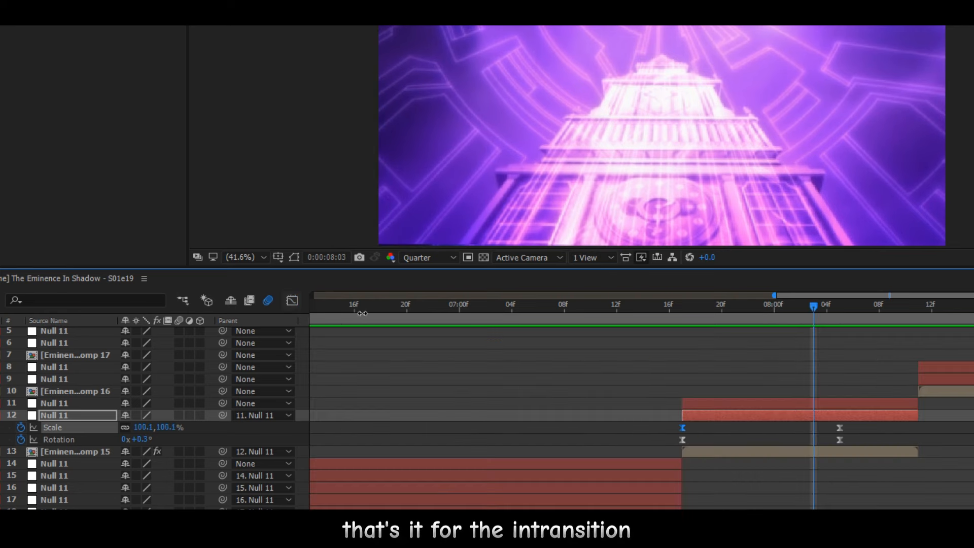
Reveal Scale, Rotation and Position on the tower clip's topmost null and separate its Position dimensions.
{"action": "left_click", "coordinate": [788, 404]}
{"action": "key", "text": "s"}
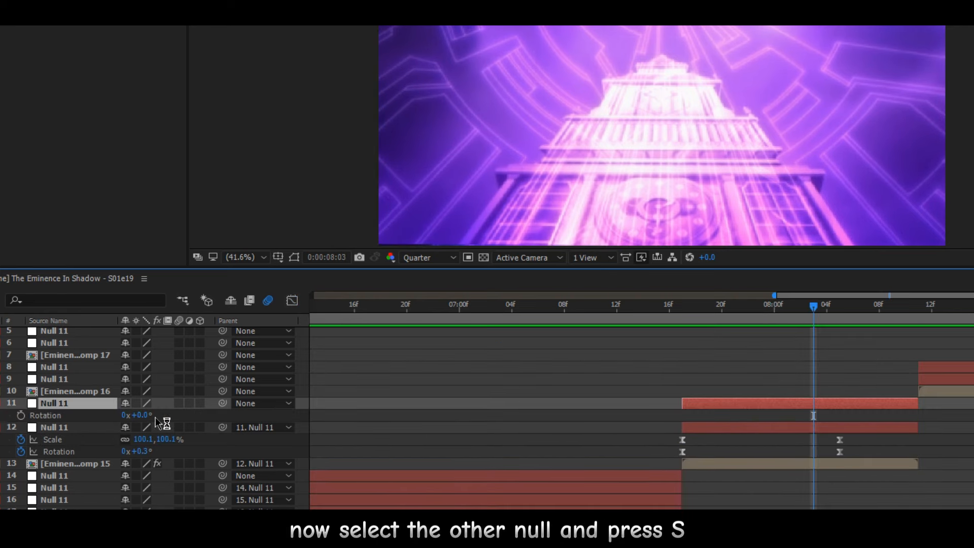
{"action": "key", "text": "shift+r"}
{"action": "key", "text": "shift+p"}
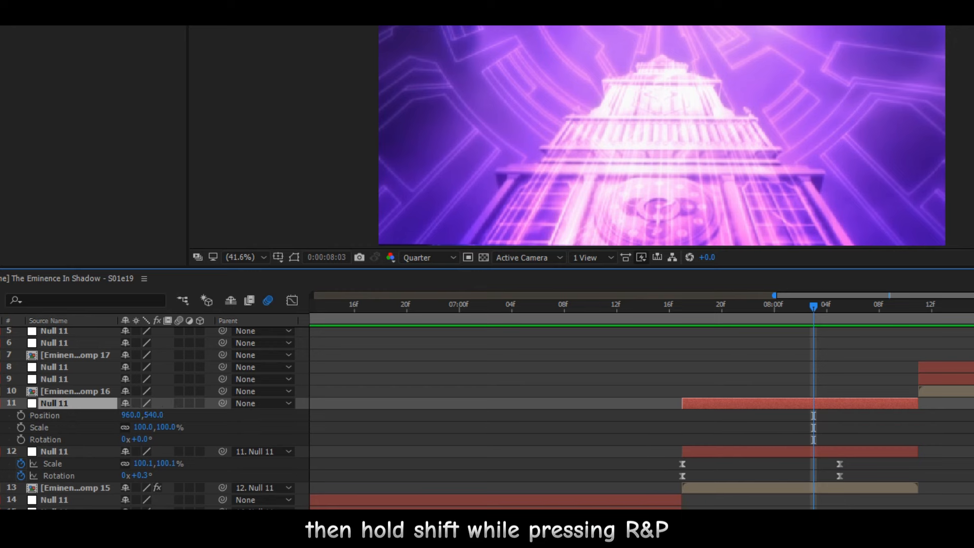
{"action": "right_click", "coordinate": [53, 416]}
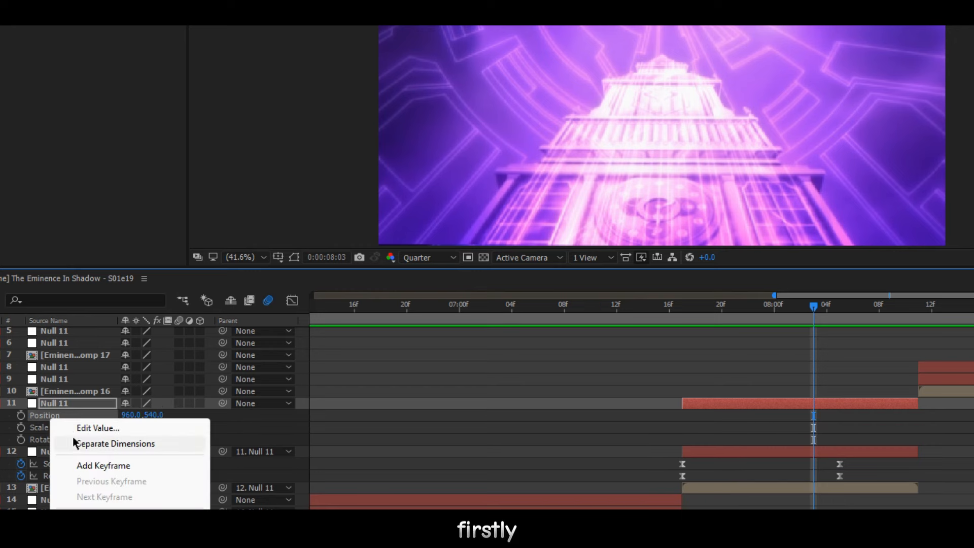
{"action": "left_click", "coordinate": [101, 443]}
Add Y Position, Scale and Rotation keyframes on the topmost null and move them to 0:00:08:00.
{"action": "left_click", "coordinate": [163, 428]}
{"action": "left_click_drag", "start_coordinate": [20, 428], "coordinate": [21, 453]}
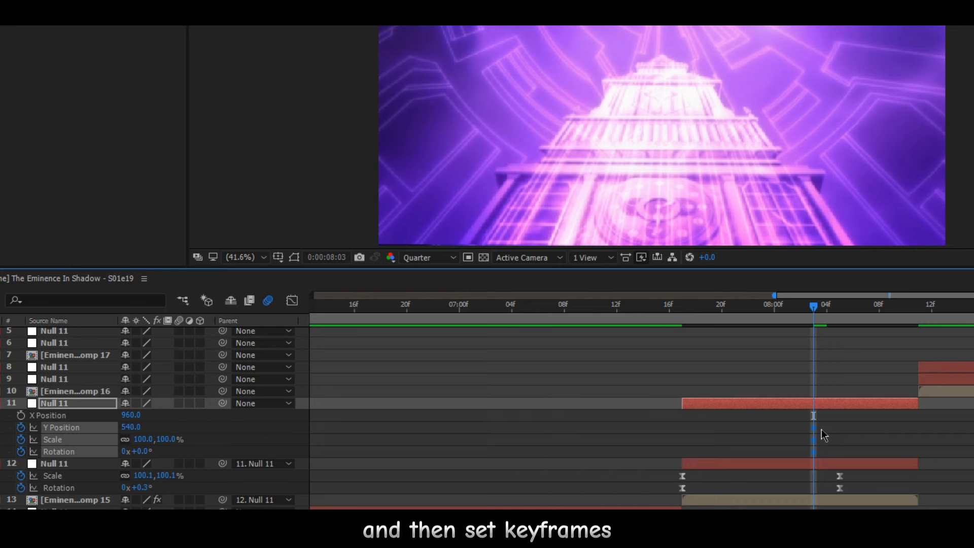
{"action": "left_click_drag", "start_coordinate": [811, 431], "coordinate": [774, 444]}
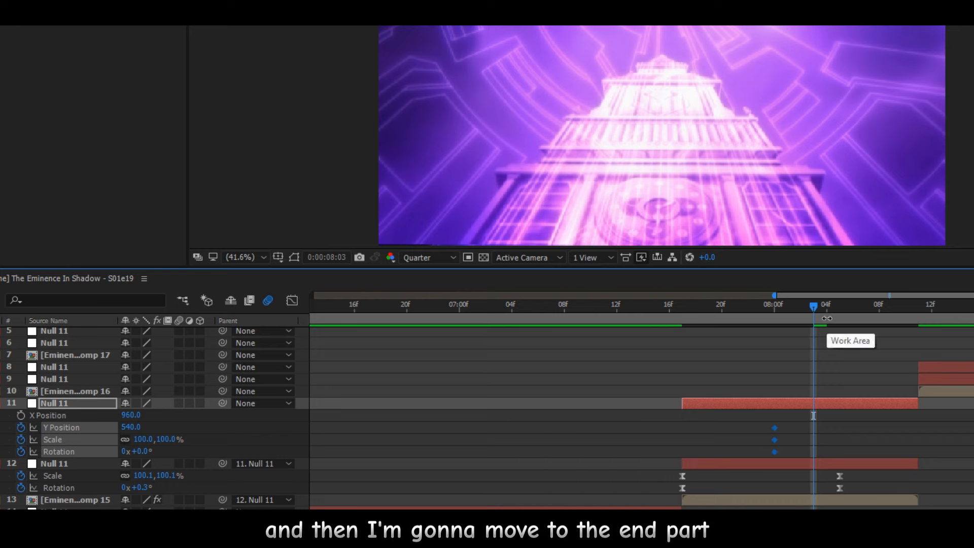
At 0:00:08:09, enlarge the null's Scale past 300%, increase its Y Position to centre the flying figure, and give it a negative Rotation.
{"action": "left_click_drag", "start_coordinate": [842, 311], "coordinate": [895, 325]}
{"action": "left_click", "coordinate": [387, 450]}
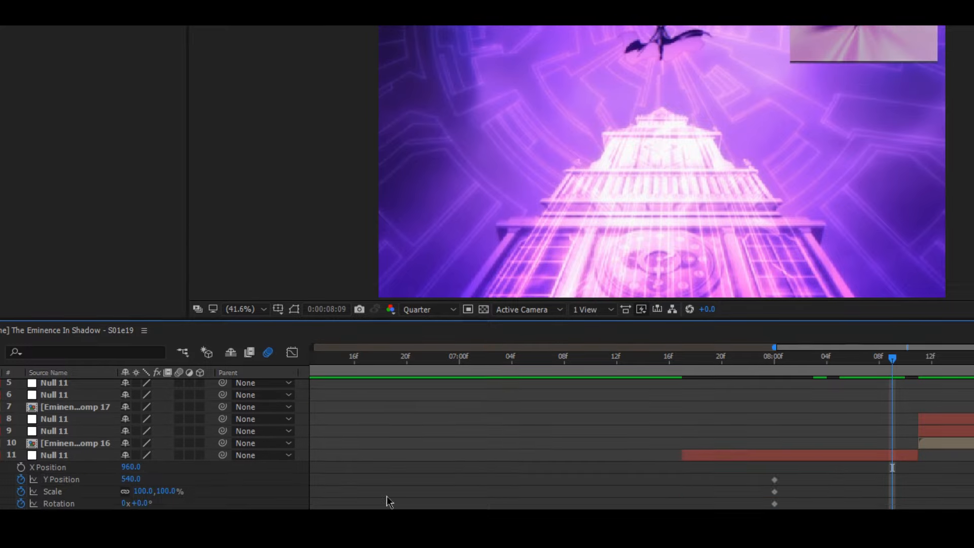
{"action": "left_click_drag", "start_coordinate": [138, 522], "coordinate": [282, 522]}
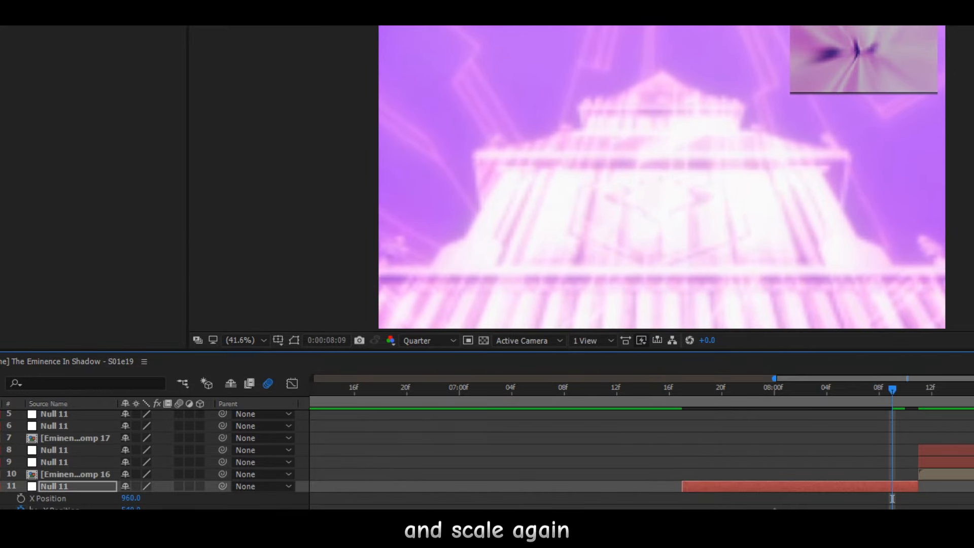
{"action": "left_click_drag", "start_coordinate": [132, 509], "coordinate": [216, 509]}
{"action": "left_click", "coordinate": [133, 507]}
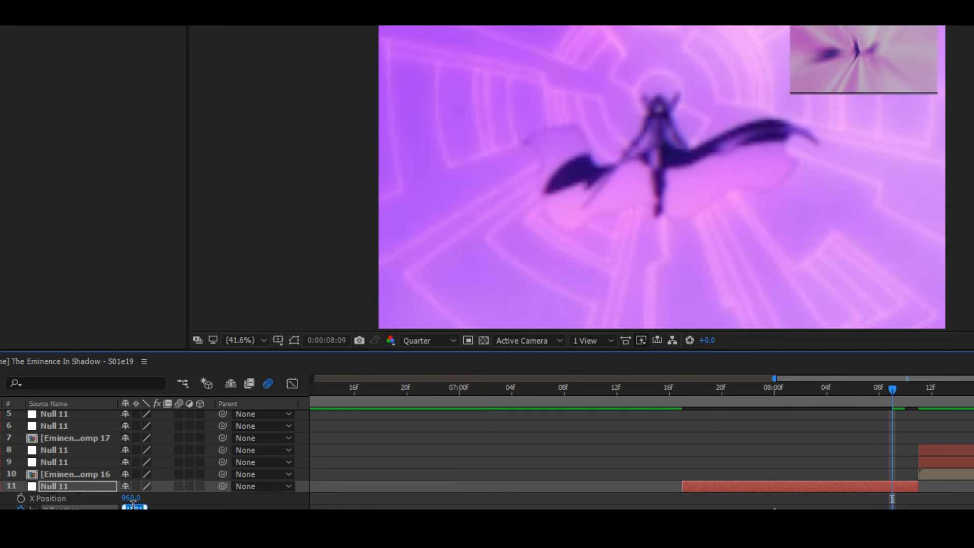
{"action": "left_click", "coordinate": [315, 505]}
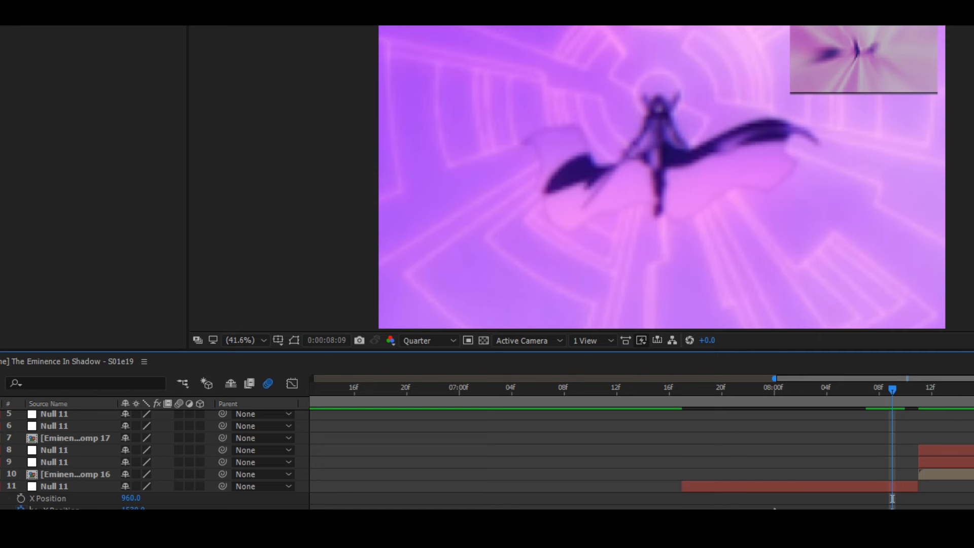
{"action": "key", "text": "Return"}
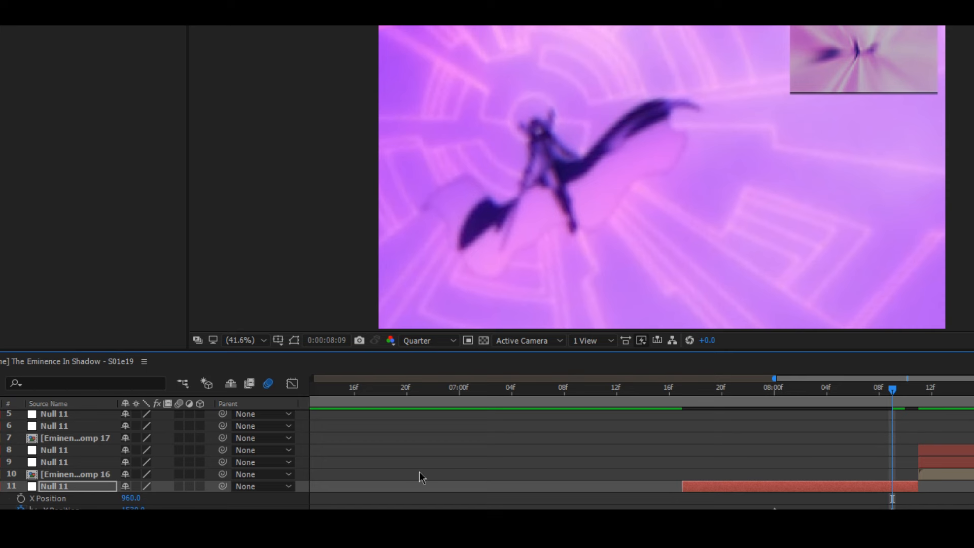
Move the null's closing Y Position, Scale and Rotation keyframes to the clip's end at 0:00:08:11 and apply Easy Ease to all keyframes.
{"action": "left_click_drag", "start_coordinate": [910, 508], "coordinate": [890, 517]}
{"action": "key", "text": "Delete"}
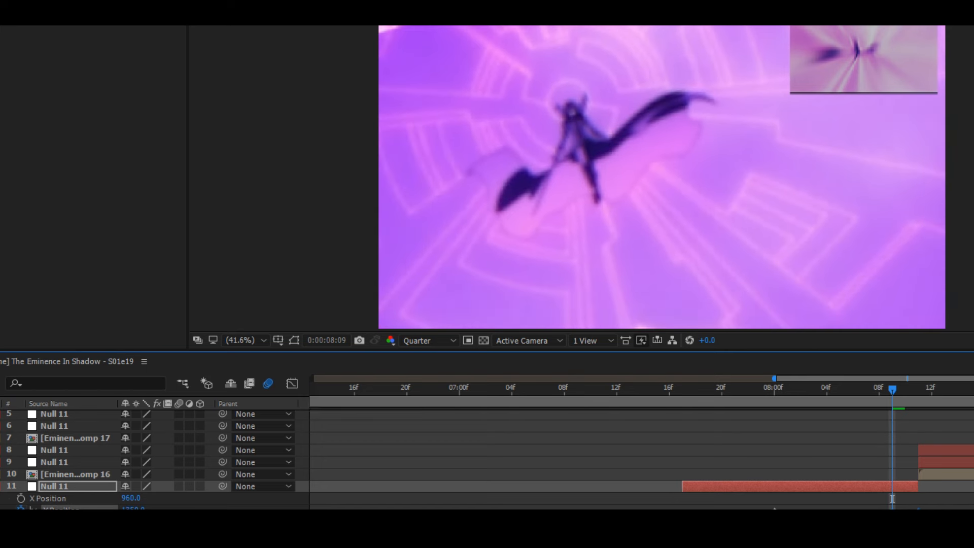
{"action": "left_click_drag", "start_coordinate": [949, 501], "coordinate": [724, 518]}
{"action": "key", "text": "F9"}
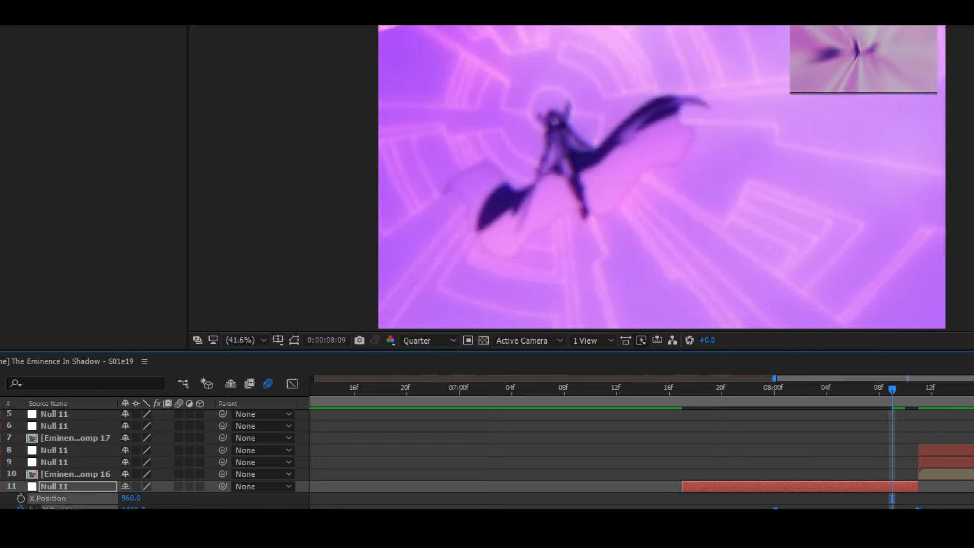
{"action": "left_click", "coordinate": [893, 499]}
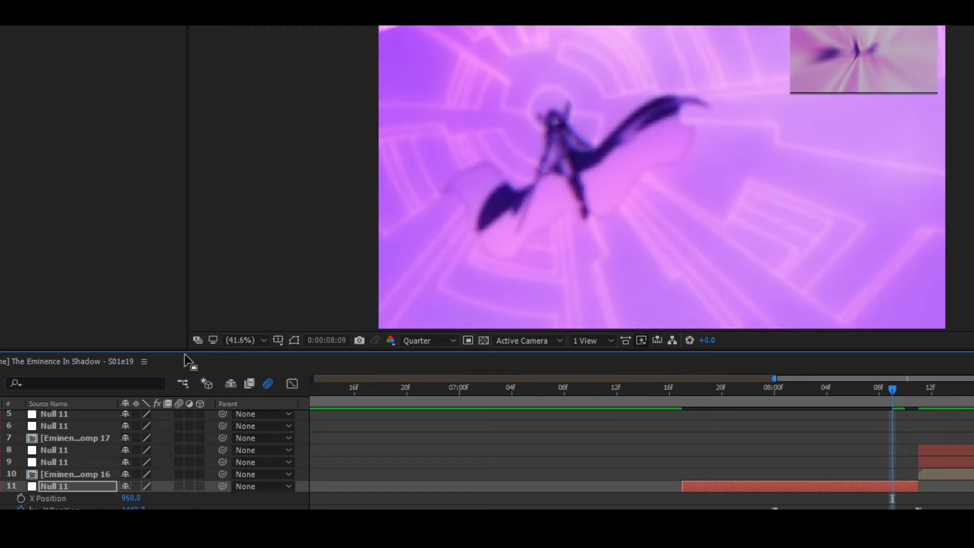
Shape the null's Scale, Rotation and Y Position value graphs to start slowly and change steeply into the last keyframe.
{"action": "left_click", "coordinate": [292, 383]}
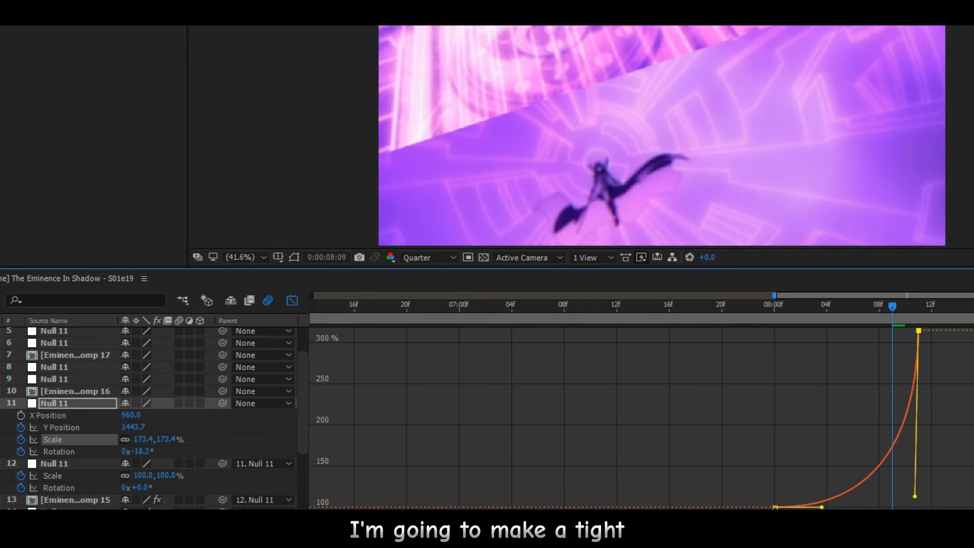
{"action": "left_click", "coordinate": [81, 451]}
{"action": "left_click", "coordinate": [918, 517]}
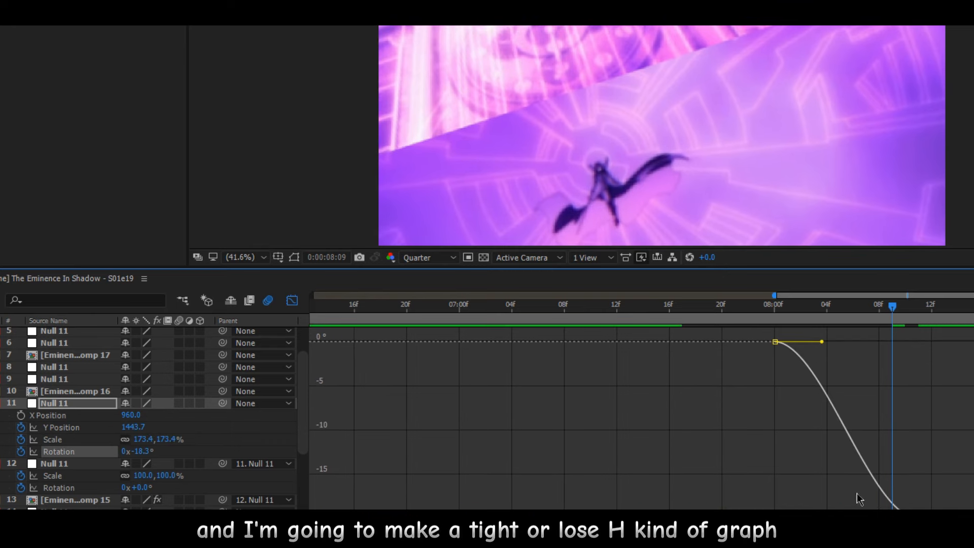
{"action": "left_click_drag", "start_coordinate": [871, 518], "coordinate": [915, 354]}
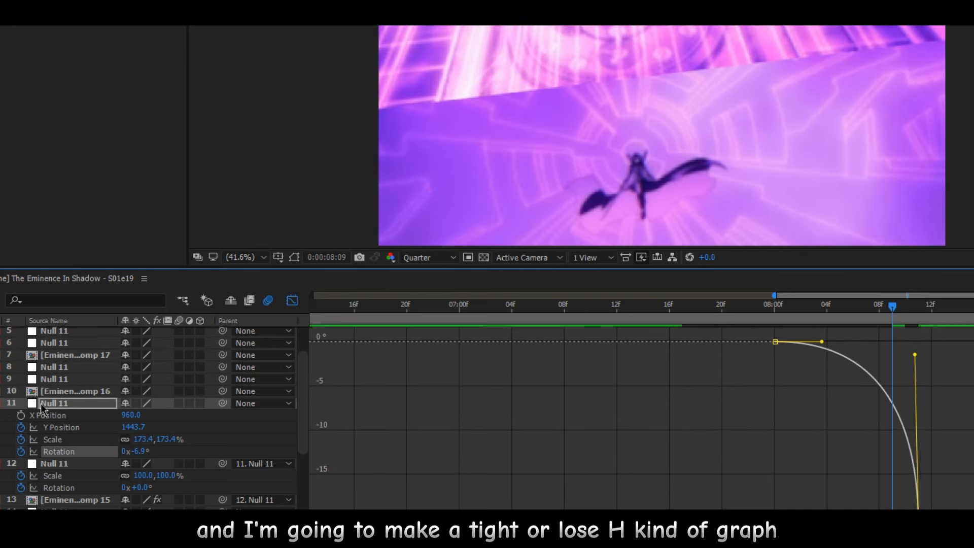
{"action": "left_click", "coordinate": [51, 427]}
{"action": "left_click_drag", "start_coordinate": [626, 439], "coordinate": [915, 505]}
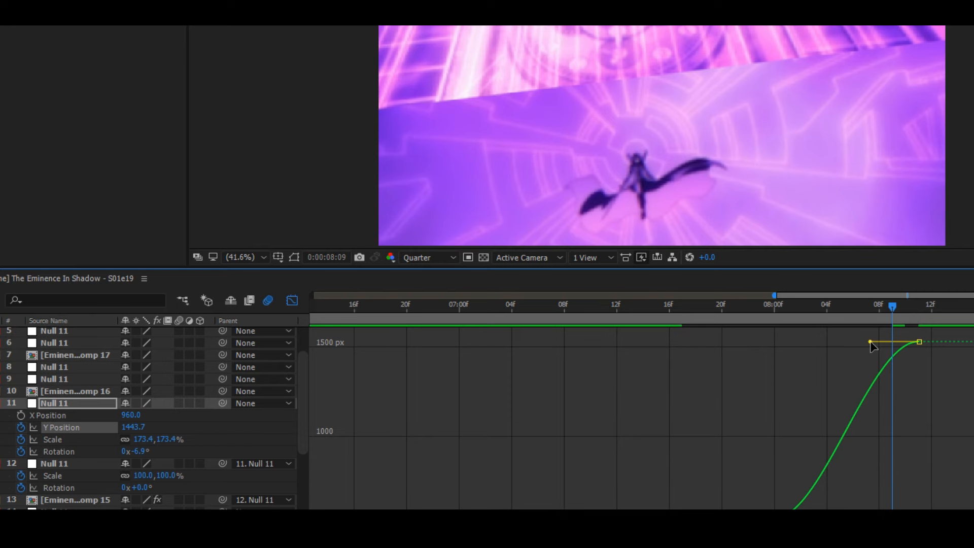
{"action": "left_click_drag", "start_coordinate": [870, 342], "coordinate": [915, 501]}
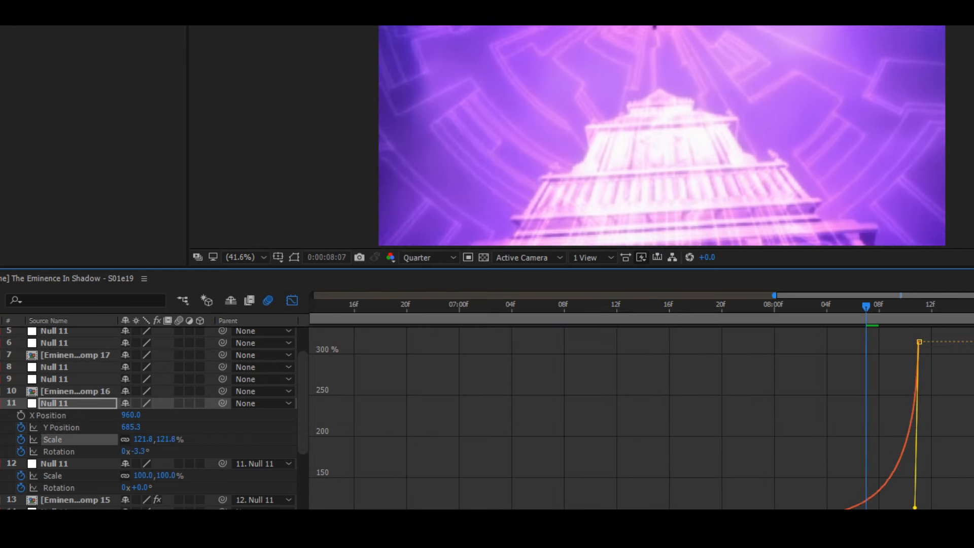
Tighten the null's Scale, Rotation and Y Position value graphs so they stay flat longer before the final steep change.
{"action": "left_click_drag", "start_coordinate": [915, 491], "coordinate": [915, 508]}
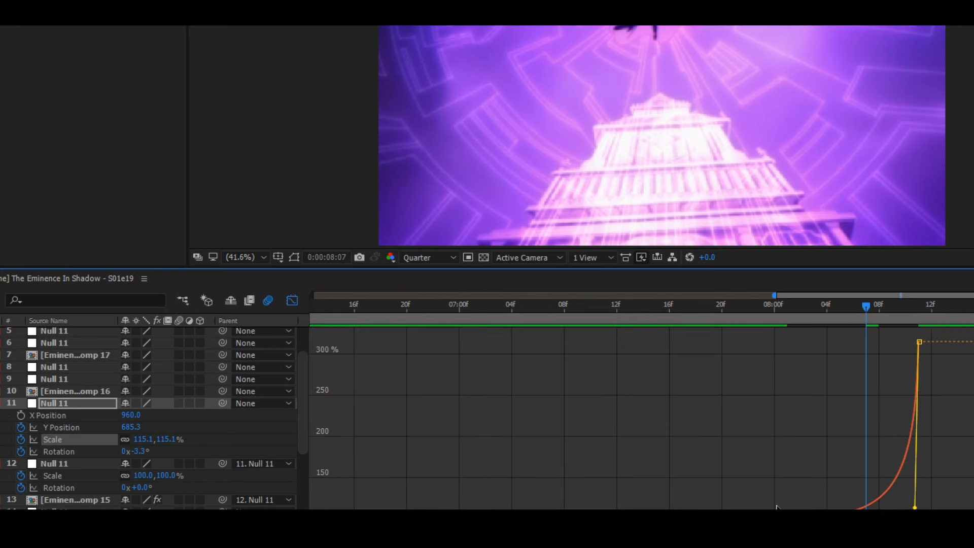
{"action": "left_click", "coordinate": [84, 451]}
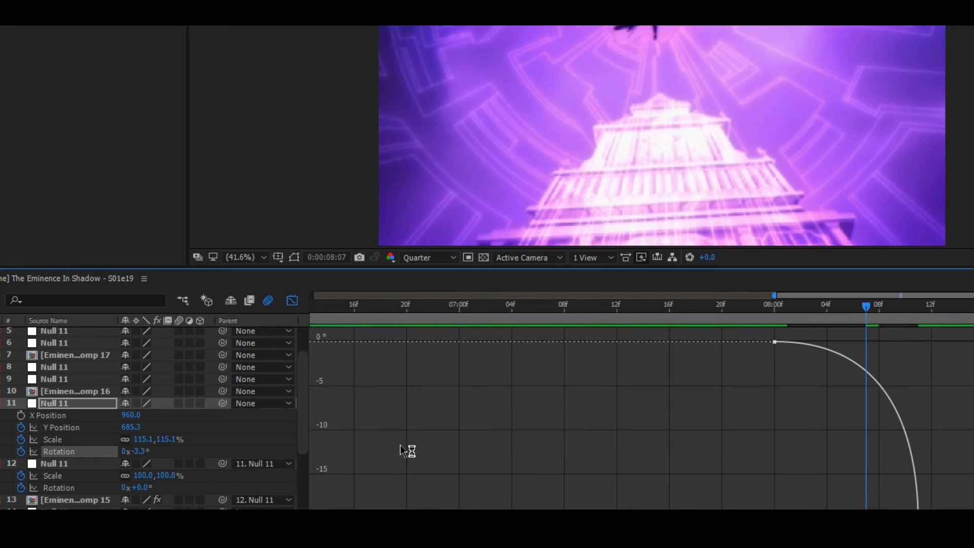
{"action": "left_click_drag", "start_coordinate": [843, 479], "coordinate": [971, 524]}
{"action": "left_click_drag", "start_coordinate": [822, 343], "coordinate": [892, 342]}
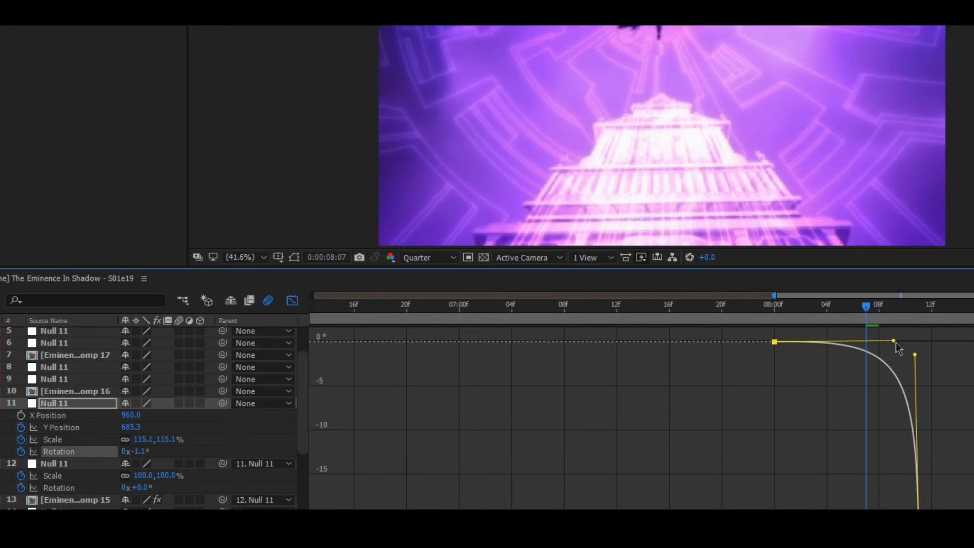
{"action": "left_click", "coordinate": [82, 429]}
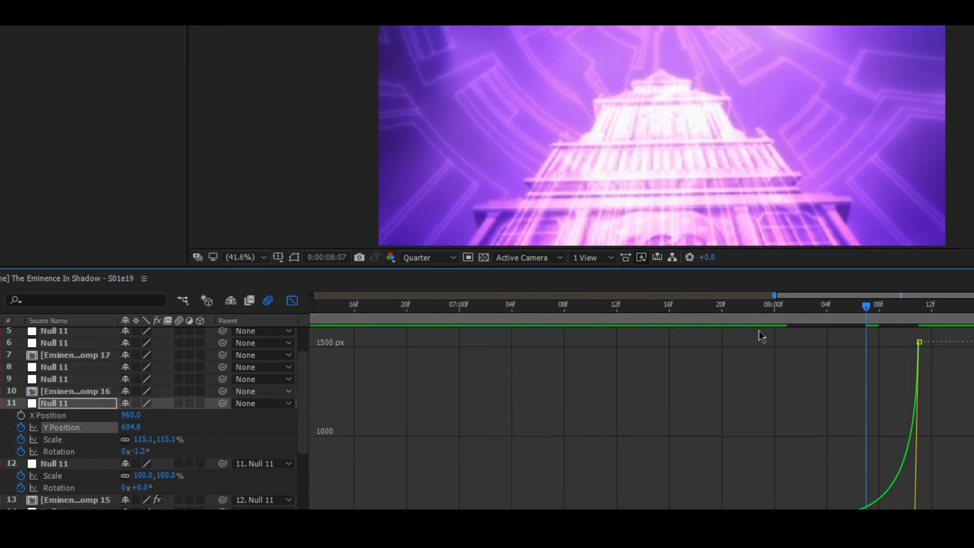
{"action": "left_click", "coordinate": [522, 307]}
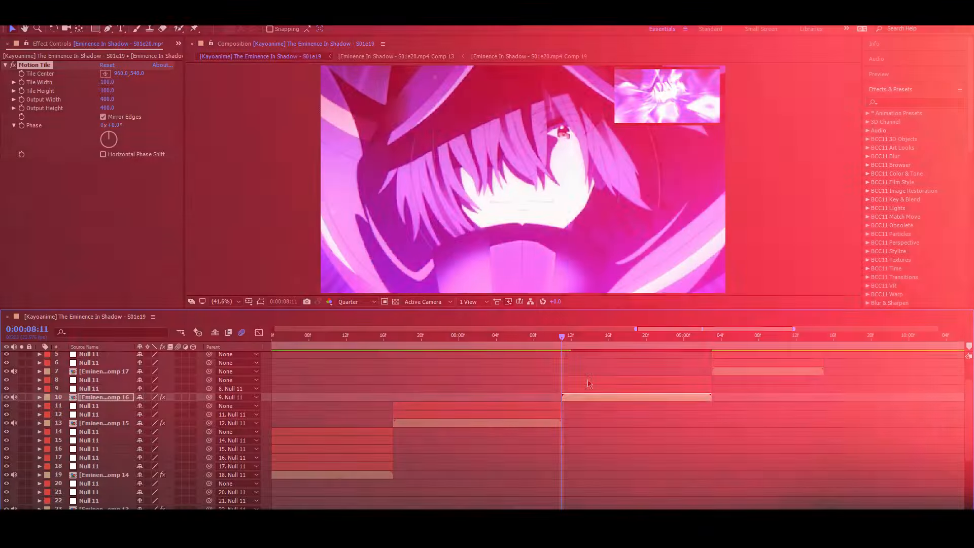
Set a 25% Scale keyframe at 0:00:08:11 on the null directly parenting the Comp 16 clip.
{"action": "left_click", "coordinate": [588, 386]}
{"action": "key", "text": "s"}
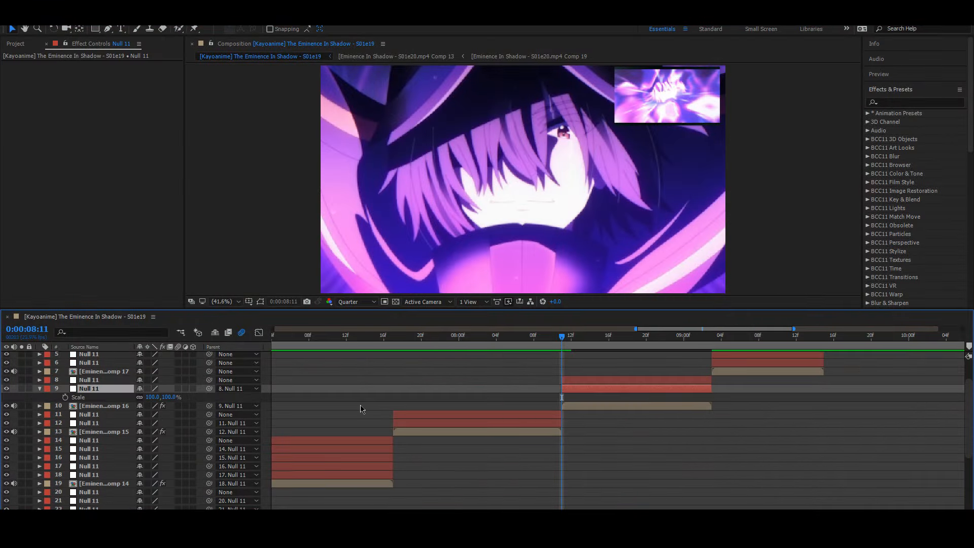
{"action": "left_click", "coordinate": [170, 396]}
{"action": "type", "text": "25"}
{"action": "key", "text": "Return"}
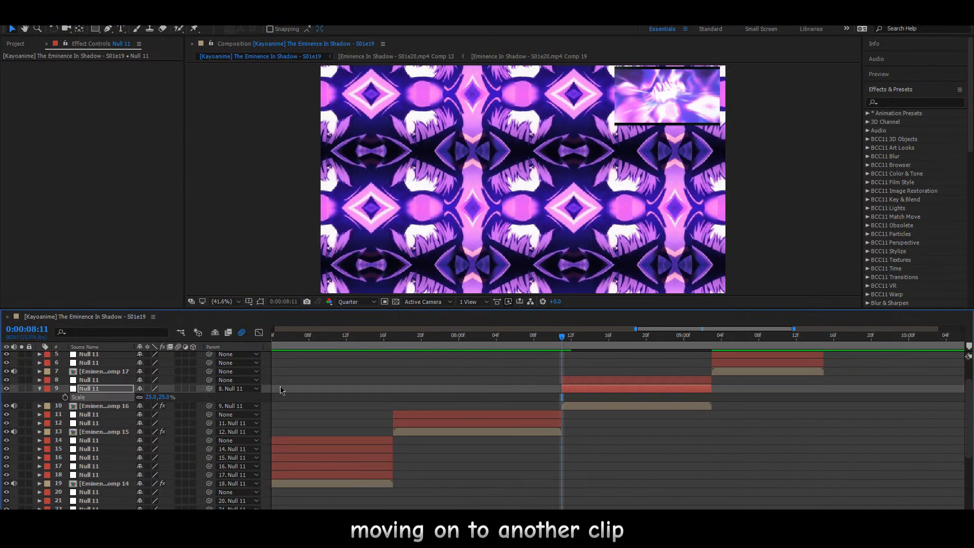
{"action": "left_click", "coordinate": [65, 397]}
At 0:00:08:20, set the Comp 16 null's Scale to 150%.
{"action": "key", "text": "space"}
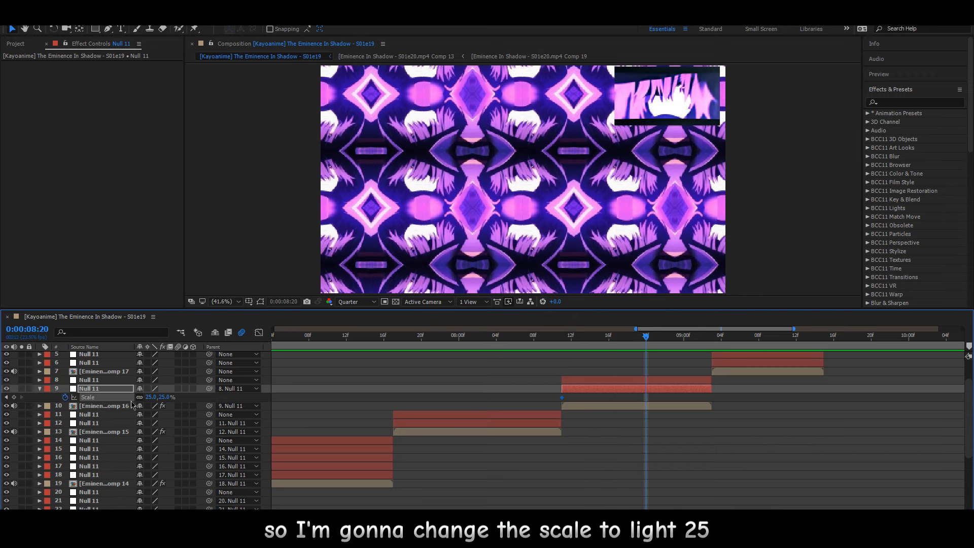
{"action": "left_click", "coordinate": [151, 397]}
{"action": "type", "text": "12"}
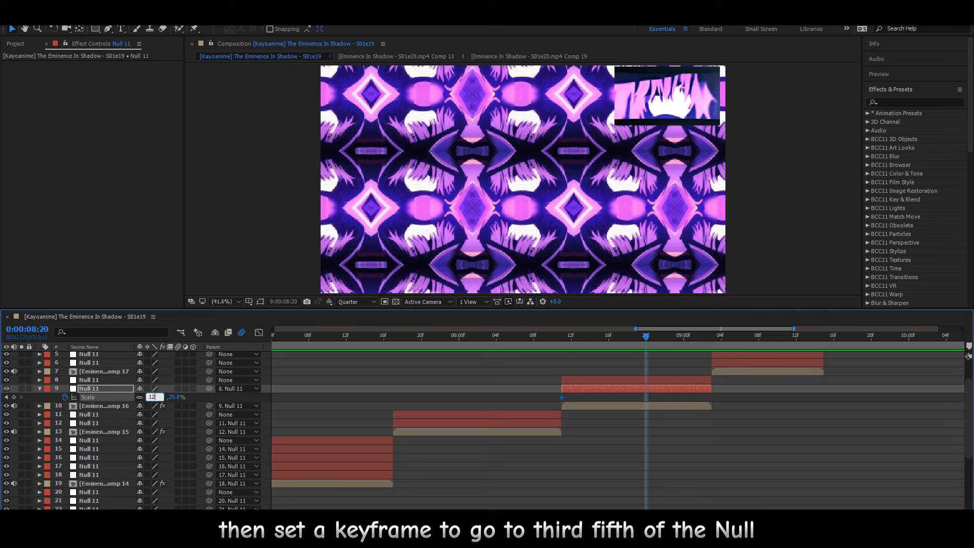
{"action": "type", "text": "5"}
{"action": "key", "text": "Return"}
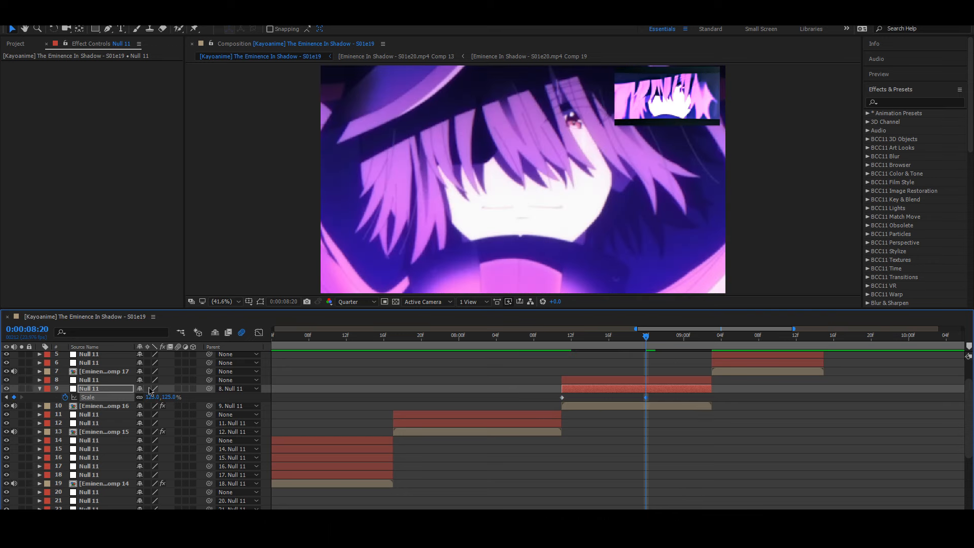
{"action": "left_click", "coordinate": [151, 397]}
{"action": "type", "text": "140"}
{"action": "key", "text": "Return"}
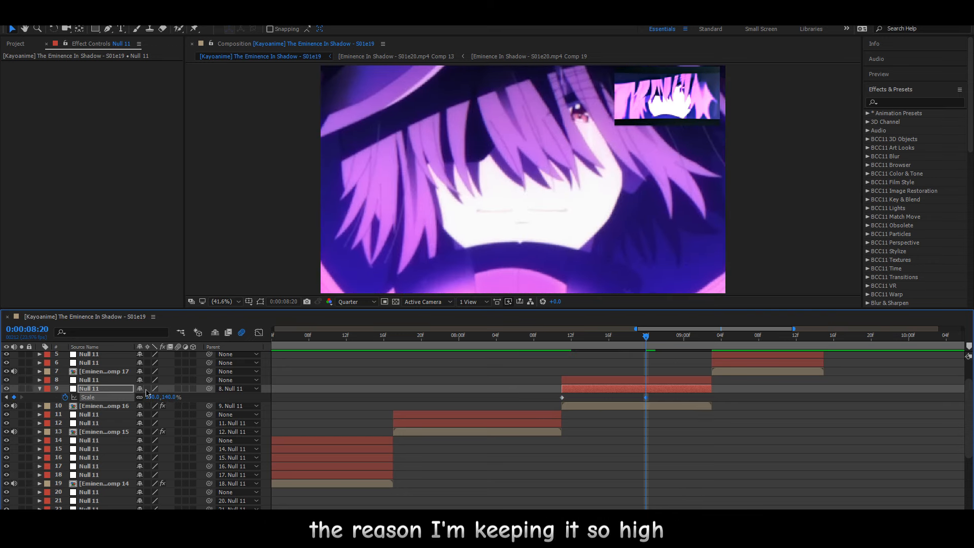
{"action": "left_click_drag", "start_coordinate": [643, 396], "coordinate": [657, 401]}
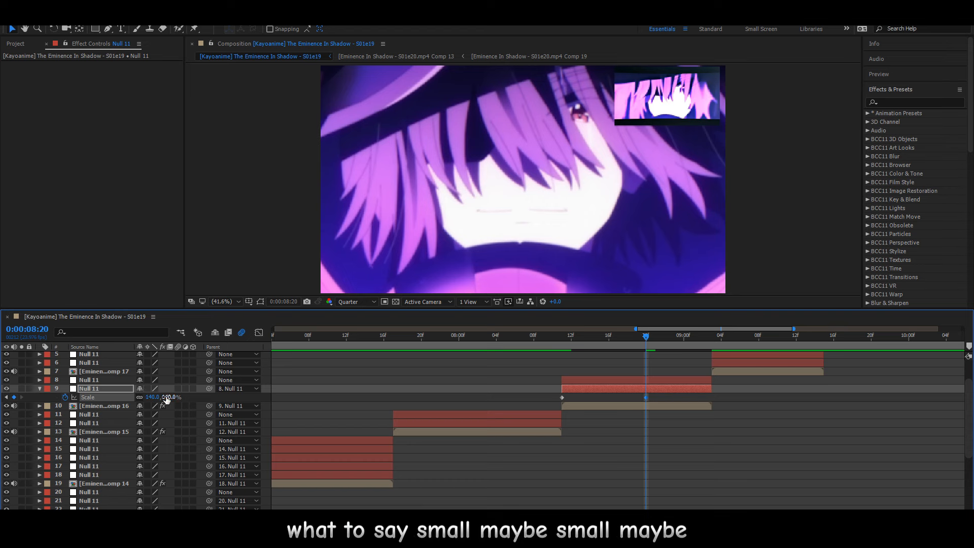
{"action": "left_click", "coordinate": [168, 397]}
{"action": "key", "text": "Return"}
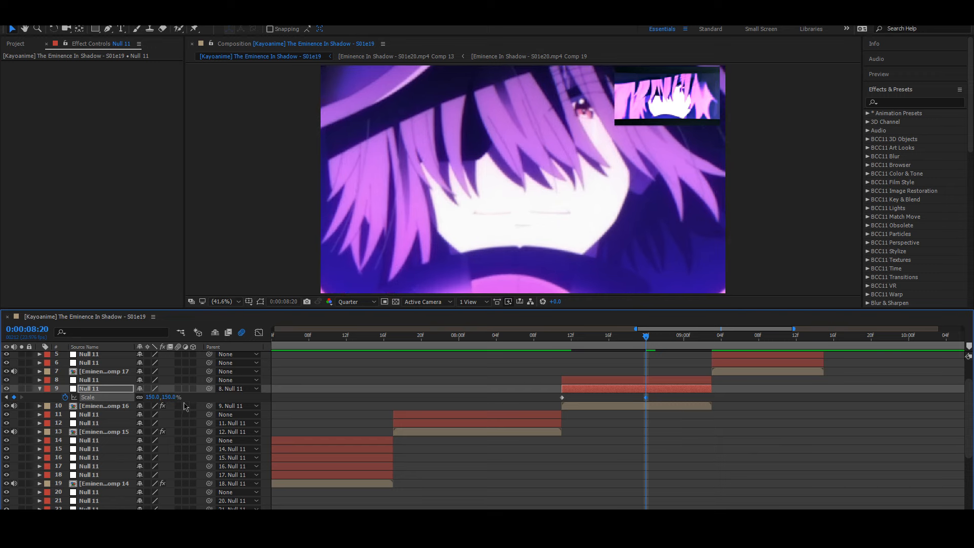
Move the null's closing Scale keyframe to 0:00:08:23 and apply Easy Ease to both Scale keyframes.
{"action": "left_click_drag", "start_coordinate": [650, 402], "coordinate": [523, 411]}
{"action": "key", "text": "F9"}
{"action": "left_click", "coordinate": [555, 339]}
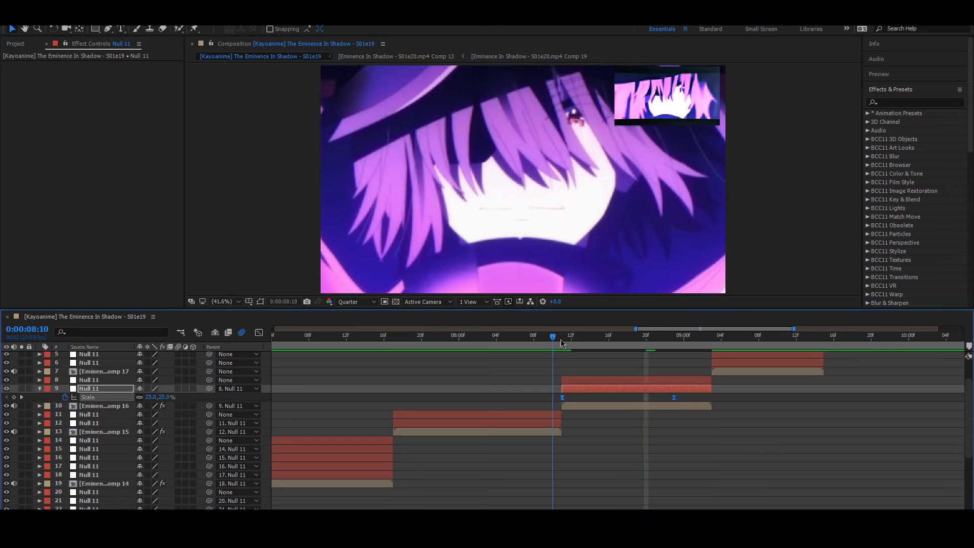
{"action": "key", "text": "space"}
Shape the null's Scale value graph to rise steeply from the first keyframe and flatten out, and play back the opening zoom.
{"action": "left_click", "coordinate": [259, 333]}
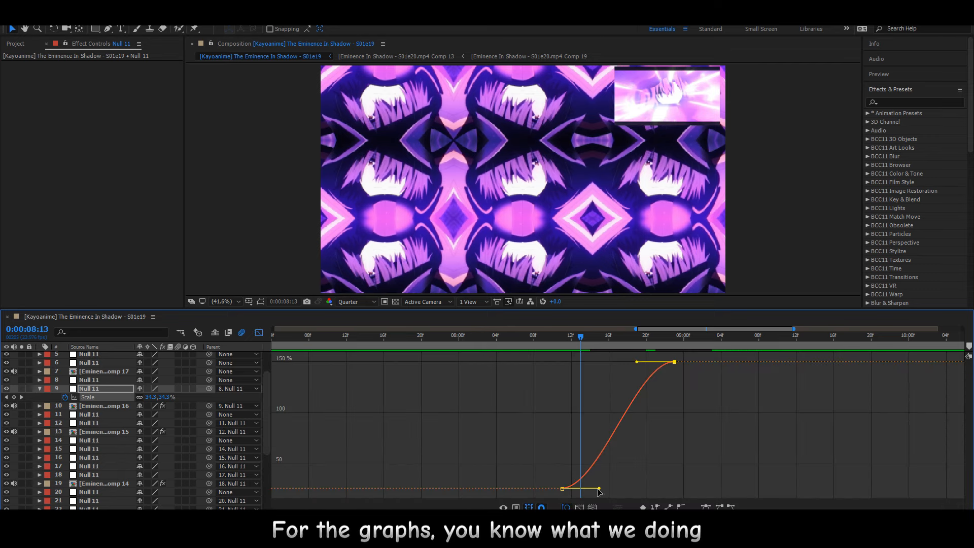
{"action": "left_click_drag", "start_coordinate": [599, 491], "coordinate": [564, 372]}
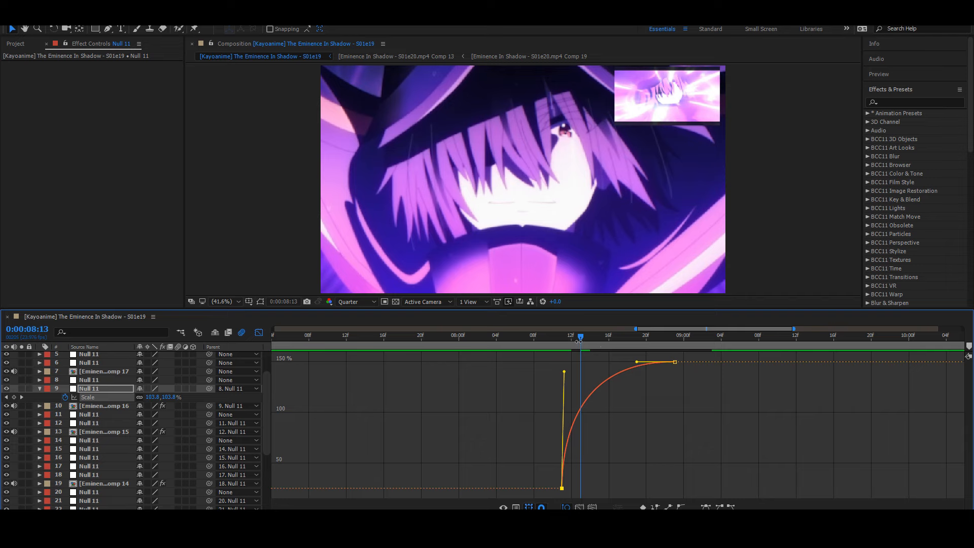
{"action": "key", "text": "space"}
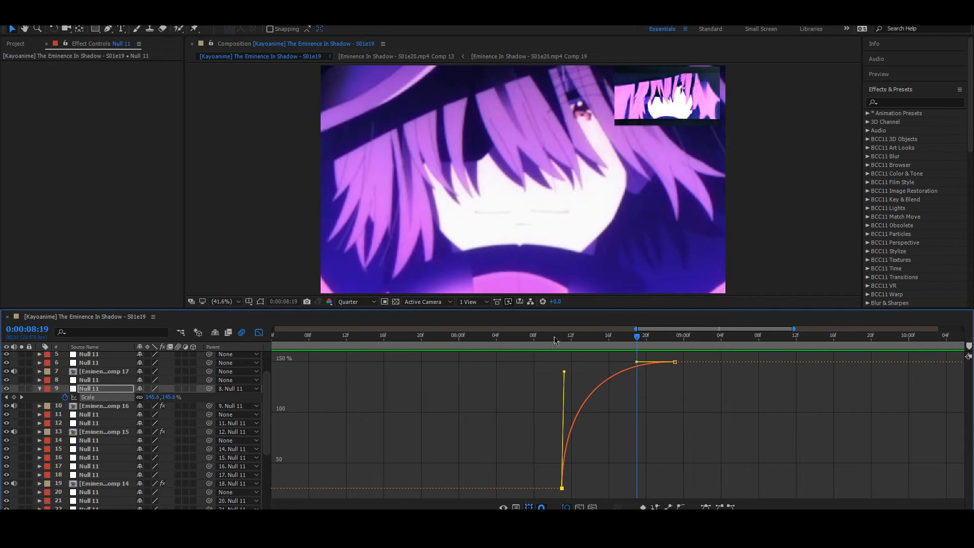
{"action": "key", "text": "space"}
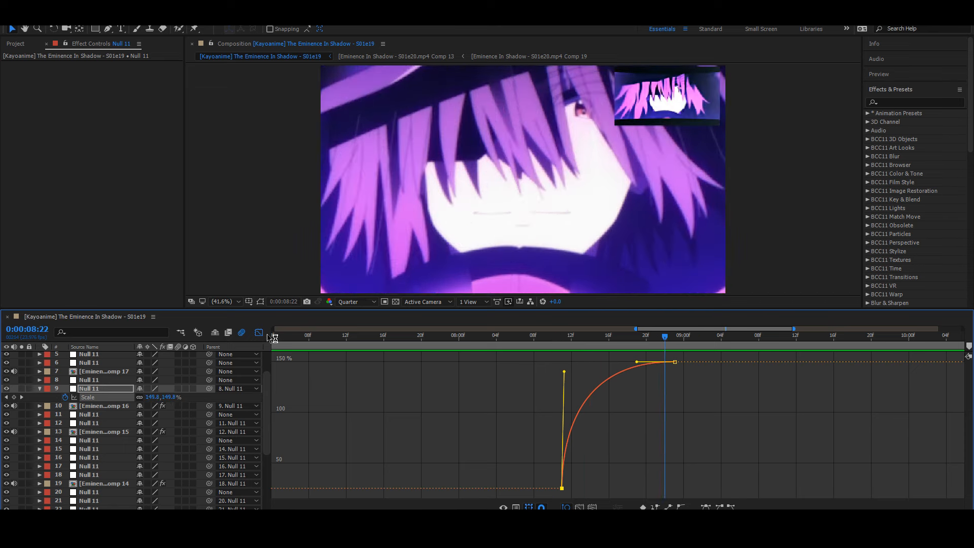
Set a 100% Scale keyframe at 0:00:08:19 on the upper parent null of the Comp 16 clip.
{"action": "left_click", "coordinate": [259, 333]}
{"action": "left_click_drag", "start_coordinate": [629, 339], "coordinate": [637, 337]}
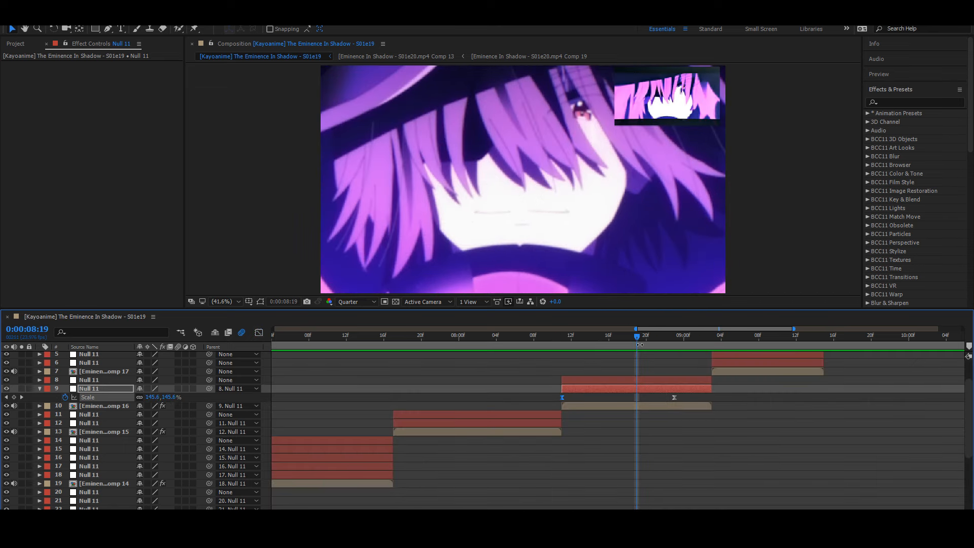
{"action": "left_click", "coordinate": [643, 384]}
{"action": "key", "text": "s"}
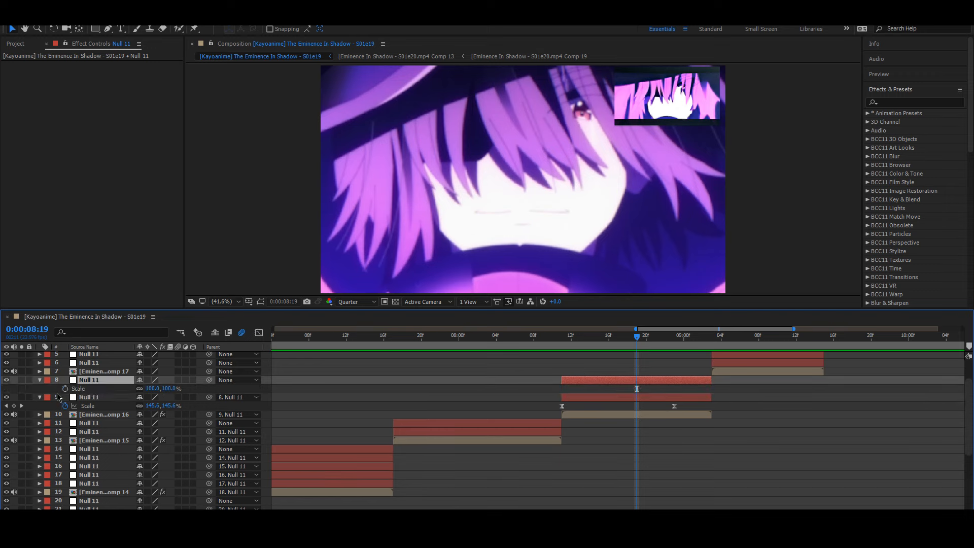
{"action": "left_click", "coordinate": [65, 388]}
{"action": "key", "text": "o"}
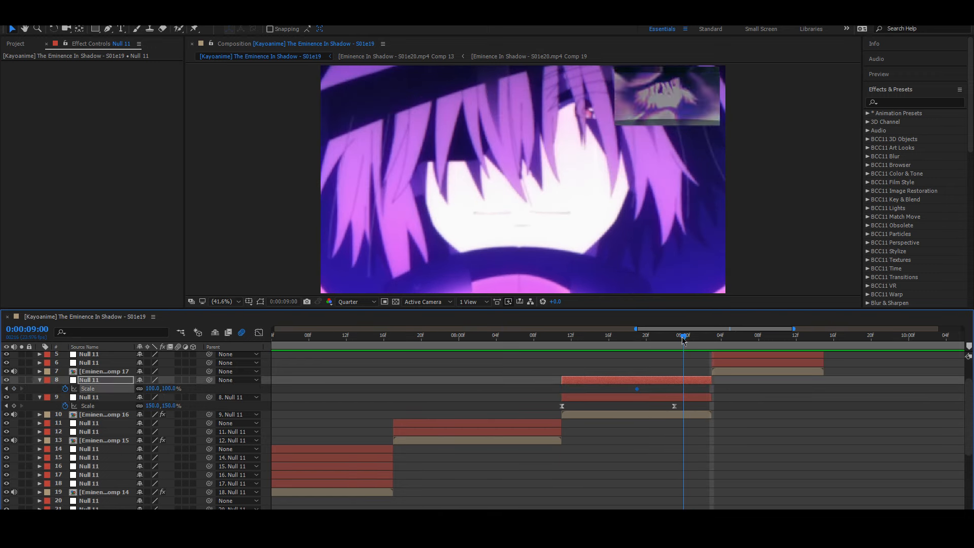
At 0:00:09:00, set the upper null's Scale to -20%.
{"action": "left_click", "coordinate": [684, 336]}
{"action": "left_click", "coordinate": [173, 388]}
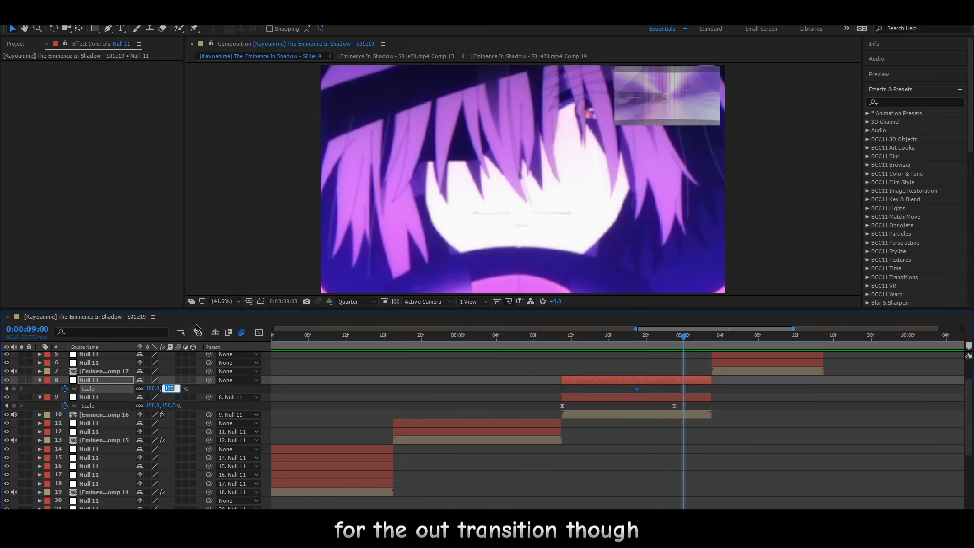
{"action": "type", "text": "-"}
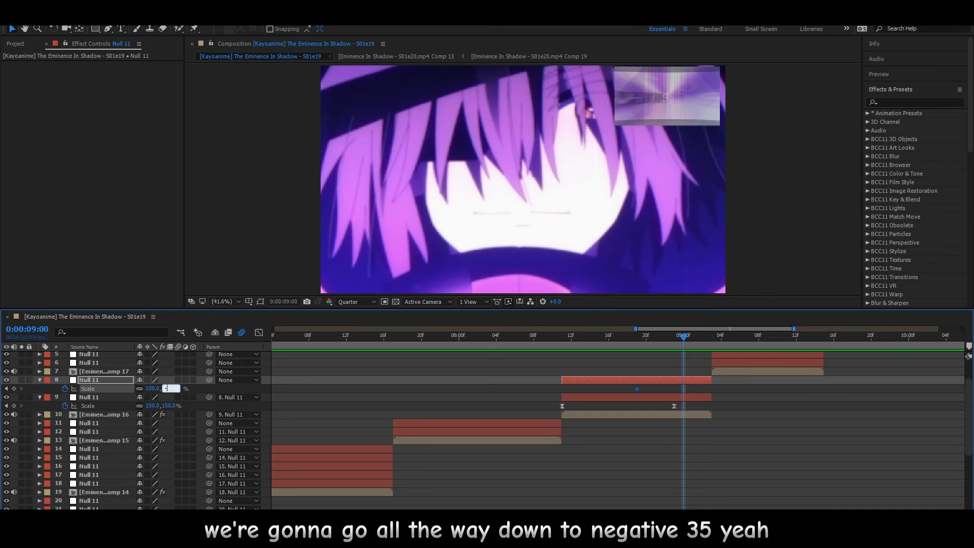
{"action": "type", "text": "20"}
{"action": "key", "text": "Return"}
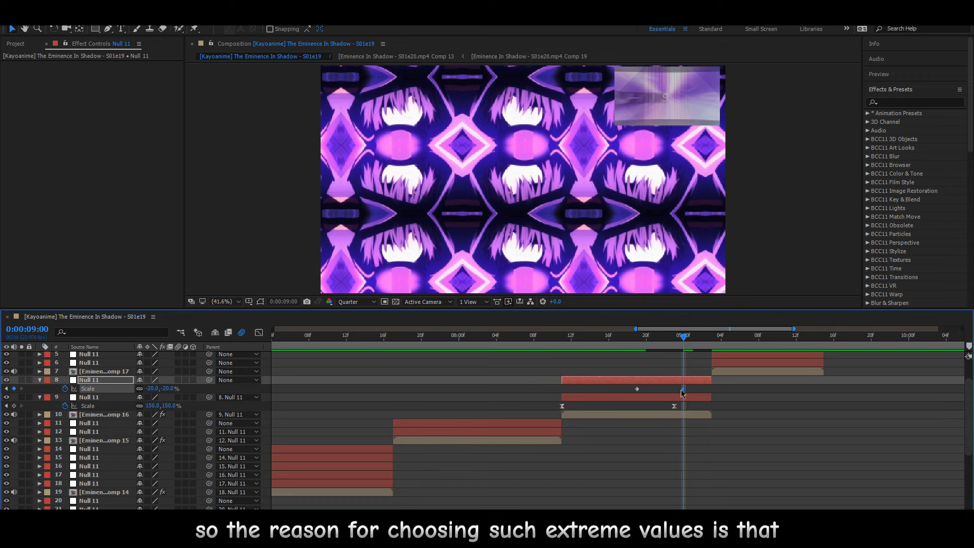
Apply Easy Ease to the upper null's Scale keyframes and spread them to 0:00:08:18 and the clip's end at 0:00:09:03.
{"action": "left_click_drag", "start_coordinate": [684, 390], "coordinate": [633, 392]}
{"action": "key", "text": "F9"}
{"action": "left_click", "coordinate": [651, 399]}
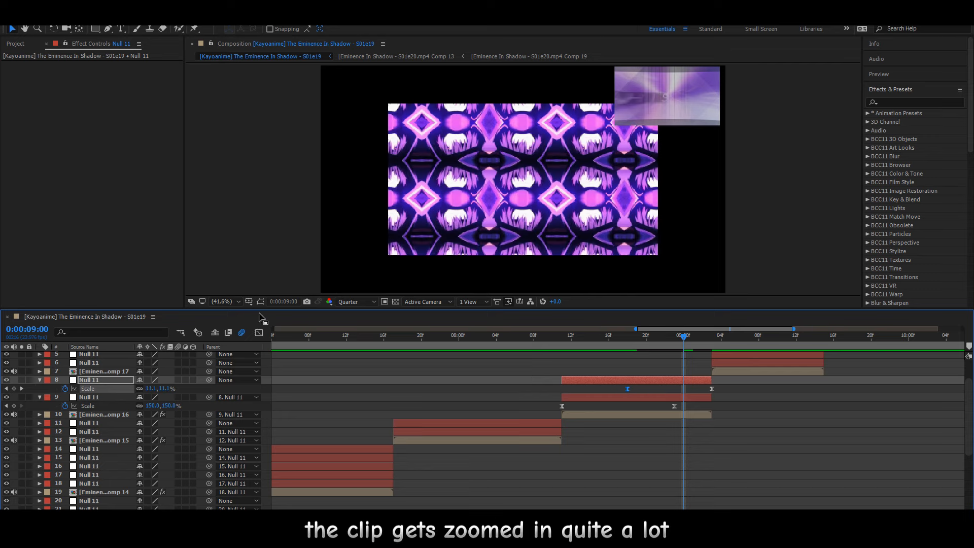
Shape the upper null's Scale value graph to start slowly and fall steeply into the last keyframe, and play back the transitions.
{"action": "left_click", "coordinate": [259, 333]}
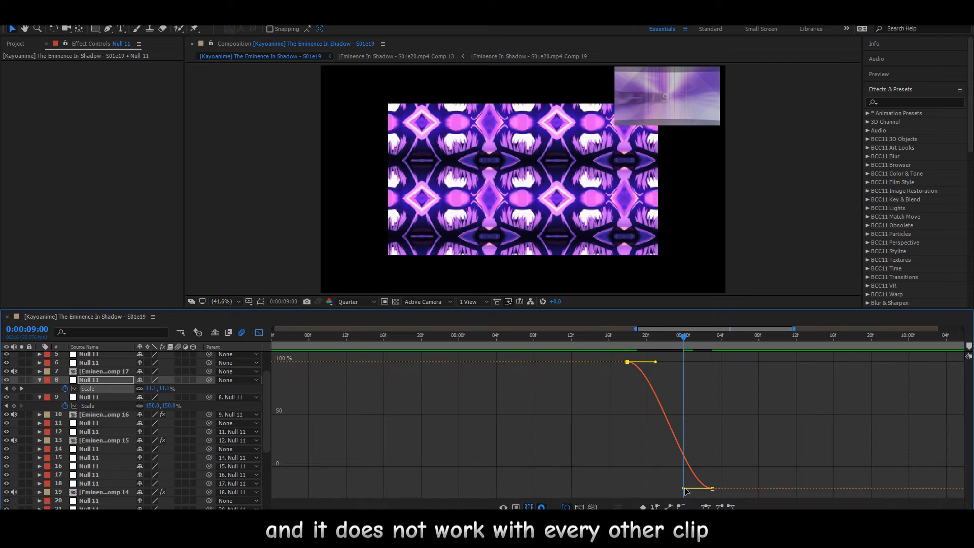
{"action": "left_click_drag", "start_coordinate": [684, 488], "coordinate": [827, 374]}
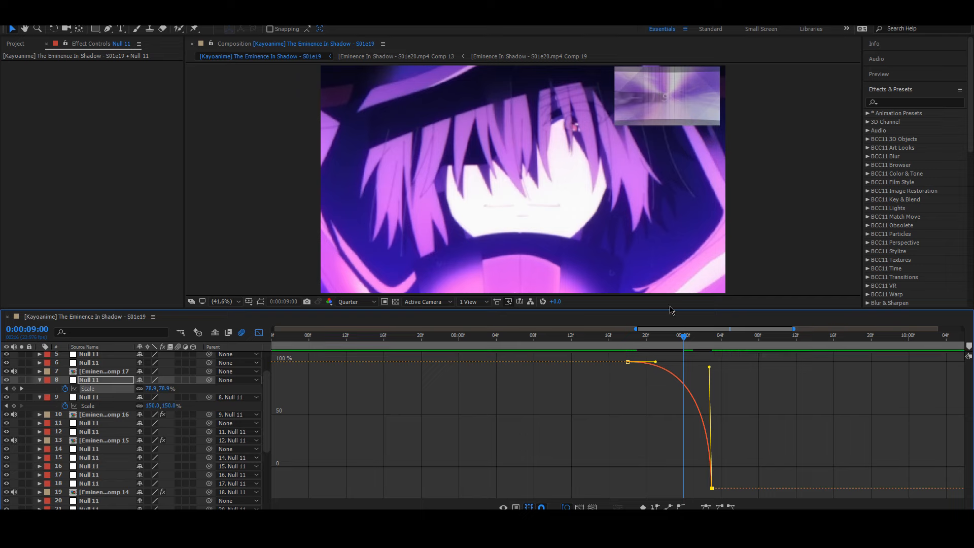
{"action": "left_click", "coordinate": [563, 341]}
{"action": "key", "text": "space"}
{"action": "left_click_drag", "start_coordinate": [649, 341], "coordinate": [439, 356]}
{"action": "key", "text": "space"}
{"action": "key", "text": "space"}
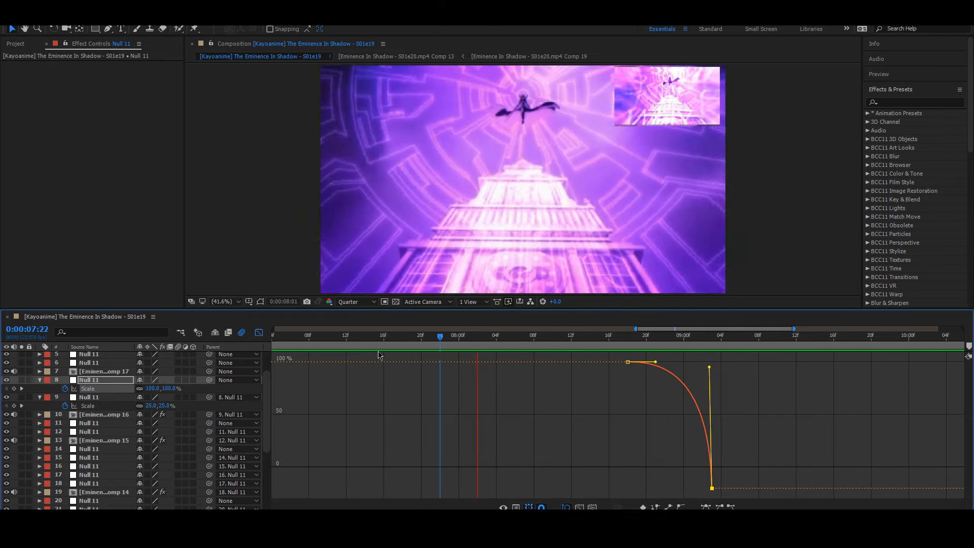
{"action": "key", "text": "space"}
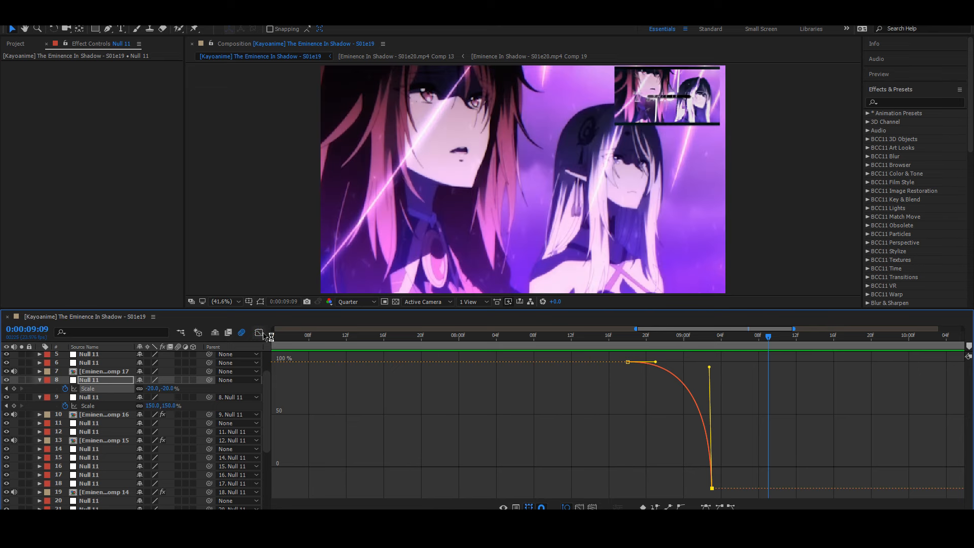
Add a Rotation keyframe of -20° at 0:00:08:11 on the lower null parenting the Comp 16 clip.
{"action": "left_click", "coordinate": [261, 333]}
{"action": "left_click_drag", "start_coordinate": [576, 343], "coordinate": [564, 343]}
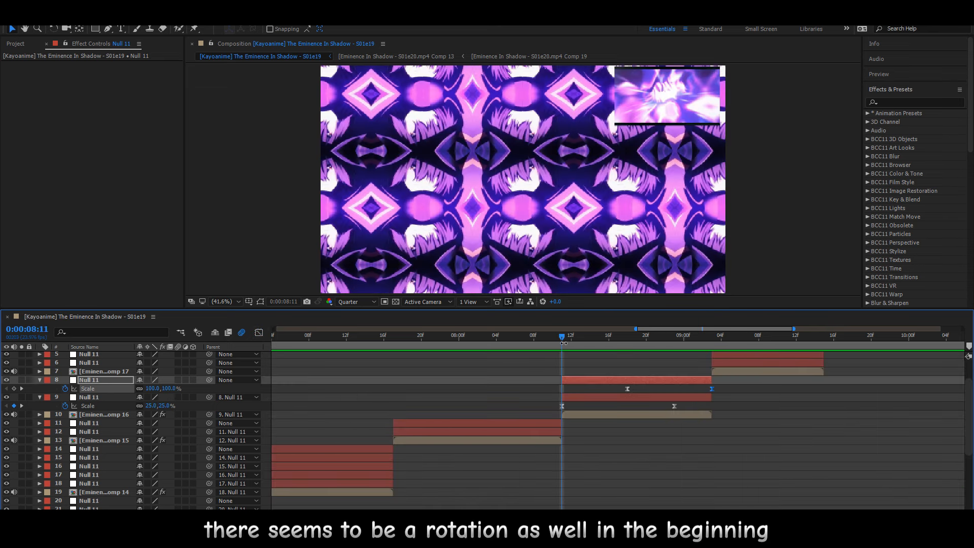
{"action": "left_click", "coordinate": [563, 401]}
{"action": "key", "text": "alt+shift+r"}
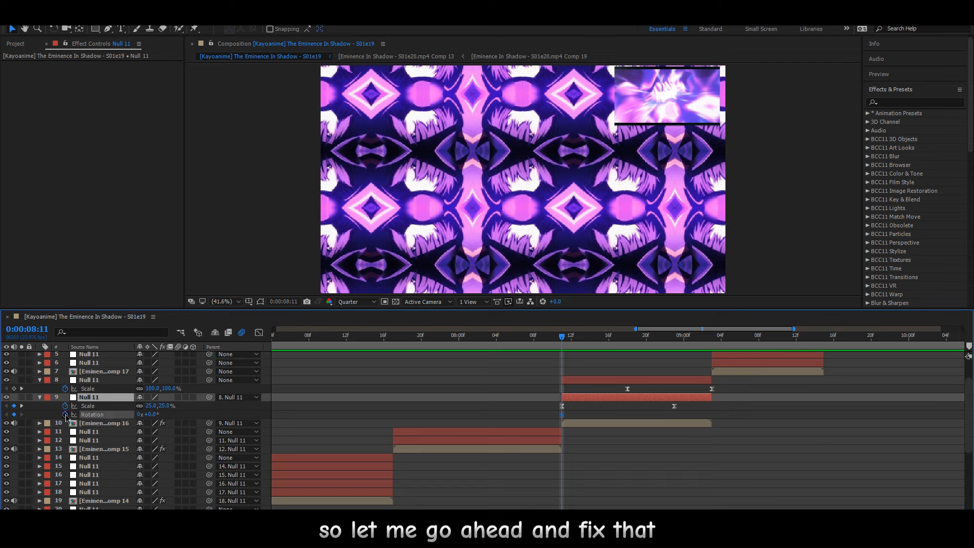
{"action": "key", "text": "space"}
{"action": "key", "text": "space"}
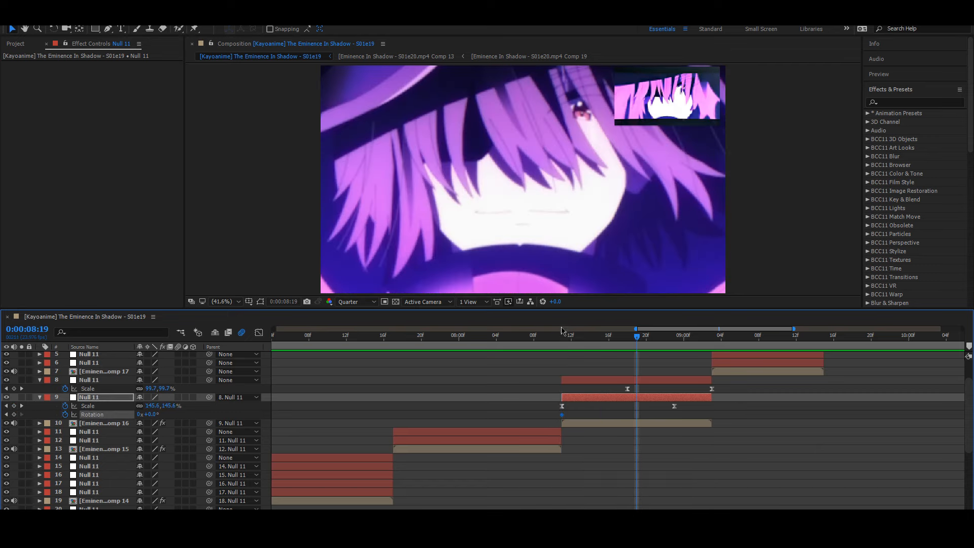
{"action": "left_click", "coordinate": [565, 339]}
{"action": "key", "text": "space"}
{"action": "key", "text": "space"}
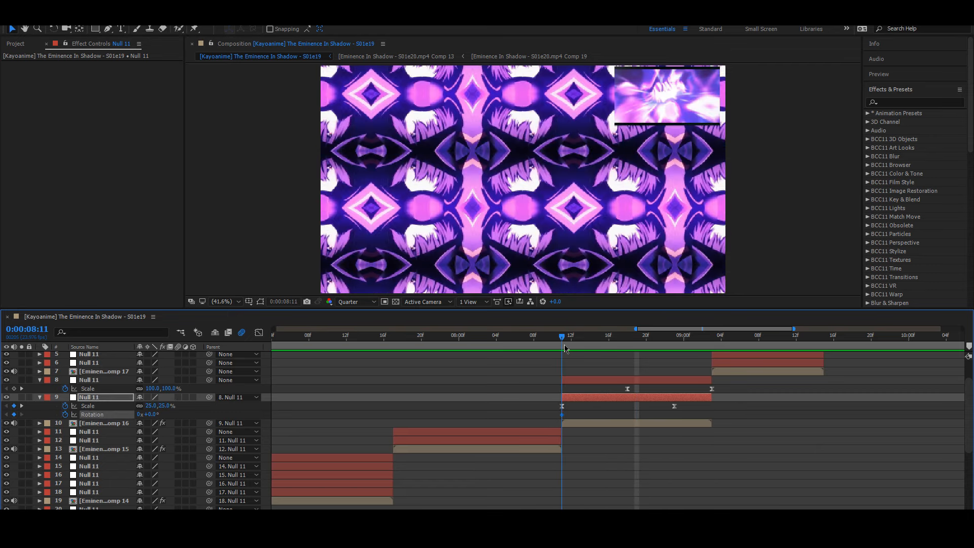
{"action": "left_click_drag", "start_coordinate": [152, 414], "coordinate": [150, 417]}
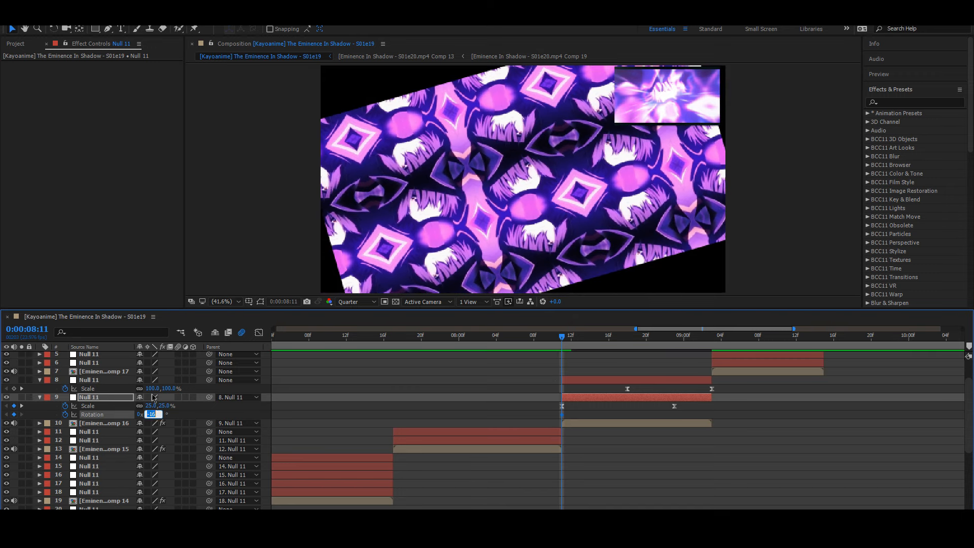
{"action": "key", "text": "Return"}
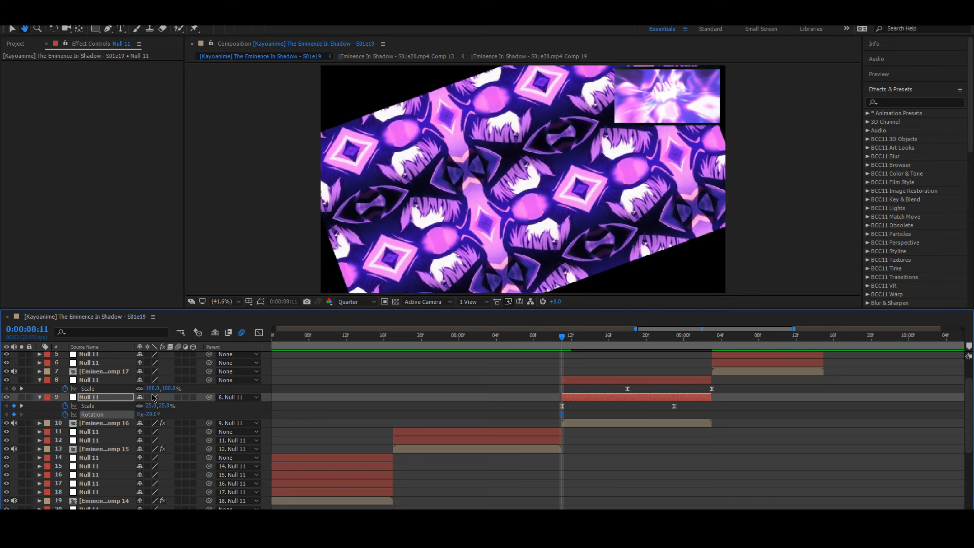
At 0:00:08:21, set the lower null's Rotation to 20°.
{"action": "key", "text": "space"}
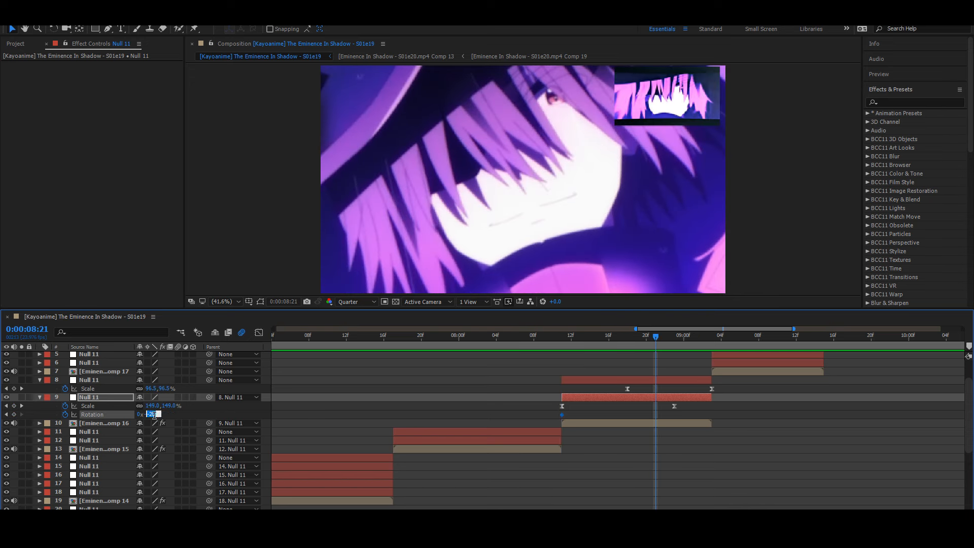
{"action": "type", "text": "10"}
{"action": "key", "text": "Return"}
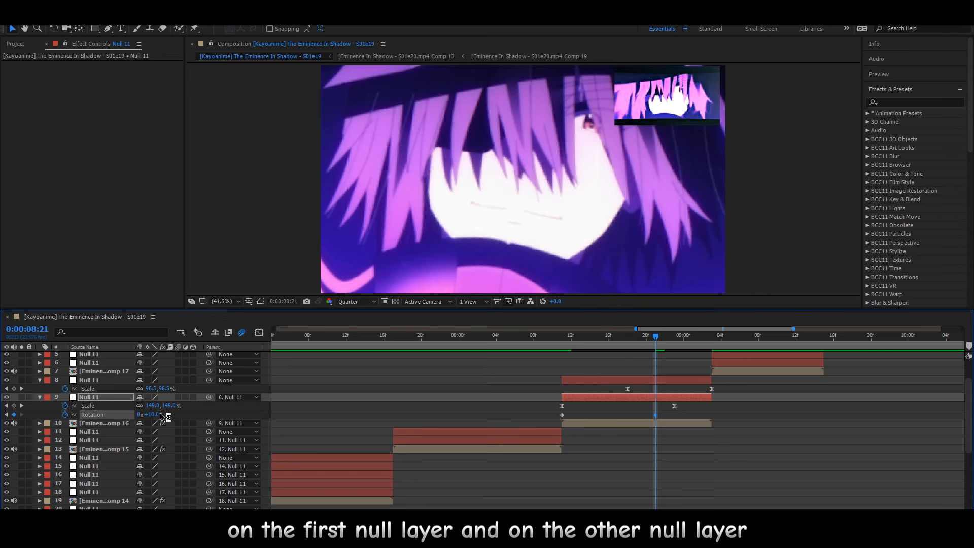
{"action": "type", "text": "20"}
{"action": "key", "text": "Return"}
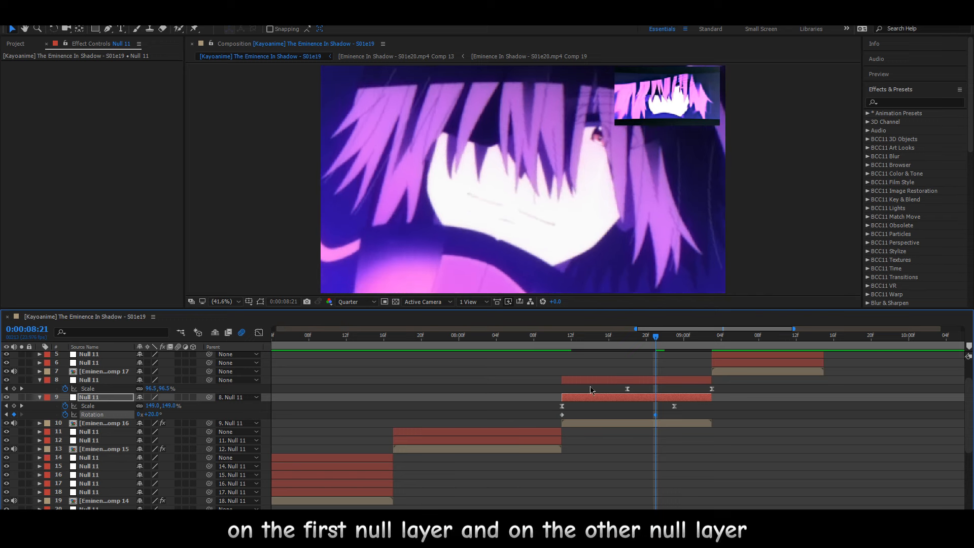
Move the closing Rotation keyframe to 0:00:08:23, apply Easy Ease to both Rotation keyframes, and show their value graph.
{"action": "left_click_drag", "start_coordinate": [656, 415], "coordinate": [555, 411]}
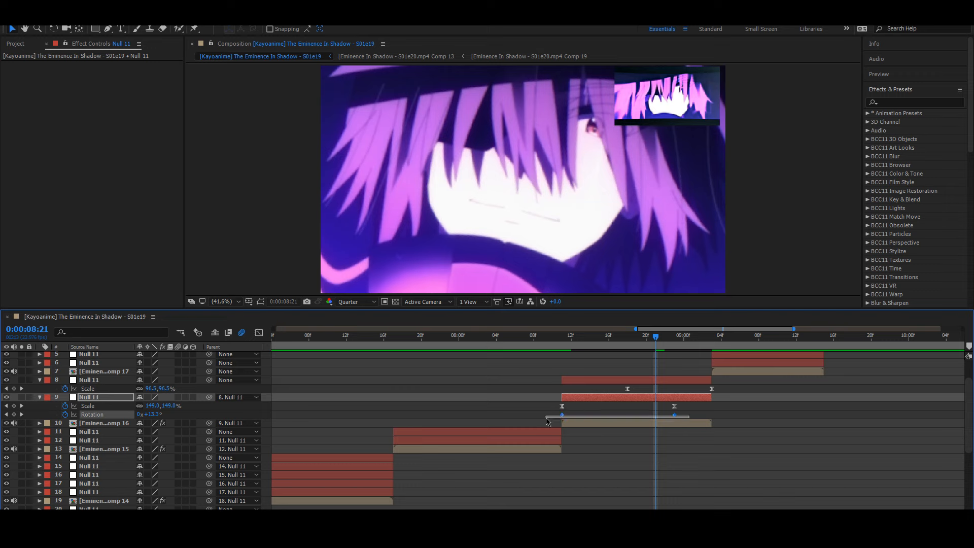
{"action": "key", "text": "F9"}
{"action": "left_click", "coordinate": [259, 333]}
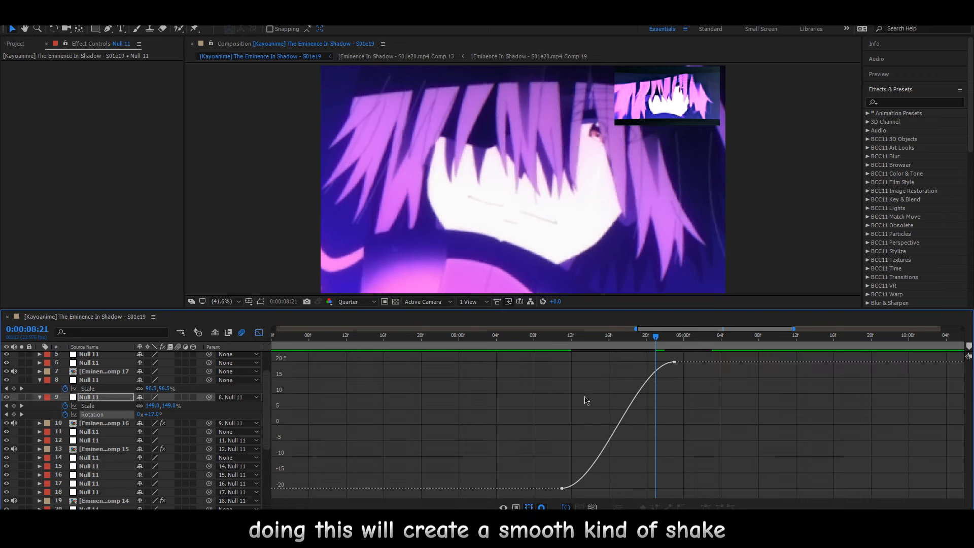
Shape the lower null's Rotation value graph to rise steeply from the first keyframe and ease into the last, and play back the result.
{"action": "left_click_drag", "start_coordinate": [700, 394], "coordinate": [625, 349]}
{"action": "left_click_drag", "start_coordinate": [556, 340], "coordinate": [623, 451]}
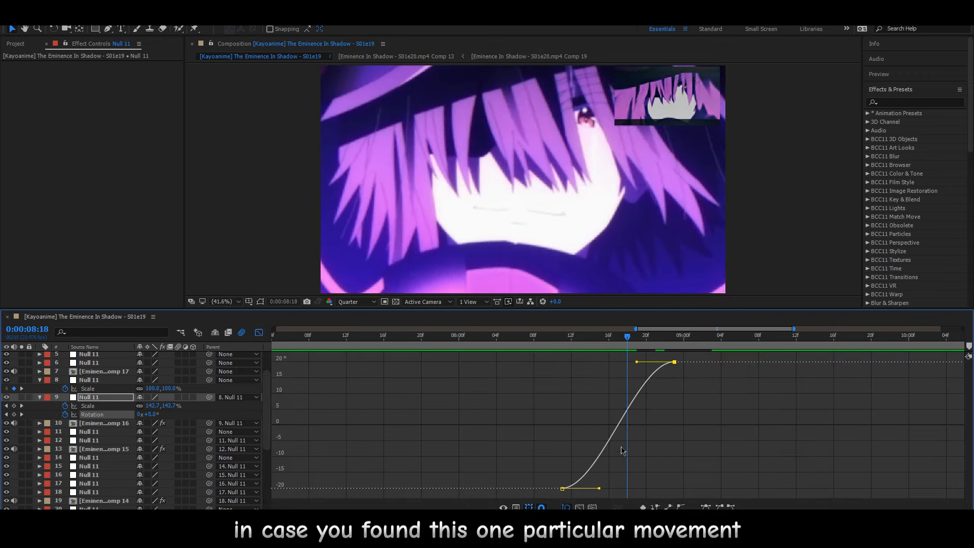
{"action": "left_click_drag", "start_coordinate": [599, 491], "coordinate": [564, 429]}
{"action": "left_click", "coordinate": [514, 338]}
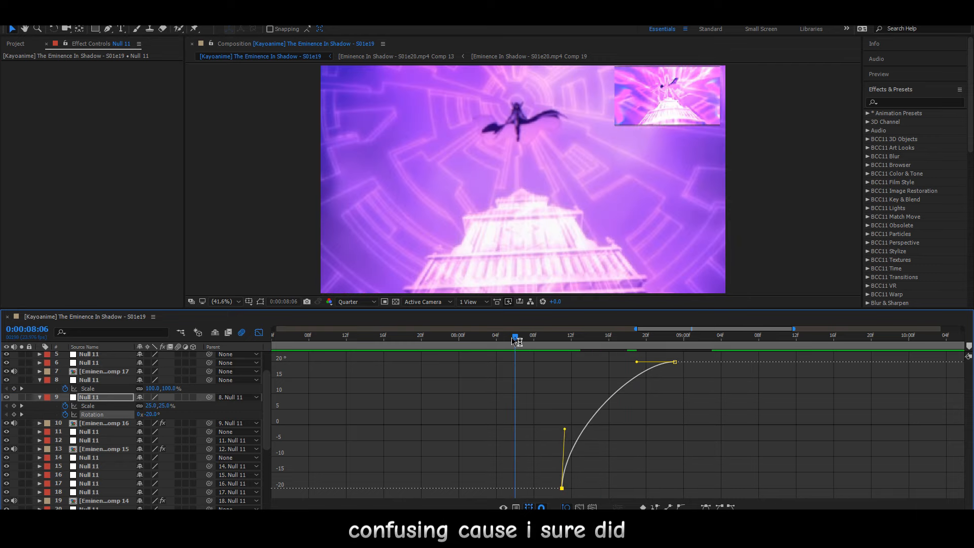
{"action": "left_click_drag", "start_coordinate": [512, 339], "coordinate": [399, 337]}
{"action": "key", "text": "space"}
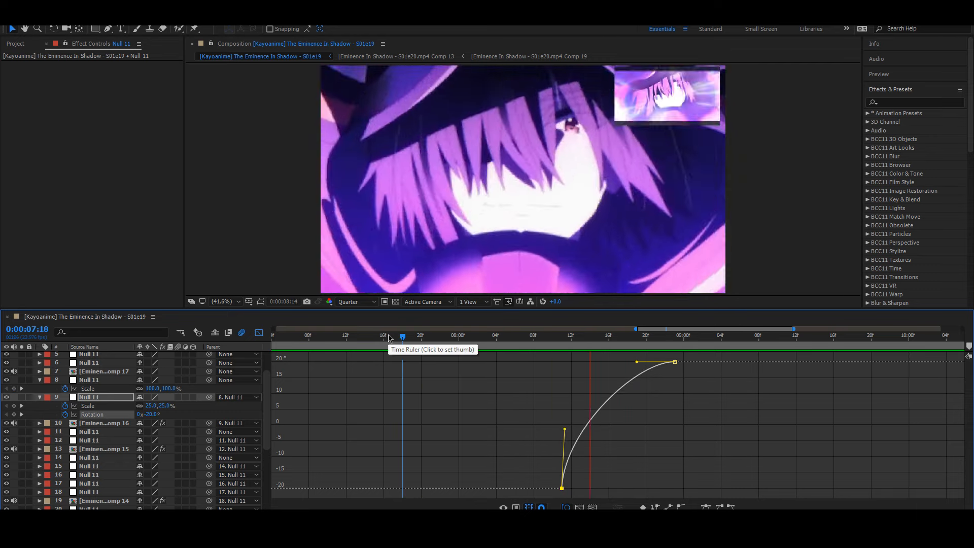
{"action": "key", "text": "space"}
{"action": "left_click", "coordinate": [259, 333]}
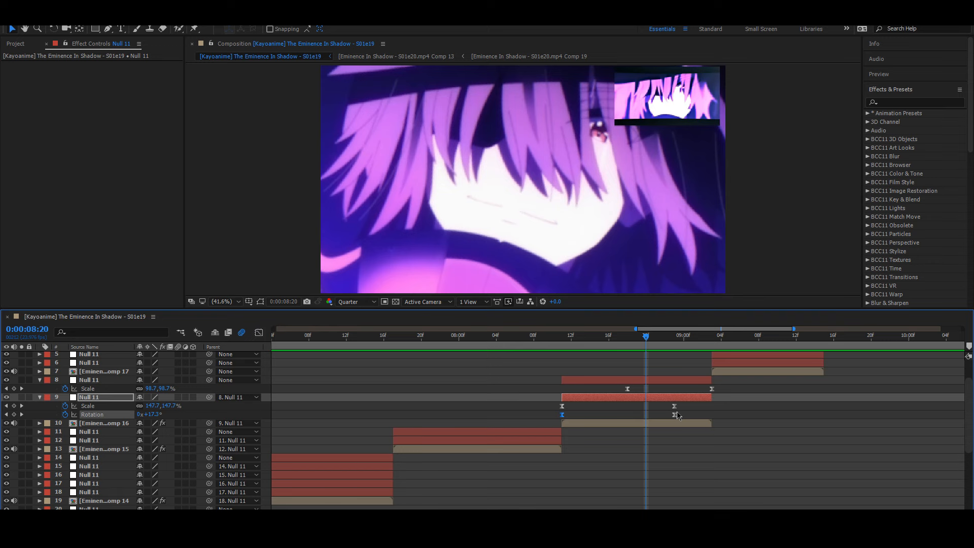
Add a 0° Rotation keyframe on the upper null of the Comp 16 clip, aligned with its first Scale keyframe.
{"action": "left_click", "coordinate": [639, 383]}
{"action": "key", "text": "shift+r"}
{"action": "left_click", "coordinate": [66, 397]}
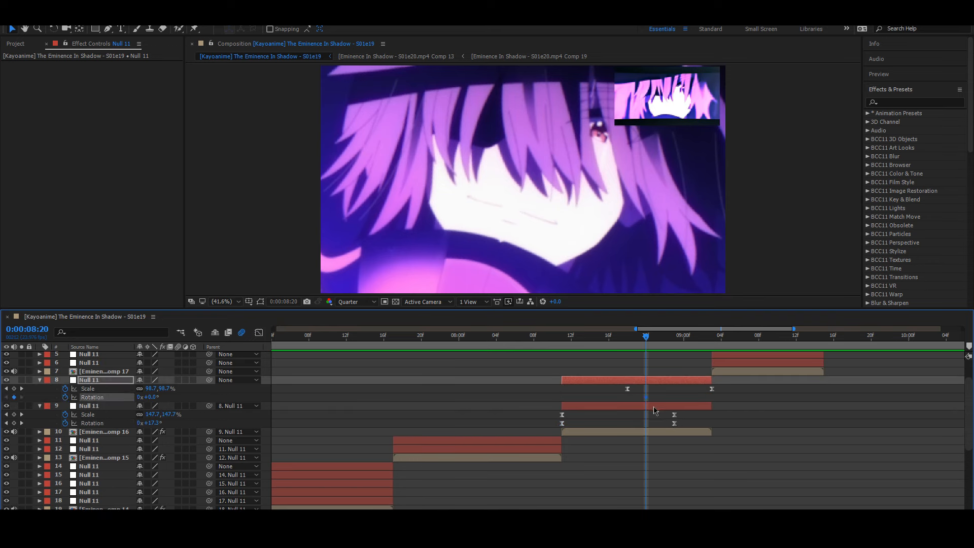
{"action": "left_click_drag", "start_coordinate": [647, 399], "coordinate": [628, 398]}
Keyframe the upper null's Rotation at -20°, align that keyframe with the last Scale keyframe, and apply Easy Ease to both Rotation keyframes.
{"action": "left_click_drag", "start_coordinate": [652, 337], "coordinate": [683, 338]}
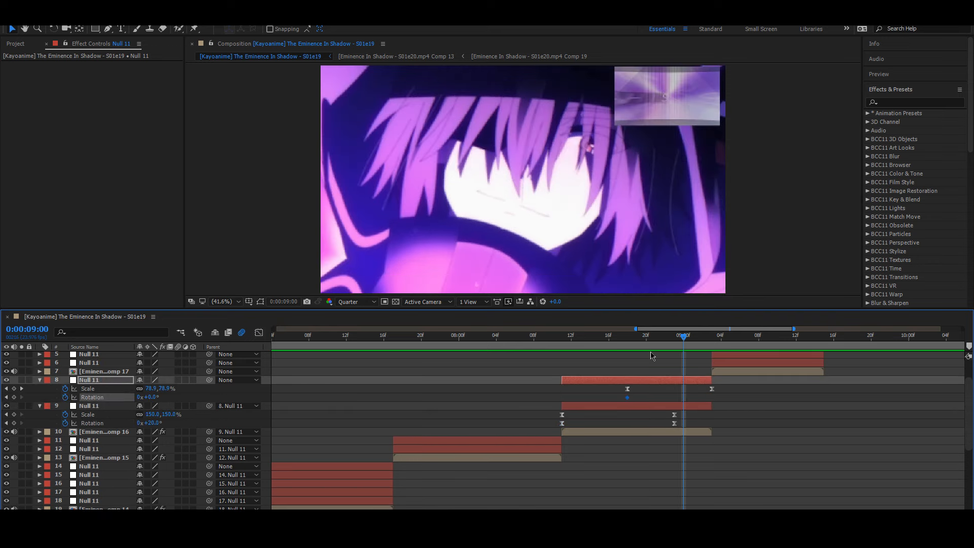
{"action": "left_click_drag", "start_coordinate": [156, 401], "coordinate": [144, 399]}
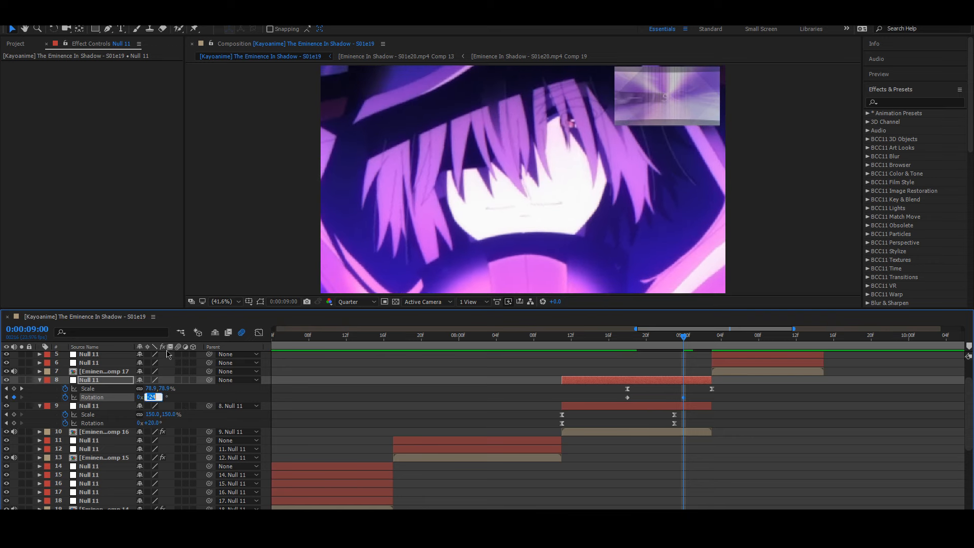
{"action": "type", "text": "0"}
{"action": "key", "text": "Return"}
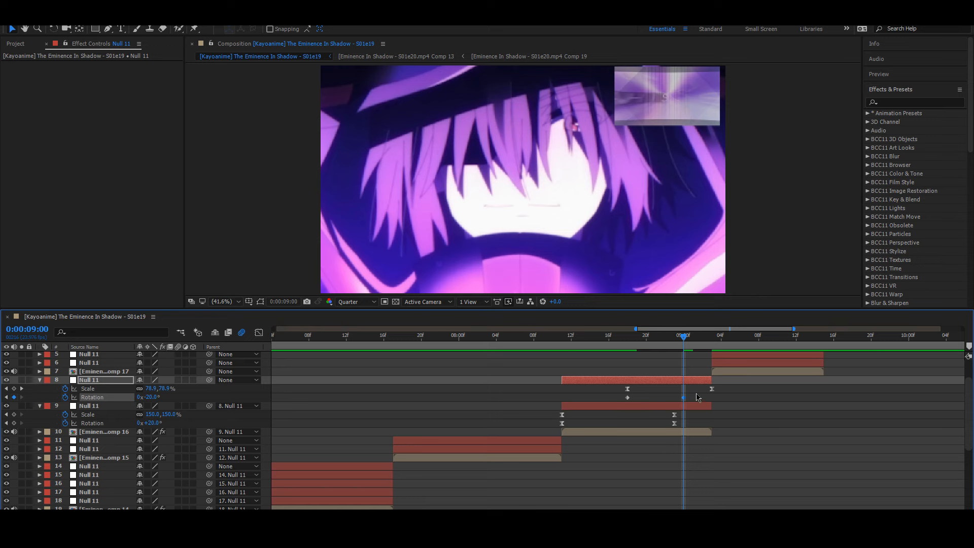
{"action": "left_click_drag", "start_coordinate": [683, 397], "coordinate": [580, 405]}
{"action": "left_click", "coordinate": [583, 401]}
{"action": "key", "text": "F9"}
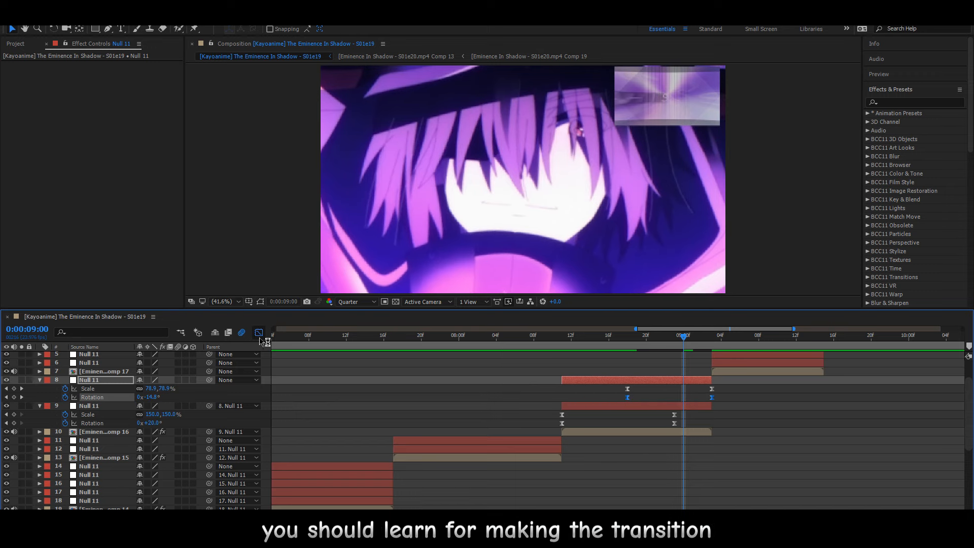
Shape the upper null's Rotation value graph to start slowly and fall steeply into the last keyframe.
{"action": "left_click", "coordinate": [712, 488]}
{"action": "left_click_drag", "start_coordinate": [684, 488], "coordinate": [756, 383]}
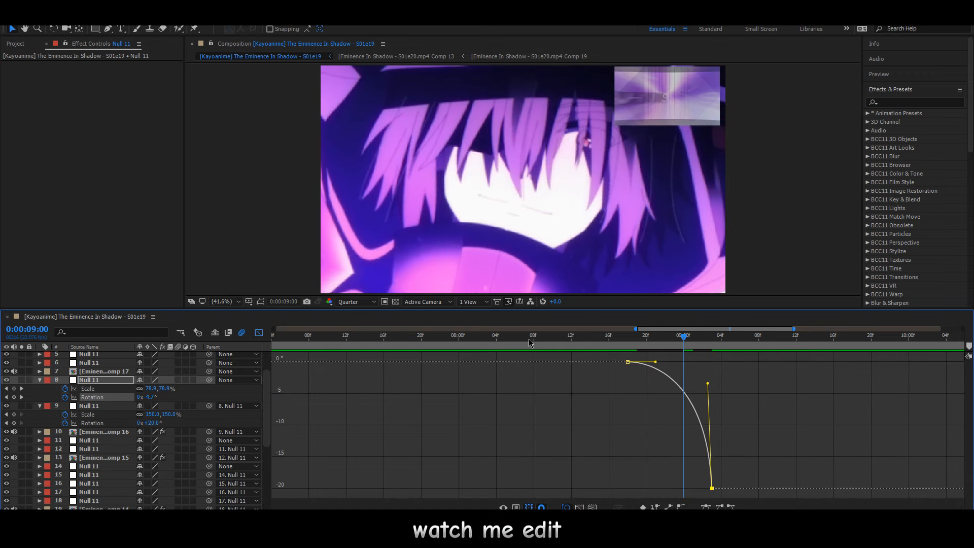
{"action": "key", "text": "shift+F3"}
Change the lower null's closing Rotation keyframe at 0:00:08:23 to 15°.
{"action": "left_click", "coordinate": [678, 348]}
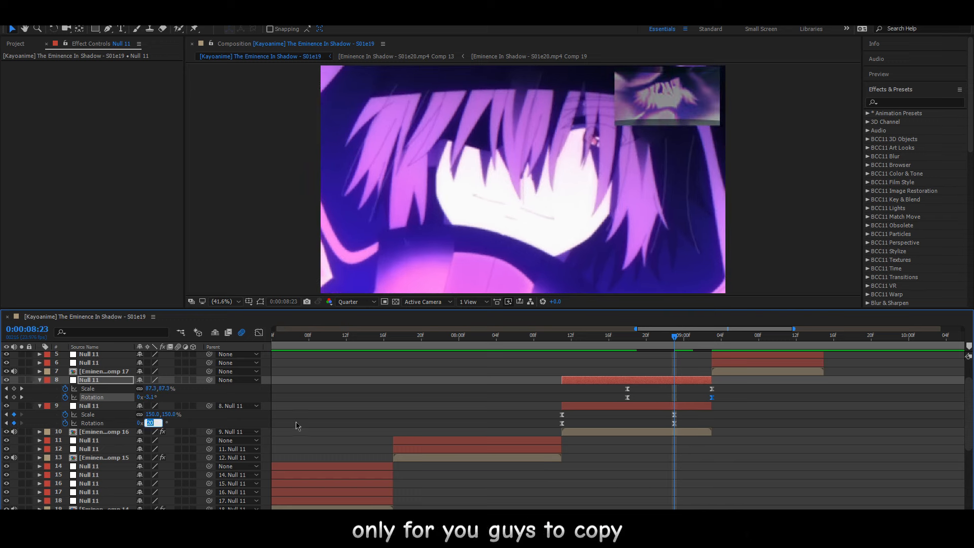
{"action": "type", "text": "15"}
{"action": "key", "text": "Return"}
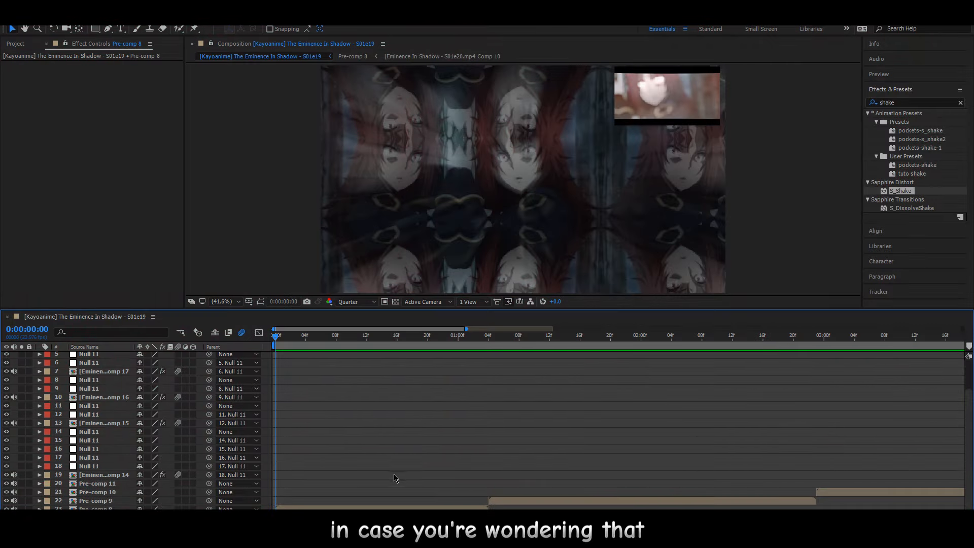
Apply the Optics Compensation effect to Pre-comp 8 at the start of the timeline and enable Reverse Lens Distortion.
{"action": "mouse_move", "coordinate": [293, 338]}
{"action": "left_mouse_down"}
{"action": "mouse_move", "coordinate": [305, 345]}
{"action": "mouse_move", "coordinate": [291, 350]}
{"action": "left_mouse_up"}
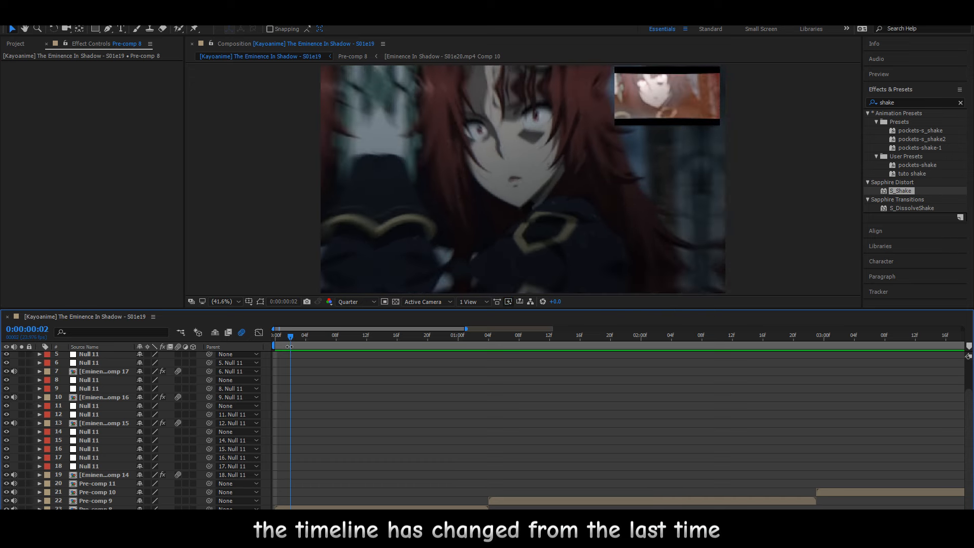
{"action": "left_click", "coordinate": [303, 507]}
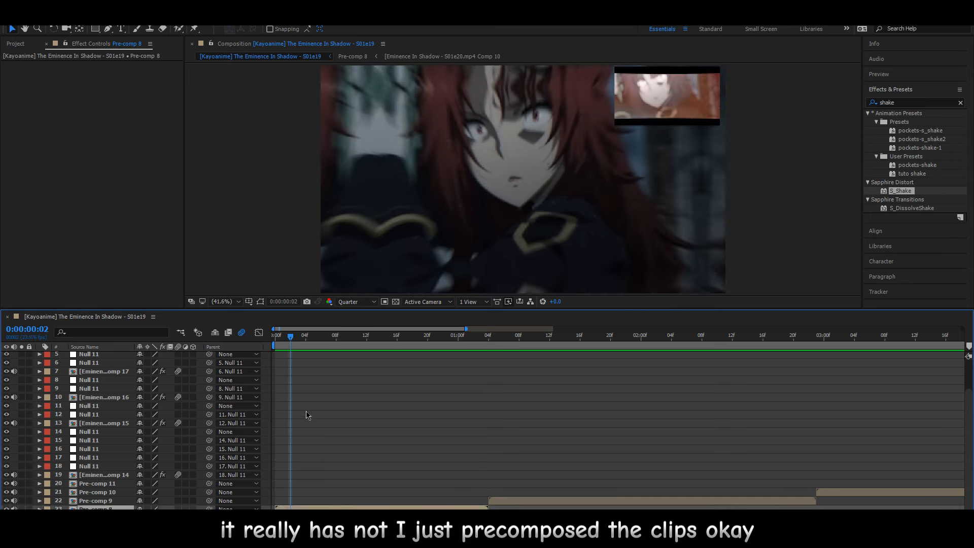
{"action": "left_click_drag", "start_coordinate": [300, 340], "coordinate": [266, 348]}
{"action": "key", "text": "ctrl+space"}
{"action": "type", "text": "opti"}
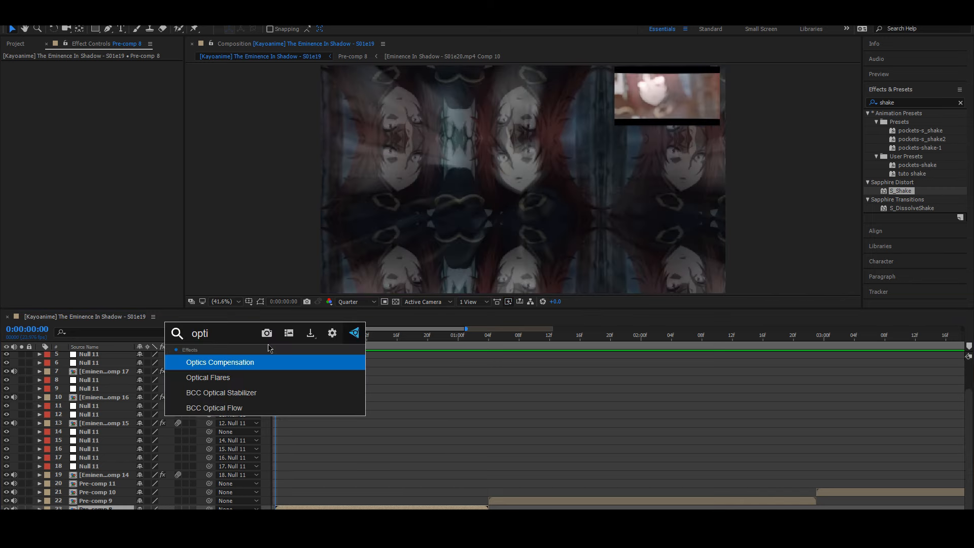
{"action": "key", "text": "Return"}
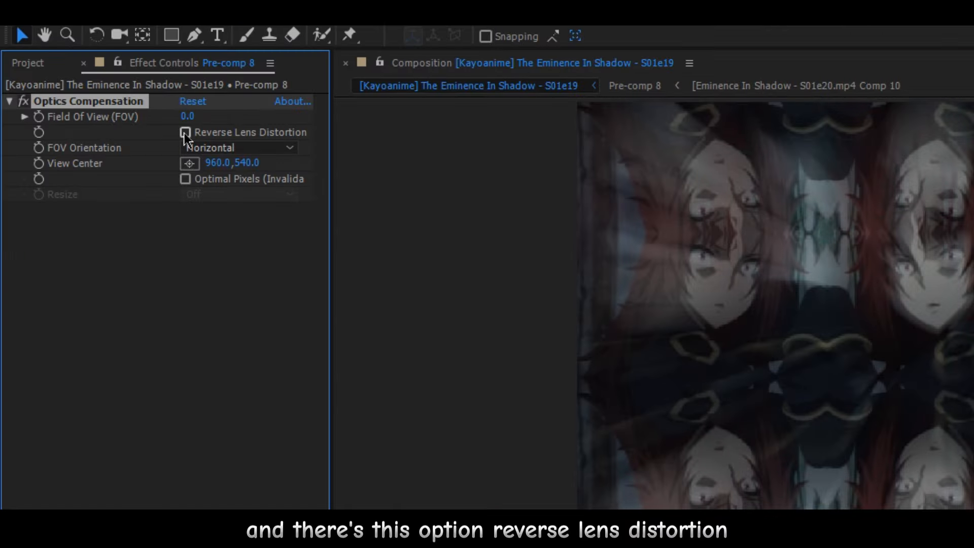
{"action": "left_click", "coordinate": [184, 132]}
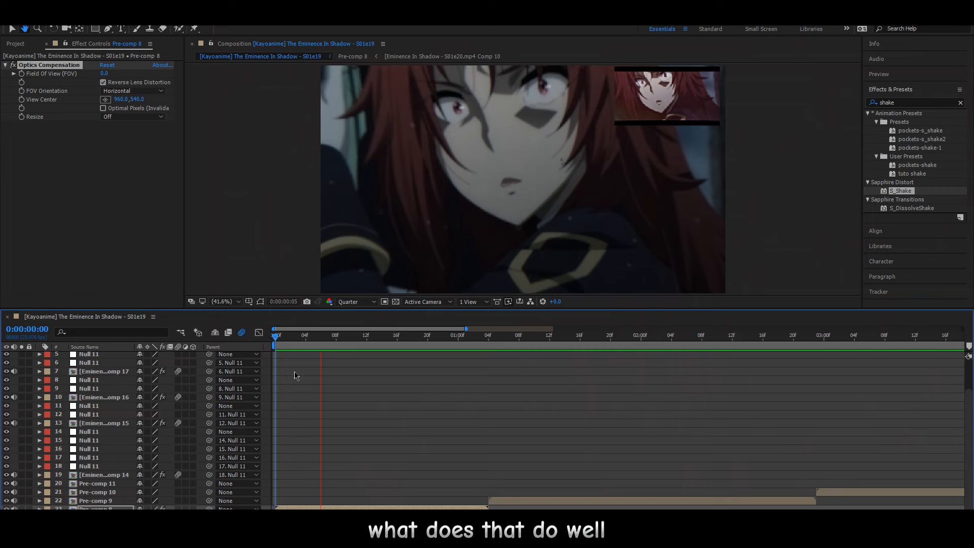
Add a Field Of View keyframe of 0 at 0:00:00:07 on Pre-comp 8 and reveal its keyframed properties in the timeline.
{"action": "key", "text": "space"}
{"action": "left_click", "coordinate": [22, 74]}
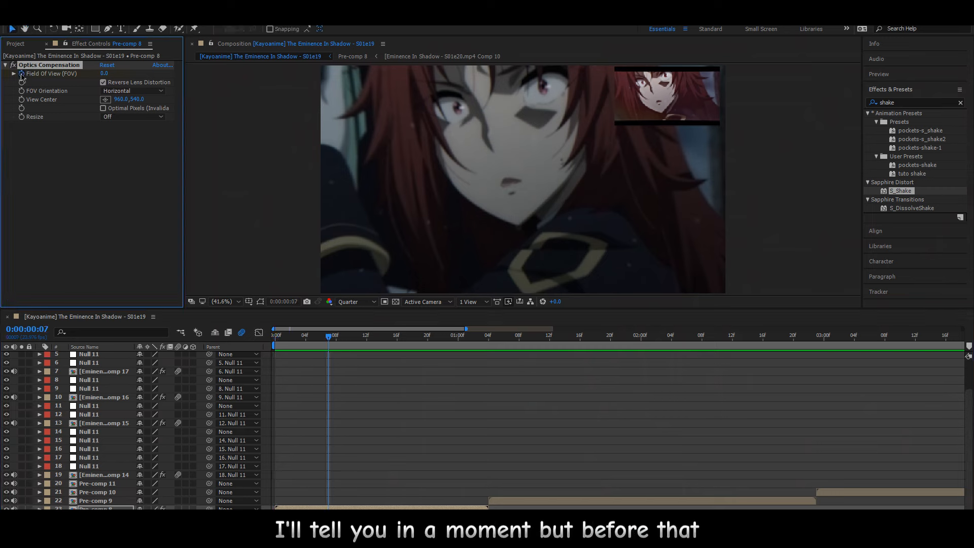
{"action": "key", "text": "u"}
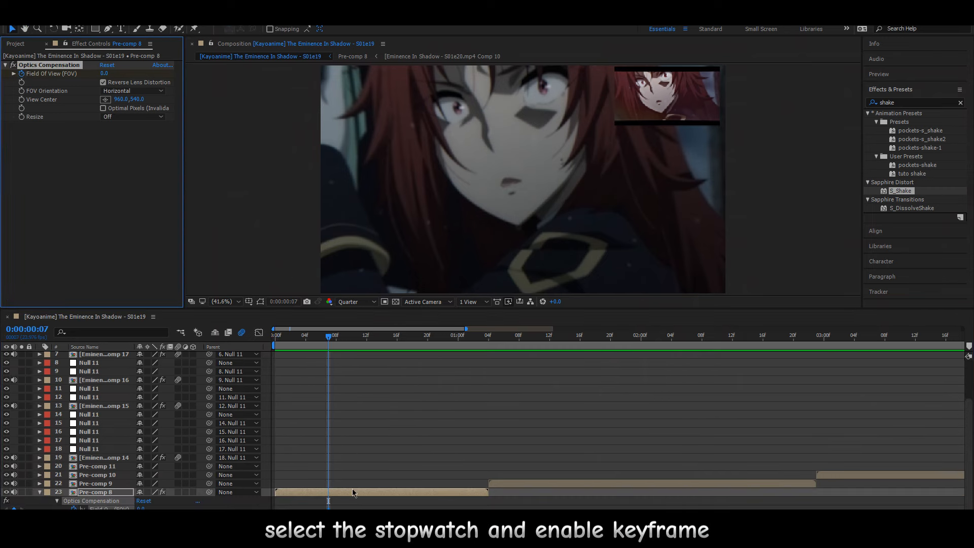
Set the Optics Compensation Field Of View on Pre-comp 8 to 59.8 at frame 7.
{"action": "left_click", "coordinate": [336, 405]}
{"action": "left_click_drag", "start_coordinate": [313, 341], "coordinate": [329, 387]}
{"action": "left_click", "coordinate": [328, 501]}
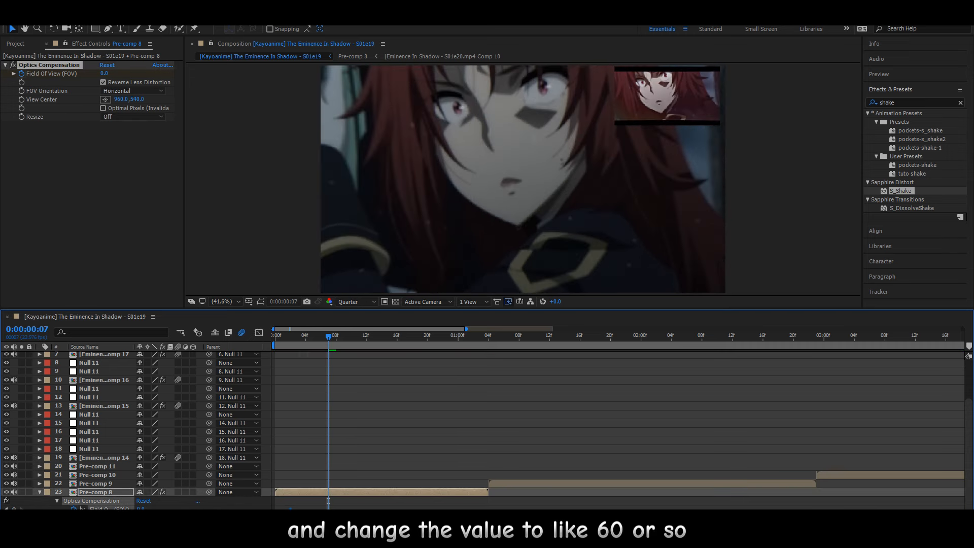
{"action": "left_click", "coordinate": [321, 509]}
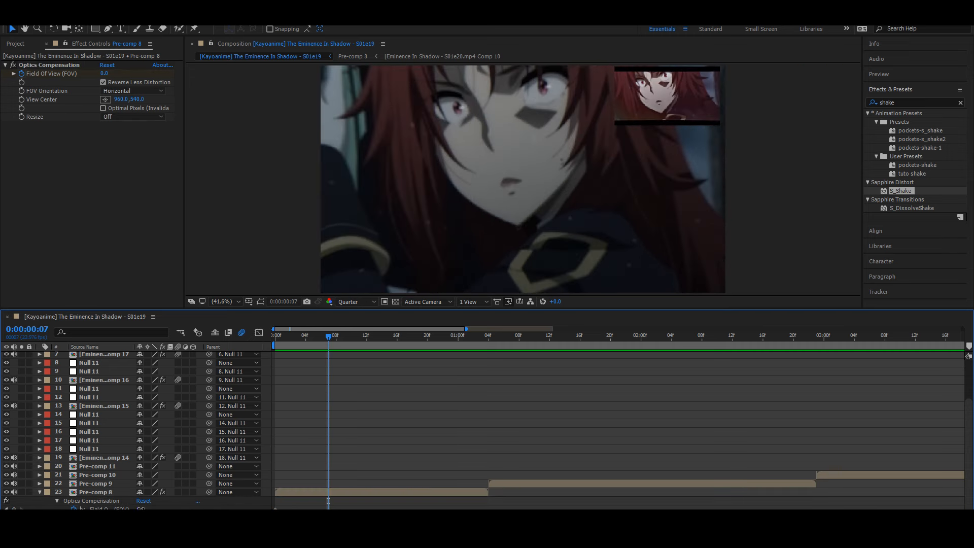
{"action": "left_click_drag", "start_coordinate": [141, 509], "coordinate": [291, 509]}
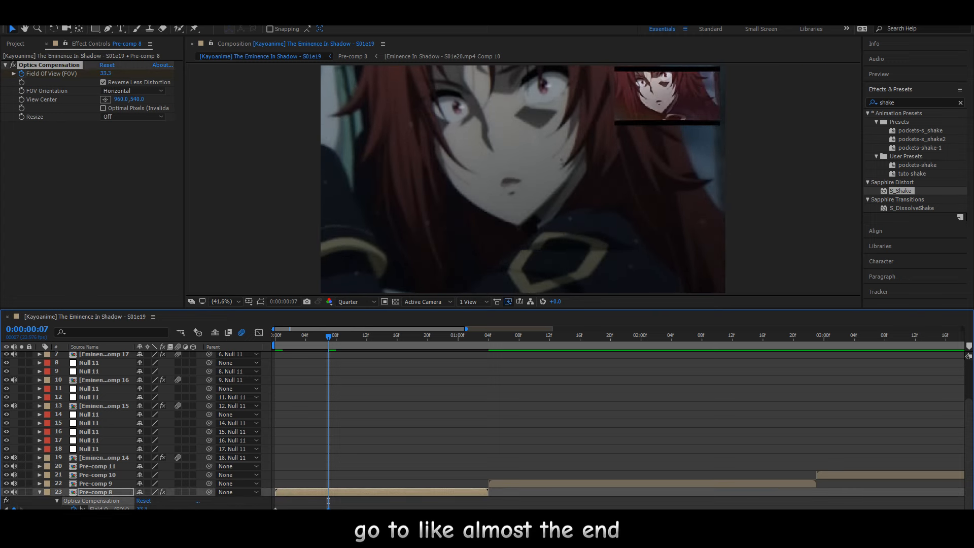
{"action": "left_click_drag", "start_coordinate": [157, 509], "coordinate": [216, 510]}
{"action": "left_click_drag", "start_coordinate": [142, 508], "coordinate": [221, 509]}
Move Pre-comp 8's second Field Of View keyframe from frame 7 to frame 11 and ease the keyframes.
{"action": "left_click", "coordinate": [360, 440]}
{"action": "left_click_drag", "start_coordinate": [329, 509], "coordinate": [360, 509]}
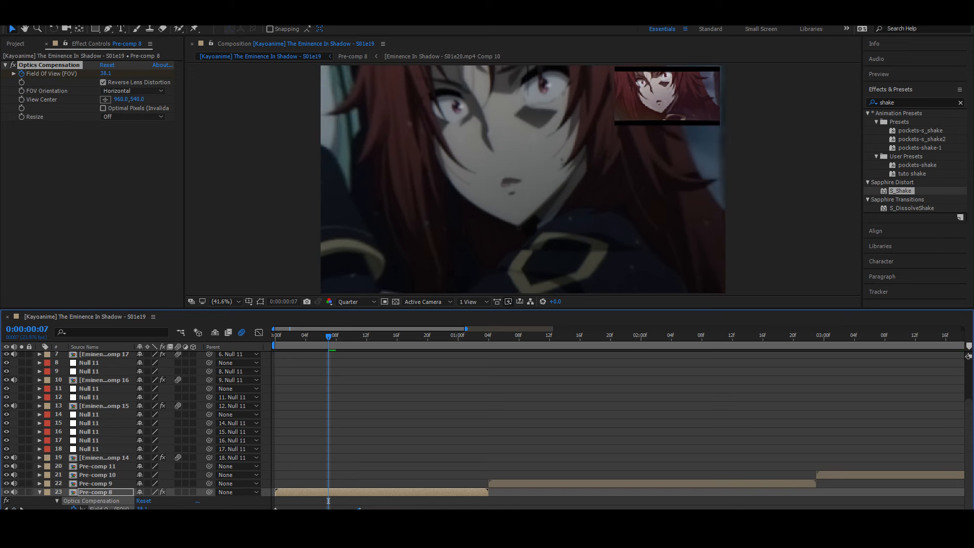
{"action": "left_click", "coordinate": [313, 364]}
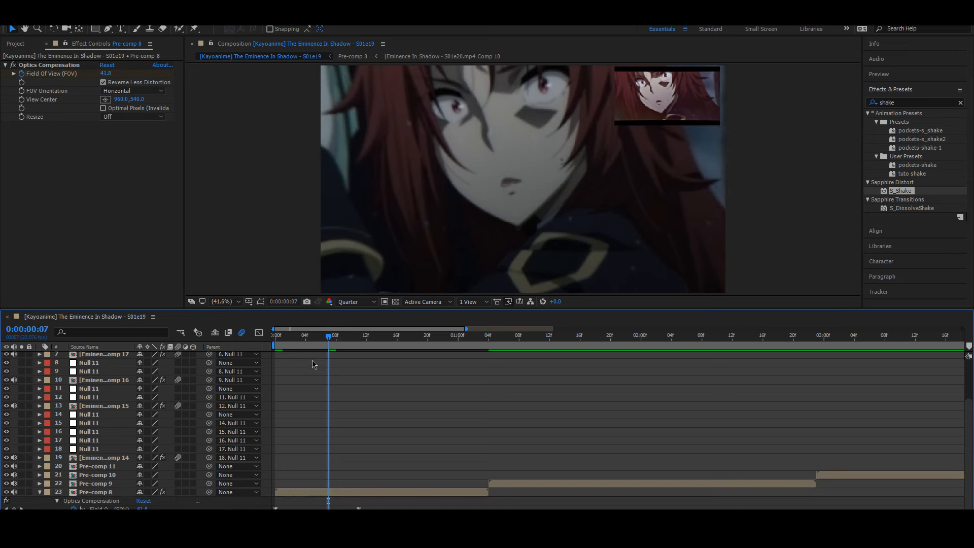
Add a Field Of View keyframe of 38.6 at frame 20 on Pre-comp 8 and shift it to frame 21.
{"action": "left_click", "coordinate": [377, 342]}
{"action": "key", "text": "space"}
{"action": "key", "text": "space"}
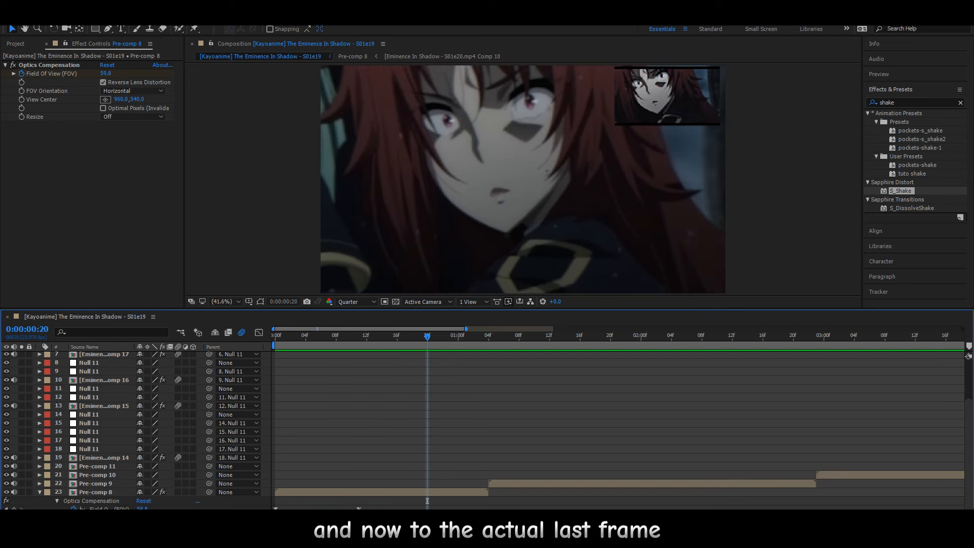
{"action": "left_click_drag", "start_coordinate": [143, 509], "coordinate": [35, 509]}
{"action": "left_click", "coordinate": [378, 482]}
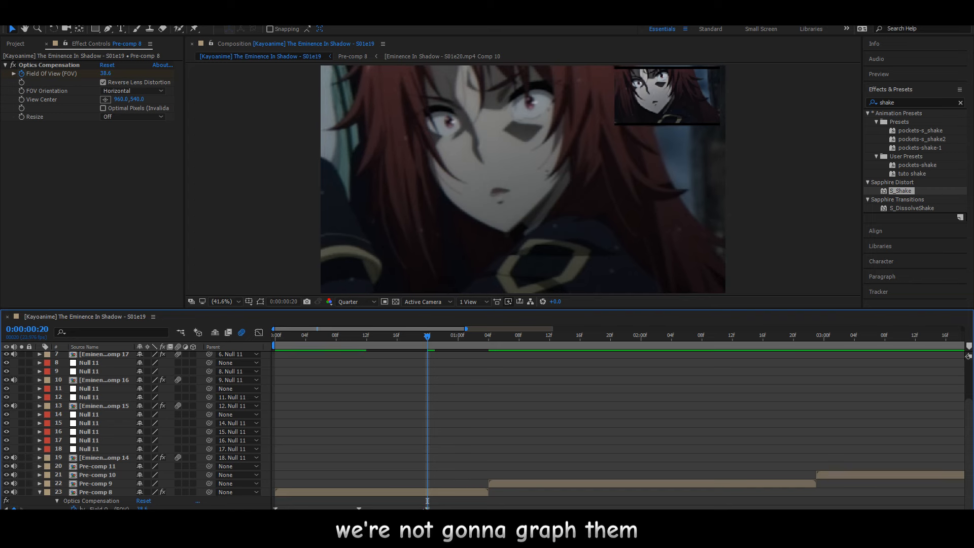
{"action": "key", "text": "ctrl+z"}
Preview Pre-comp 8's lens distortion animation from the start of the composition.
{"action": "left_click_drag", "start_coordinate": [427, 337], "coordinate": [275, 345]}
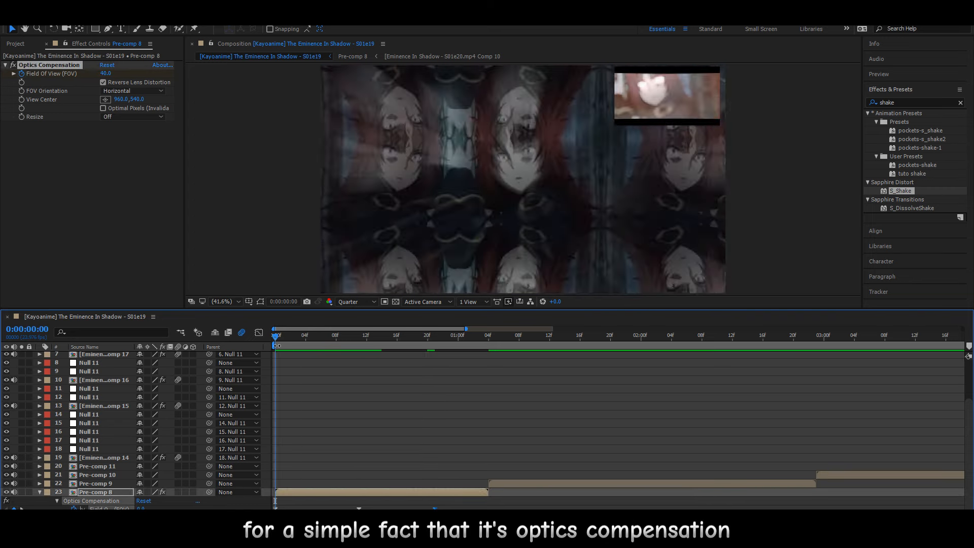
{"action": "key", "text": "space"}
{"action": "key", "text": "space"}
{"action": "key", "text": "space"}
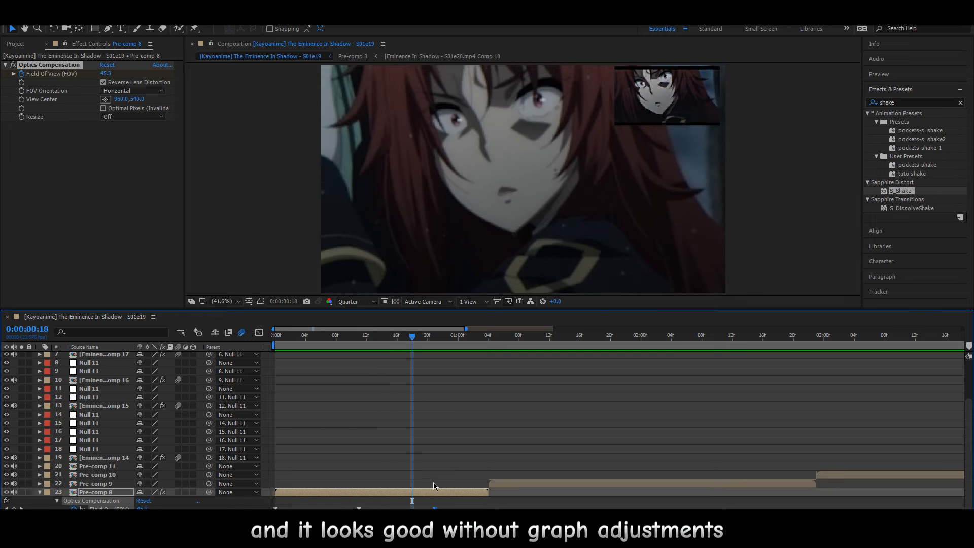
Set Pre-comp 8's Field Of View keyframe at frame 11 to 52.4.
{"action": "left_click_drag", "start_coordinate": [358, 348], "coordinate": [360, 337]}
{"action": "key", "text": "ctrl+z"}
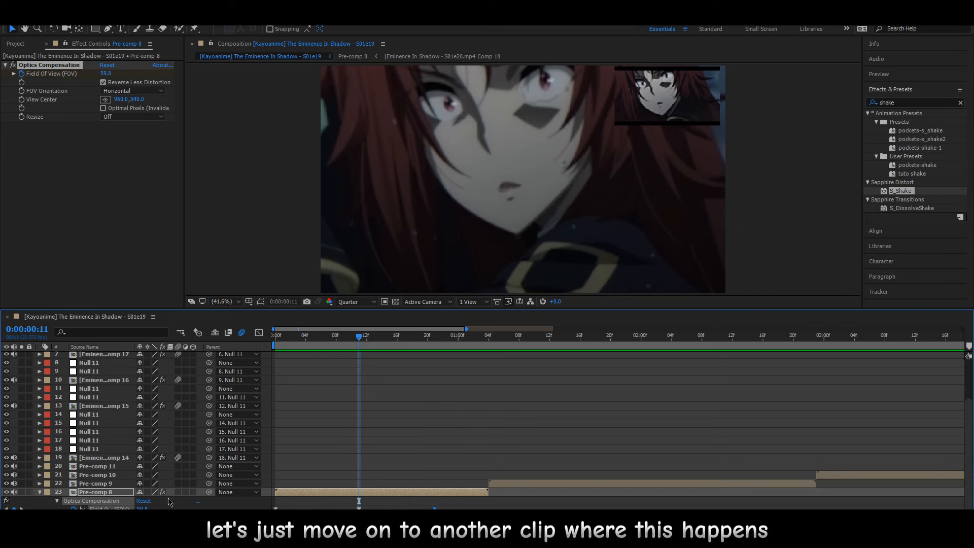
{"action": "left_click_drag", "start_coordinate": [143, 510], "coordinate": [106, 509]}
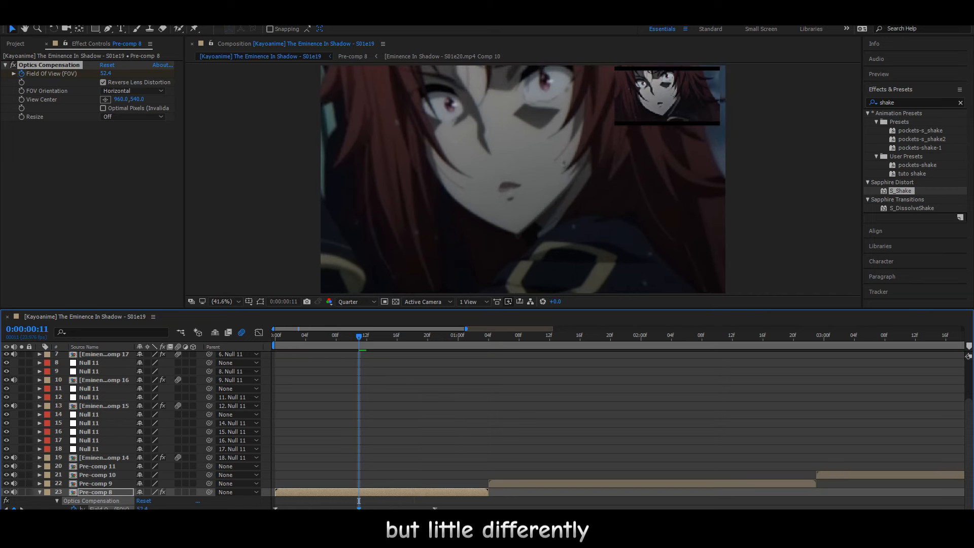
{"action": "left_click", "coordinate": [317, 431]}
Play back the composition from frame 0 to check the adjusted distortion.
{"action": "left_click_drag", "start_coordinate": [335, 339], "coordinate": [275, 339]}
{"action": "key", "text": "space"}
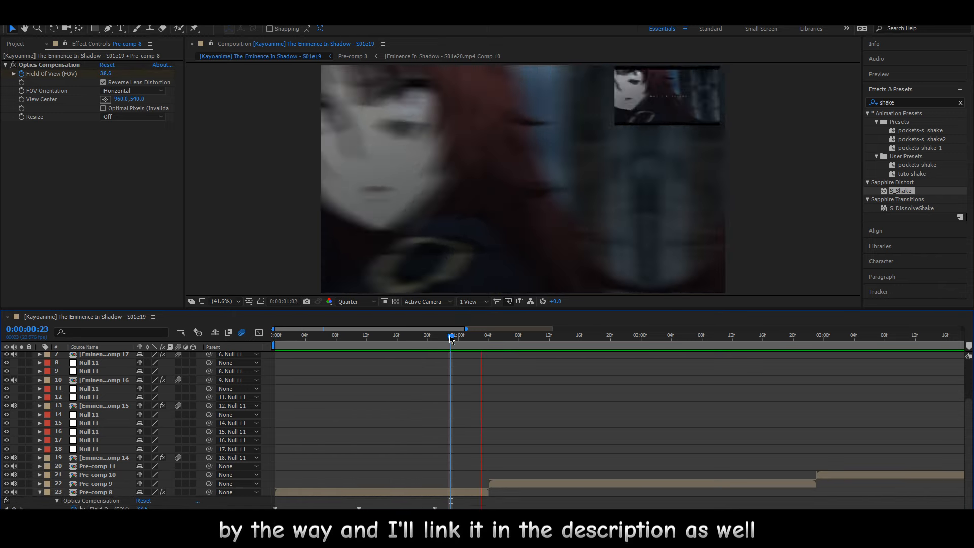
{"action": "key", "text": "space"}
Add a Field Of View keyframe of 73.2 at 0:00:01:02 on Pre-comp 8, shift it just past the layer's end and ease it.
{"action": "left_click_drag", "start_coordinate": [434, 343], "coordinate": [473, 348]}
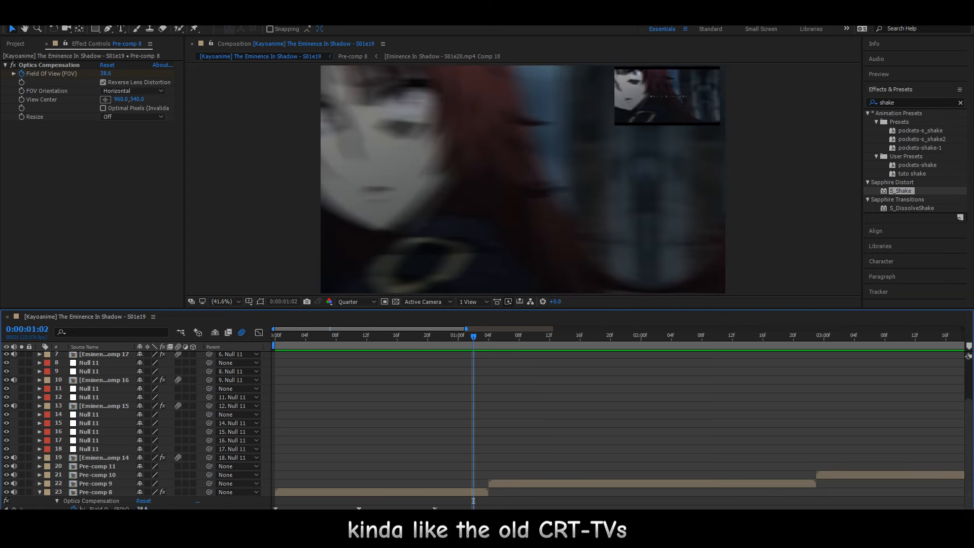
{"action": "left_click_drag", "start_coordinate": [142, 509], "coordinate": [230, 509]}
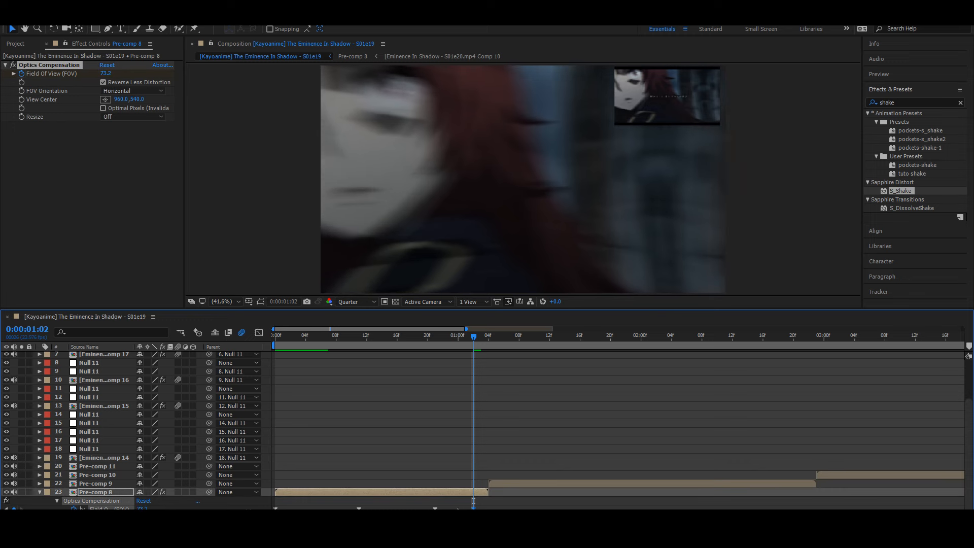
{"action": "left_click_drag", "start_coordinate": [473, 509], "coordinate": [497, 509]}
{"action": "key", "text": "F9"}
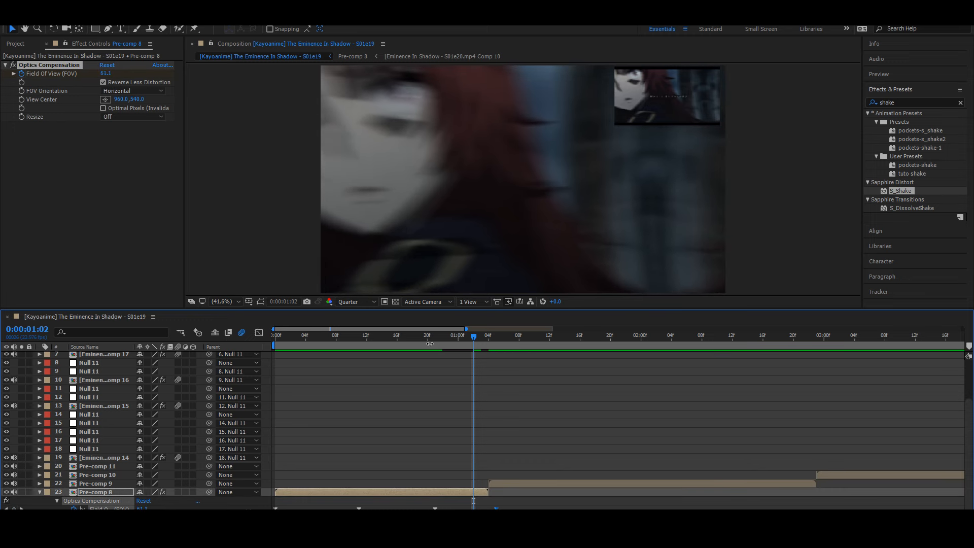
{"action": "key", "text": "space"}
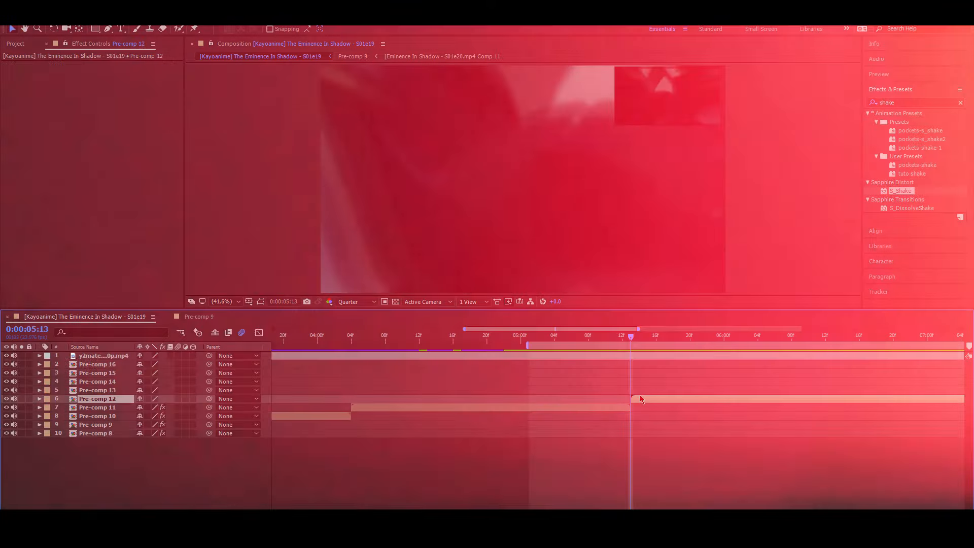
Apply Optics Compensation to Pre-comp 12 and enable Reverse Lens Distortion.
{"action": "key", "text": "ctrl+space"}
{"action": "type", "text": "opt"}
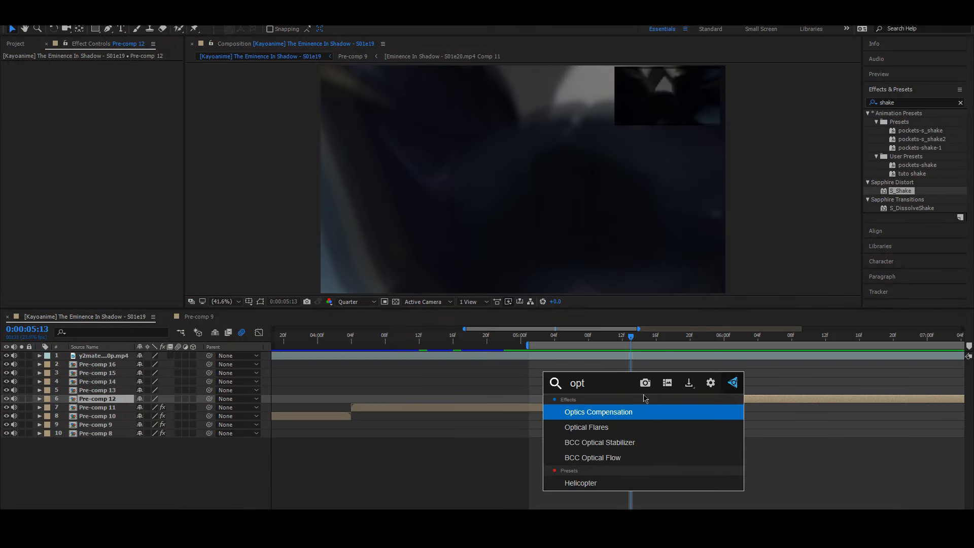
{"action": "key", "text": "Return"}
{"action": "left_click", "coordinate": [104, 83]}
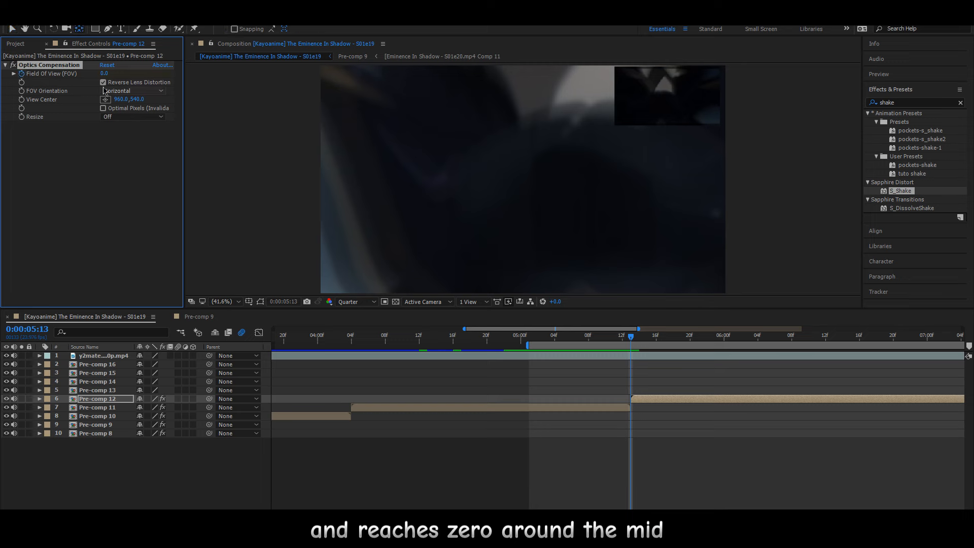
Set the Field Of View keyframe at the start of Pre-comp 12 to 100.
{"action": "key", "text": "u"}
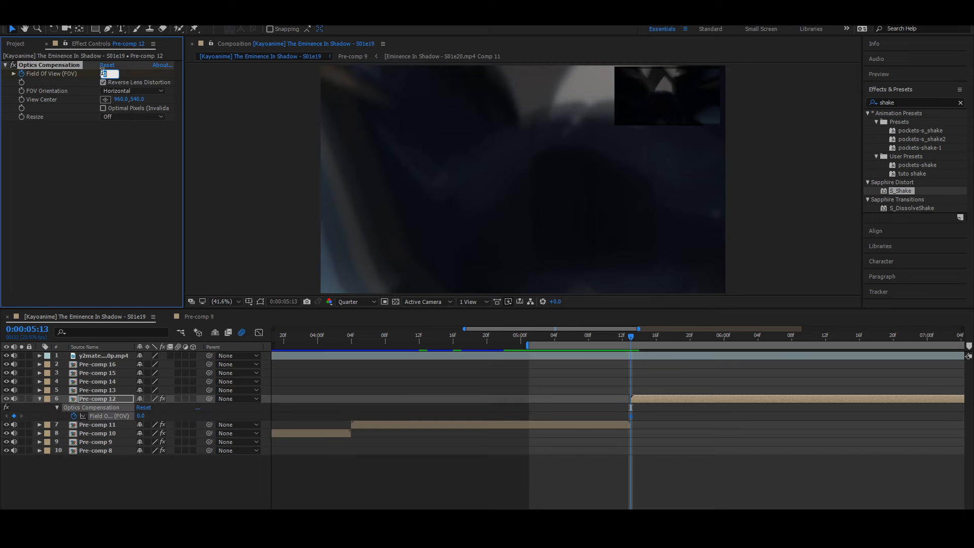
{"action": "type", "text": "100"}
{"action": "key", "text": "Return"}
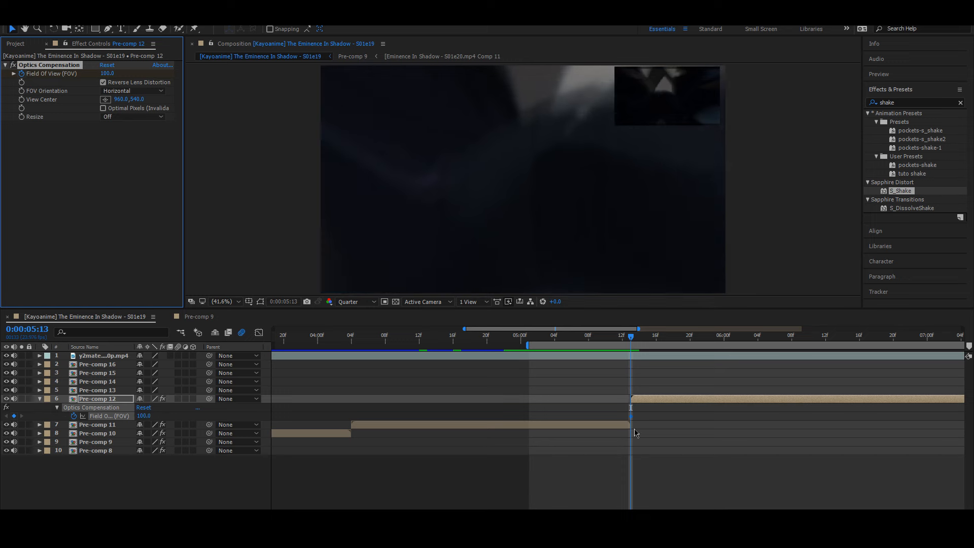
Add a Field Of View keyframe of 0 at 0:00:05:22 on Pre-comp 12.
{"action": "key", "text": "space"}
{"action": "left_click", "coordinate": [144, 416]}
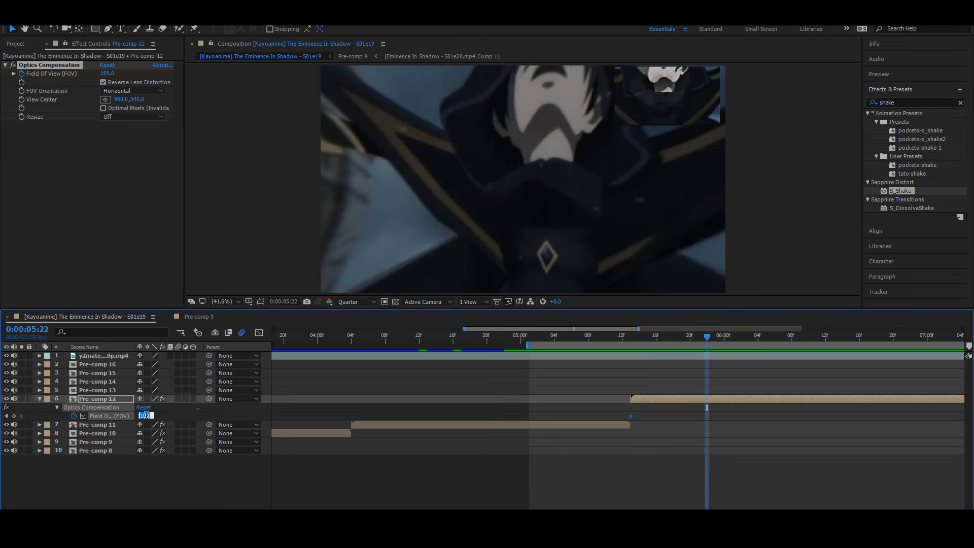
{"action": "key", "text": "Return"}
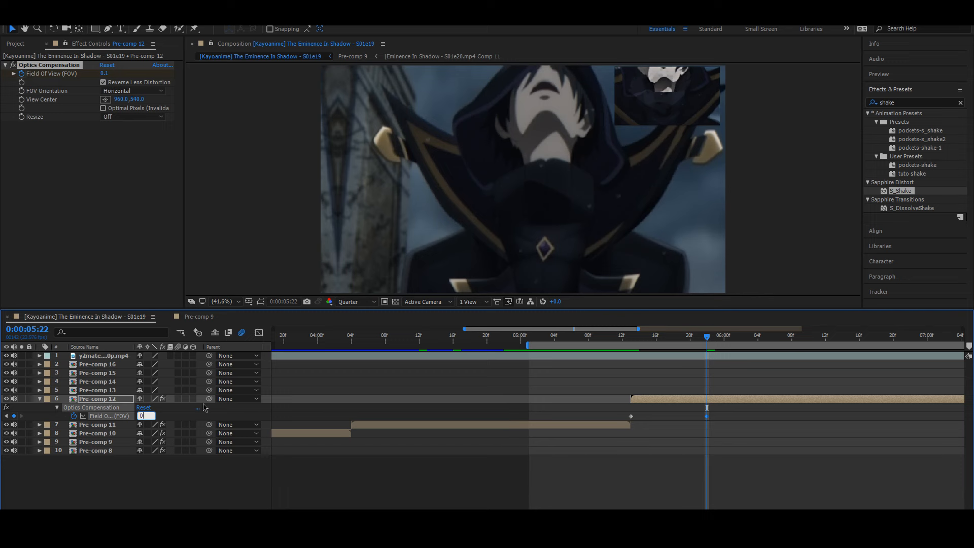
Ease both Field Of View keyframes on Pre-comp 12 and move the second one to about 0:00:06:03.
{"action": "left_click_drag", "start_coordinate": [729, 412], "coordinate": [594, 420]}
{"action": "key", "text": "F9"}
{"action": "left_click", "coordinate": [737, 421]}
{"action": "left_click_drag", "start_coordinate": [707, 416], "coordinate": [718, 419]}
Preview the transition from Pre-comp 11 into Pre-comp 12 several times to check the distortion's timing.
{"action": "left_click", "coordinate": [626, 342]}
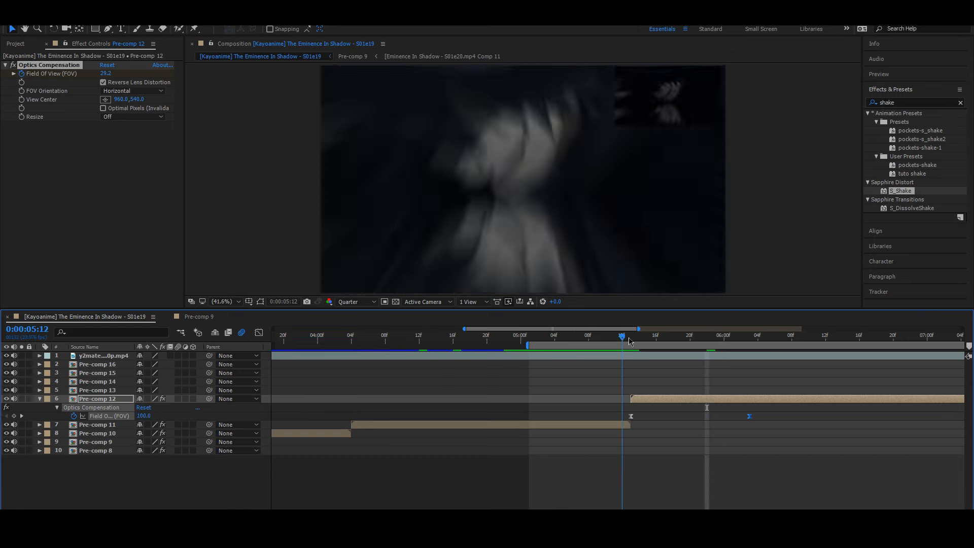
{"action": "key", "text": "space"}
{"action": "left_click", "coordinate": [510, 336]}
{"action": "key", "text": "space"}
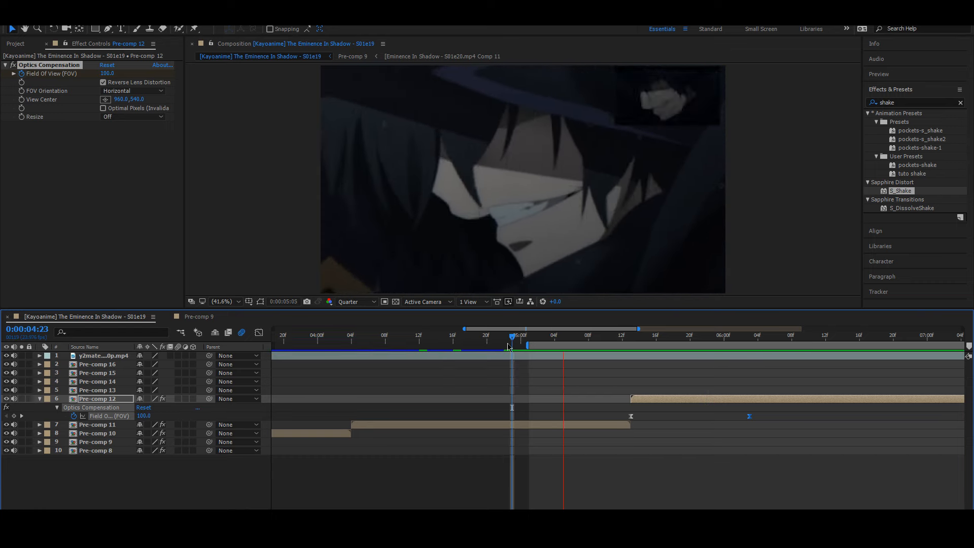
{"action": "key", "text": "space"}
{"action": "left_click", "coordinate": [624, 338]}
{"action": "key", "text": "space"}
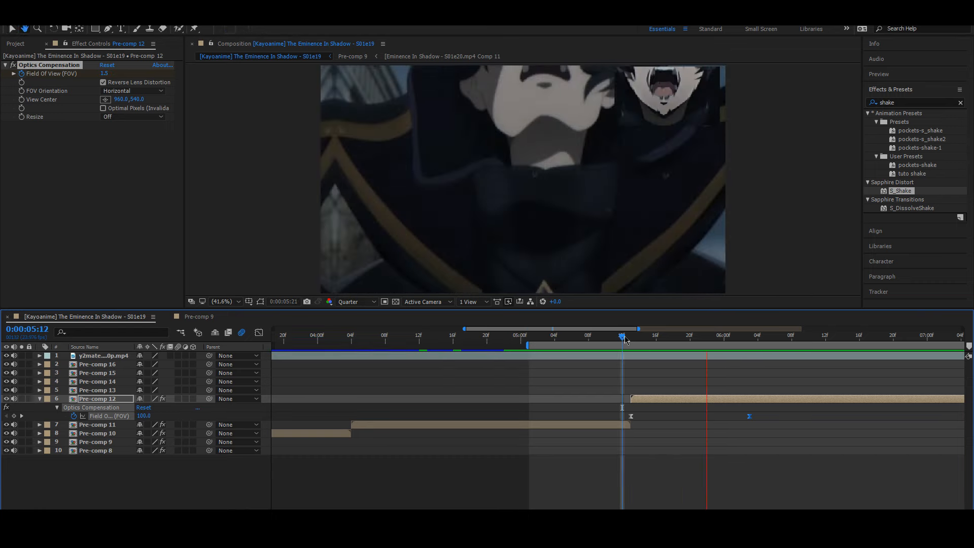
{"action": "left_click", "coordinate": [563, 338]}
{"action": "key", "text": "space"}
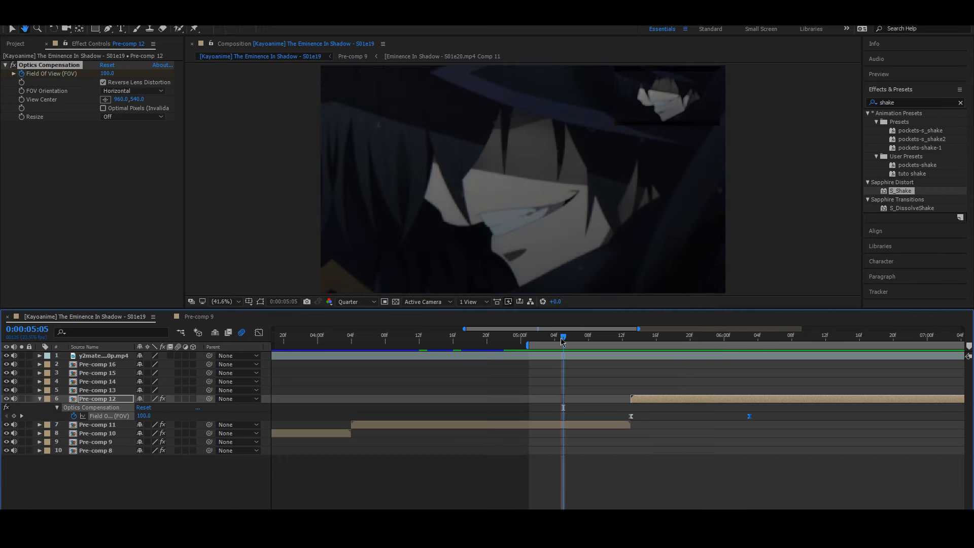
{"action": "key", "text": "space"}
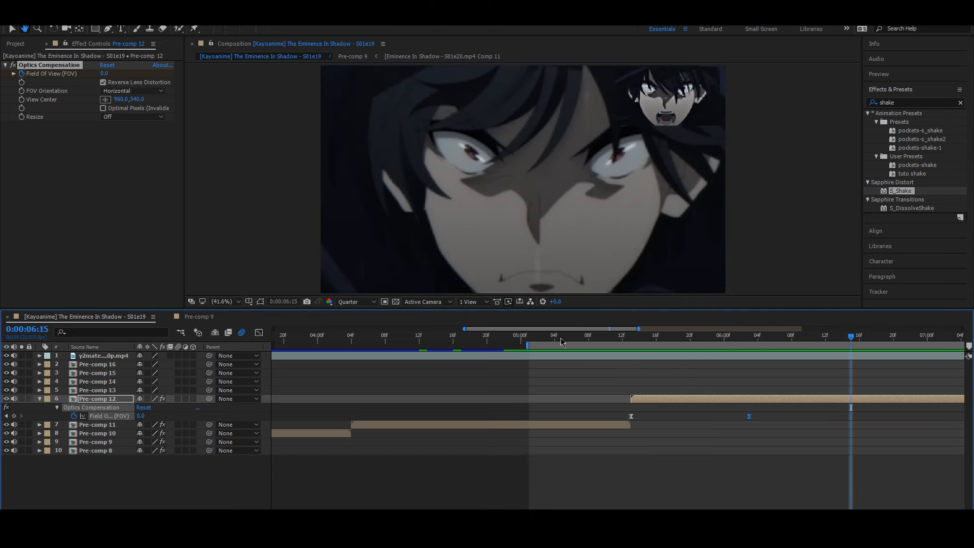
{"action": "key", "text": "space"}
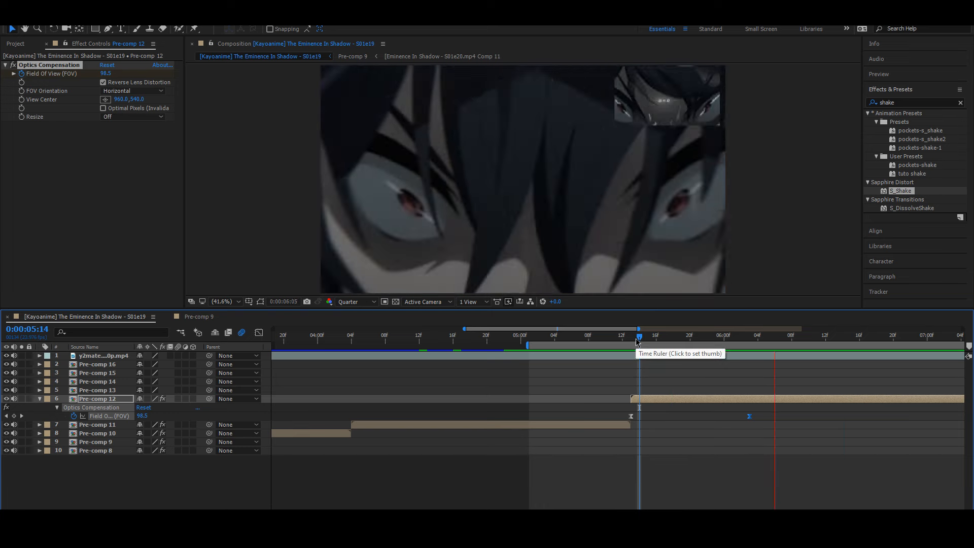
{"action": "key", "text": "space"}
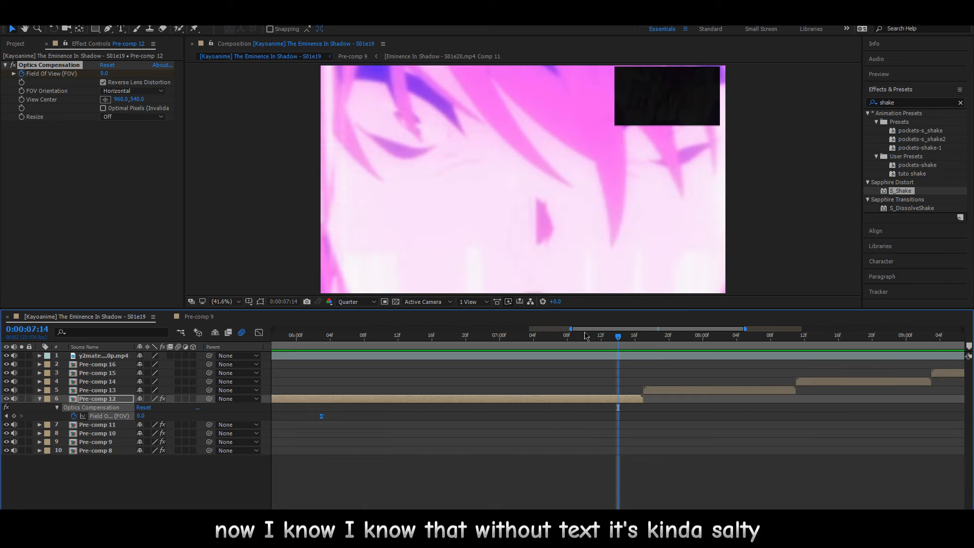
Add Field Of View keyframes on Pre-comp 12 with 0 at 0:00:06:17 and 100 at 0:00:07:11.
{"action": "left_click_drag", "start_coordinate": [586, 336], "coordinate": [440, 339]}
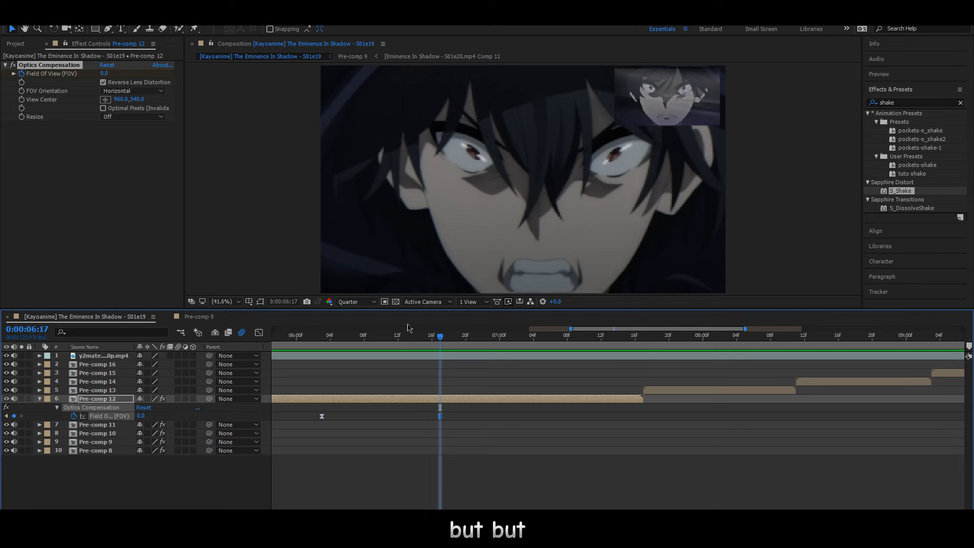
{"action": "left_click_drag", "start_coordinate": [460, 338], "coordinate": [593, 342]}
{"action": "left_click", "coordinate": [104, 75]}
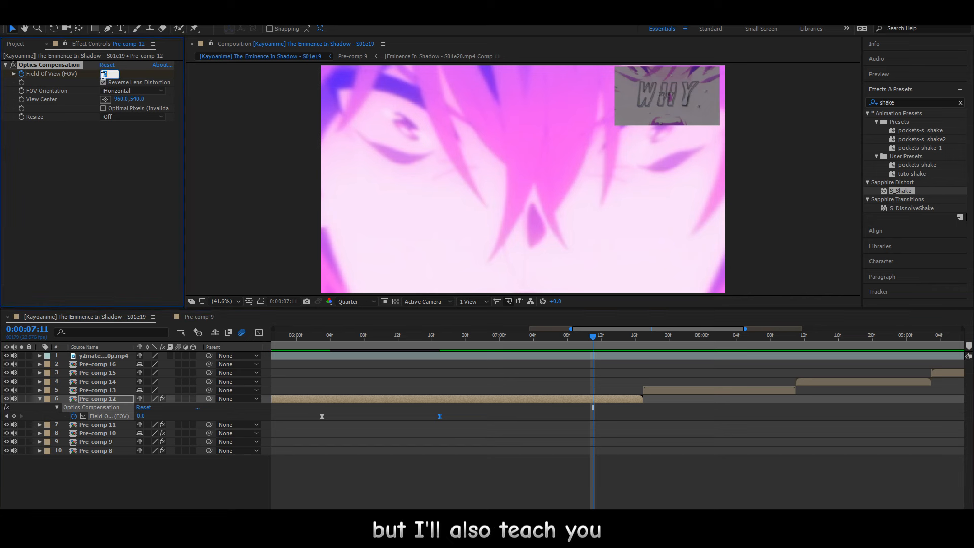
{"action": "key", "text": "Return"}
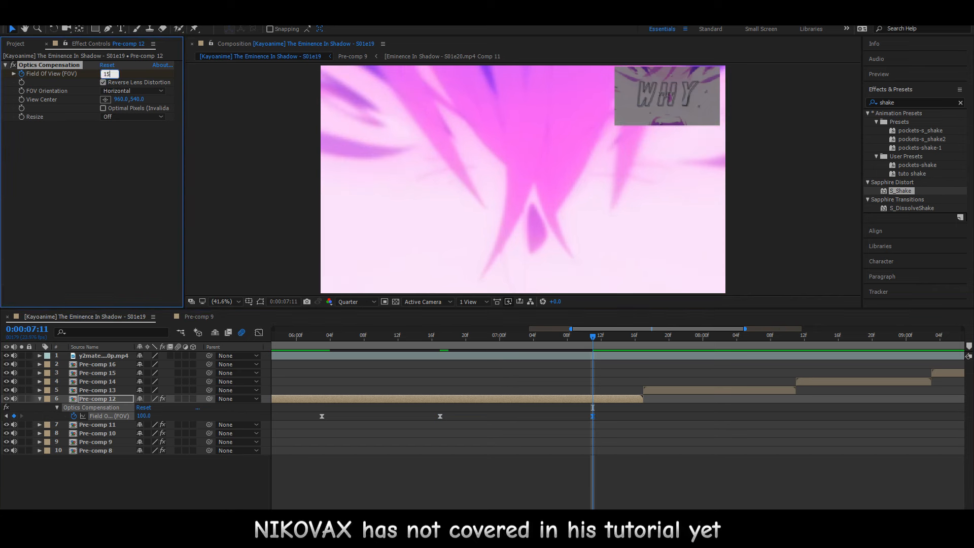
Set Pre-comp 12's last Field Of View keyframe to 130 and move it to the end of the layer.
{"action": "key", "text": "BackSpace"}
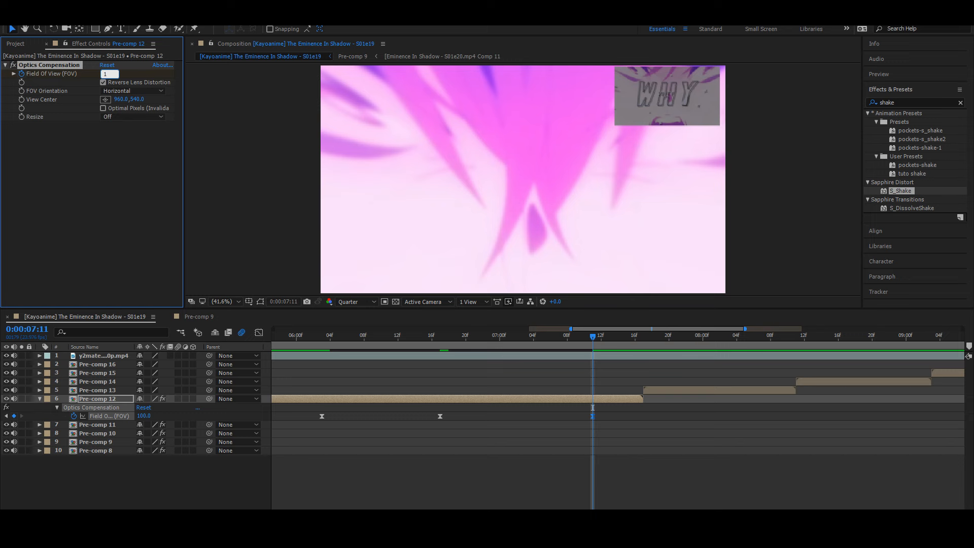
{"action": "type", "text": "30"}
{"action": "key", "text": "Return"}
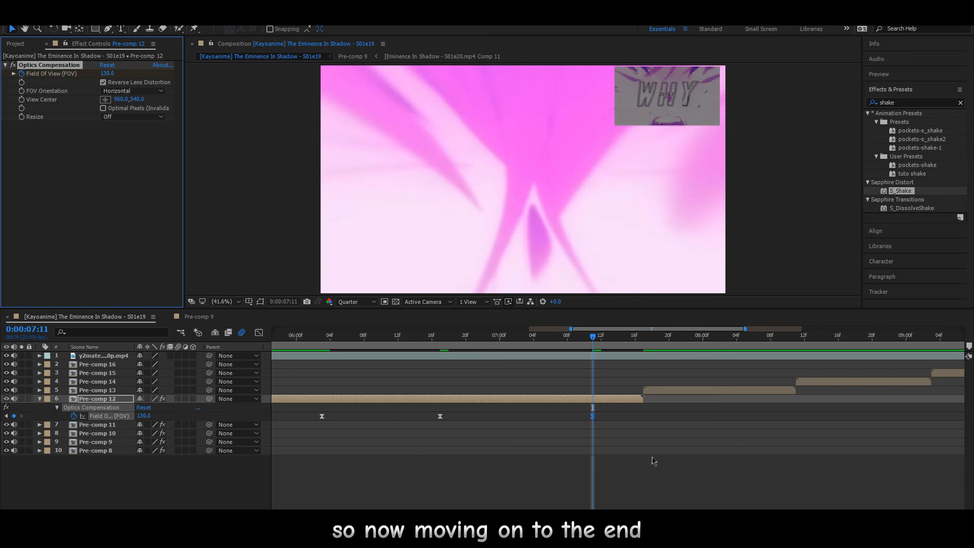
{"action": "left_click_drag", "start_coordinate": [592, 416], "coordinate": [647, 417]}
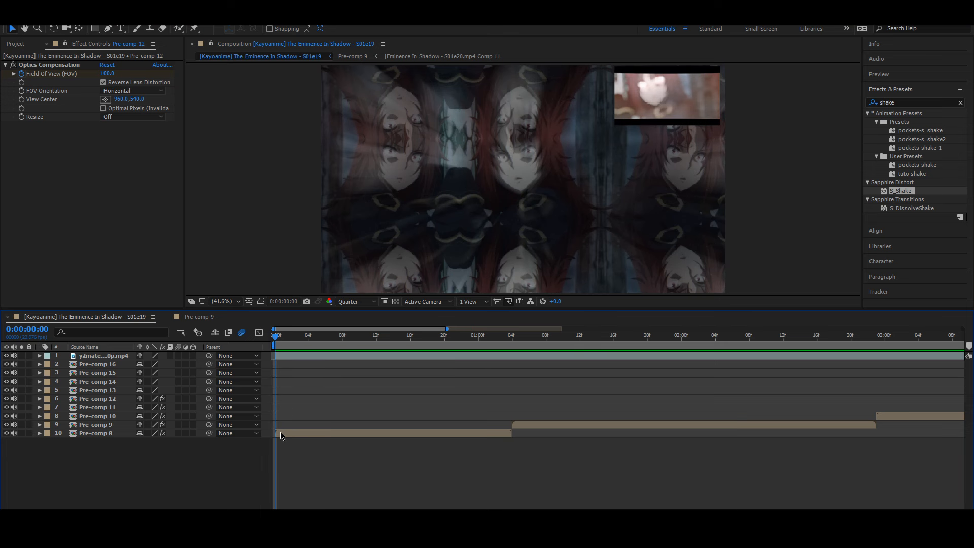
Apply the Exposure effect to Pre-comp 8.
{"action": "left_click", "coordinate": [280, 433]}
{"action": "key", "text": "ctrl+space"}
{"action": "type", "text": "exp"}
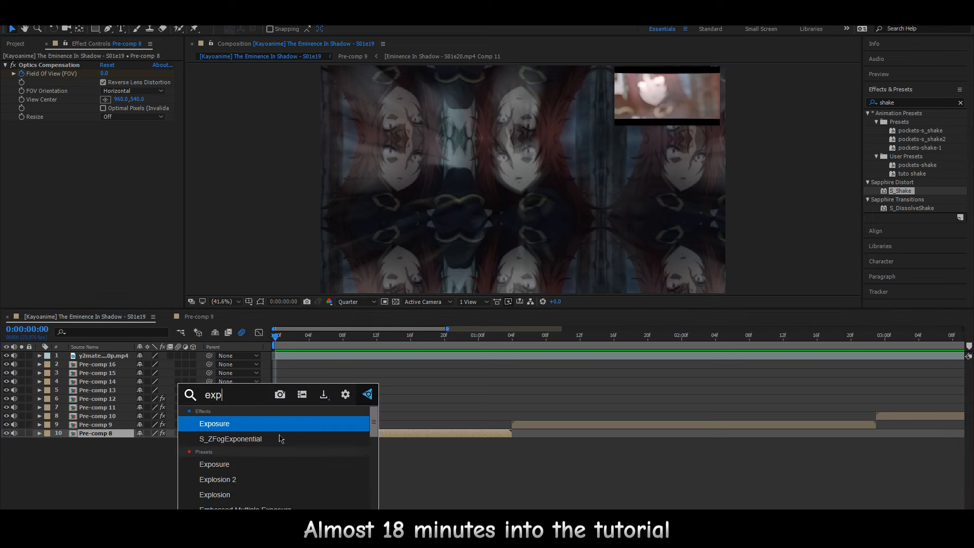
{"action": "type", "text": "o"}
{"action": "key", "text": "Return"}
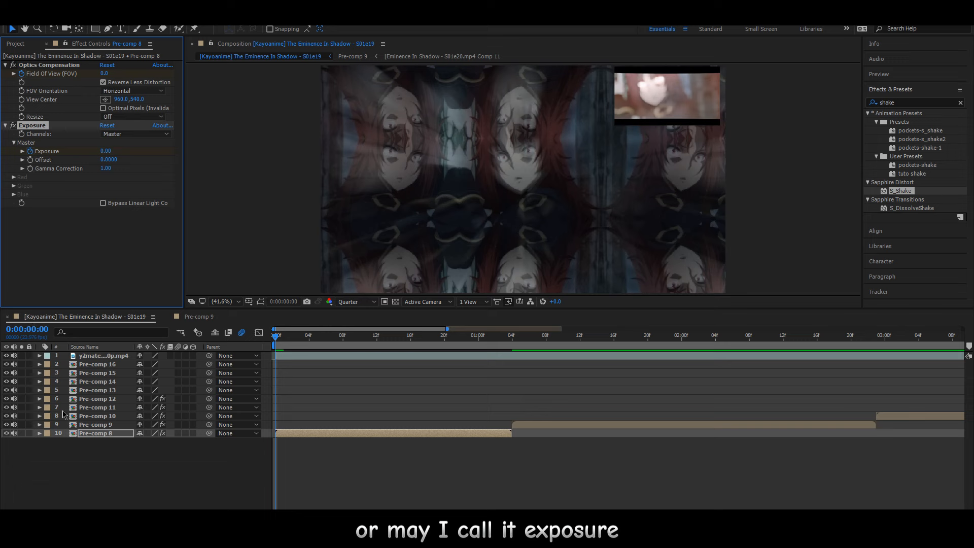
Reveal Pre-comp 8's keyframed properties and set the Exposure keyframe at the first frame to 1.5.
{"action": "key", "text": "u"}
{"action": "left_click", "coordinate": [303, 471]}
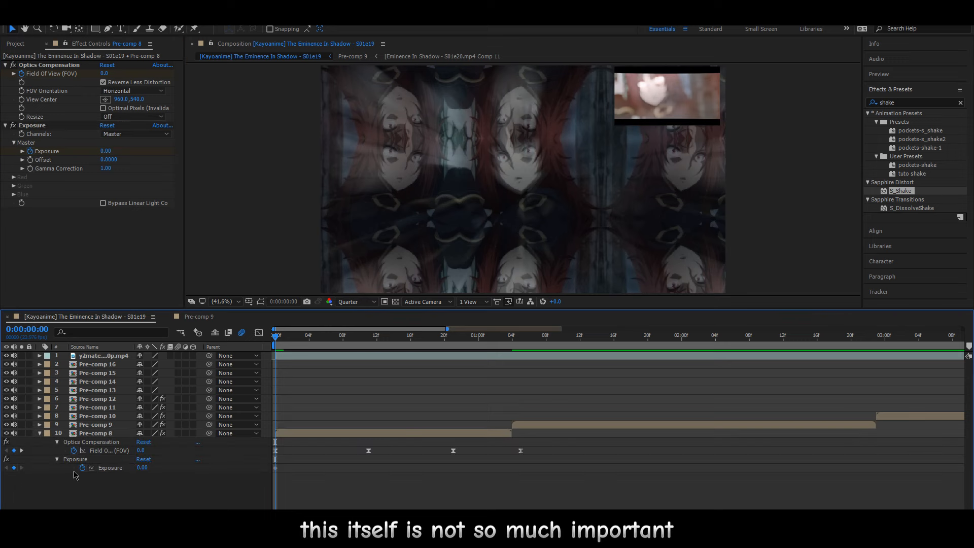
{"action": "left_click", "coordinate": [82, 460]}
{"action": "left_click", "coordinate": [142, 468]}
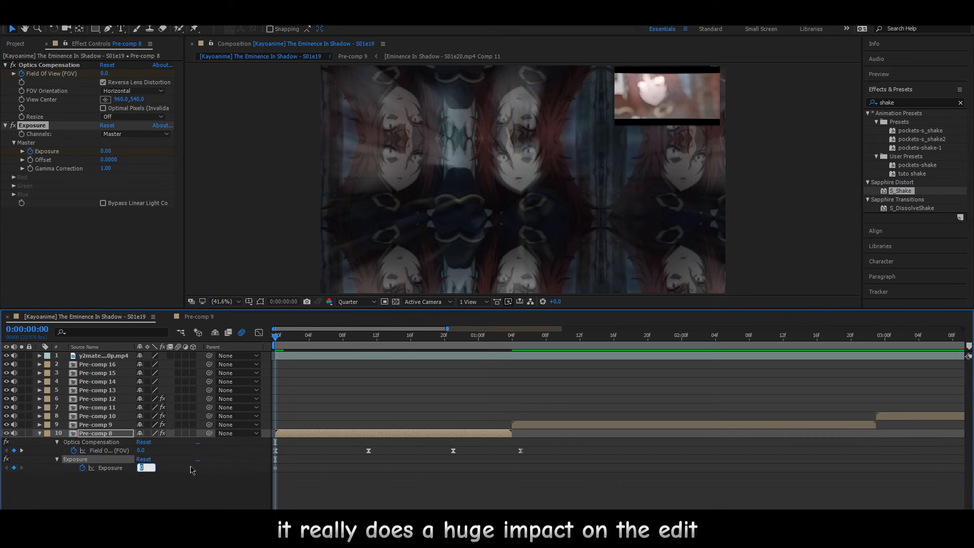
{"action": "type", "text": "1.5"}
{"action": "key", "text": "Return"}
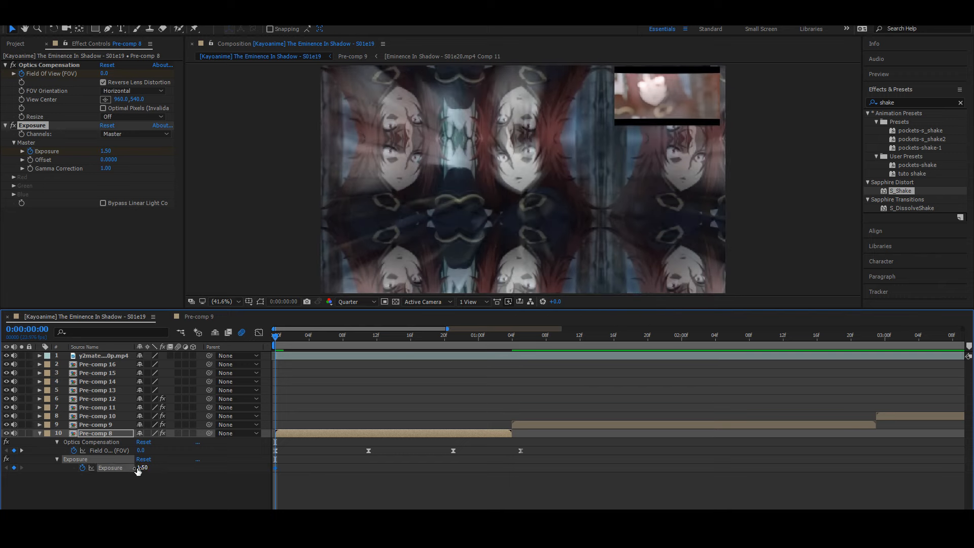
Add an Exposure keyframe of 0 on Pre-comp 8, move it to about 0:00:00:15, and ease both Exposure keyframes.
{"action": "left_click", "coordinate": [293, 466]}
{"action": "key", "text": "space"}
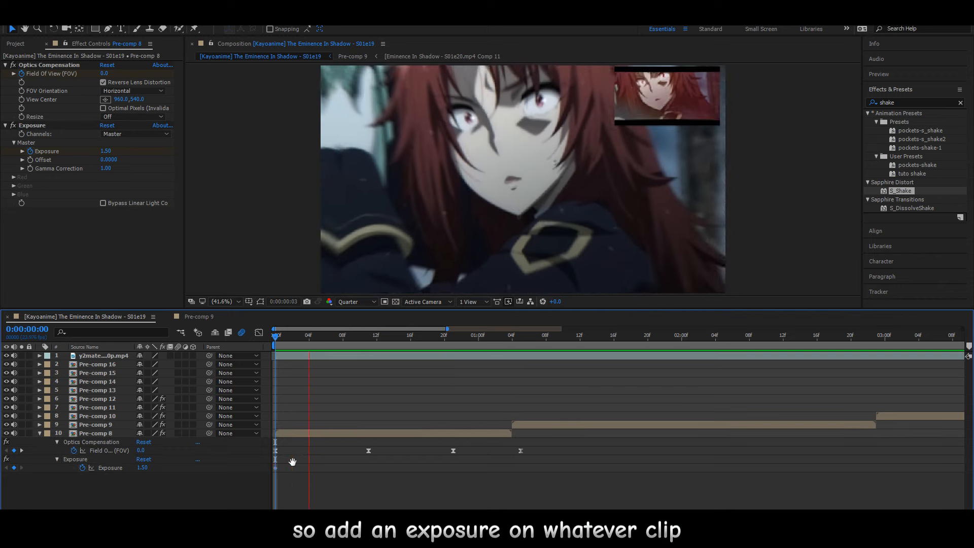
{"action": "key", "text": "space"}
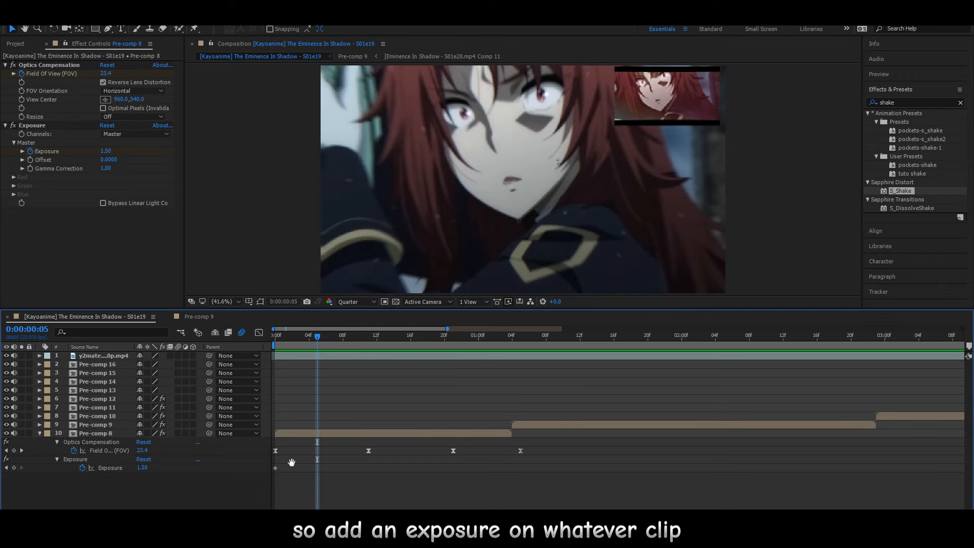
{"action": "key", "text": "space"}
{"action": "key", "text": "space"}
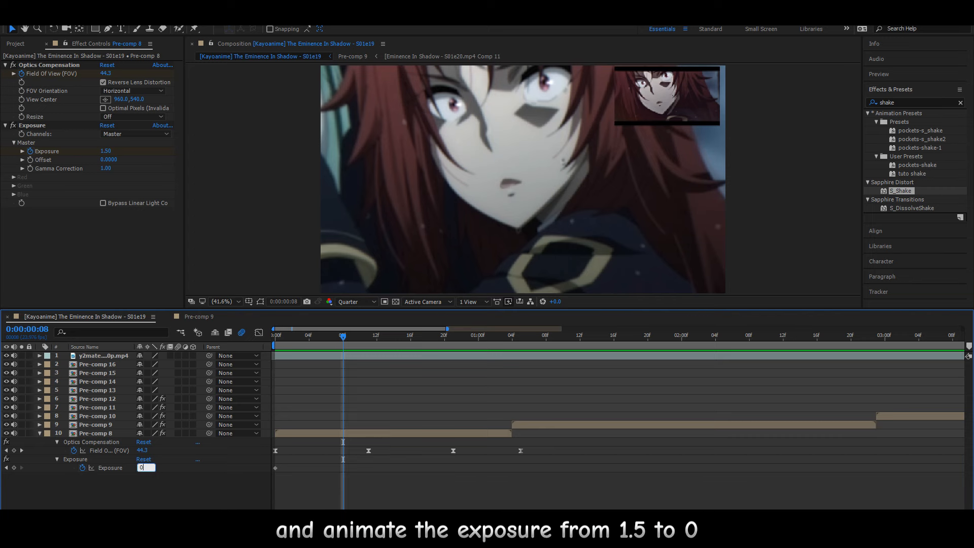
{"action": "type", "text": "0"}
{"action": "key", "text": "Return"}
{"action": "left_click_drag", "start_coordinate": [347, 469], "coordinate": [257, 483]}
{"action": "key", "text": "F9"}
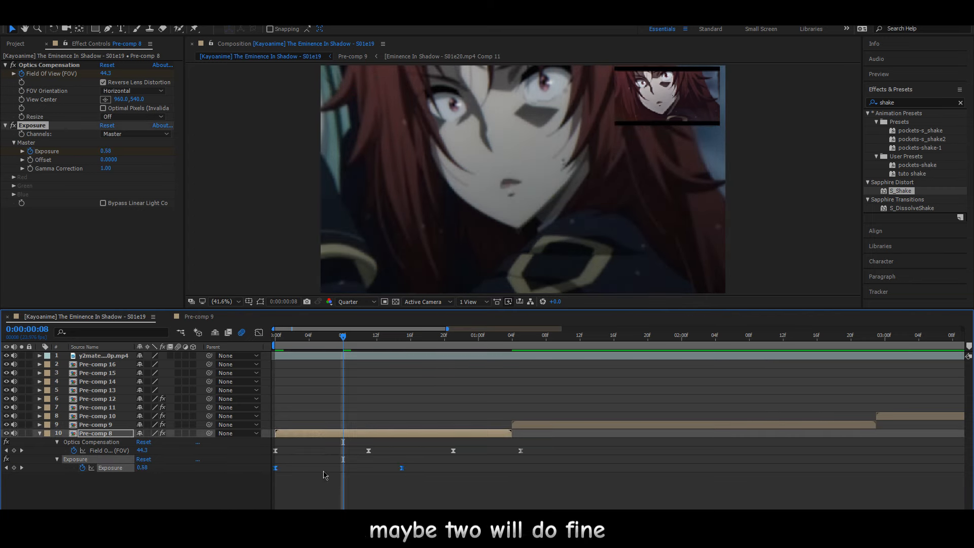
Preview Pre-comp 8's exposure fade from the start and set its first Exposure keyframe to 2.
{"action": "left_click", "coordinate": [325, 475]}
{"action": "key", "text": "space"}
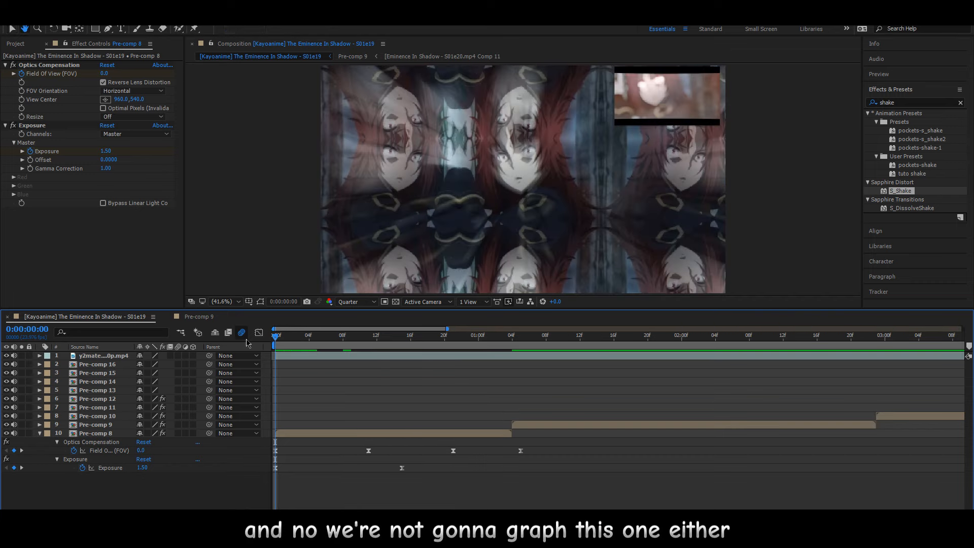
{"action": "key", "text": "space"}
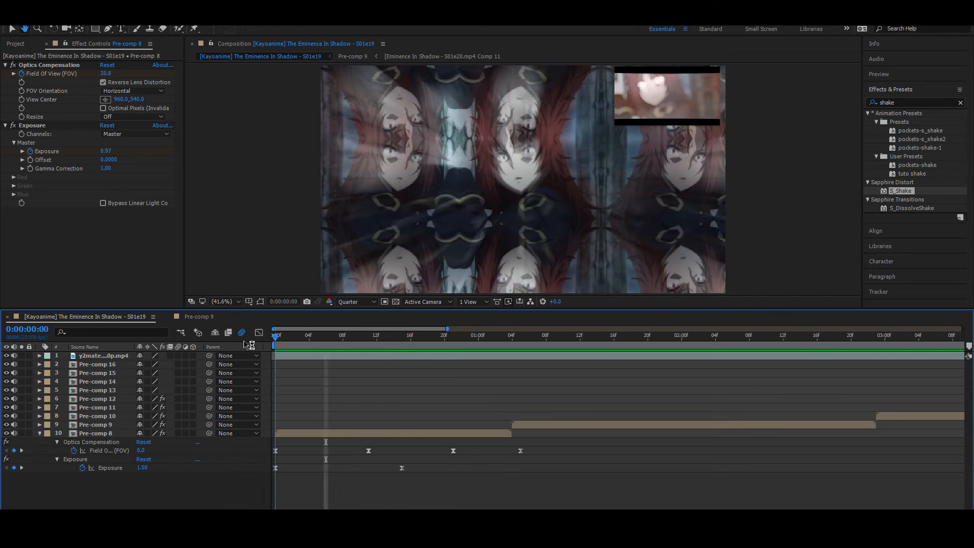
Apply the BCC Lens Blur OBS effect to Pre-comp 8.
{"action": "left_click", "coordinate": [302, 437]}
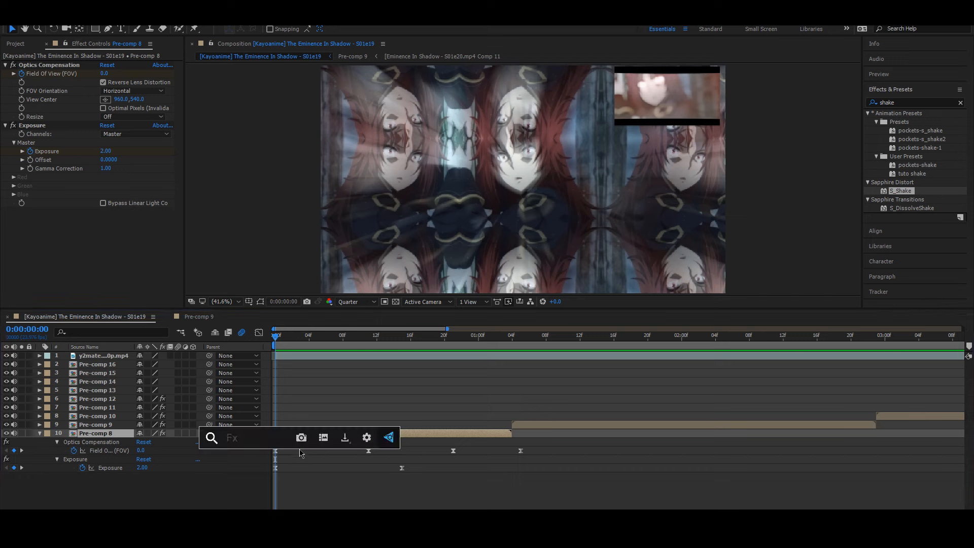
{"action": "key", "text": "ctrl+space"}
{"action": "type", "text": "le"}
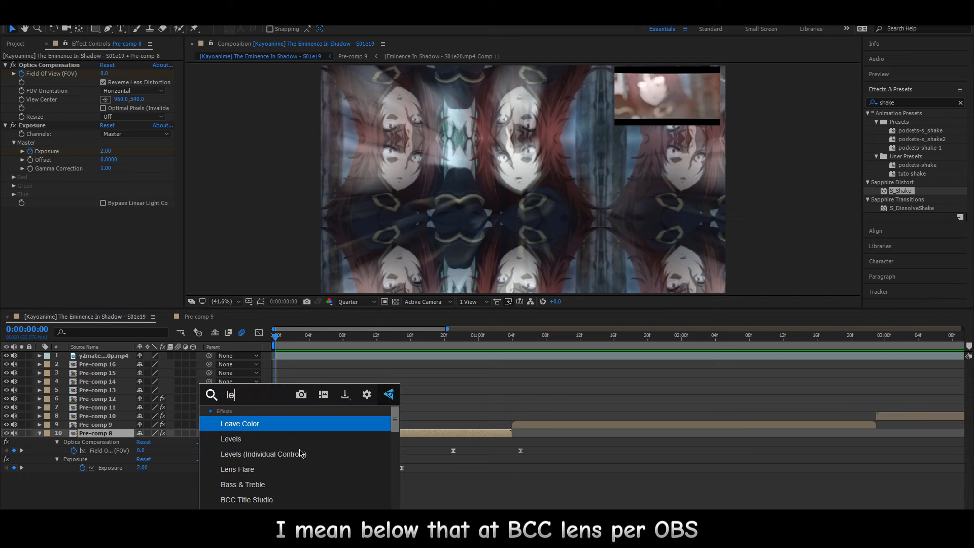
{"action": "type", "text": "ns bl"}
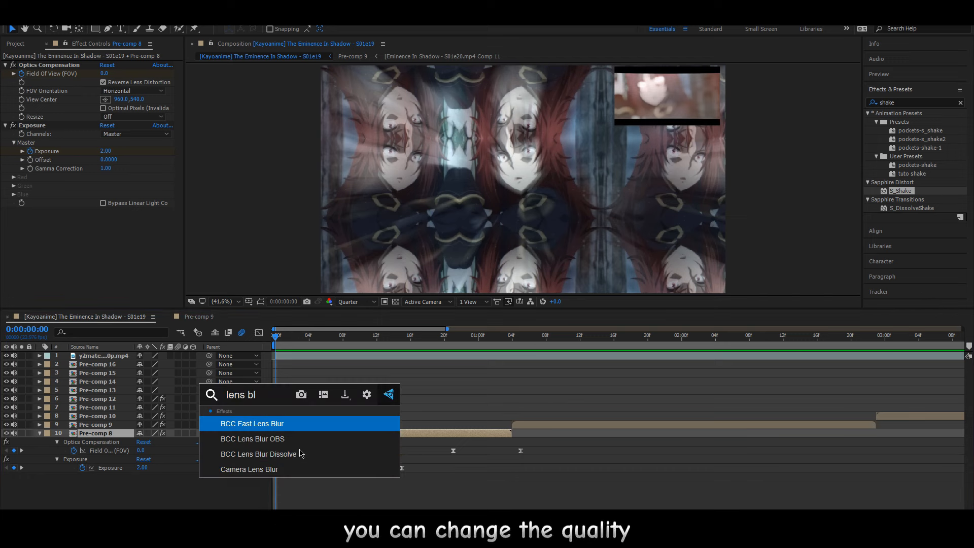
{"action": "left_click", "coordinate": [263, 444]}
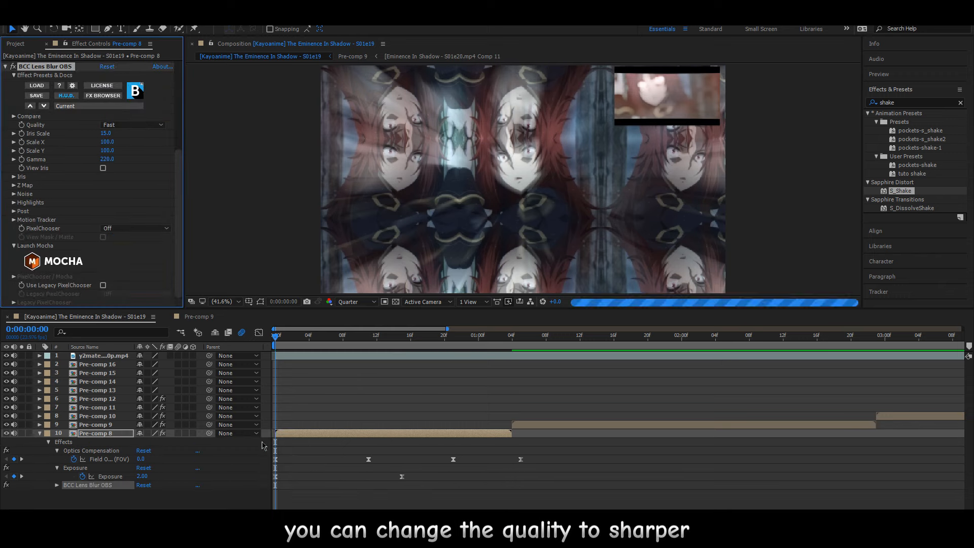
Set the lens blur's Quality to Sharper and Gamma to 1000, and keyframe Iris Scale at the first frame.
{"action": "left_click", "coordinate": [109, 125]}
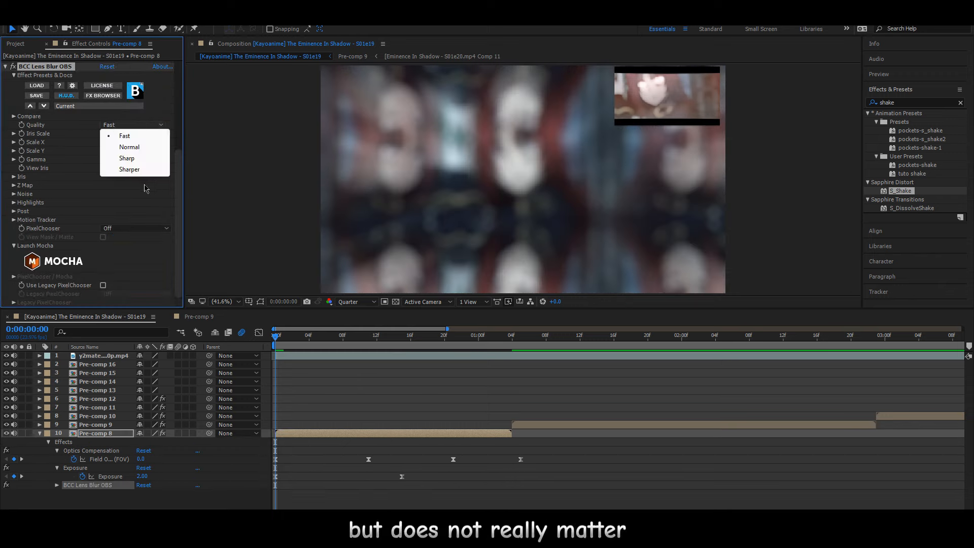
{"action": "left_click", "coordinate": [123, 171]}
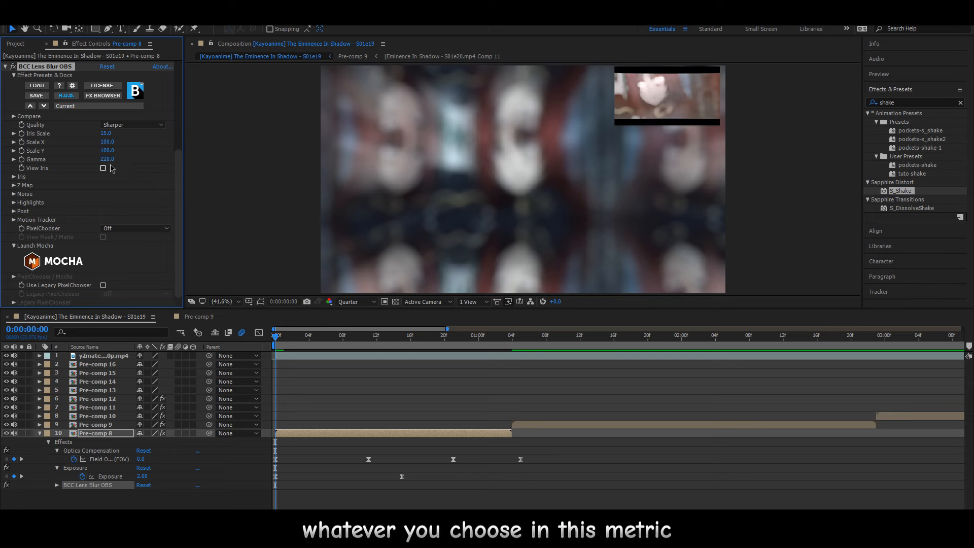
{"action": "left_click_drag", "start_coordinate": [105, 161], "coordinate": [469, 162]}
{"action": "left_click_drag", "start_coordinate": [664, 162], "coordinate": [663, 162]}
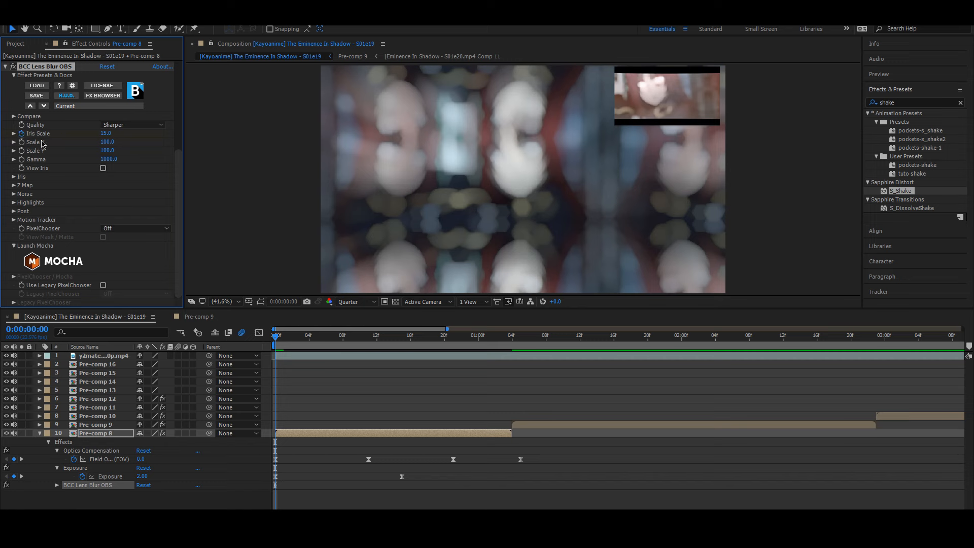
Reveal Pre-comp 8's keyframed properties and collapse its Optics Compensation and Exposure groups.
{"action": "key", "text": "u"}
{"action": "key", "text": "u"}
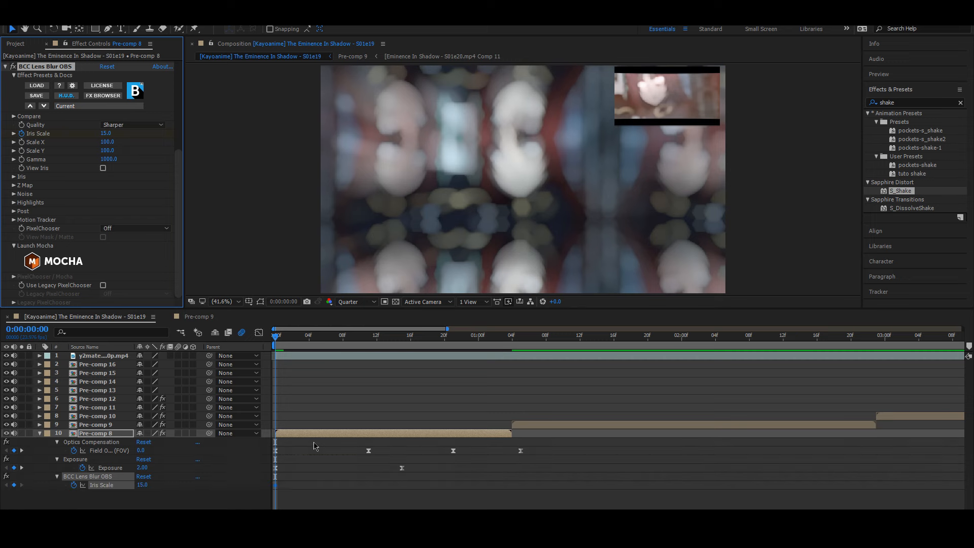
{"action": "left_click", "coordinate": [297, 488]}
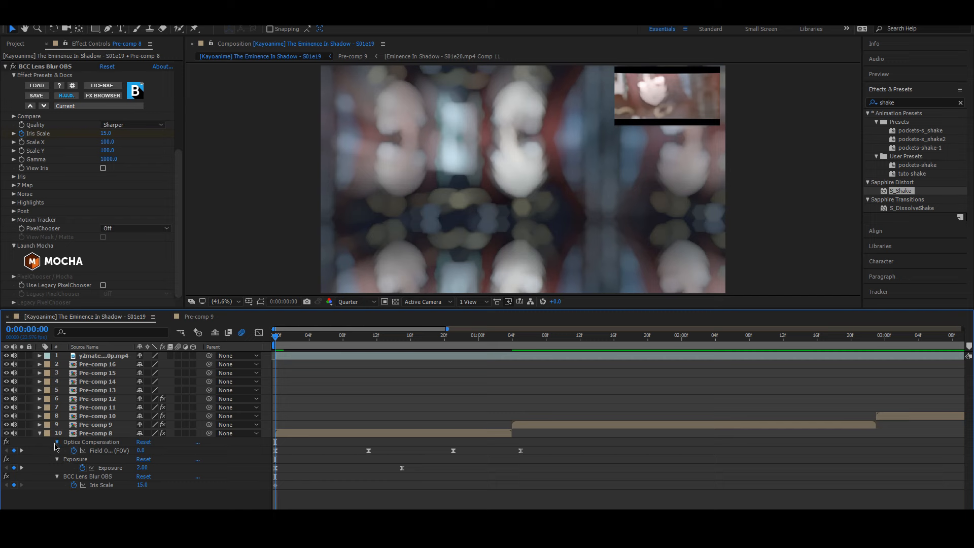
{"action": "left_click", "coordinate": [57, 459]}
{"action": "left_click", "coordinate": [57, 442]}
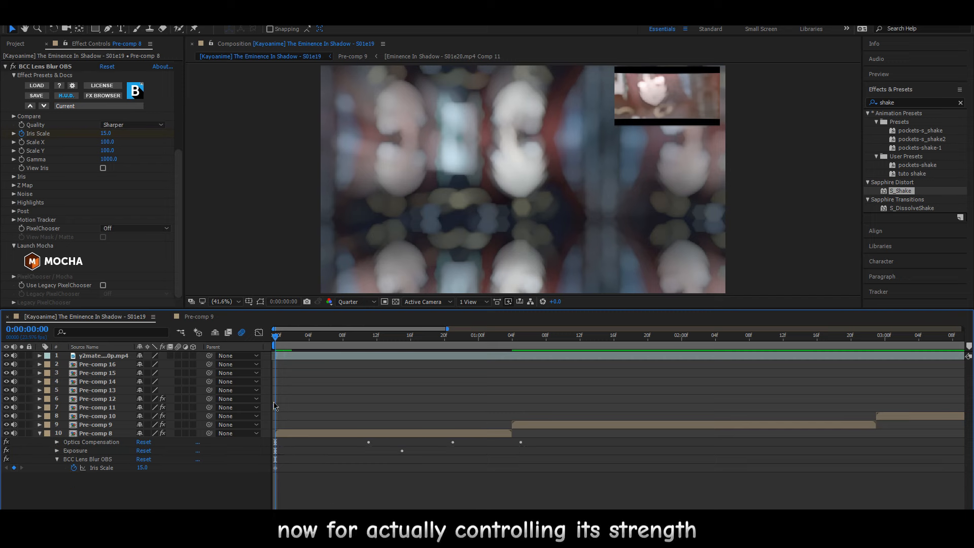
Add an Iris Scale keyframe of 0 on Pre-comp 8, move it to about 0:00:00:12, and ease both Iris Scale keyframes.
{"action": "key", "text": "space"}
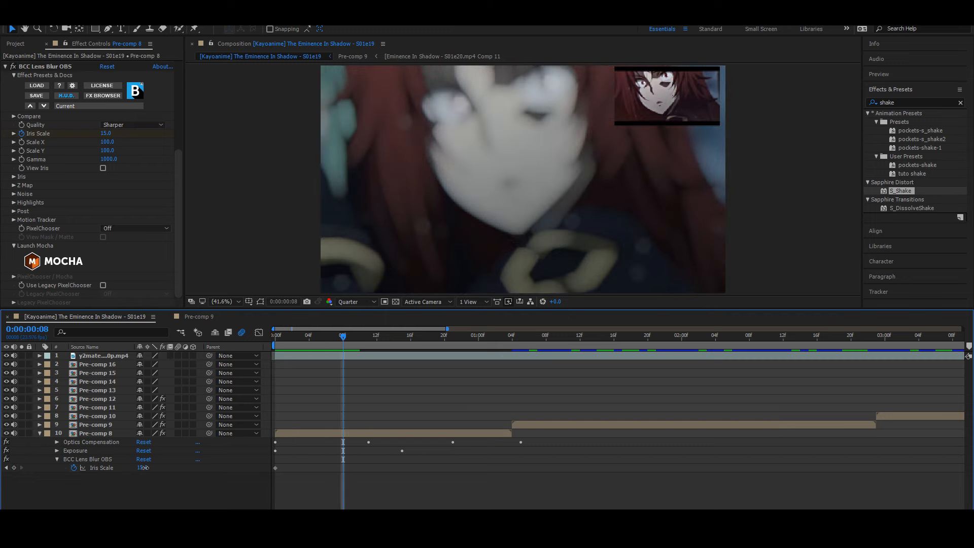
{"action": "left_click", "coordinate": [142, 467]}
{"action": "type", "text": "0"}
{"action": "key", "text": "Return"}
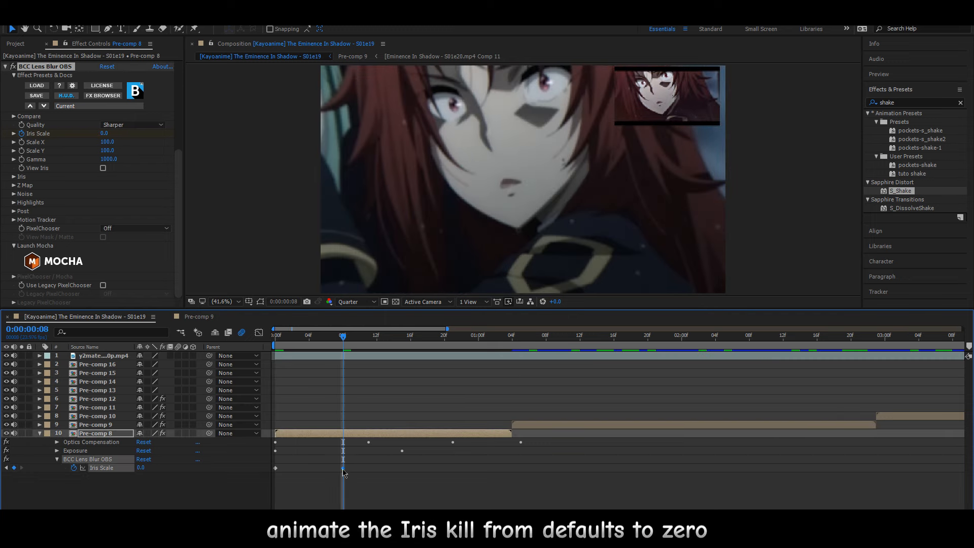
{"action": "left_click_drag", "start_coordinate": [343, 472], "coordinate": [376, 472]}
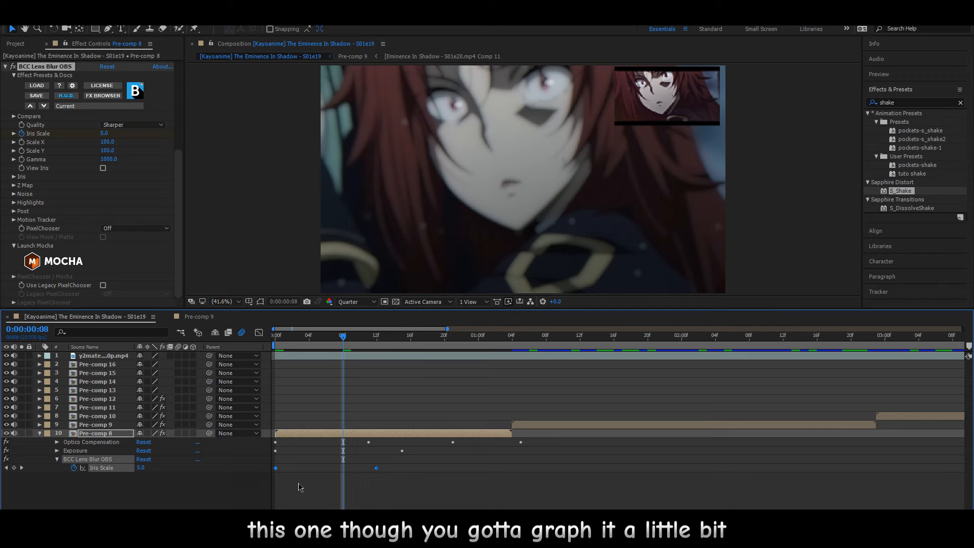
{"action": "key", "text": "F9"}
Reshape the Iris Scale value curve in the Graph Editor so it falls steeply right from the first keyframe.
{"action": "left_click", "coordinate": [304, 485]}
{"action": "mouse_move", "coordinate": [302, 335]}
{"action": "left_mouse_down"}
{"action": "mouse_move", "coordinate": [282, 337]}
{"action": "mouse_move", "coordinate": [316, 341]}
{"action": "left_mouse_up"}
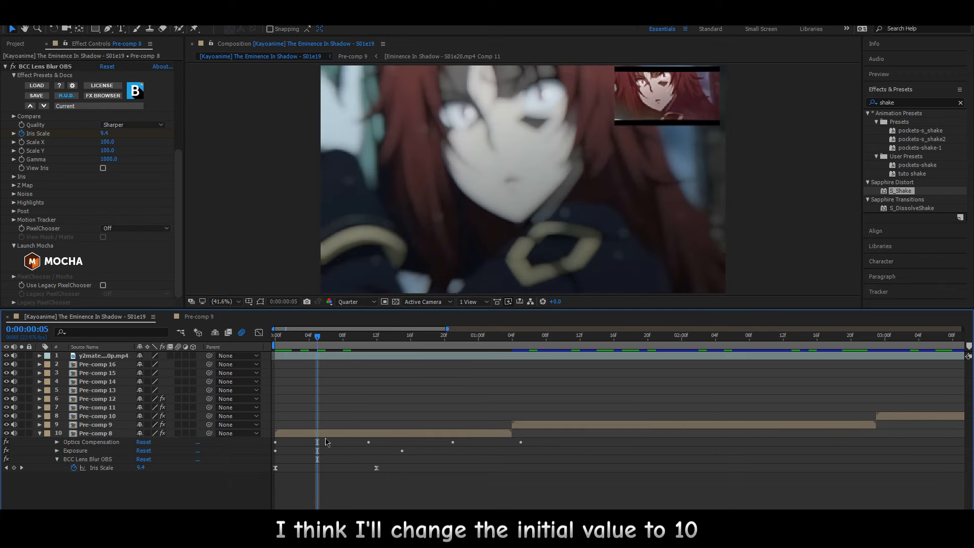
{"action": "left_click", "coordinate": [277, 470]}
{"action": "left_click", "coordinate": [259, 332]}
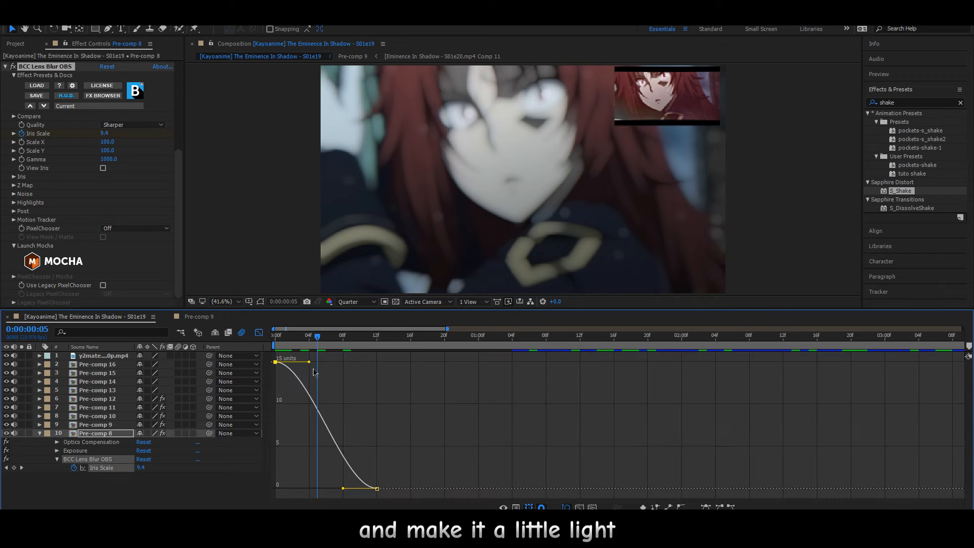
{"action": "left_click_drag", "start_coordinate": [309, 362], "coordinate": [277, 373]}
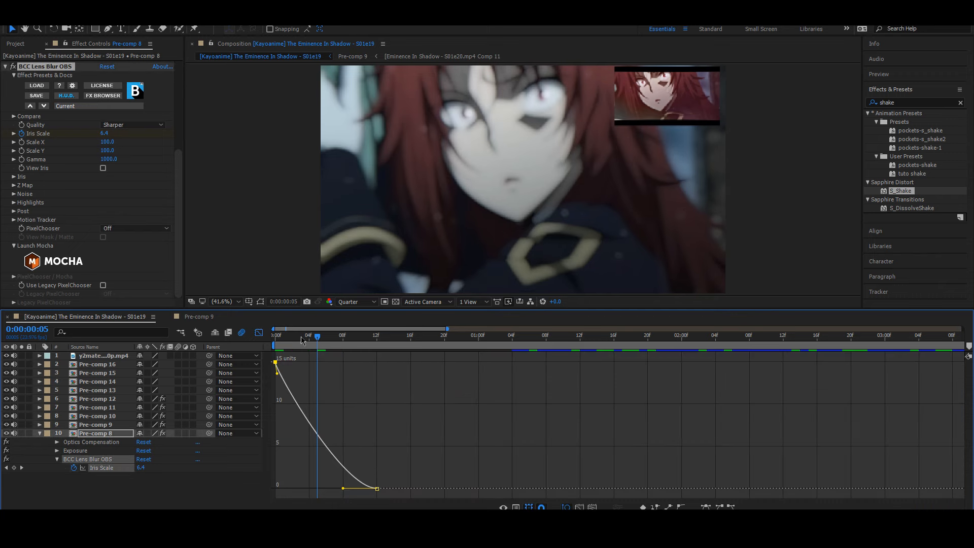
Preview the lens blur fade on Pre-comp 8 from the start and leave the Graph Editor.
{"action": "key", "text": "space"}
{"action": "left_click_drag", "start_coordinate": [303, 340], "coordinate": [269, 343]}
{"action": "key", "text": "space"}
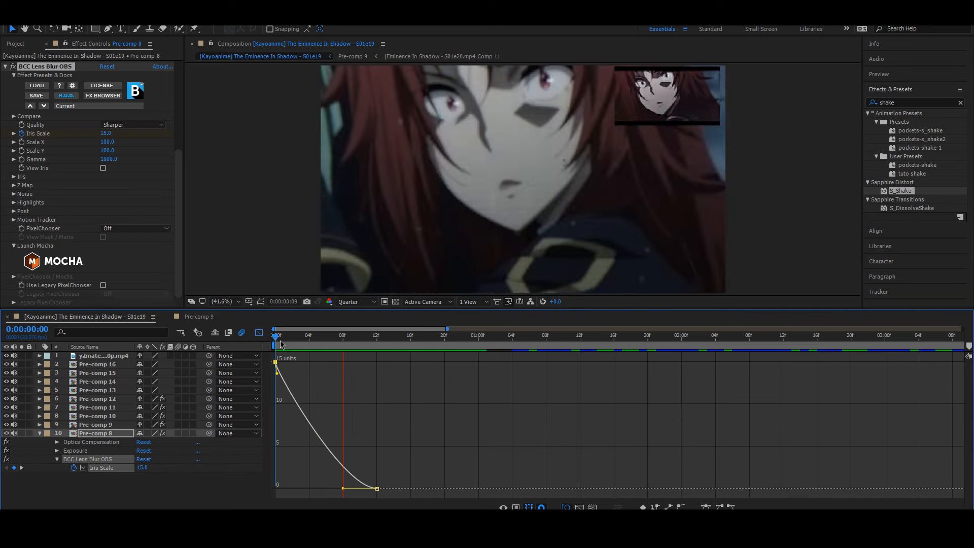
{"action": "left_click", "coordinate": [259, 333]}
{"action": "left_click", "coordinate": [304, 343]}
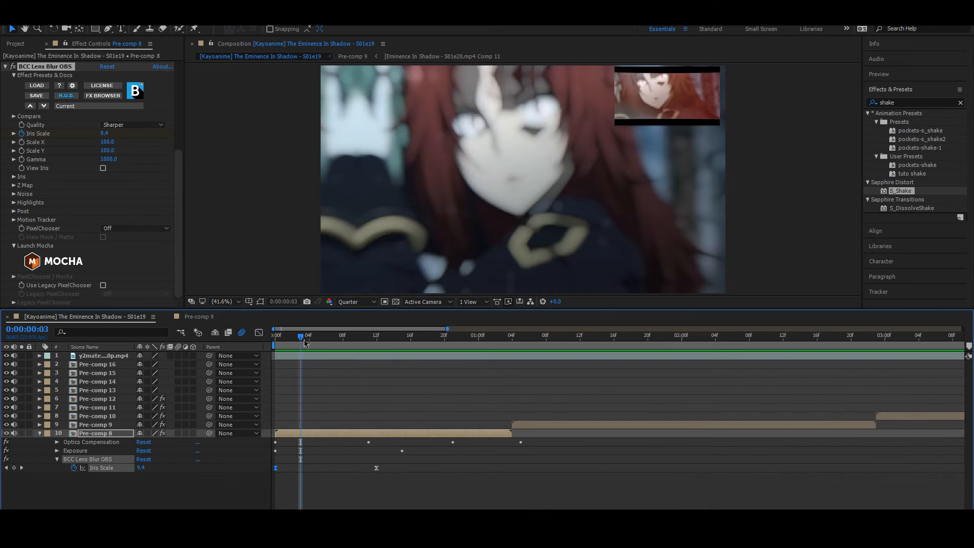
{"action": "left_click_drag", "start_coordinate": [304, 343], "coordinate": [273, 347]}
{"action": "left_click", "coordinate": [299, 387]}
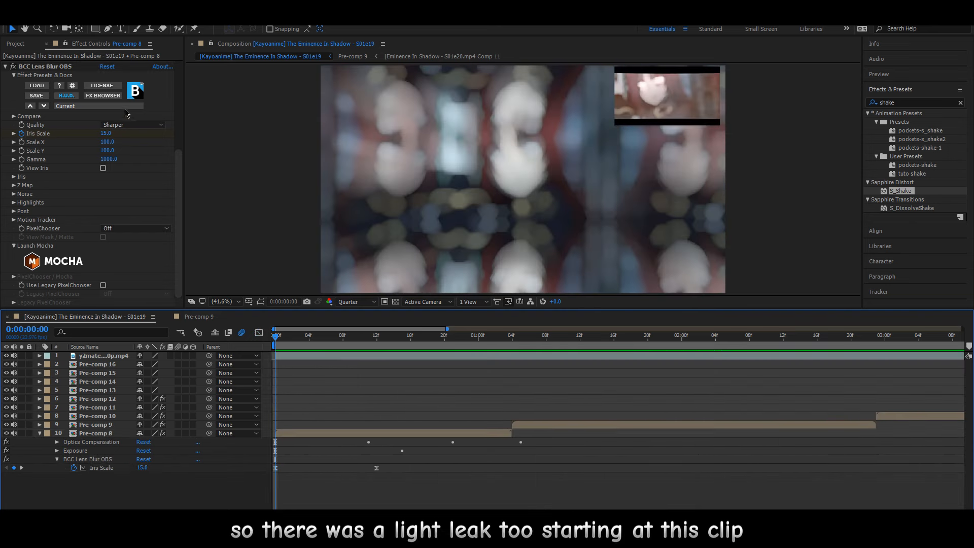
Set Pre-comp 8's first Iris Scale keyframe to 10 and preview the opening clips from the start.
{"action": "left_click_drag", "start_coordinate": [108, 138], "coordinate": [106, 137]}
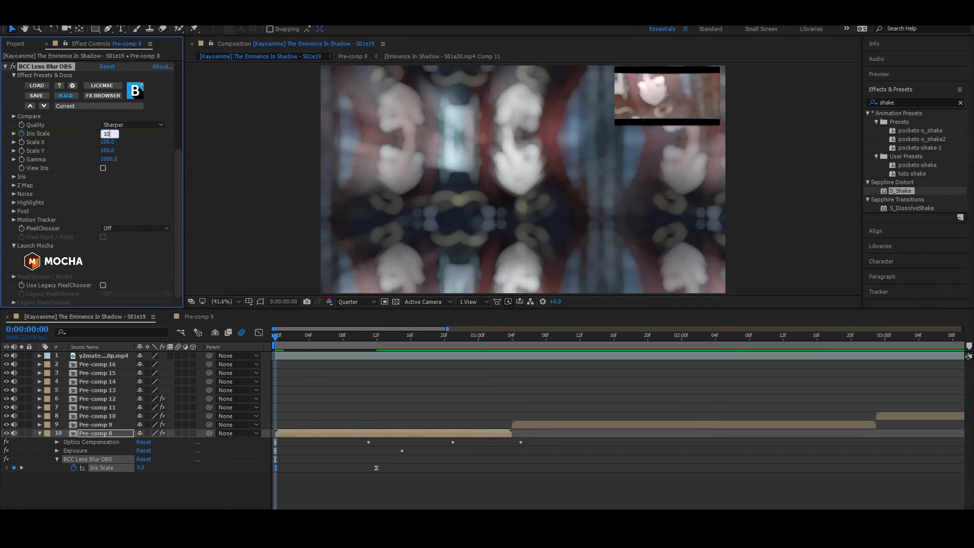
{"action": "left_click", "coordinate": [316, 380]}
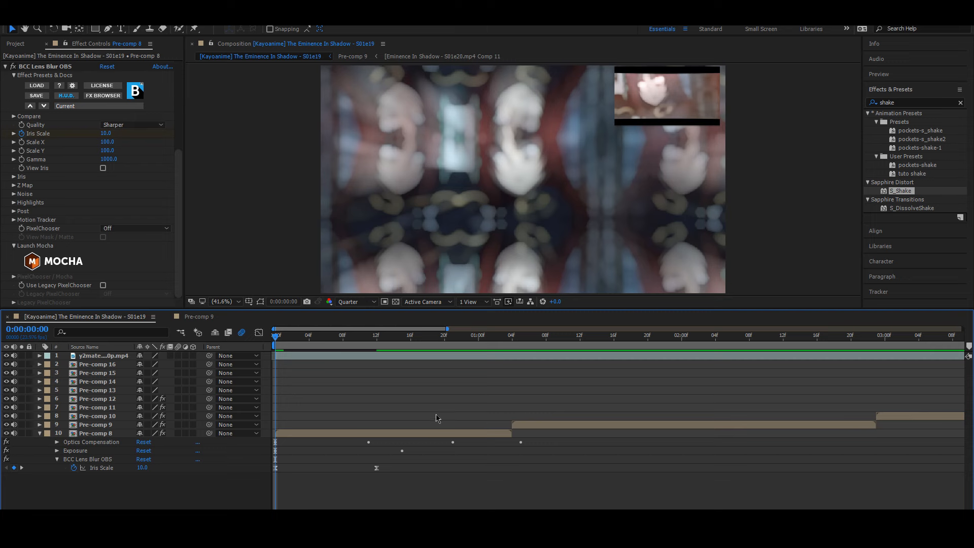
{"action": "key", "text": "space"}
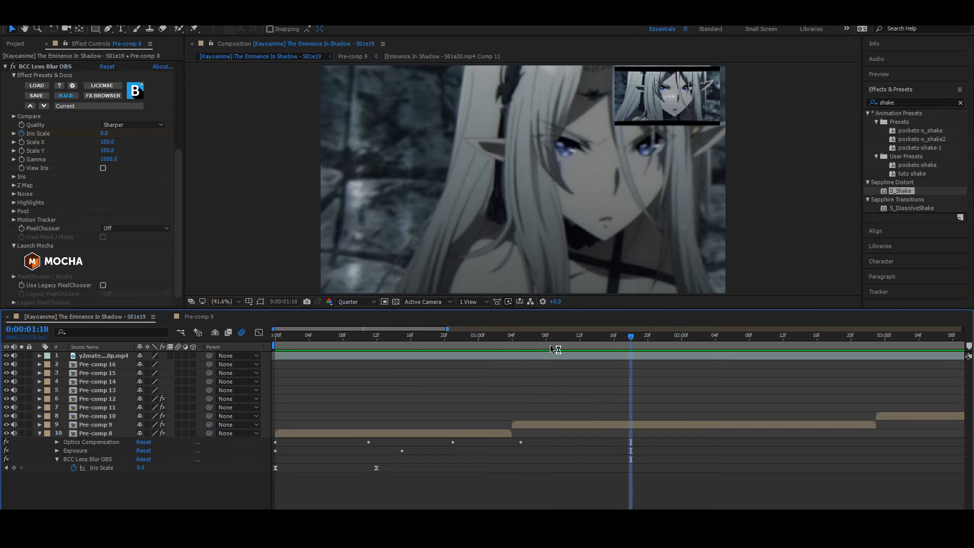
{"action": "key", "text": "space"}
{"action": "left_click_drag", "start_coordinate": [512, 337], "coordinate": [228, 337]}
{"action": "key", "text": "space"}
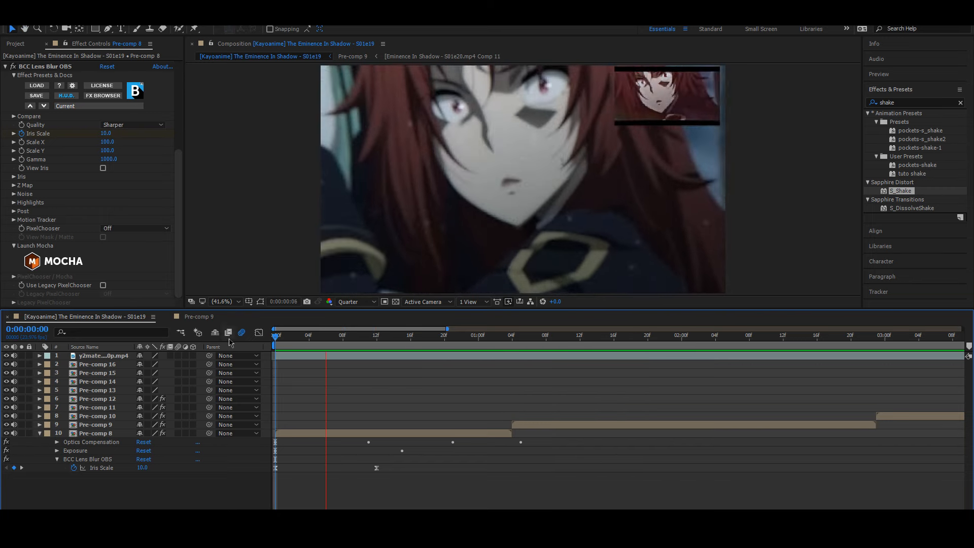
{"action": "left_click_drag", "start_coordinate": [340, 338], "coordinate": [193, 342]}
{"action": "key", "text": "space"}
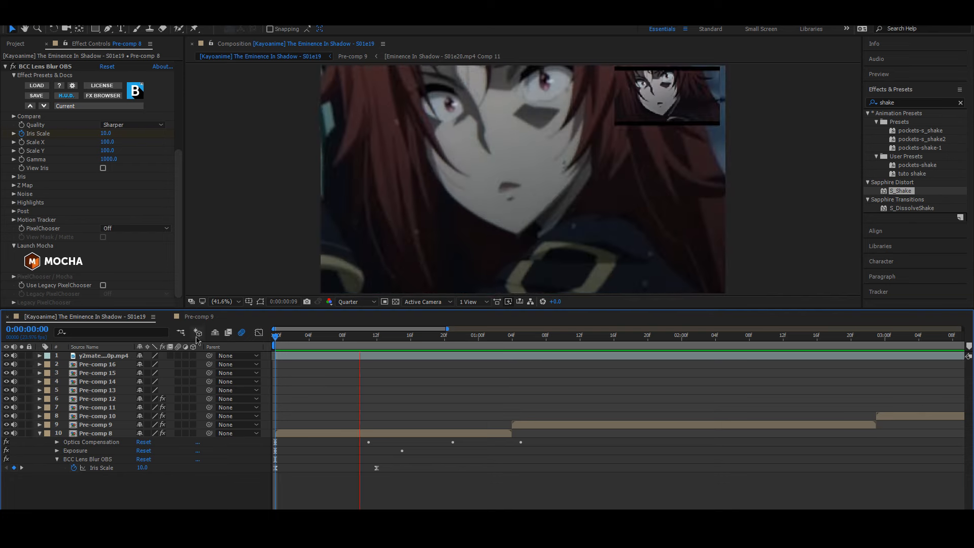
Stop the preview, return to the start, and create a comp-size solid in red E70000 above Pre-comp 8.
{"action": "key", "text": "space"}
{"action": "left_click_drag", "start_coordinate": [306, 338], "coordinate": [263, 345]}
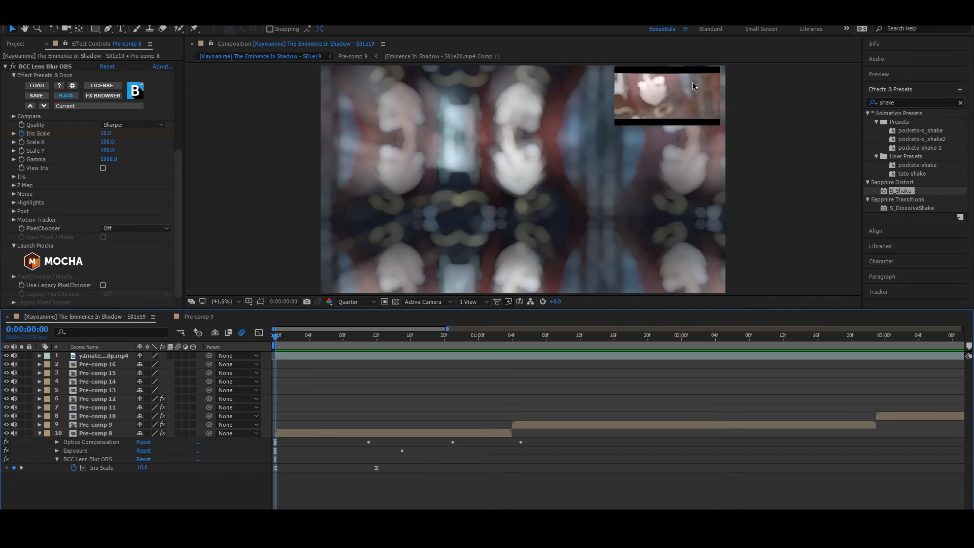
{"action": "left_click", "coordinate": [312, 432]}
{"action": "right_click", "coordinate": [266, 436]}
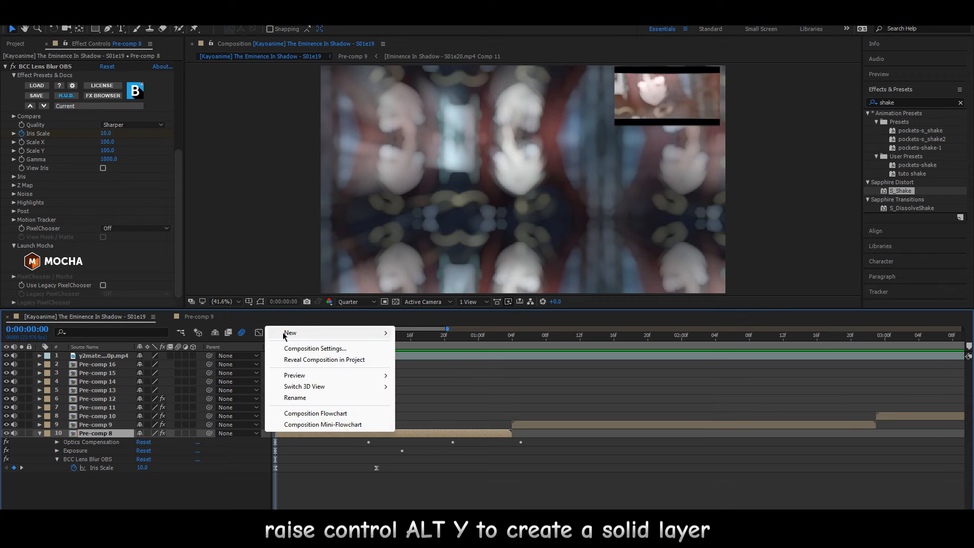
{"action": "mouse_move", "coordinate": [286, 335]}
{"action": "left_click", "coordinate": [420, 359]}
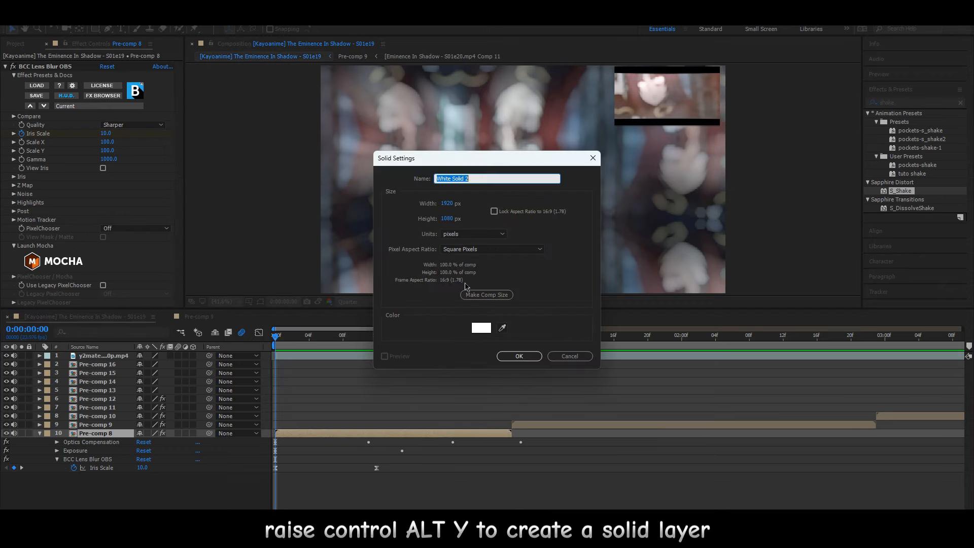
{"action": "left_click", "coordinate": [482, 327]}
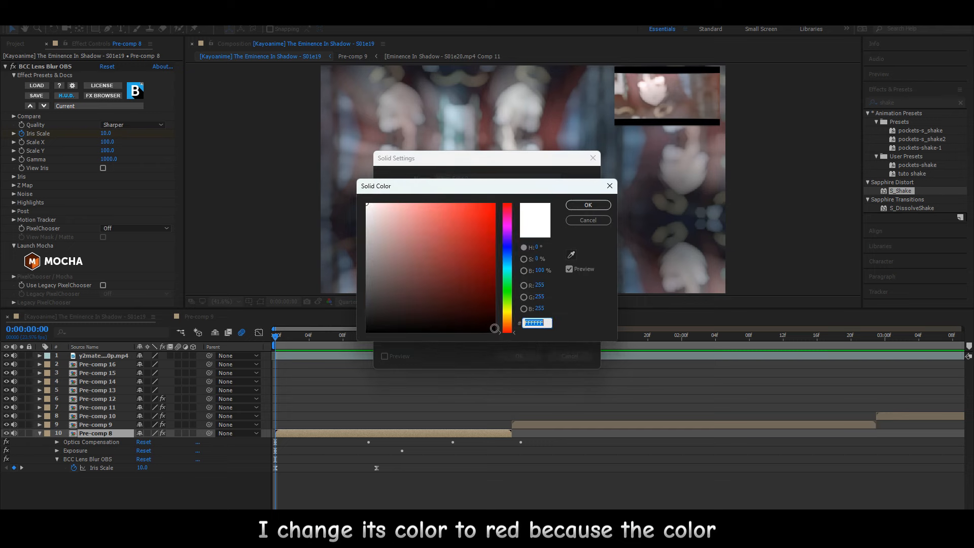
{"action": "left_click_drag", "start_coordinate": [490, 218], "coordinate": [494, 215]}
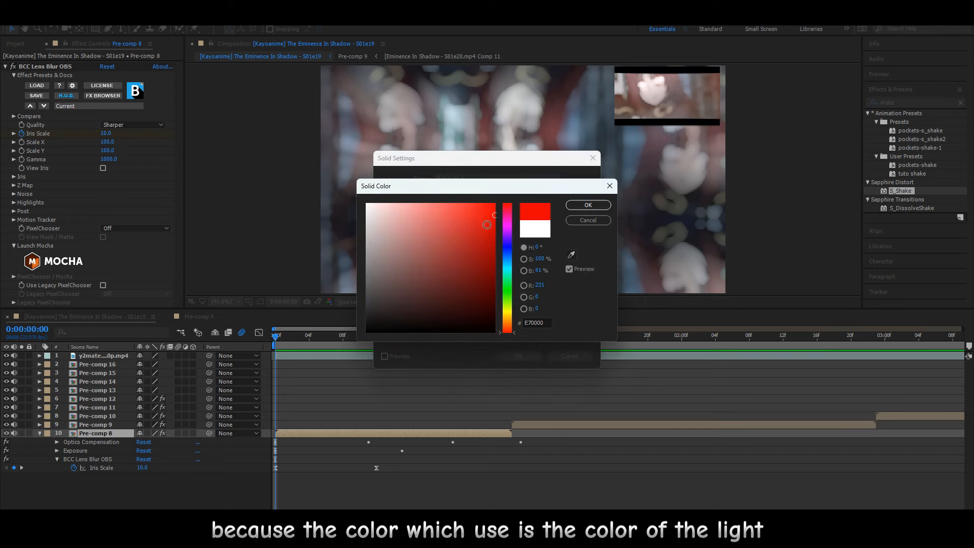
{"action": "left_click", "coordinate": [580, 205]}
{"action": "left_click", "coordinate": [516, 356]}
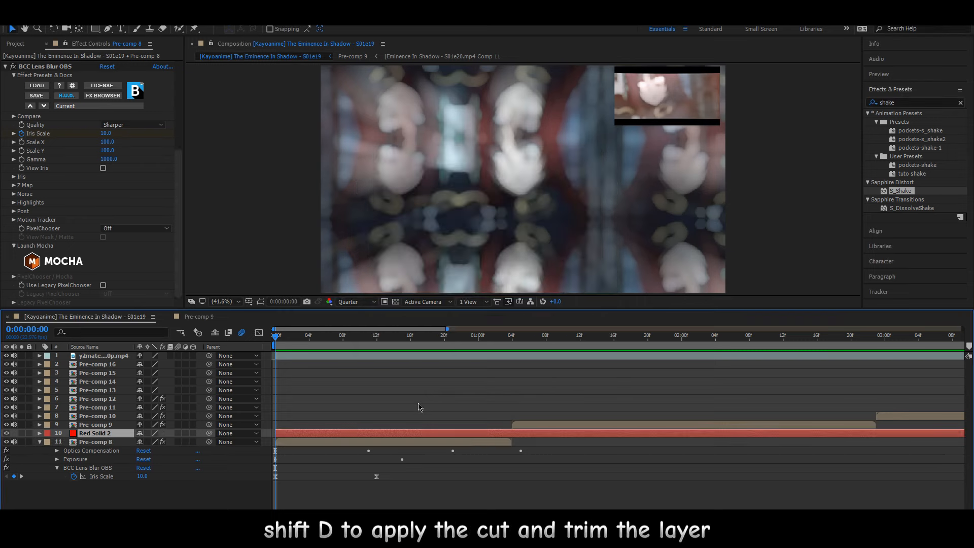
Split the red solid at 0:00:01:04 where Pre-comp 8 ends, delete the remainder, and return to the first frame.
{"action": "left_click", "coordinate": [512, 337]}
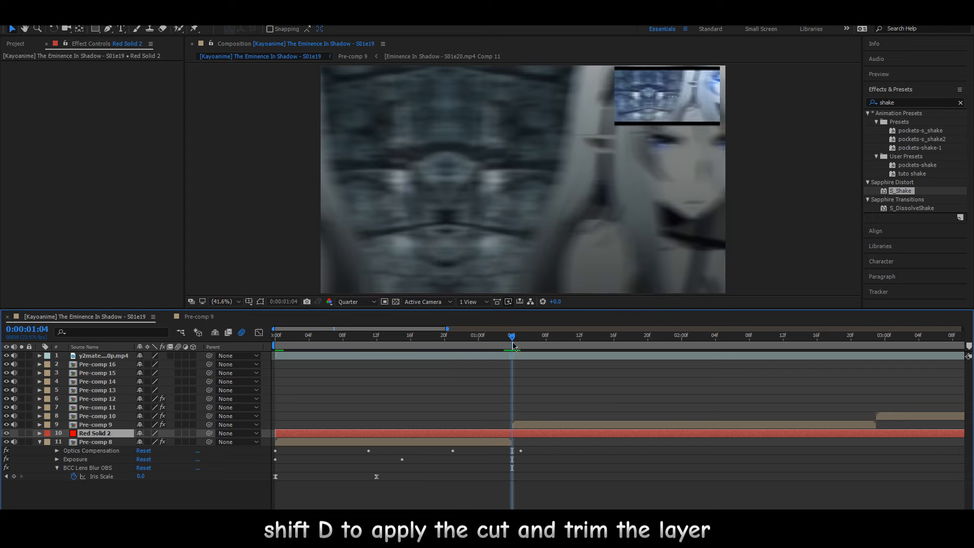
{"action": "key", "text": "ctrl+shift+d"}
{"action": "key", "text": "Delete"}
{"action": "left_click_drag", "start_coordinate": [513, 346], "coordinate": [278, 436]}
Draw an elliptical mask on the red solid and enlarge it into a wide oval covering most of the frame.
{"action": "left_click", "coordinate": [285, 435]}
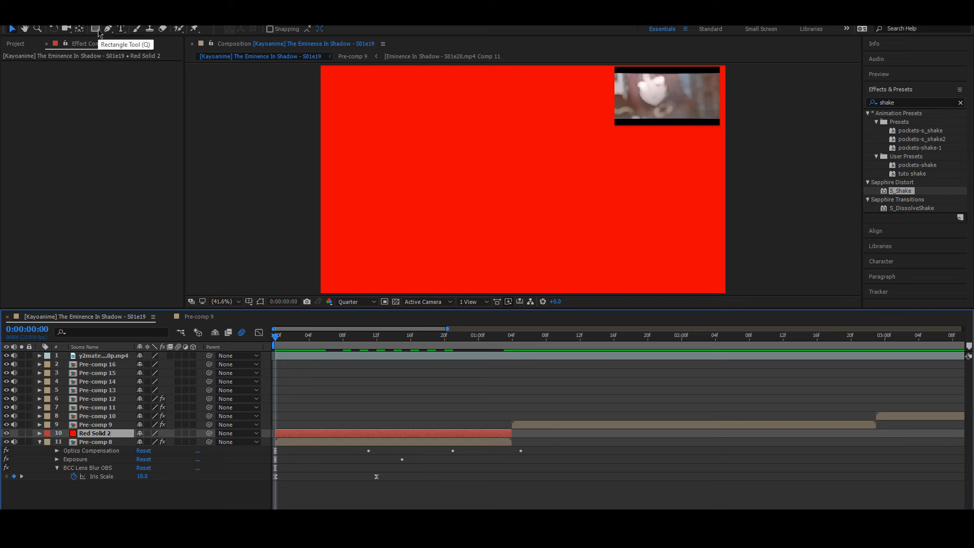
{"action": "left_click_drag", "start_coordinate": [98, 33], "coordinate": [122, 50]}
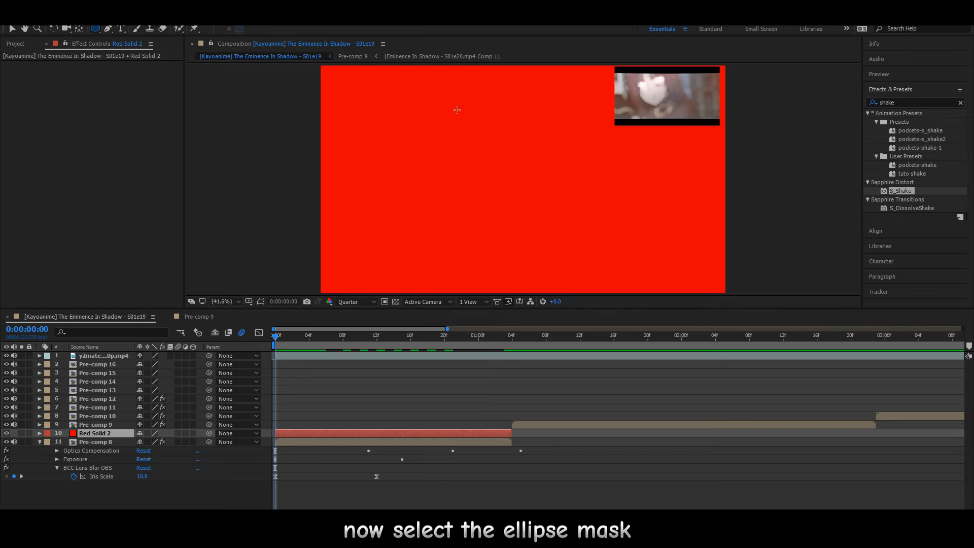
{"action": "left_click_drag", "start_coordinate": [449, 108], "coordinate": [629, 281]}
{"action": "key", "text": "v"}
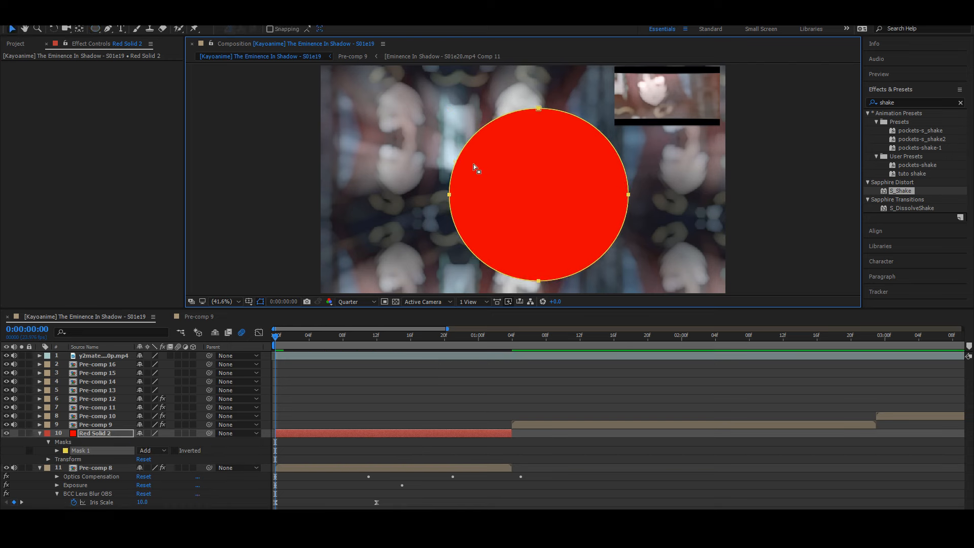
{"action": "double_click", "coordinate": [453, 171]}
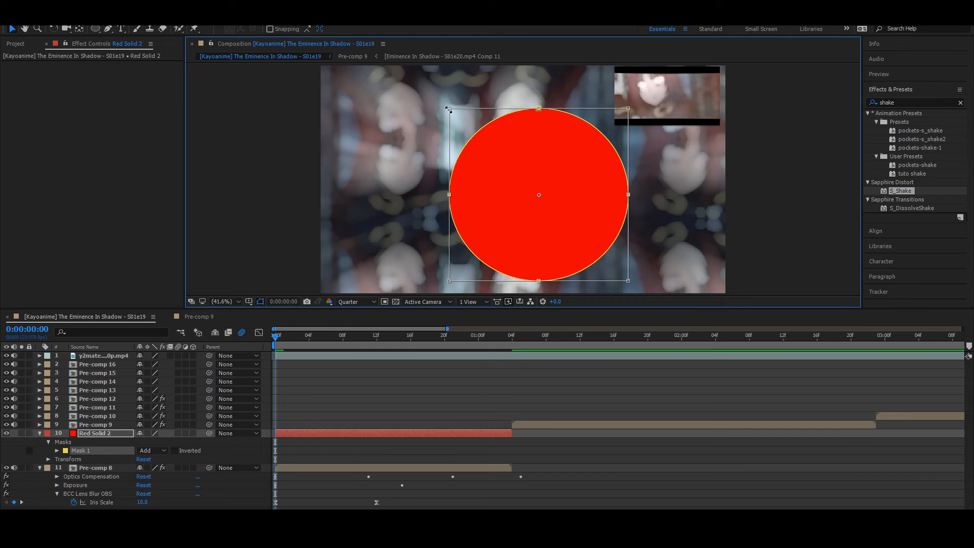
{"action": "left_click_drag", "start_coordinate": [449, 109], "coordinate": [397, 76]}
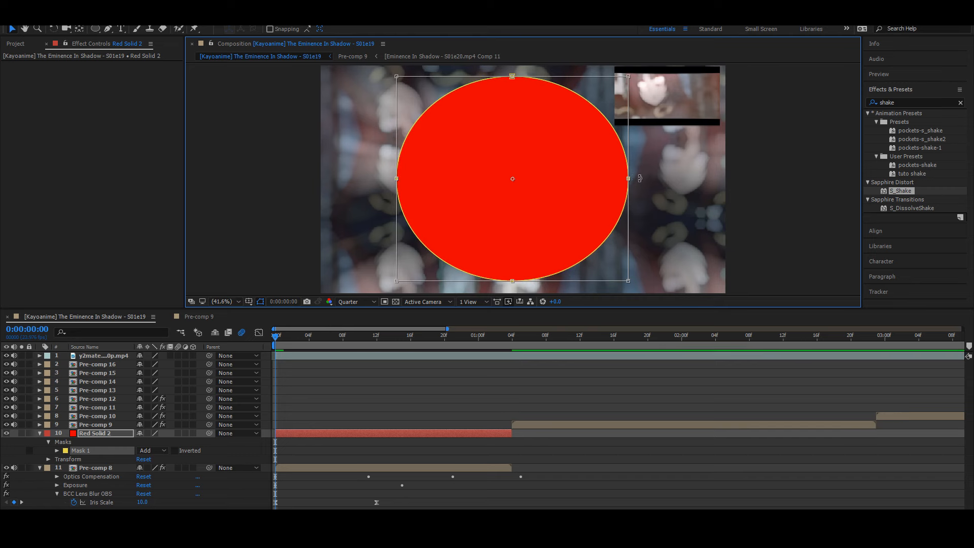
{"action": "left_click_drag", "start_coordinate": [629, 178], "coordinate": [661, 179]}
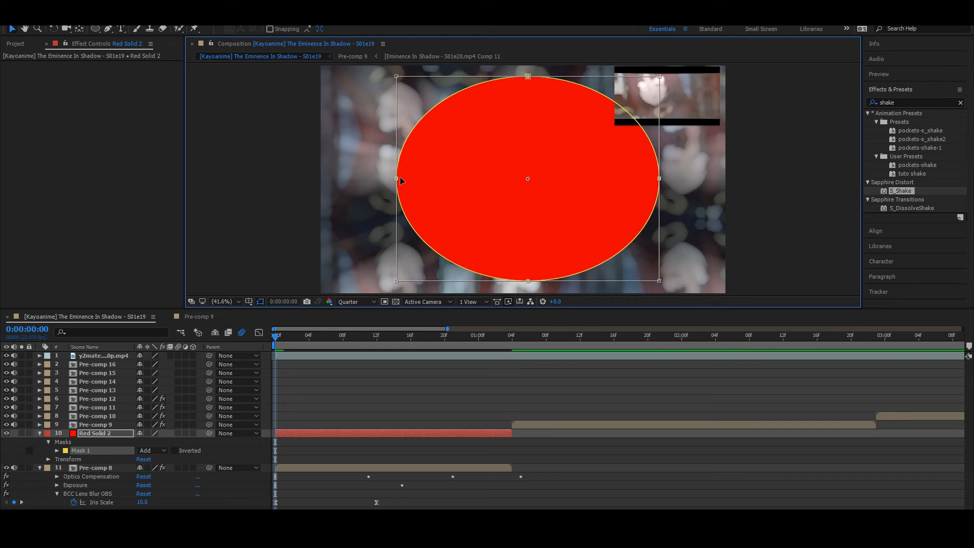
{"action": "left_click_drag", "start_coordinate": [397, 179], "coordinate": [392, 179]}
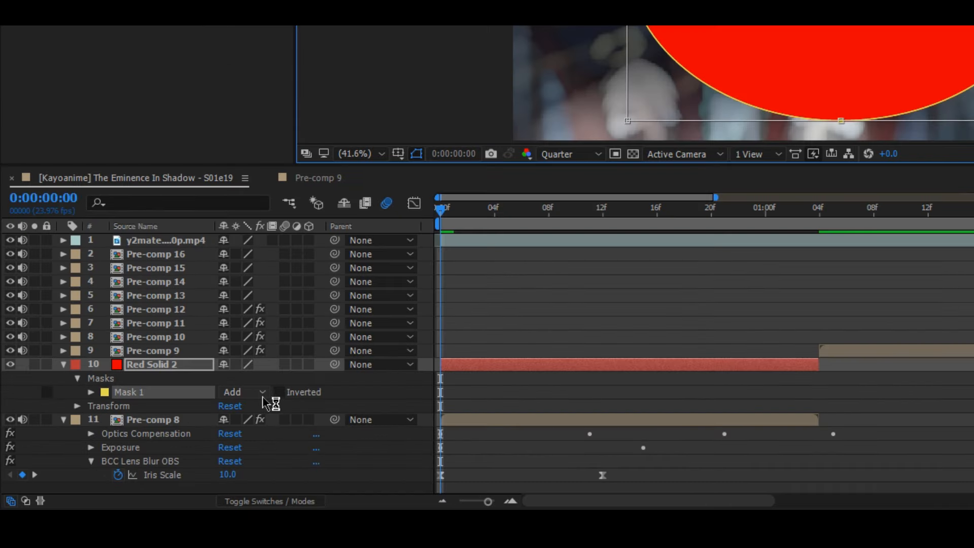
Invert Mask 1 on the red solid and set its Mask Feather to about 341 pixels.
{"action": "left_click", "coordinate": [175, 451]}
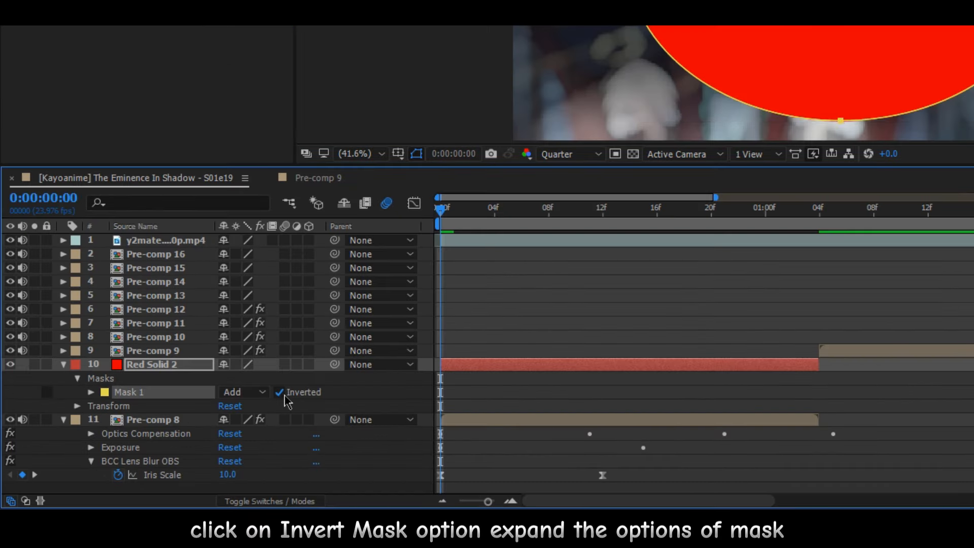
{"action": "left_click", "coordinate": [478, 396]}
{"action": "left_click", "coordinate": [454, 365]}
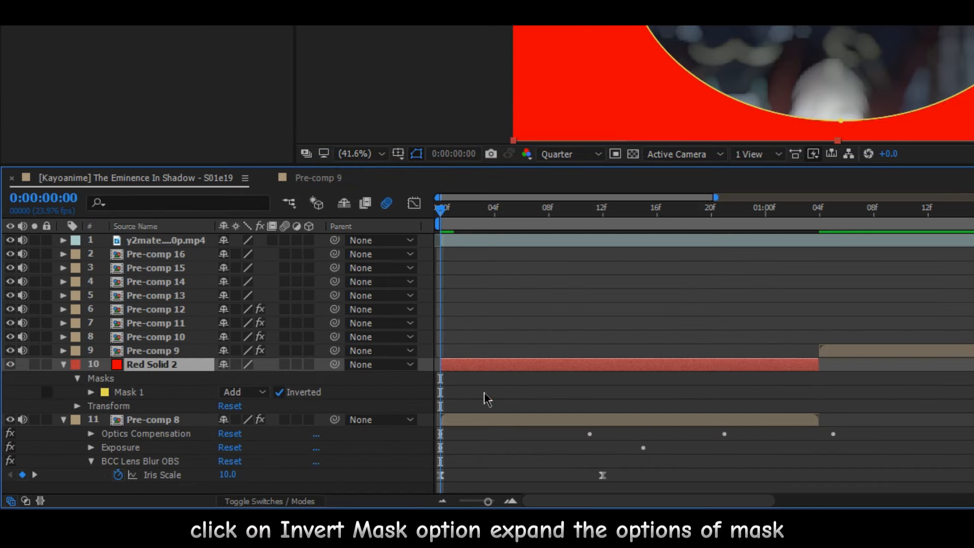
{"action": "left_click", "coordinate": [91, 392]}
{"action": "left_click", "coordinate": [147, 424]}
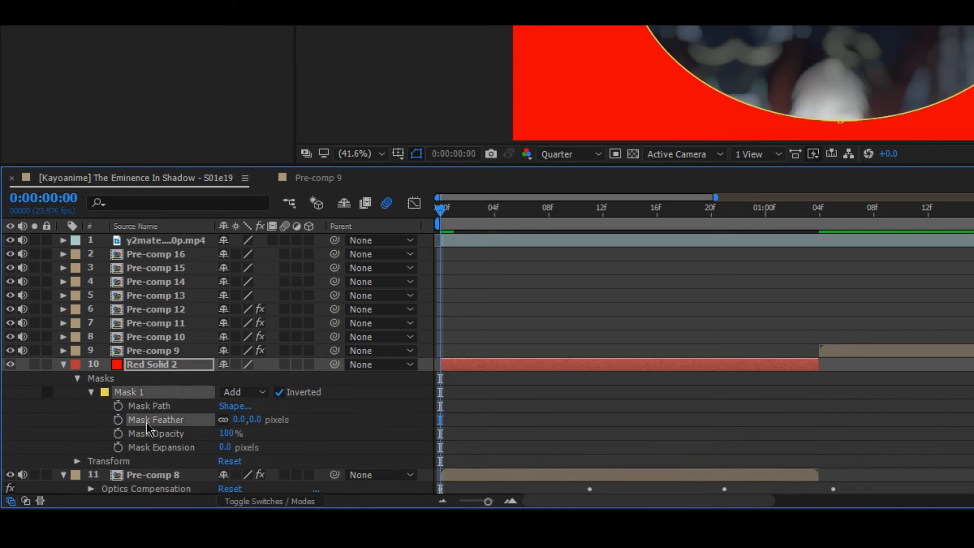
{"action": "left_click_drag", "start_coordinate": [256, 419], "coordinate": [463, 419]}
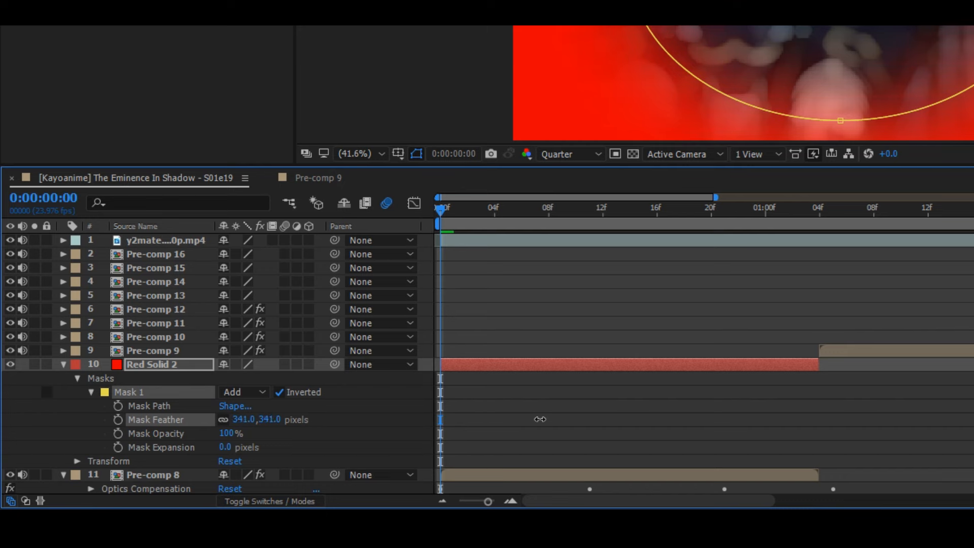
Set the red solid's Opacity to 14% and save the project.
{"action": "left_click", "coordinate": [481, 385]}
{"action": "left_click", "coordinate": [453, 368]}
{"action": "key", "text": "t"}
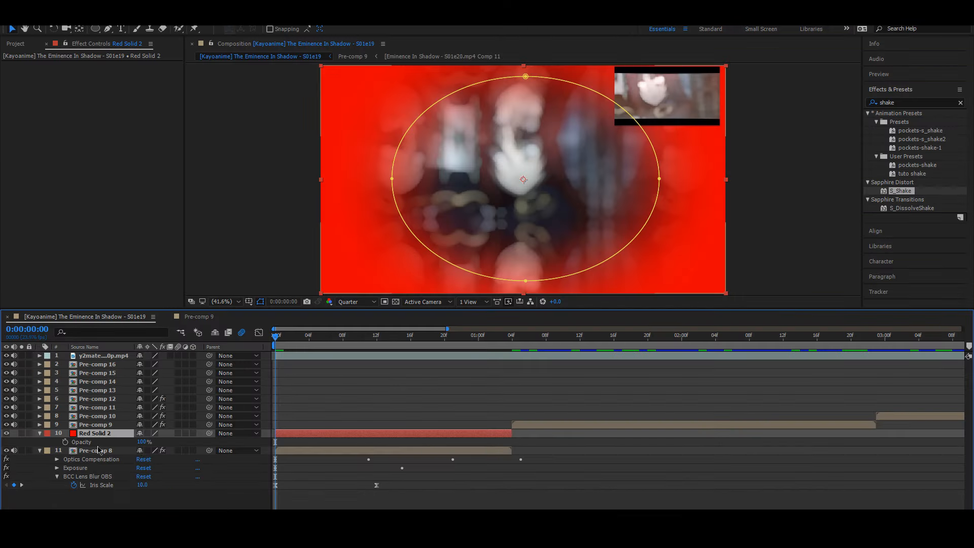
{"action": "left_click_drag", "start_coordinate": [142, 442], "coordinate": [108, 450]}
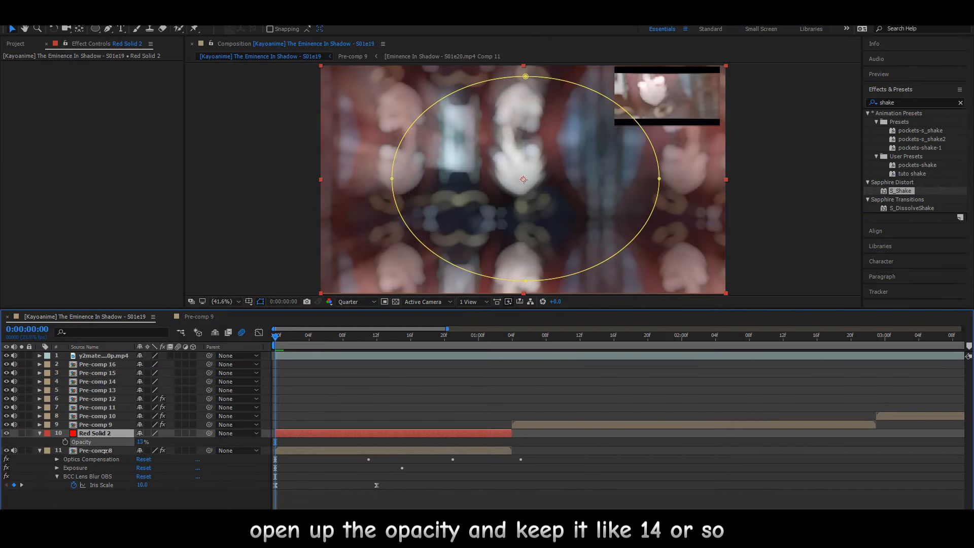
{"action": "left_click_drag", "start_coordinate": [107, 451], "coordinate": [105, 451]}
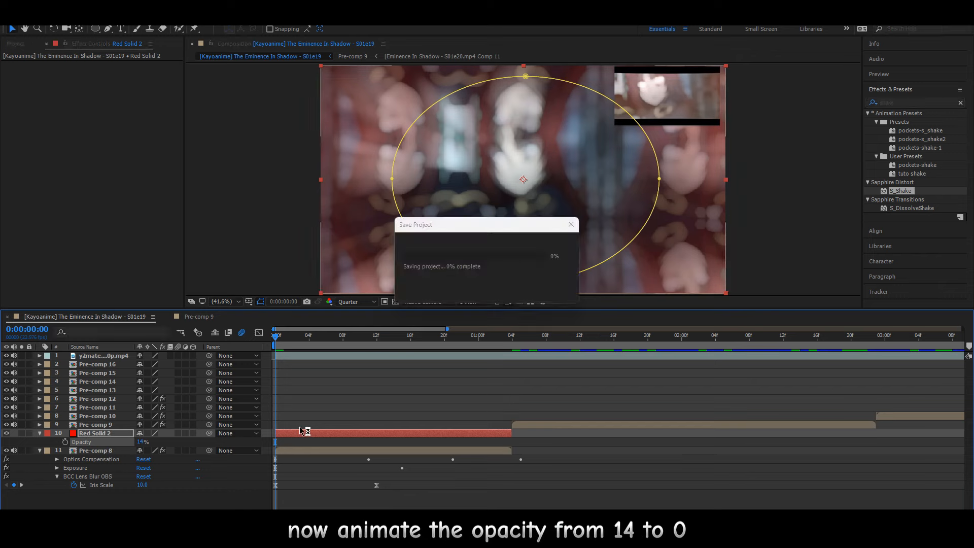
Keyframe the red solid's Opacity from 14% at the start to 0% at about 0:00:00:12, with both keyframes eased.
{"action": "left_click", "coordinate": [302, 407]}
{"action": "left_click", "coordinate": [65, 442]}
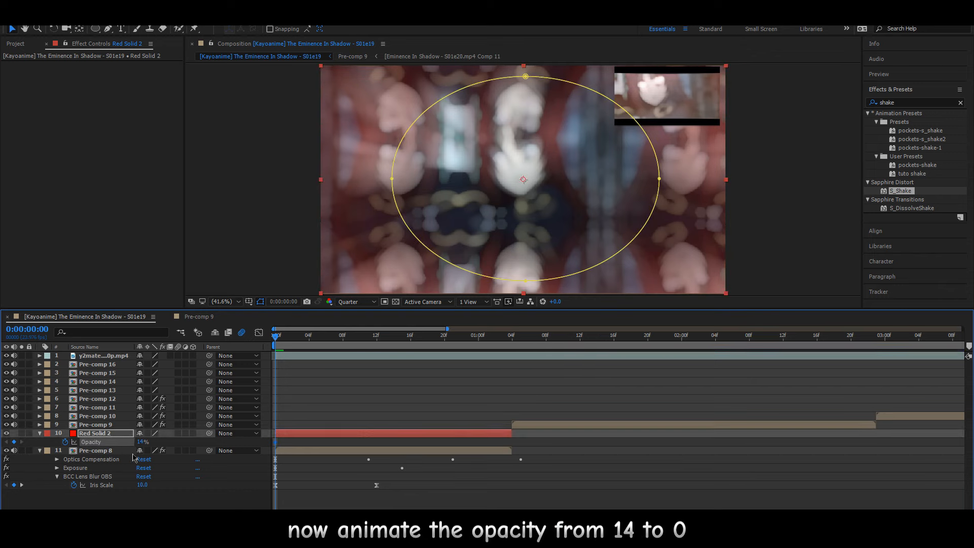
{"action": "left_click_drag", "start_coordinate": [283, 343], "coordinate": [351, 350]}
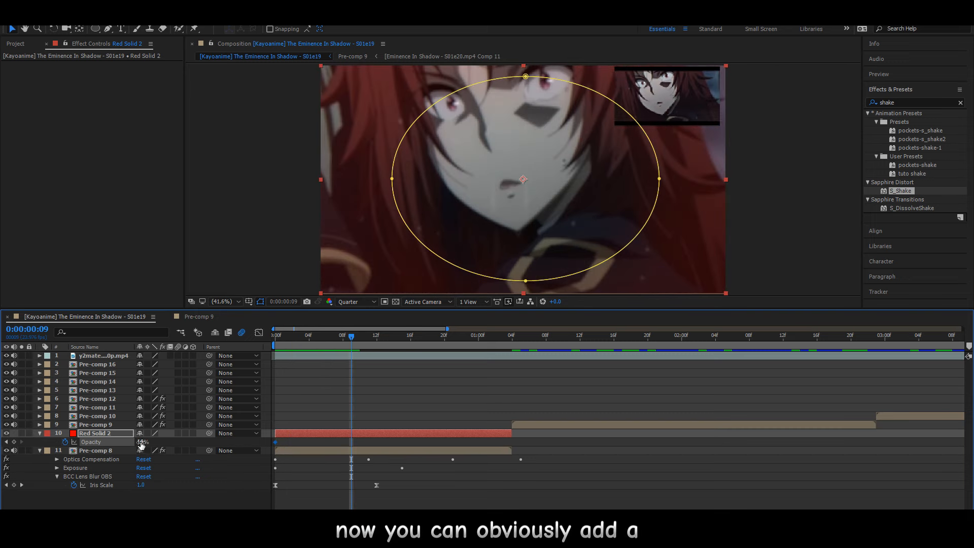
{"action": "left_click_drag", "start_coordinate": [141, 445], "coordinate": [129, 444]}
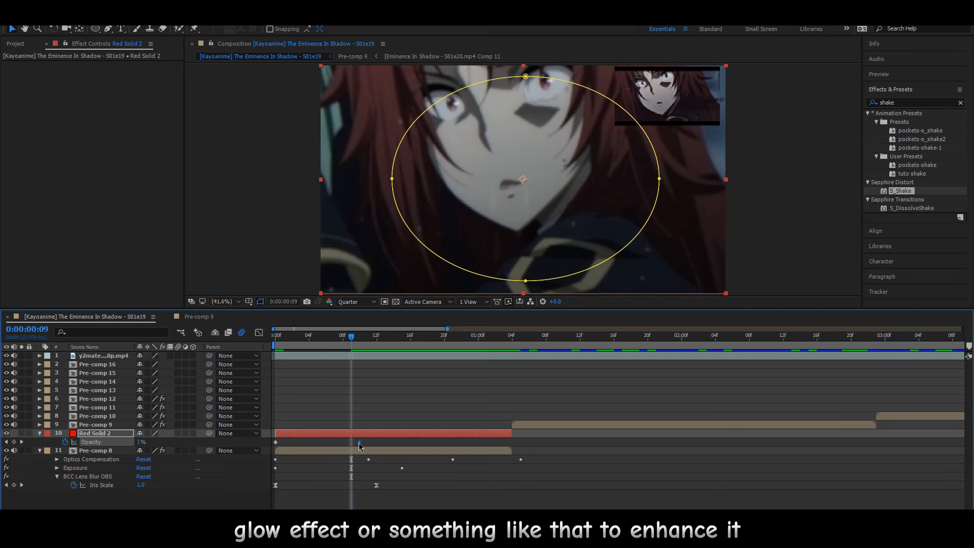
{"action": "left_click_drag", "start_coordinate": [359, 445], "coordinate": [376, 445]}
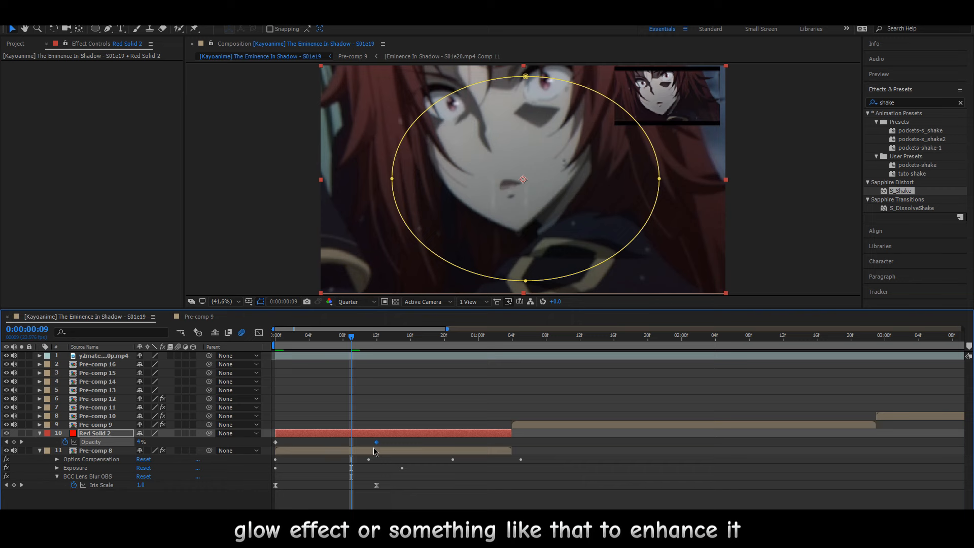
{"action": "left_click", "coordinate": [316, 406]}
Preview the red light leak fade over Pre-comp 8 from the start of the timeline.
{"action": "key", "text": "space"}
{"action": "key", "text": "space"}
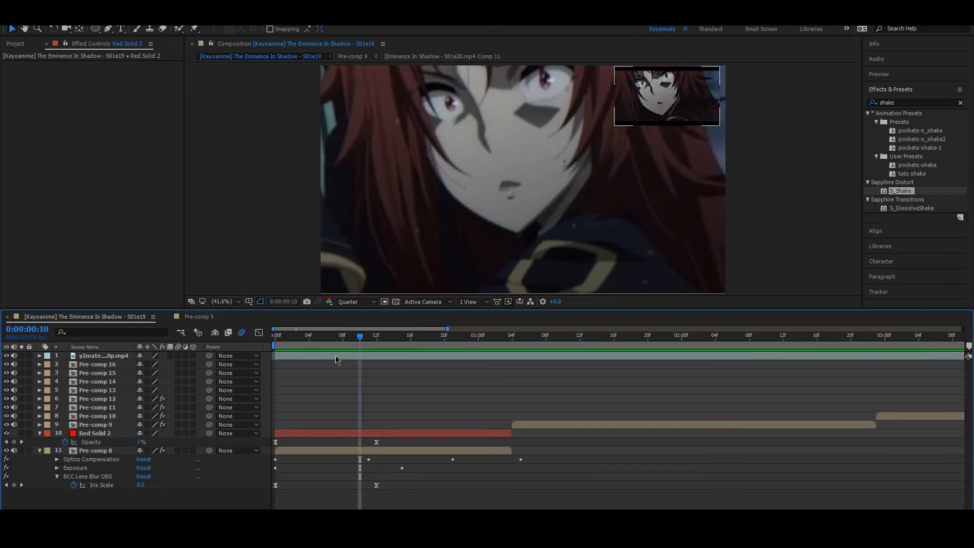
{"action": "key", "text": "space"}
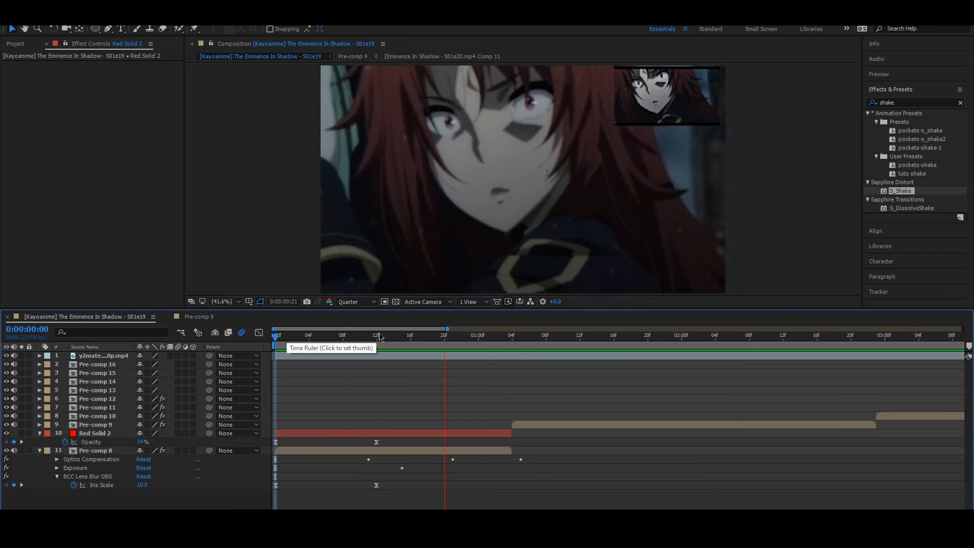
{"action": "left_click_drag", "start_coordinate": [379, 336], "coordinate": [276, 356]}
{"action": "key", "text": "space"}
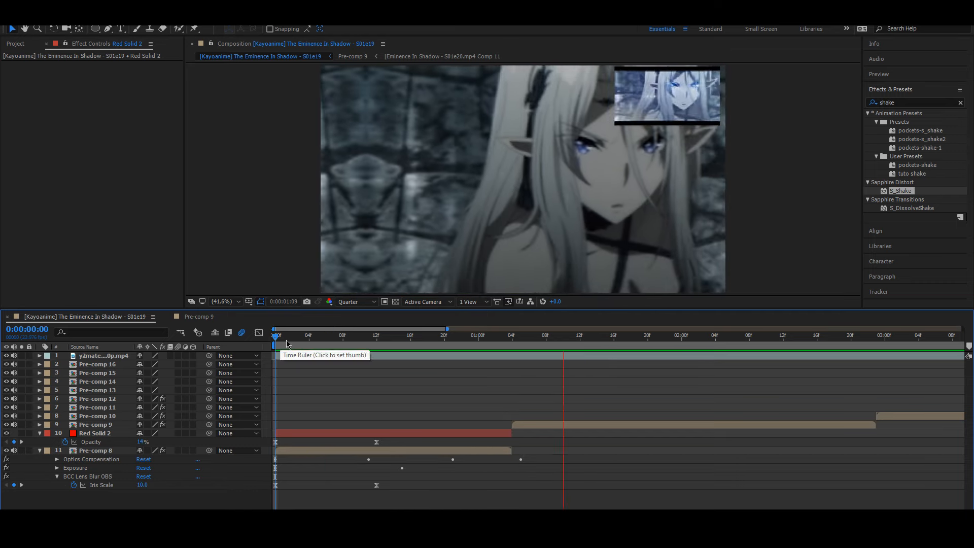
{"action": "key", "text": "space"}
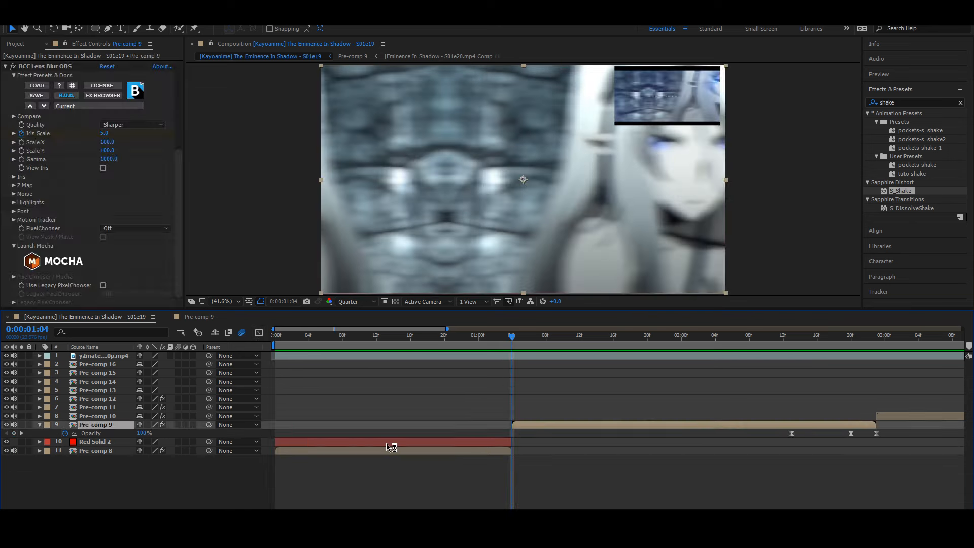
Duplicate the red solid, place the copy above Pre-comp 9, and align its start with that clip at 0:00:01:04.
{"action": "left_click", "coordinate": [370, 442]}
{"action": "key", "text": "ctrl+d"}
{"action": "left_click_drag", "start_coordinate": [93, 447], "coordinate": [93, 424]}
{"action": "left_click_drag", "start_coordinate": [293, 425], "coordinate": [531, 427]}
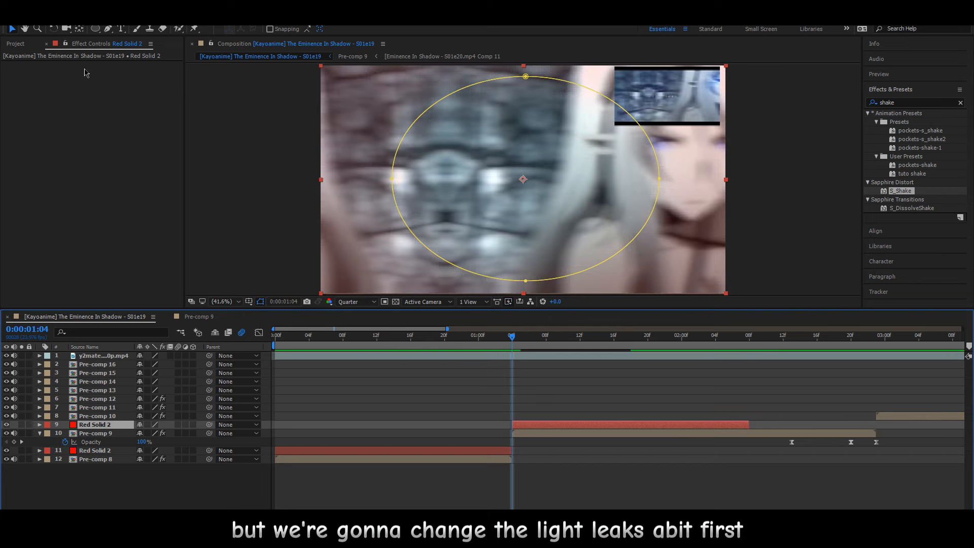
Recolour the duplicated solid above Pre-comp 9 to blue, hex 000BE7, creating it as a new solid.
{"action": "left_click", "coordinate": [87, 18]}
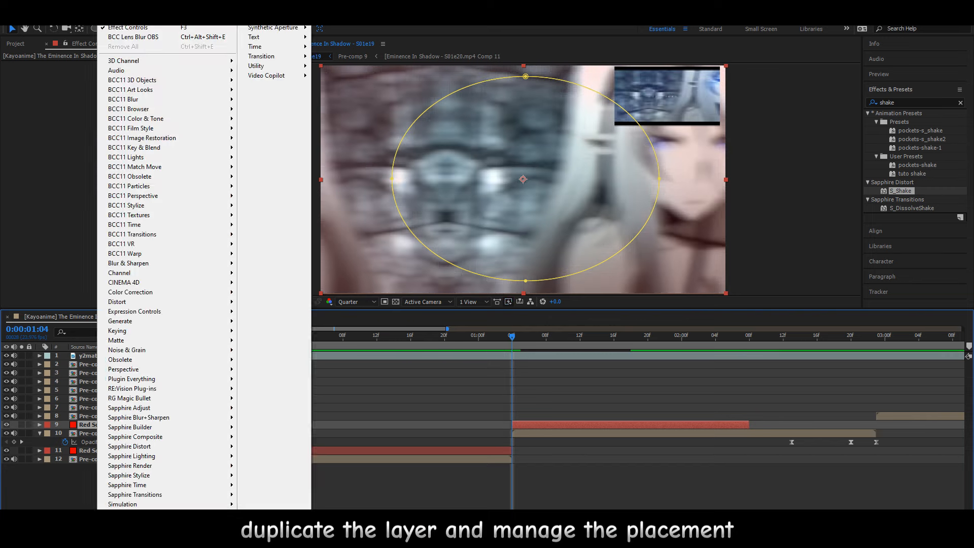
{"action": "left_click", "coordinate": [84, 19]}
{"action": "left_click", "coordinate": [85, 18]}
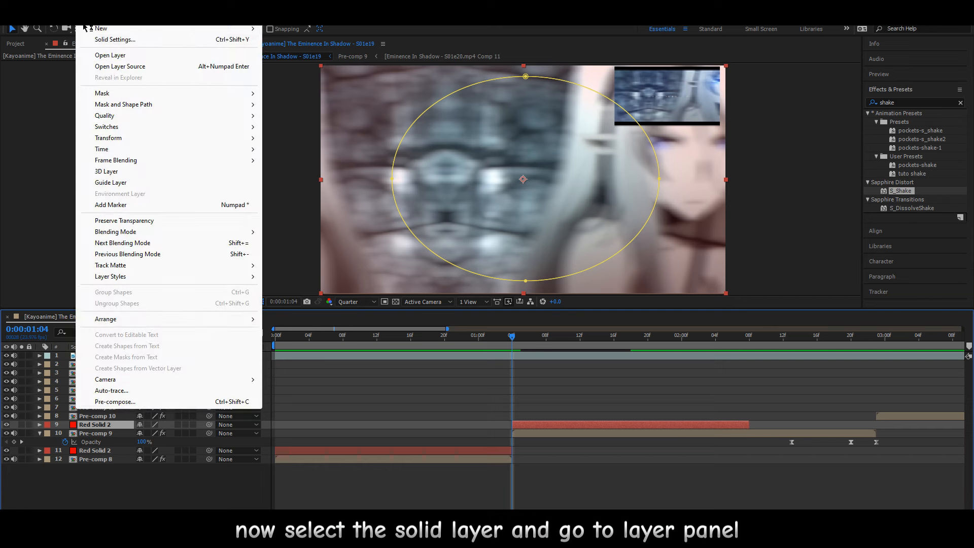
{"action": "left_click", "coordinate": [109, 40]}
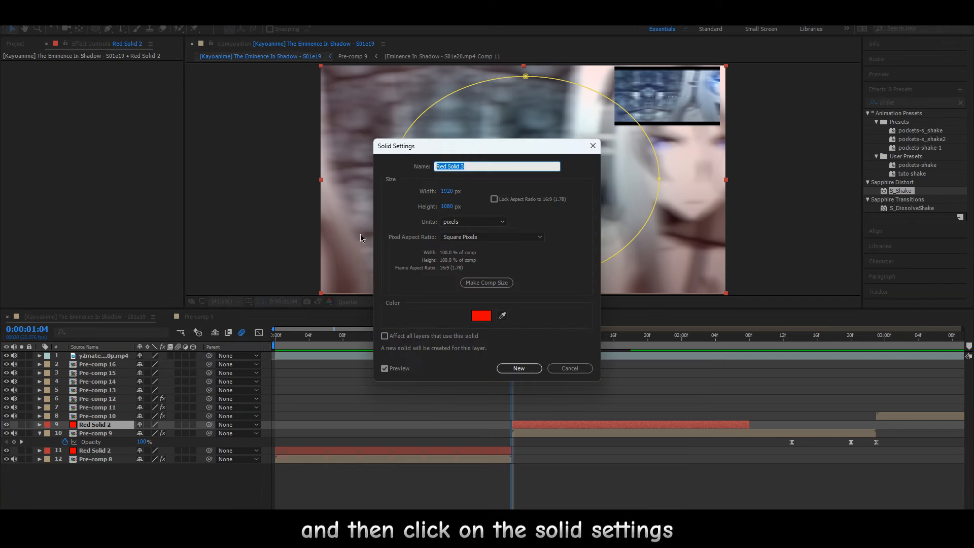
{"action": "left_click", "coordinate": [481, 316]}
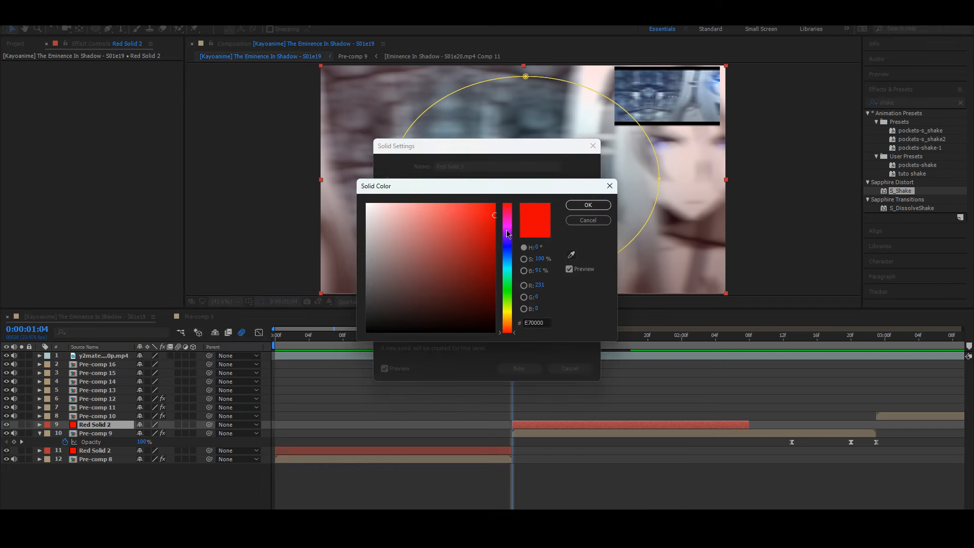
{"action": "left_click", "coordinate": [507, 242]}
{"action": "mouse_move", "coordinate": [509, 243]}
{"action": "left_mouse_down"}
{"action": "mouse_move", "coordinate": [509, 234]}
{"action": "mouse_move", "coordinate": [513, 249]}
{"action": "left_mouse_up"}
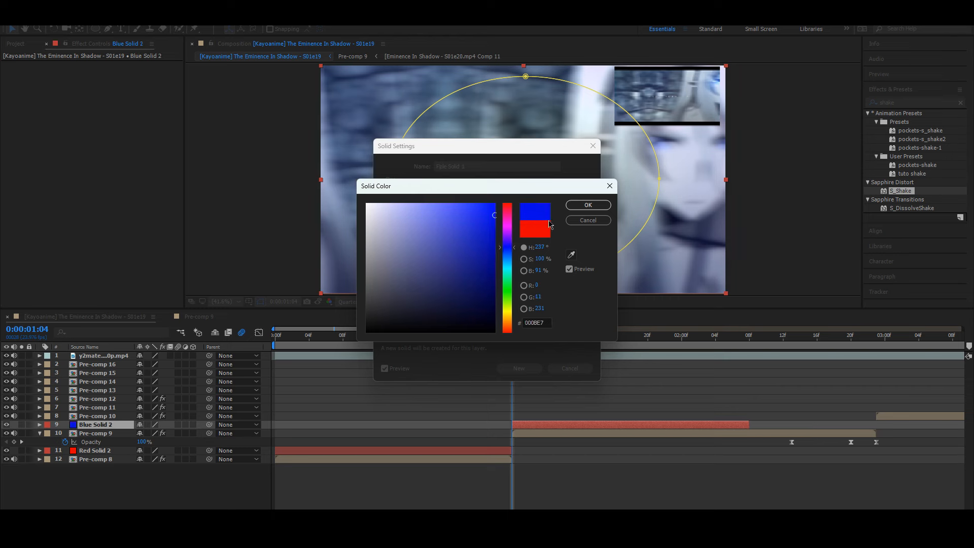
{"action": "left_click", "coordinate": [583, 206]}
{"action": "left_click", "coordinate": [518, 368]}
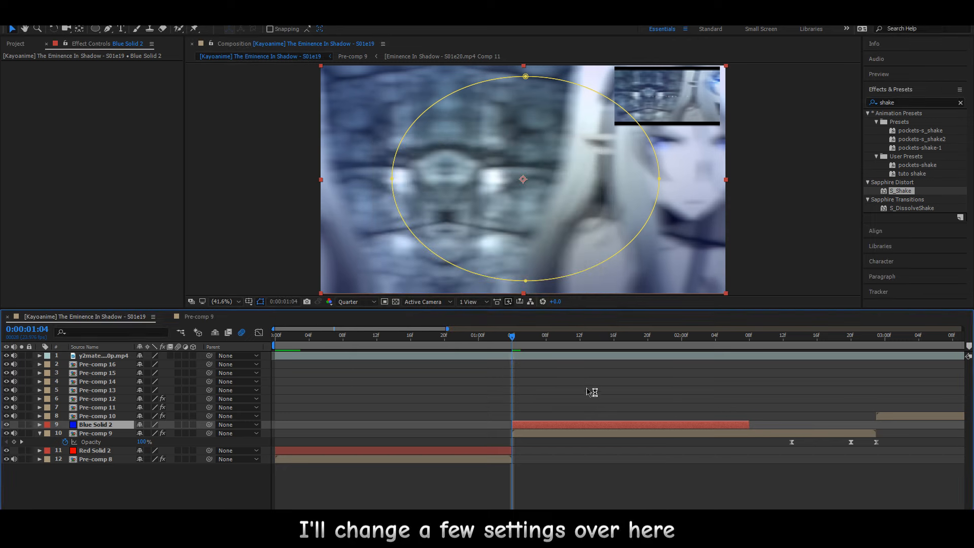
Preview the blue light leak over Pre-comp 9.
{"action": "left_click", "coordinate": [600, 398]}
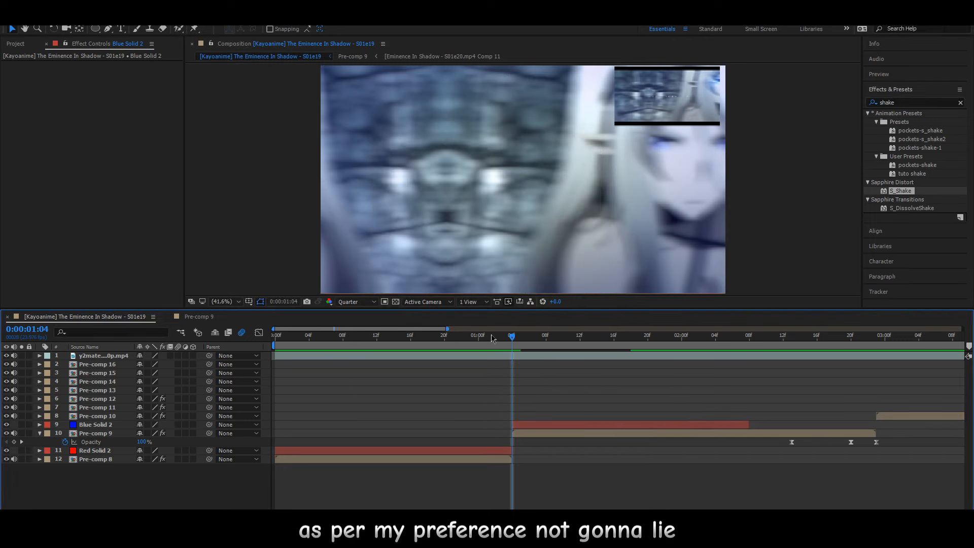
{"action": "key", "text": "space"}
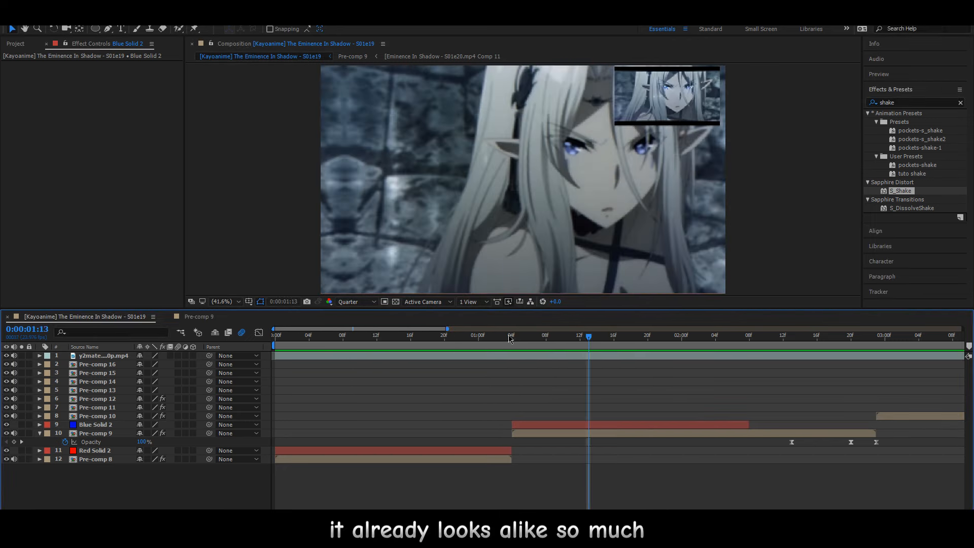
{"action": "left_click_drag", "start_coordinate": [510, 339], "coordinate": [580, 340]}
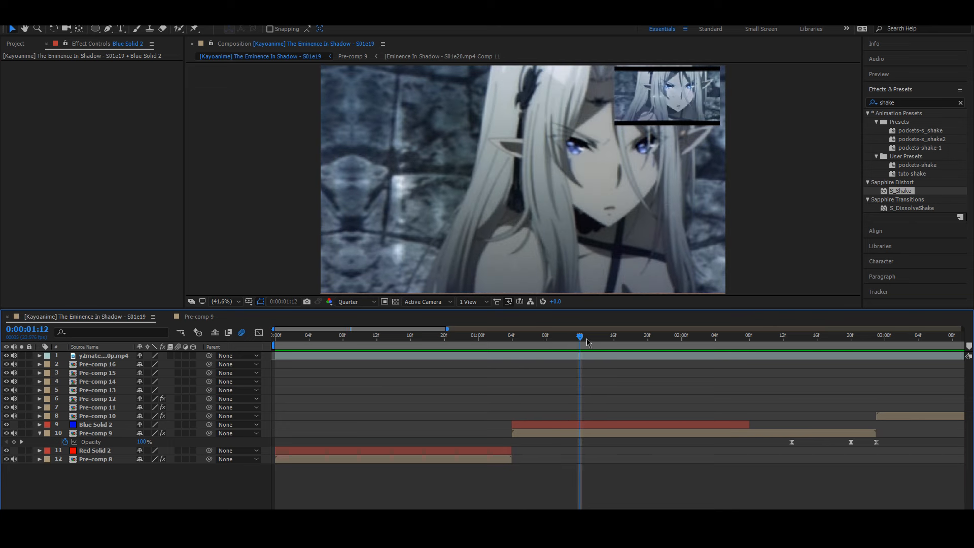
Pull the right-hand point of the blue solid's elliptical mask inward at 0:00:01:09 to reshape the leak, and scrub through it.
{"action": "left_click", "coordinate": [565, 423]}
{"action": "key", "text": "t"}
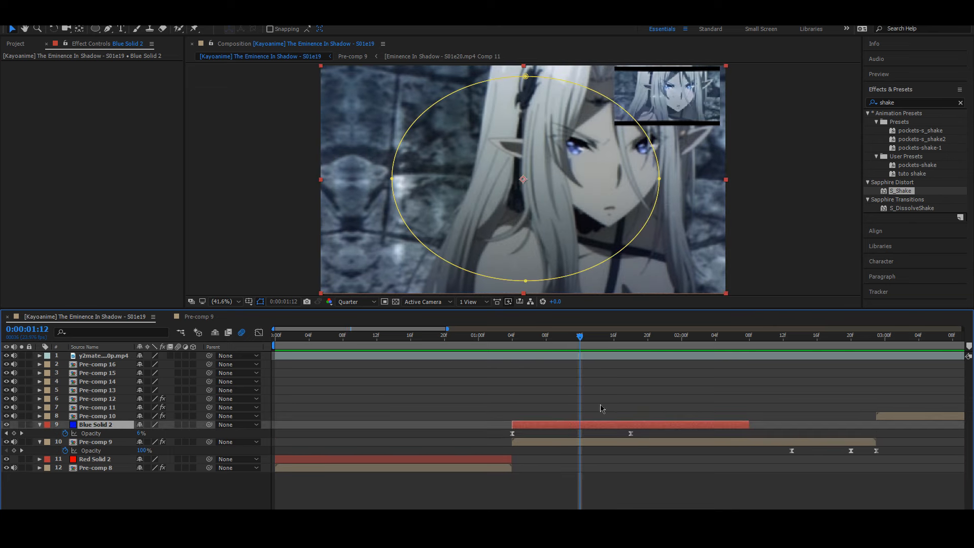
{"action": "key", "text": "Page_Up"}
{"action": "key", "text": "Page_Up"}
{"action": "key", "text": "Page_Up"}
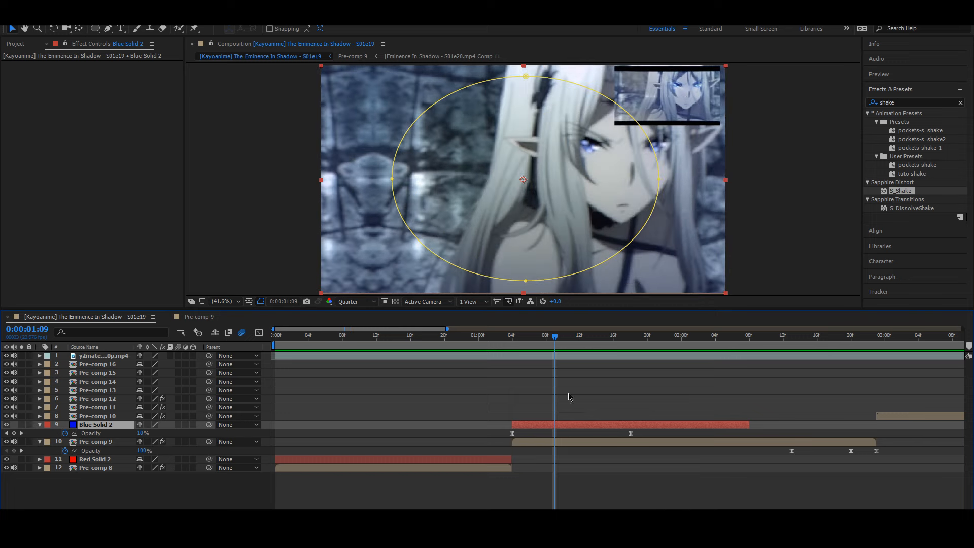
{"action": "left_click_drag", "start_coordinate": [655, 177], "coordinate": [545, 158]}
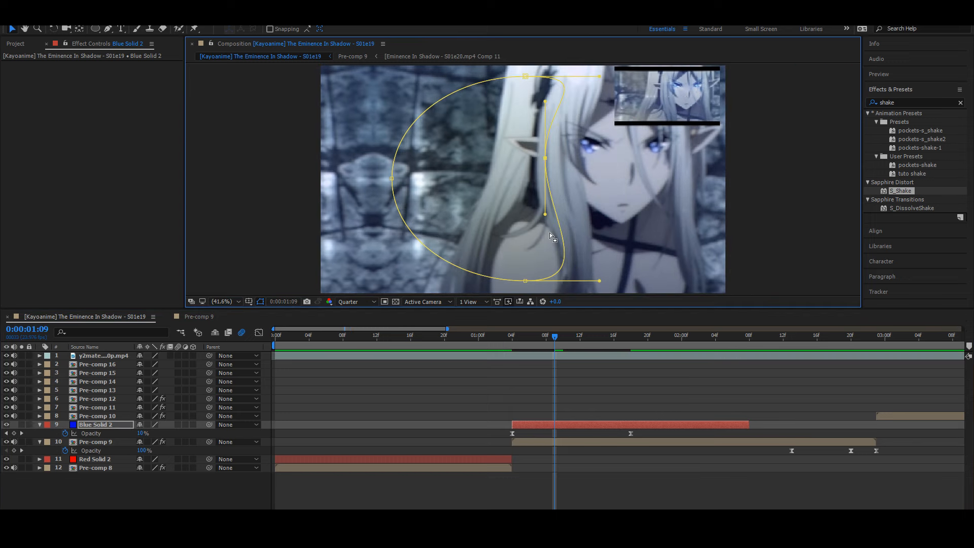
{"action": "left_click_drag", "start_coordinate": [537, 348], "coordinate": [593, 345]}
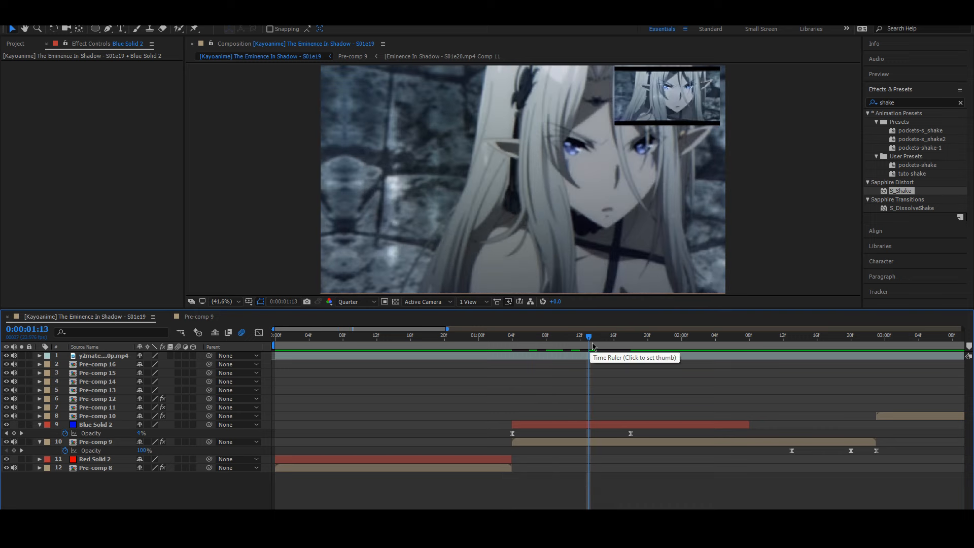
Lengthen the blue solid's fade by moving its last Opacity keyframe to about 0:00:01:22, and save the project.
{"action": "left_click_drag", "start_coordinate": [631, 435], "coordinate": [663, 436]}
{"action": "left_click", "coordinate": [648, 389]}
{"action": "key", "text": "ctrl+s"}
Preview the red and blue light leaks from the start of the timeline.
{"action": "left_click_drag", "start_coordinate": [591, 340], "coordinate": [366, 338]}
{"action": "key", "text": "space"}
{"action": "key", "text": "space"}
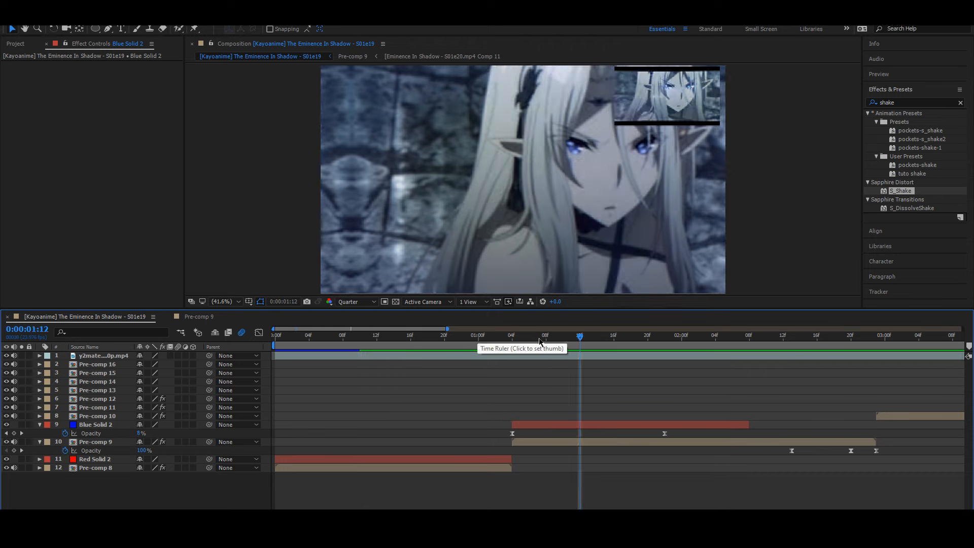
{"action": "left_click_drag", "start_coordinate": [540, 340], "coordinate": [201, 334]}
{"action": "key", "text": "space"}
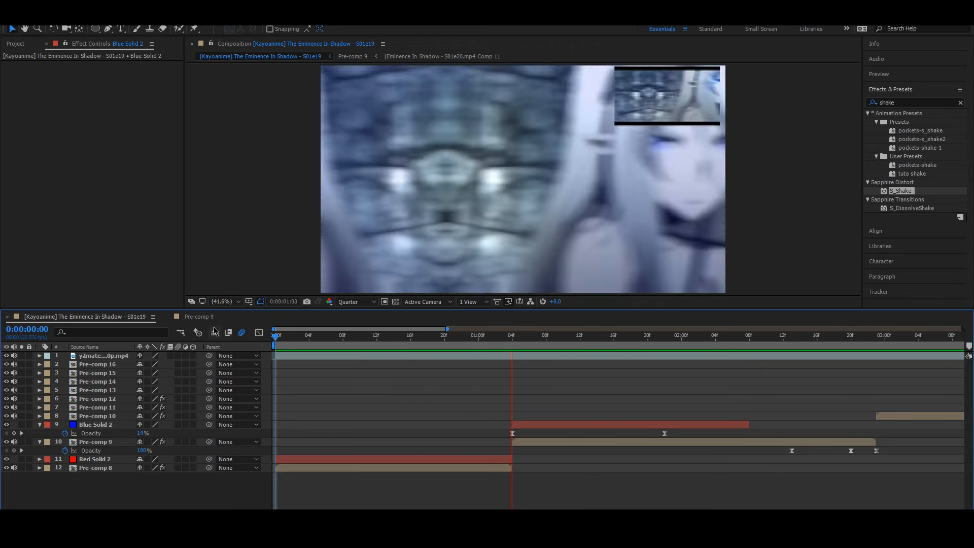
{"action": "key", "text": "space"}
{"action": "left_click", "coordinate": [574, 345]}
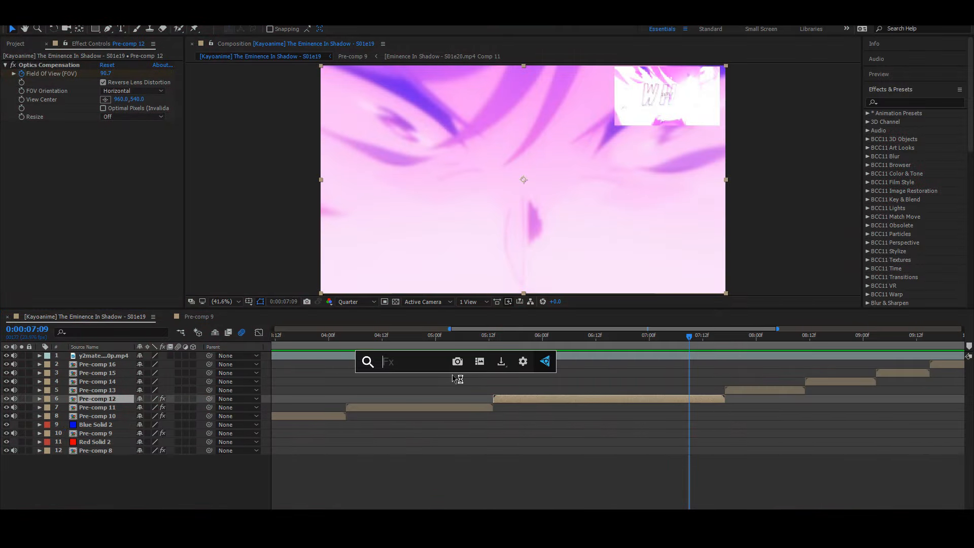
Apply S_DissolveShake to Pre-comp 12 and set its Dissolve Percent to 15%.
{"action": "type", "text": "shake"}
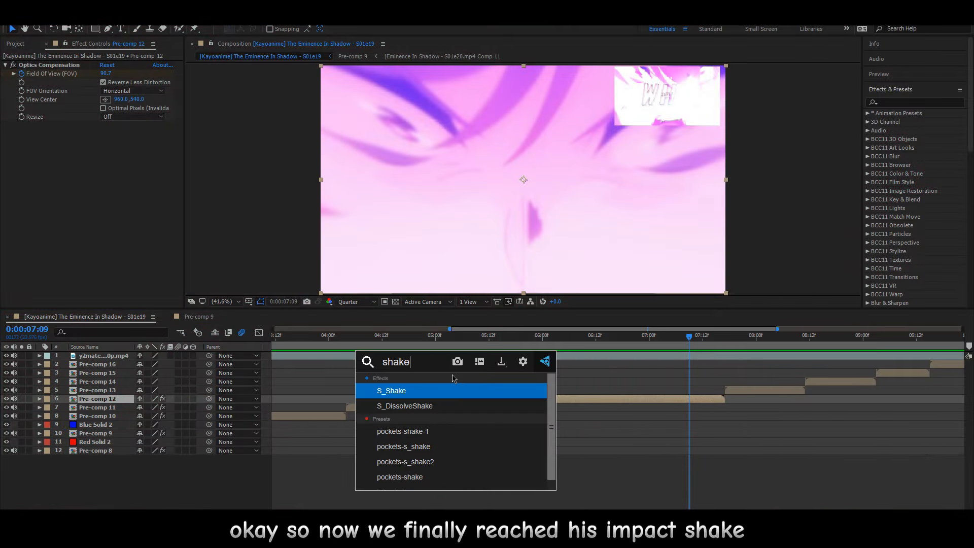
{"action": "left_click", "coordinate": [402, 410]}
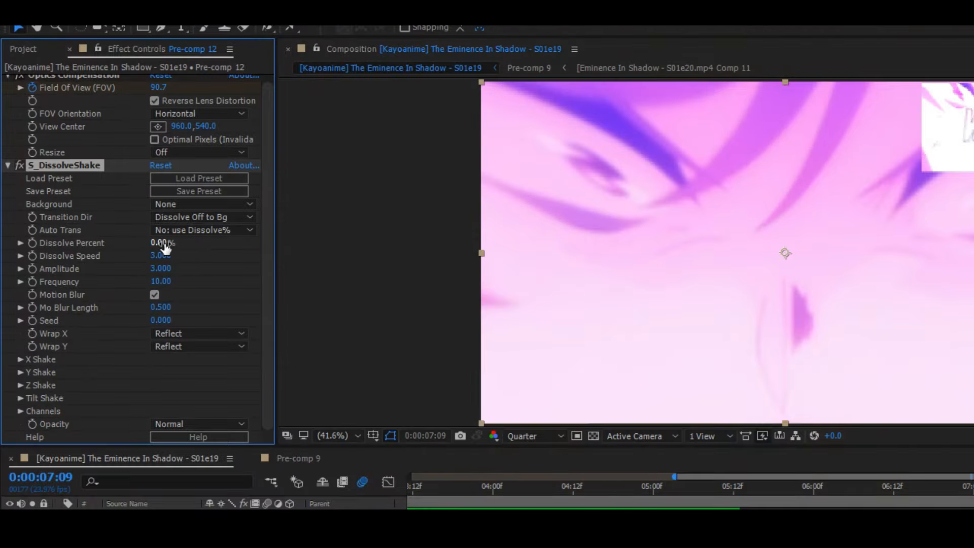
{"action": "left_click", "coordinate": [165, 244]}
{"action": "type", "text": "15"}
{"action": "key", "text": "Return"}
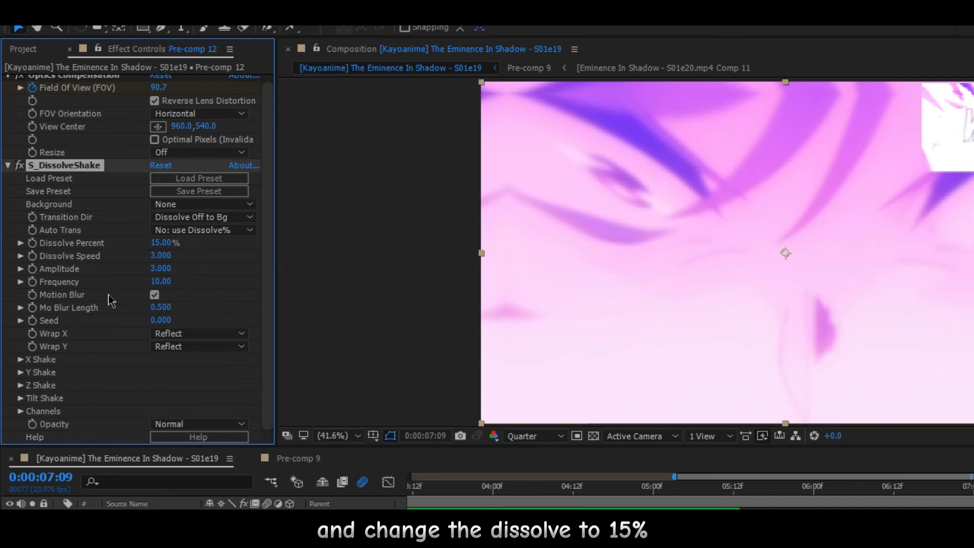
Set the S_DissolveShake Amplitude to 15 and Mo Blur Length to 3.
{"action": "left_click", "coordinate": [160, 270]}
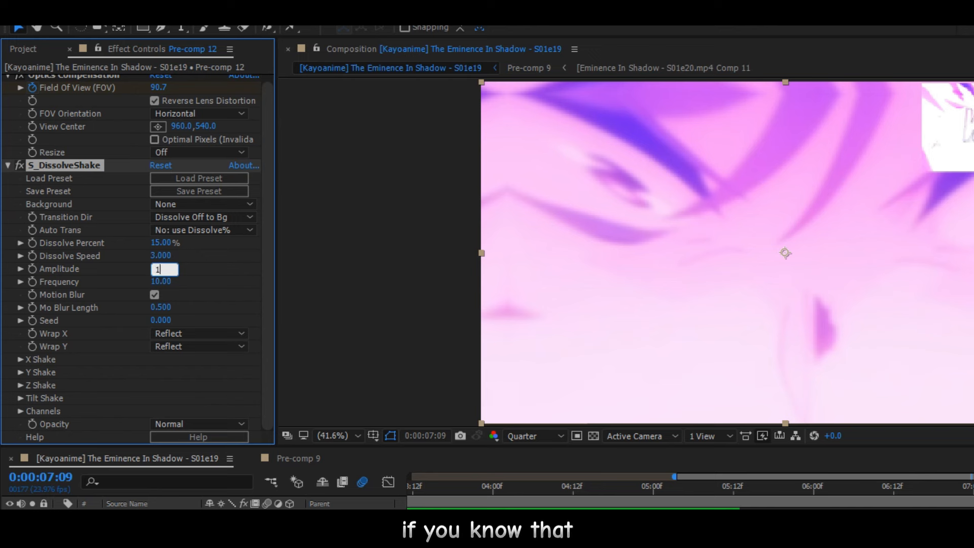
{"action": "type", "text": "15"}
{"action": "key", "text": "Return"}
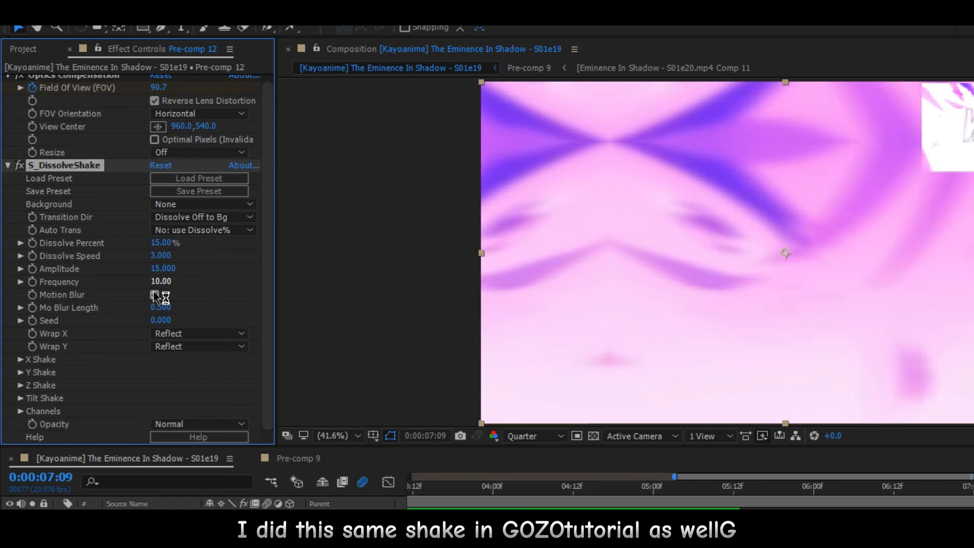
{"action": "left_click_drag", "start_coordinate": [162, 309], "coordinate": [226, 311]}
{"action": "left_click", "coordinate": [165, 309]}
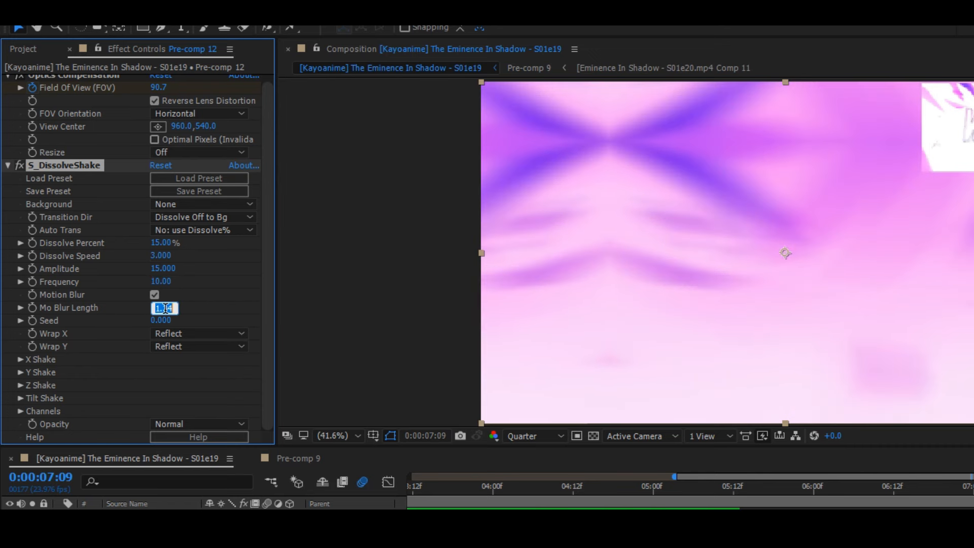
{"action": "type", "text": "3"}
{"action": "key", "text": "Return"}
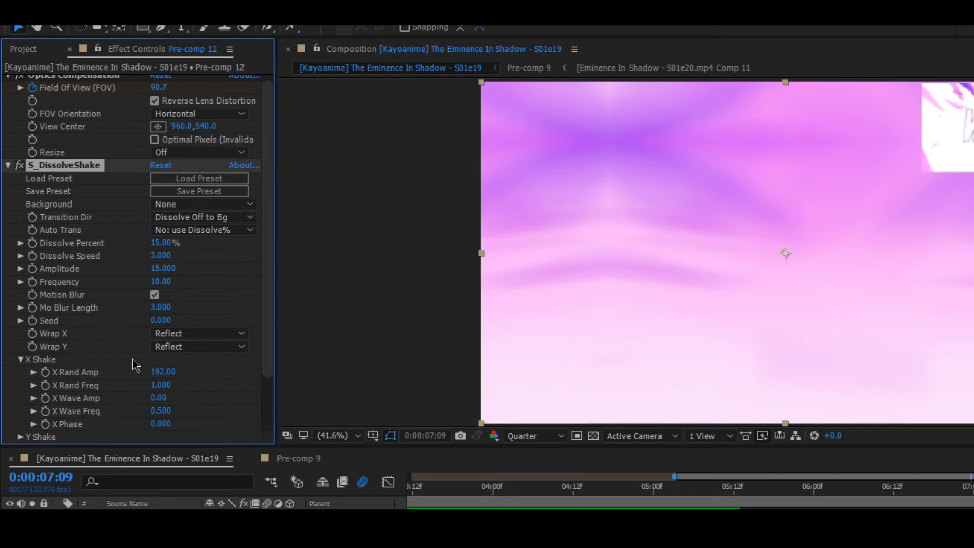
Set the shake's X Rand Amp to 0 and Y Rand Amp to 70.
{"action": "left_click", "coordinate": [161, 373]}
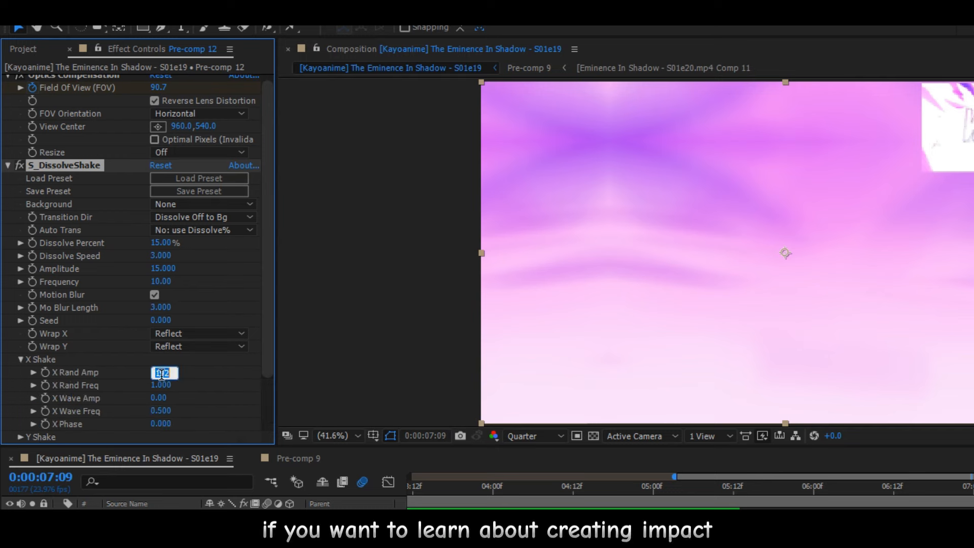
{"action": "type", "text": "0"}
{"action": "key", "text": "Return"}
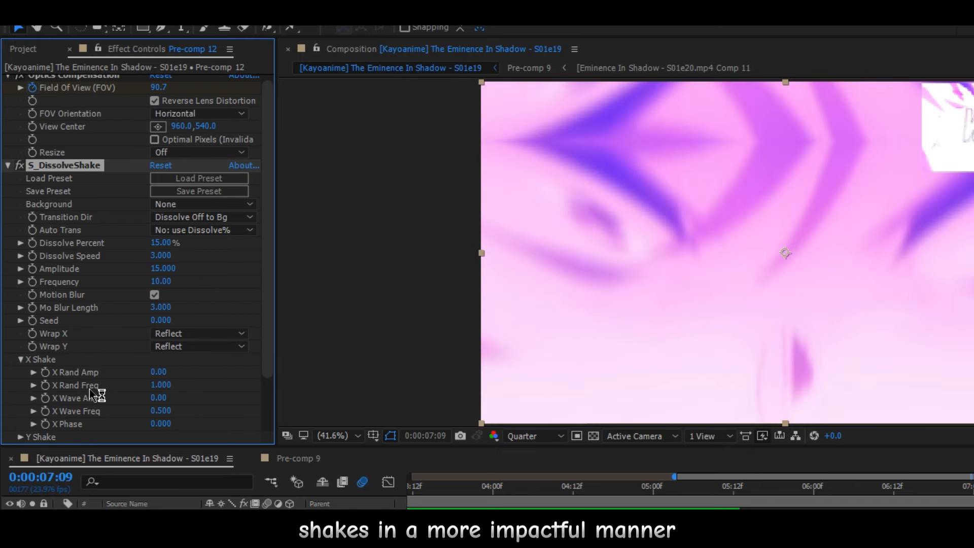
{"action": "left_click", "coordinate": [19, 360]}
{"action": "left_click", "coordinate": [21, 372]}
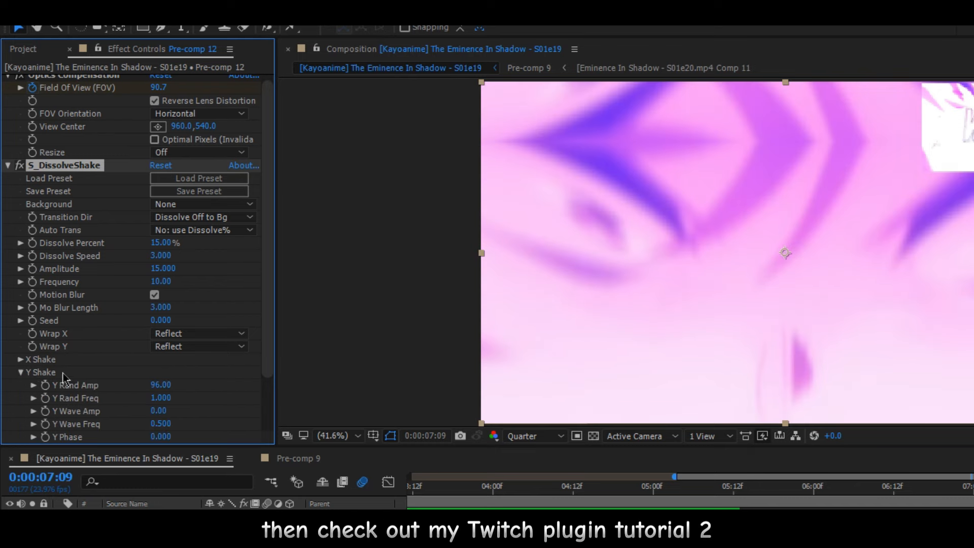
{"action": "left_click_drag", "start_coordinate": [152, 386], "coordinate": [137, 386]}
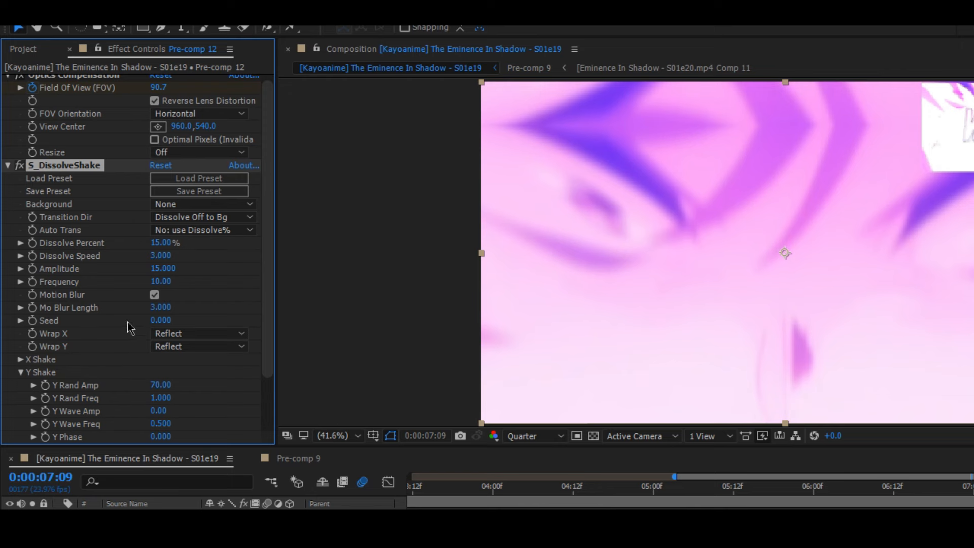
Keyframe the shake's Amplitude on Pre-comp 12 from 0 at 0:00:07:09 to 15 at about 0:00:07:16, and preview it.
{"action": "left_click", "coordinate": [33, 270]}
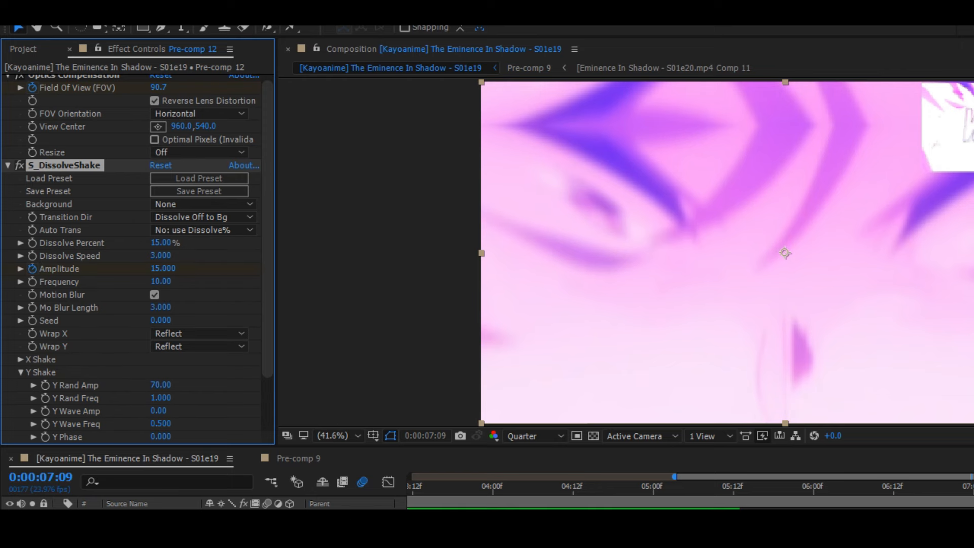
{"action": "key", "text": "u"}
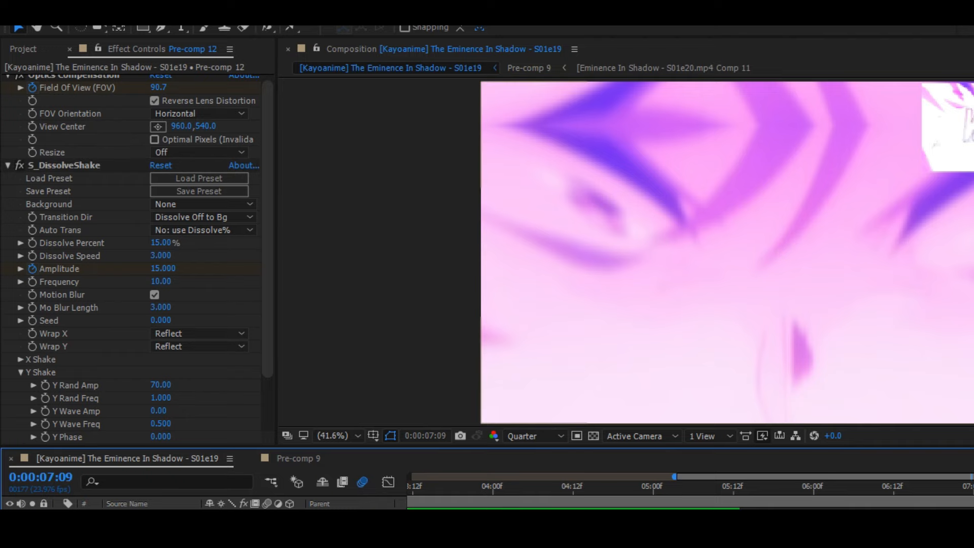
{"action": "left_click_drag", "start_coordinate": [718, 336], "coordinate": [645, 337]}
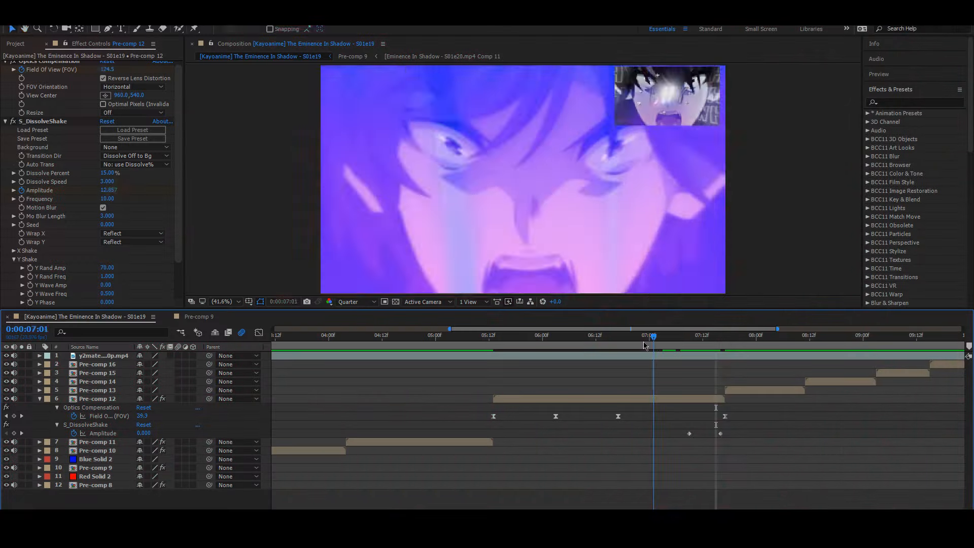
{"action": "key", "text": "space"}
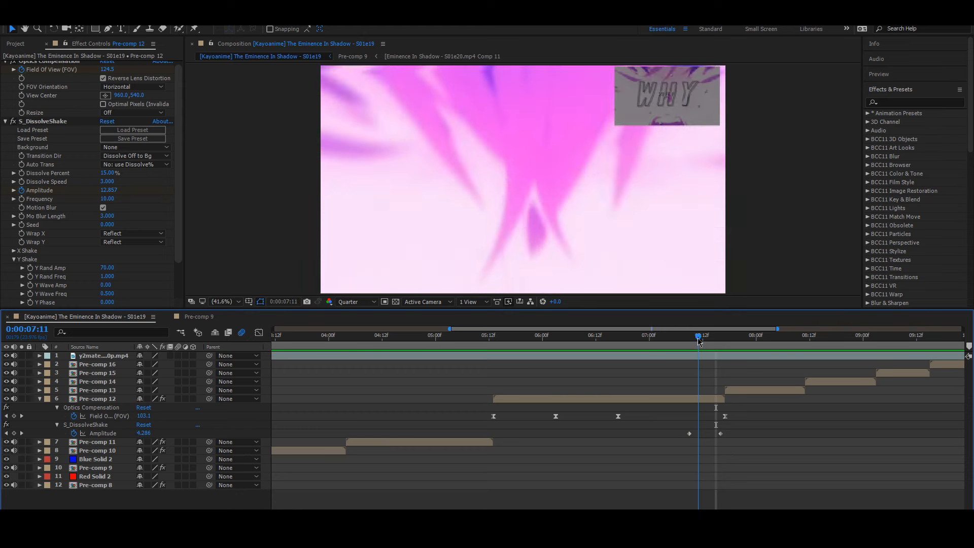
{"action": "key", "text": "space"}
Move the first Amplitude keyframe back to about 0:00:07:02 and apply Easy Ease to both Amplitude keyframes.
{"action": "left_click_drag", "start_coordinate": [689, 433], "coordinate": [659, 439]}
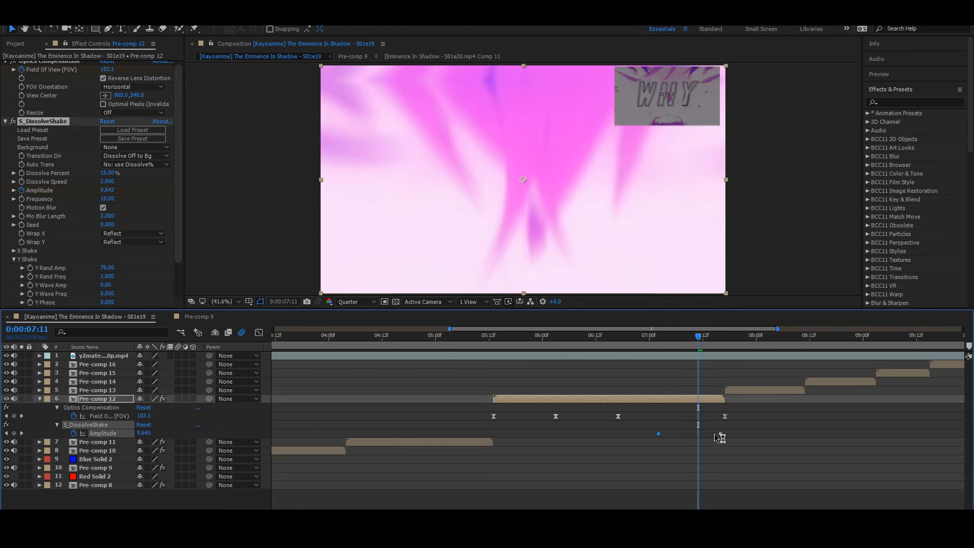
{"action": "left_click_drag", "start_coordinate": [717, 434], "coordinate": [645, 440]}
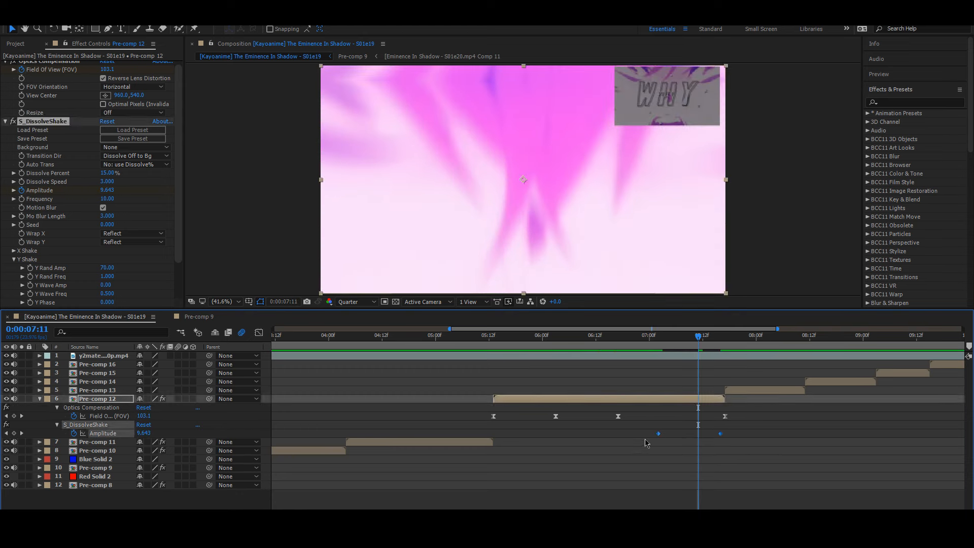
{"action": "key", "text": "F9"}
{"action": "left_click", "coordinate": [702, 454]}
Preview Pre-comp 11 and Pre-comp 12 with the impact shake.
{"action": "left_click_drag", "start_coordinate": [697, 338], "coordinate": [498, 344]}
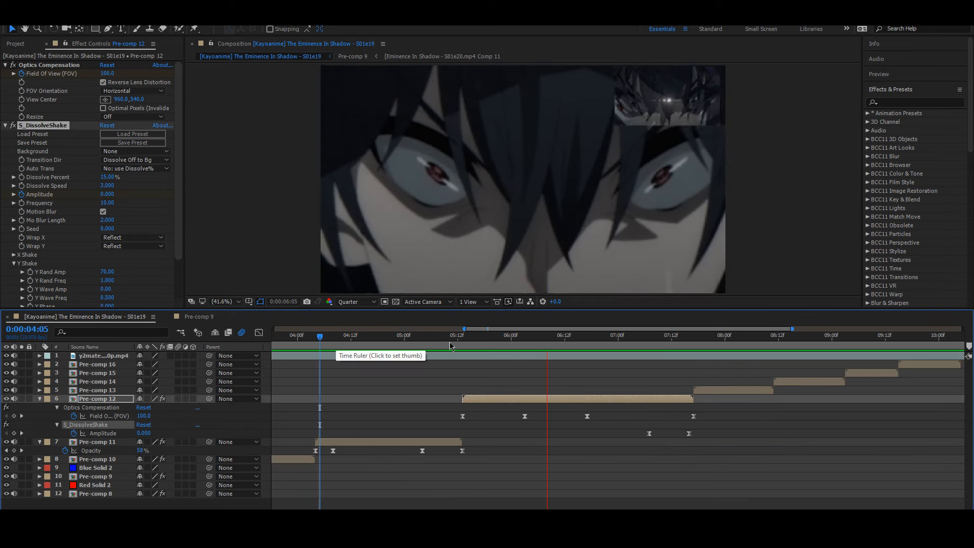
{"action": "key", "text": "space"}
{"action": "key", "text": "space"}
{"action": "key", "text": "space"}
Add the S_Flicker effect to Pre-comp 12 and collapse the open properties of Pre-comp 11 and Pre-comp 12.
{"action": "key", "text": "ctrl+space"}
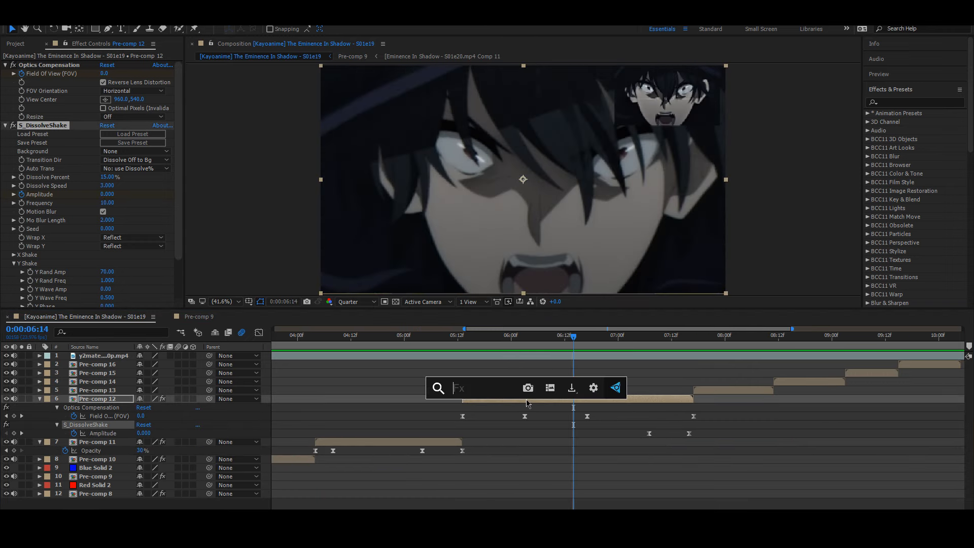
{"action": "type", "text": "flick"}
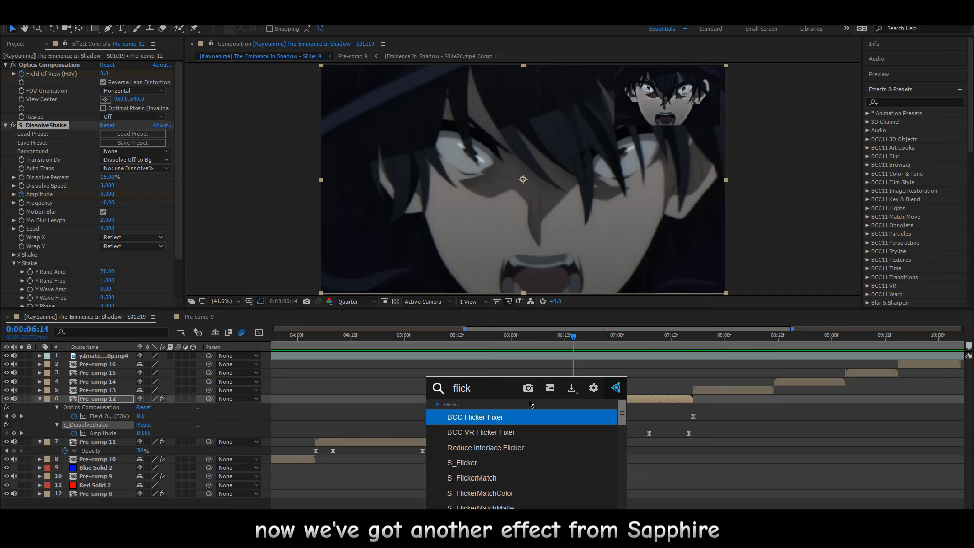
{"action": "left_click", "coordinate": [472, 462]}
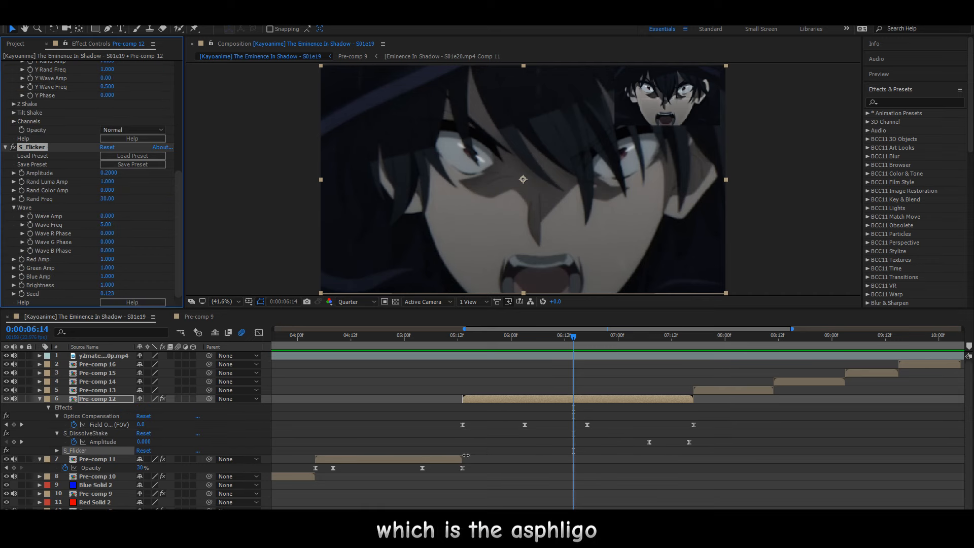
{"action": "left_click", "coordinate": [40, 459]}
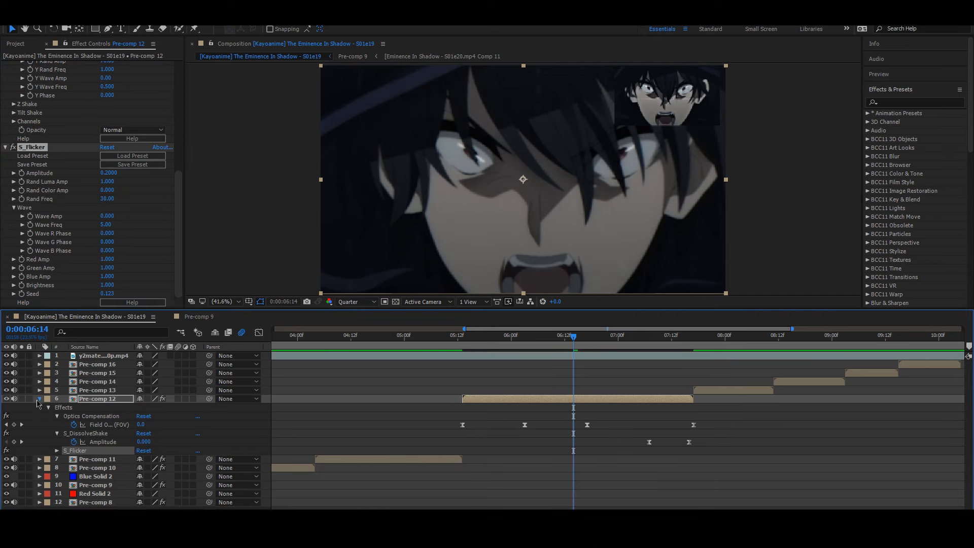
{"action": "left_click", "coordinate": [39, 399]}
Keyframe the flicker's Amplitude at 0:00:06:14 and show Pre-comp 12's animated properties with Optics Compensation and S_DissolveShake collapsed.
{"action": "left_click", "coordinate": [21, 174]}
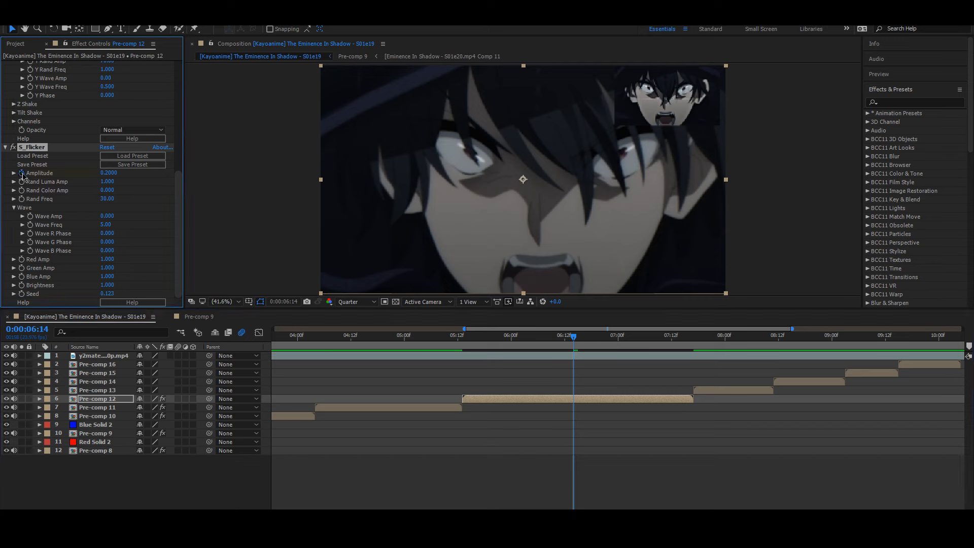
{"action": "key", "text": "u"}
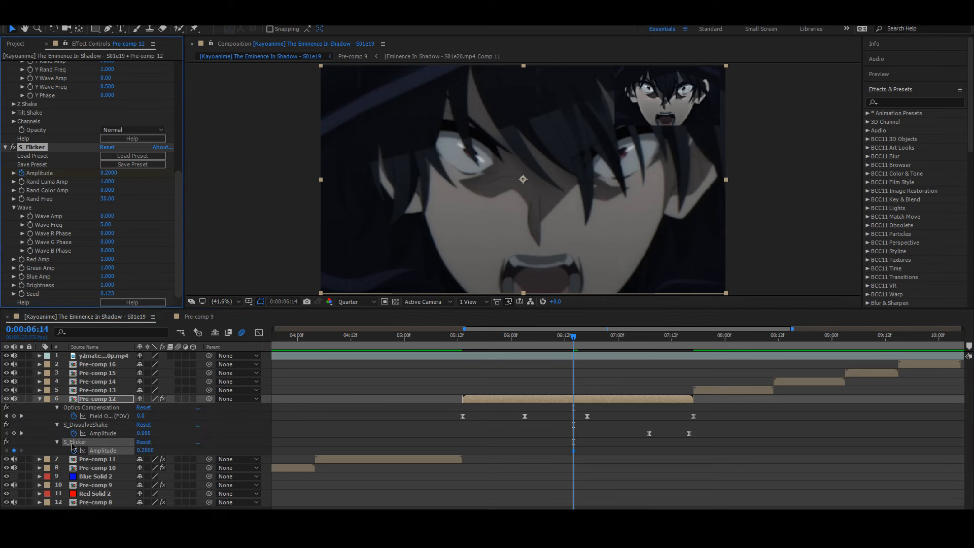
{"action": "left_click", "coordinate": [58, 407]}
{"action": "left_click", "coordinate": [363, 406]}
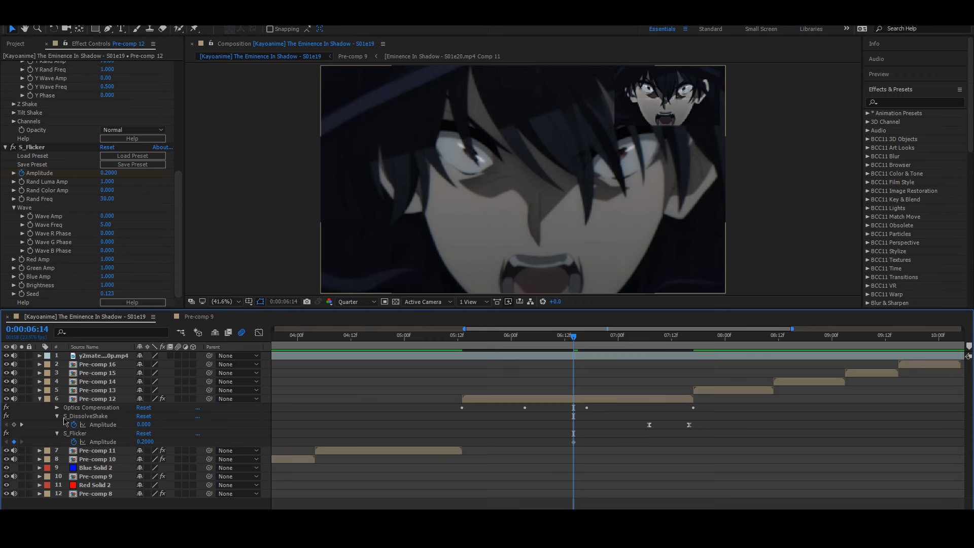
{"action": "left_click", "coordinate": [57, 416]}
Add a second flicker Amplitude keyframe of 3 at 0:00:07:02 on Pre-comp 12.
{"action": "left_click", "coordinate": [644, 336]}
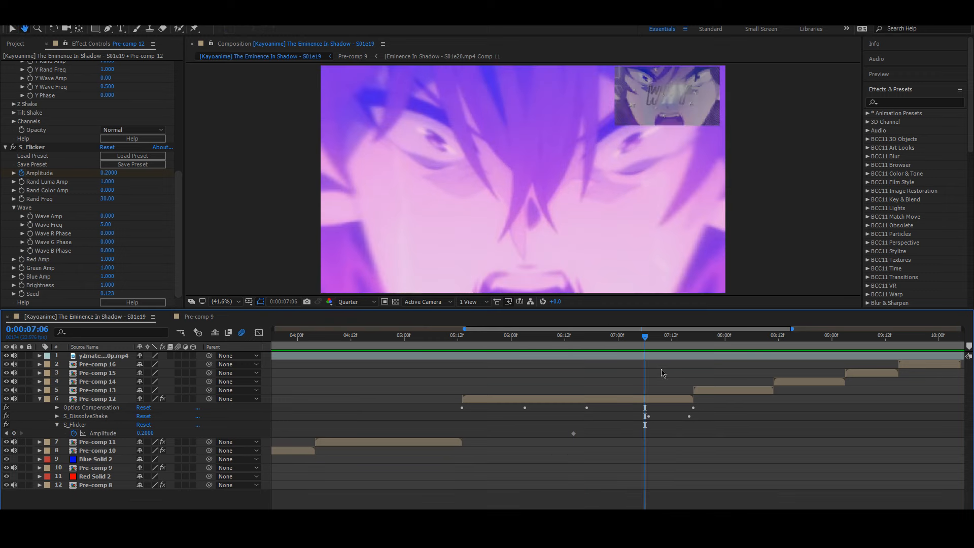
{"action": "left_click_drag", "start_coordinate": [609, 343], "coordinate": [628, 346]}
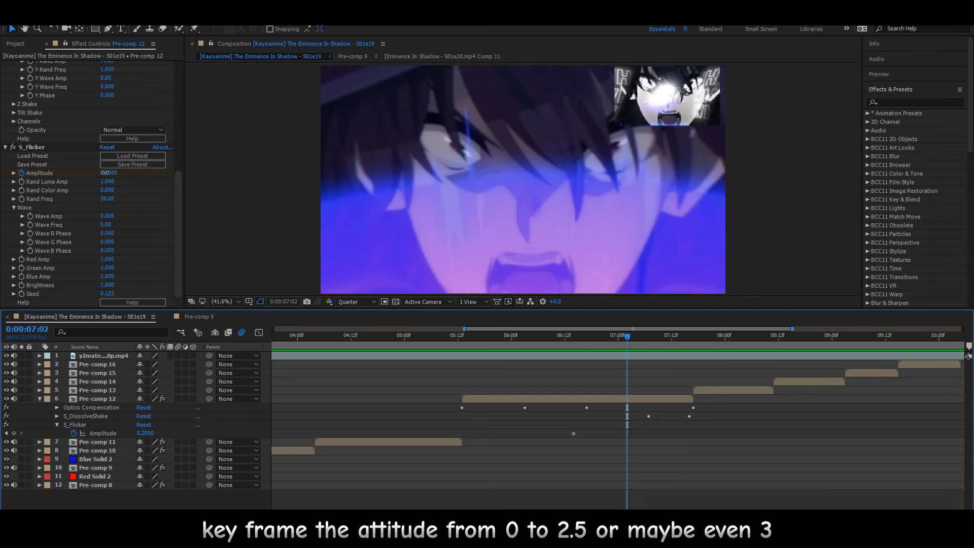
{"action": "left_click_drag", "start_coordinate": [105, 173], "coordinate": [240, 190]}
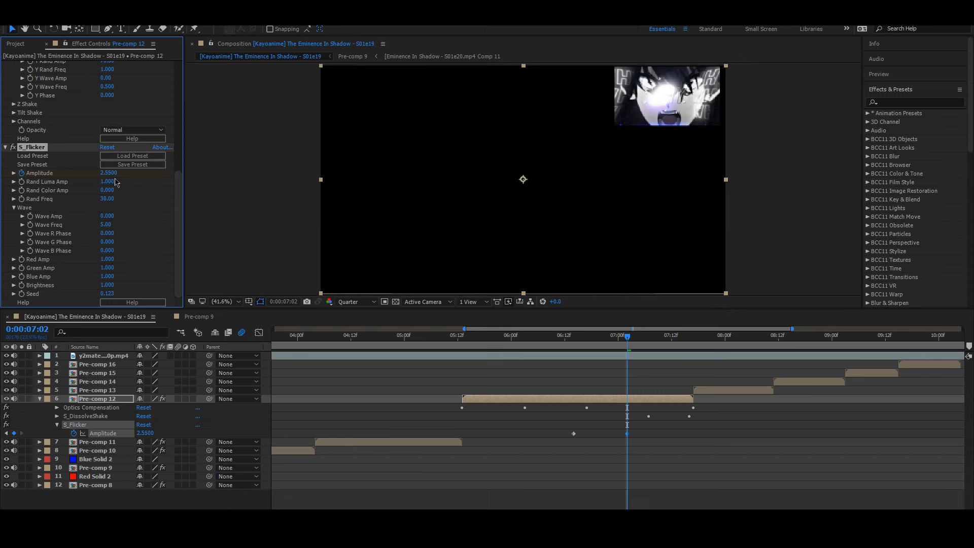
{"action": "left_click", "coordinate": [113, 174]}
{"action": "key", "text": "Return"}
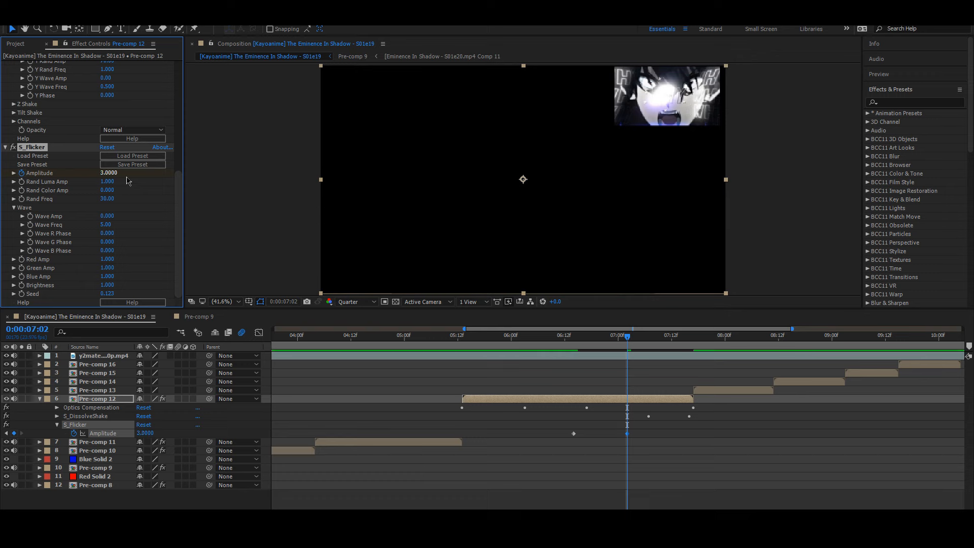
Move the second flicker Amplitude keyframe to the end of Pre-comp 12 and preview the flicker.
{"action": "left_click_drag", "start_coordinate": [627, 433], "coordinate": [694, 434]}
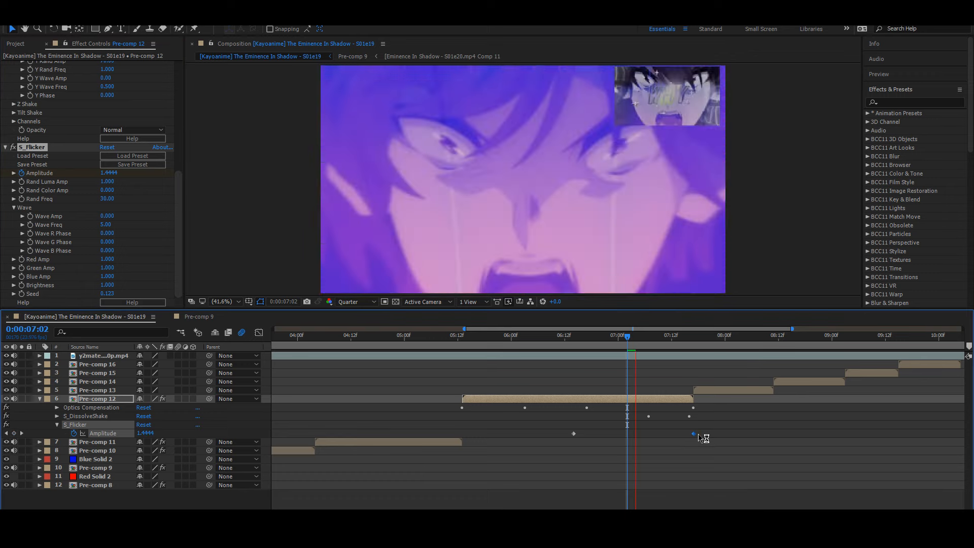
{"action": "key", "text": "space"}
{"action": "left_click", "coordinate": [543, 339]}
{"action": "key", "text": "space"}
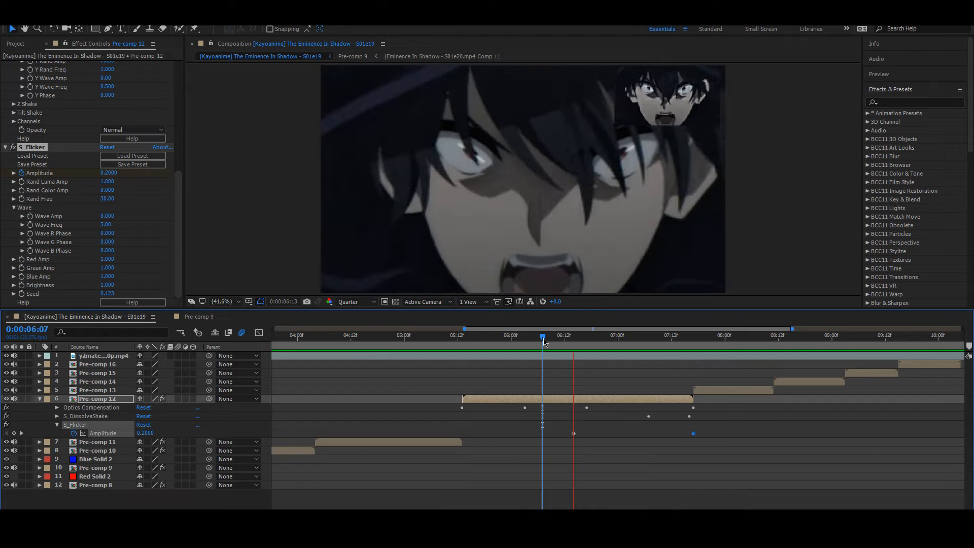
{"action": "key", "text": "space"}
{"action": "left_click_drag", "start_coordinate": [632, 339], "coordinate": [673, 340]}
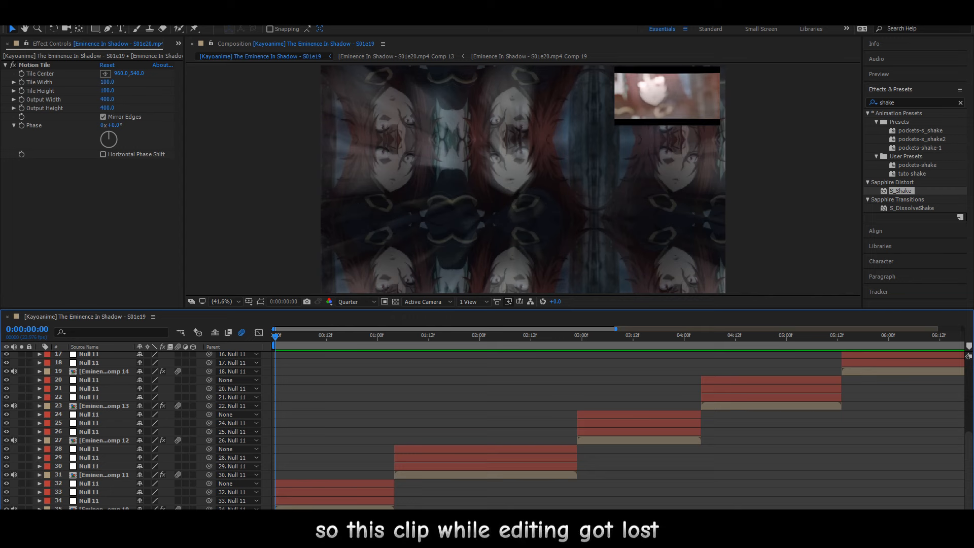
Apply S_Shake to the Comp 10 clip with Amplitude 0.7, Frequency 1 and Phase 8.4.
{"action": "key", "text": "ctrl+space"}
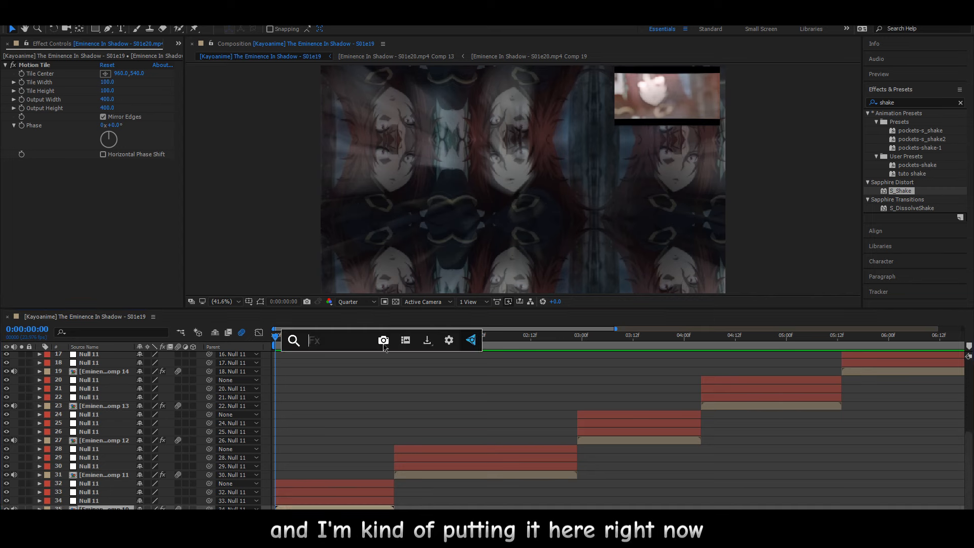
{"action": "type", "text": "shake"}
{"action": "left_click", "coordinate": [317, 375]}
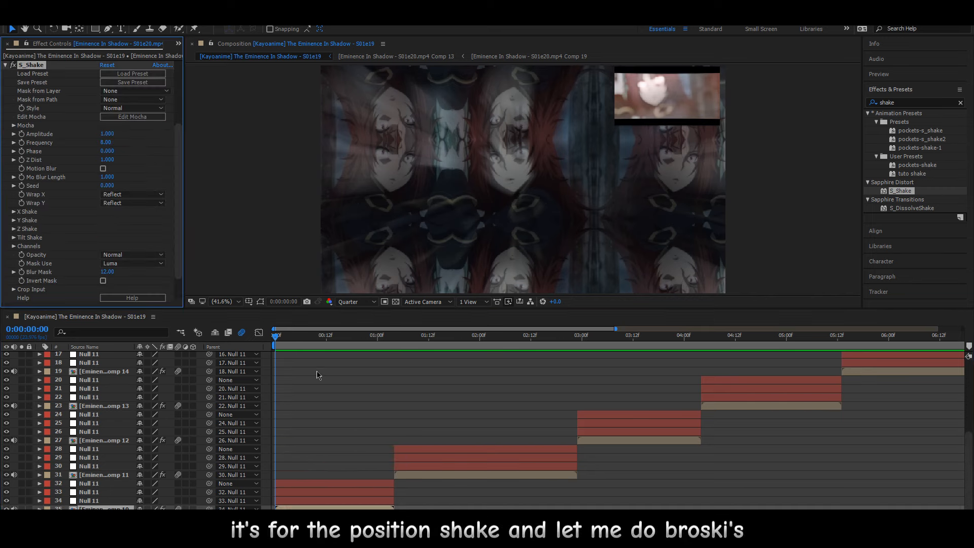
{"action": "left_click", "coordinate": [107, 134]}
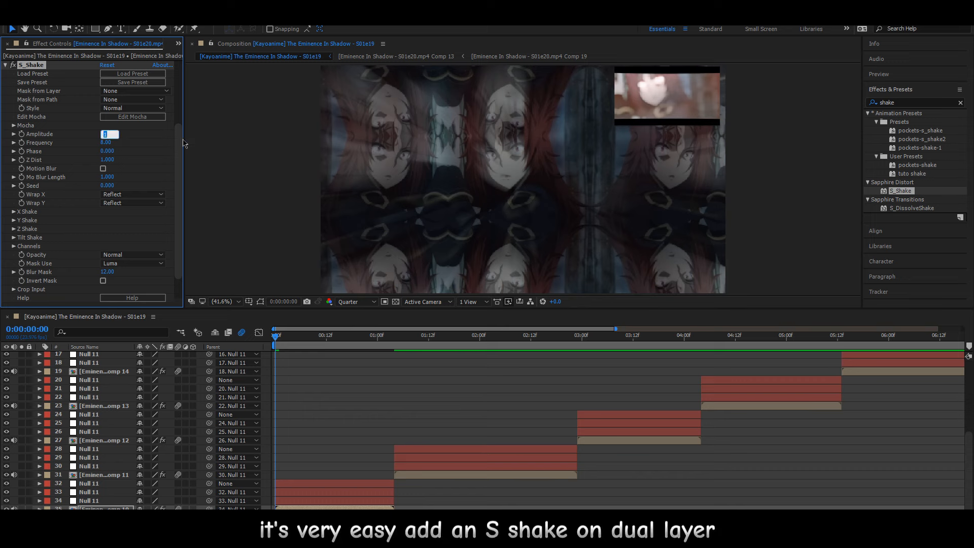
{"action": "key", "text": "Return"}
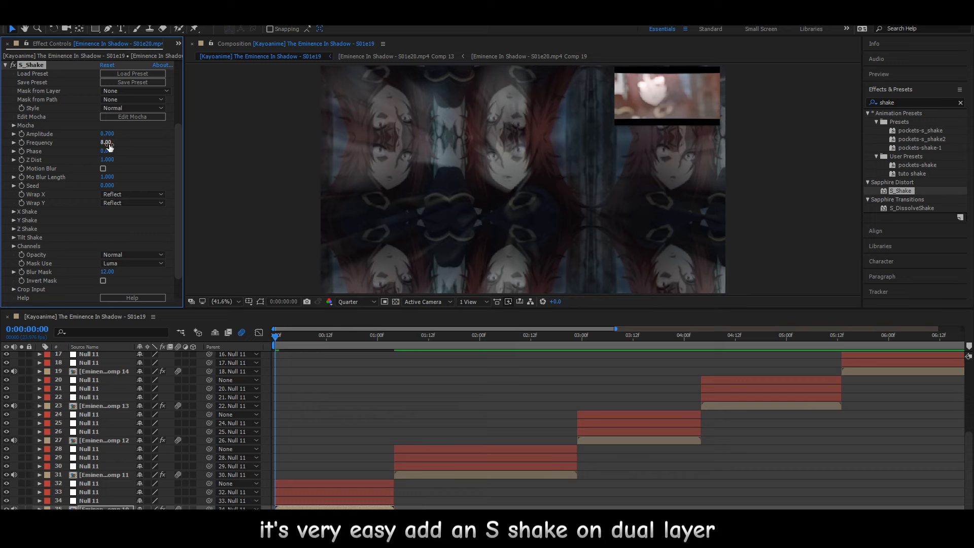
{"action": "type", "text": "1"}
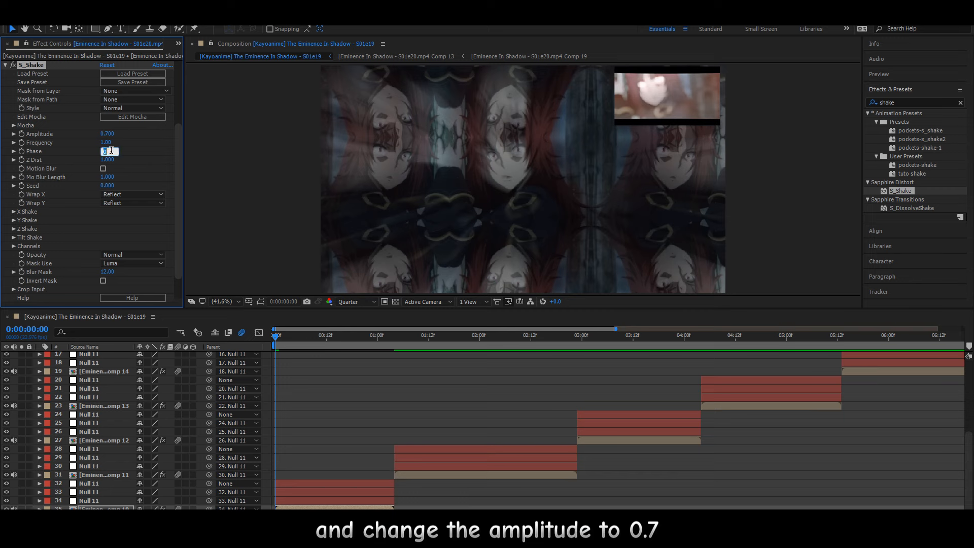
{"action": "type", "text": "8.4"}
{"action": "key", "text": "Return"}
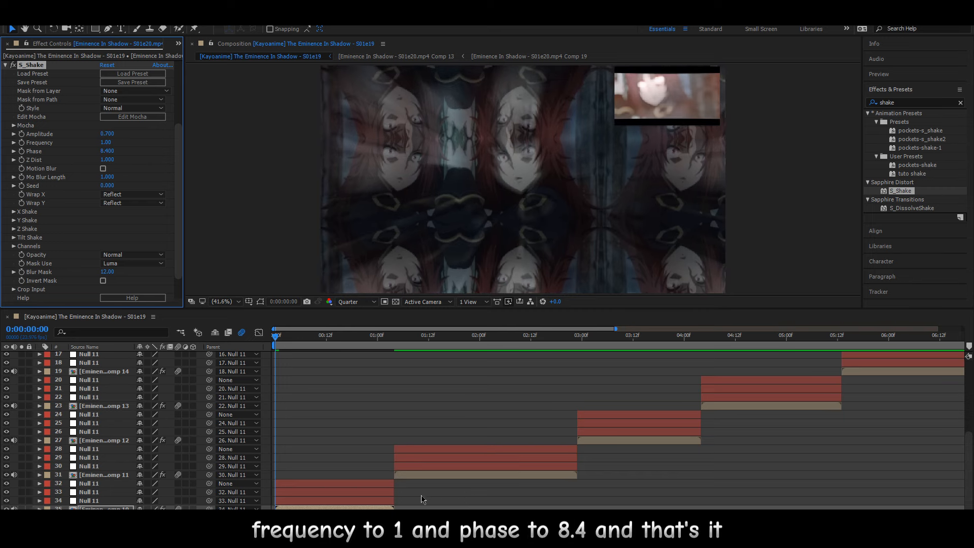
Preview the position shake on the Comp 10 clip from near the composition's start.
{"action": "left_click", "coordinate": [333, 423]}
{"action": "mouse_move", "coordinate": [294, 338]}
{"action": "left_mouse_down"}
{"action": "mouse_move", "coordinate": [327, 341]}
{"action": "mouse_move", "coordinate": [275, 340]}
{"action": "mouse_move", "coordinate": [283, 340]}
{"action": "left_mouse_up"}
{"action": "key", "text": "space"}
{"action": "key", "text": "space"}
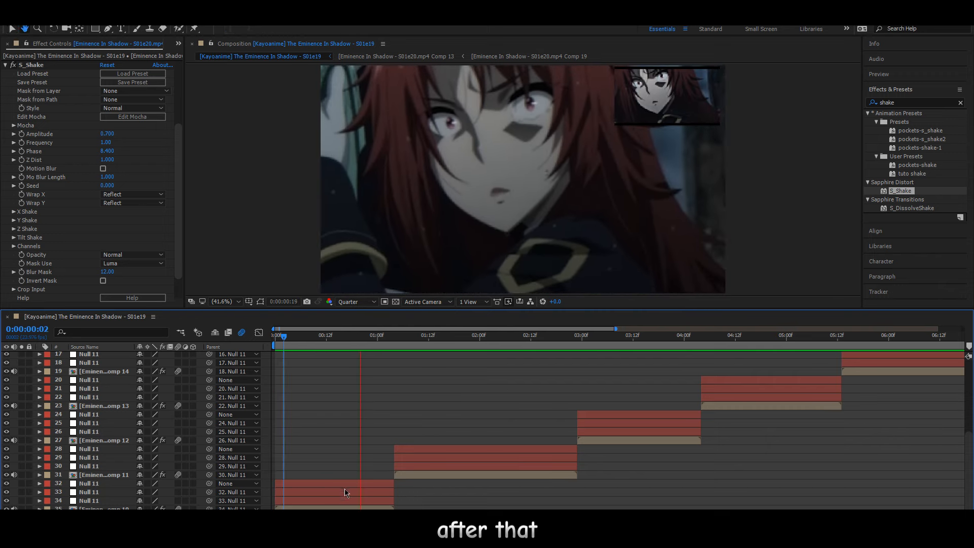
{"action": "key", "text": "space"}
Copy the S_Shake effect from the Comp 10 clip and paste it onto the other clips, starting with Comp 11.
{"action": "left_click", "coordinate": [316, 508]}
{"action": "key", "text": "e"}
{"action": "scroll", "coordinate": [287, 450], "scroll_direction": "down", "scroll_amount": 2}
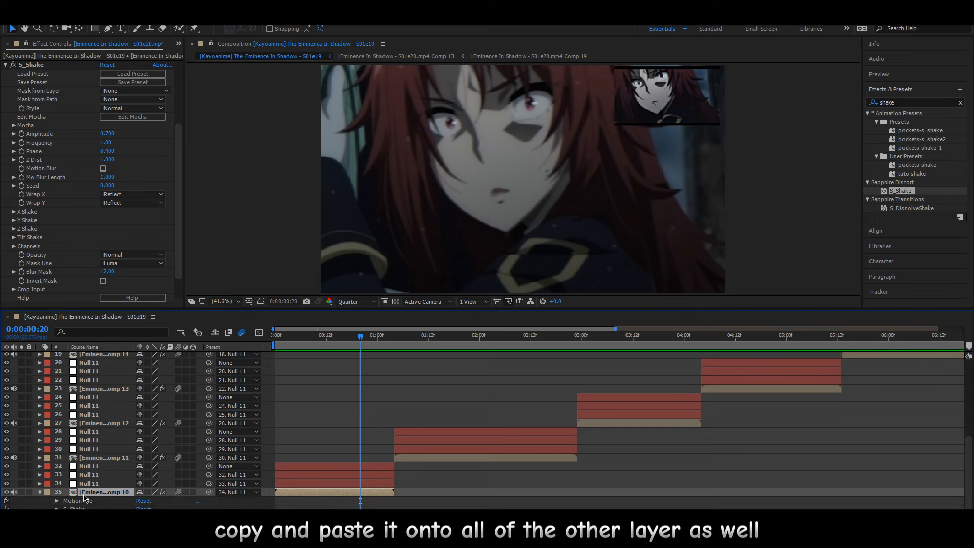
{"action": "left_click", "coordinate": [71, 508]}
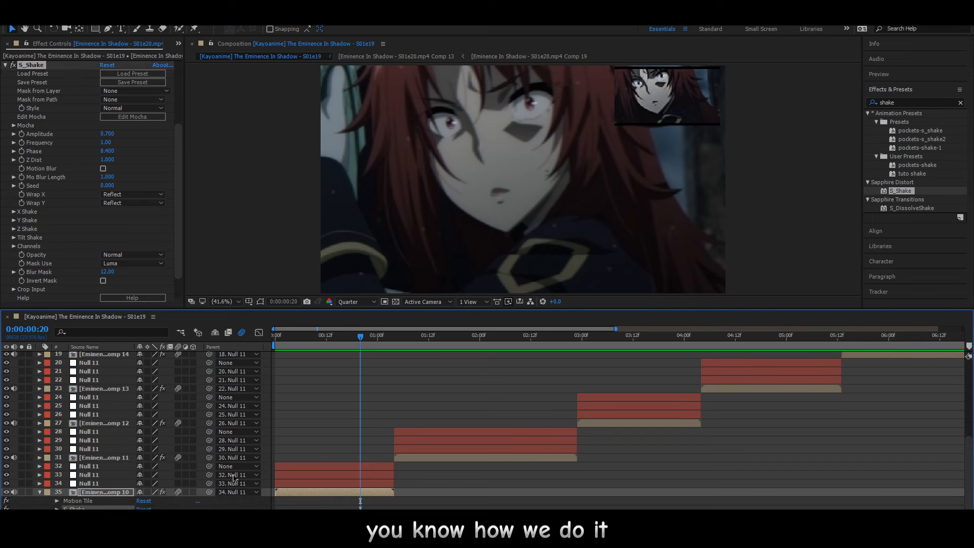
{"action": "left_click", "coordinate": [396, 337]}
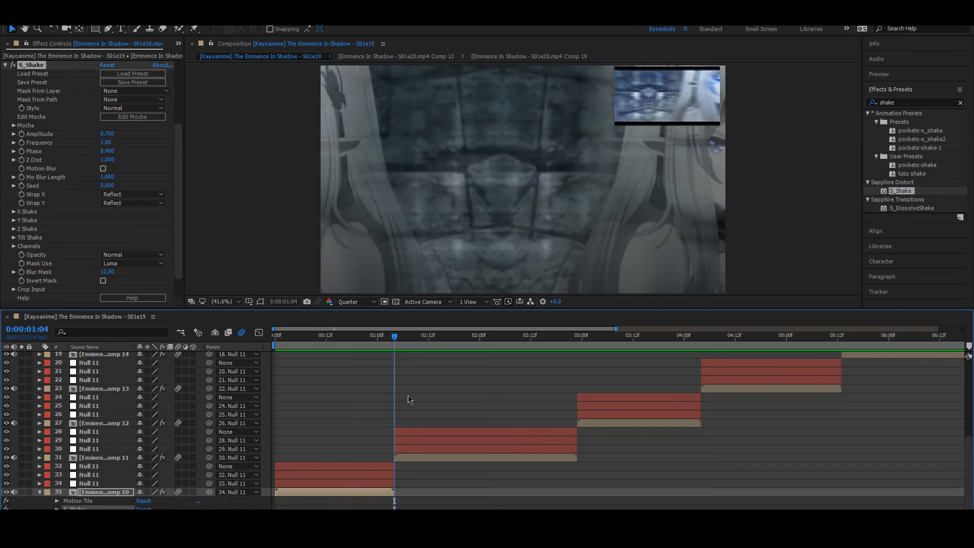
{"action": "left_click", "coordinate": [406, 456]}
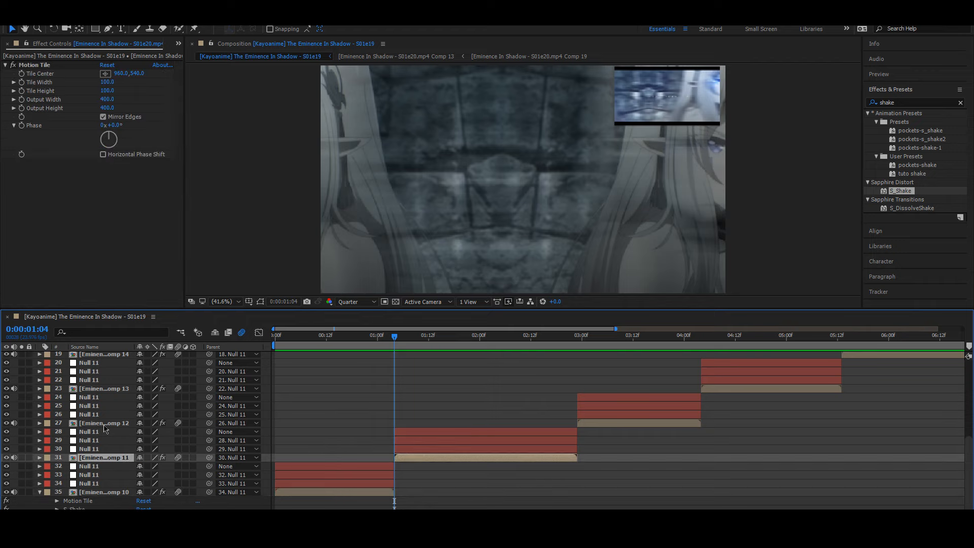
{"action": "scroll", "coordinate": [325, 439], "scroll_direction": "up", "scroll_amount": 2}
{"action": "scroll", "coordinate": [344, 443], "scroll_direction": "down", "scroll_amount": 1}
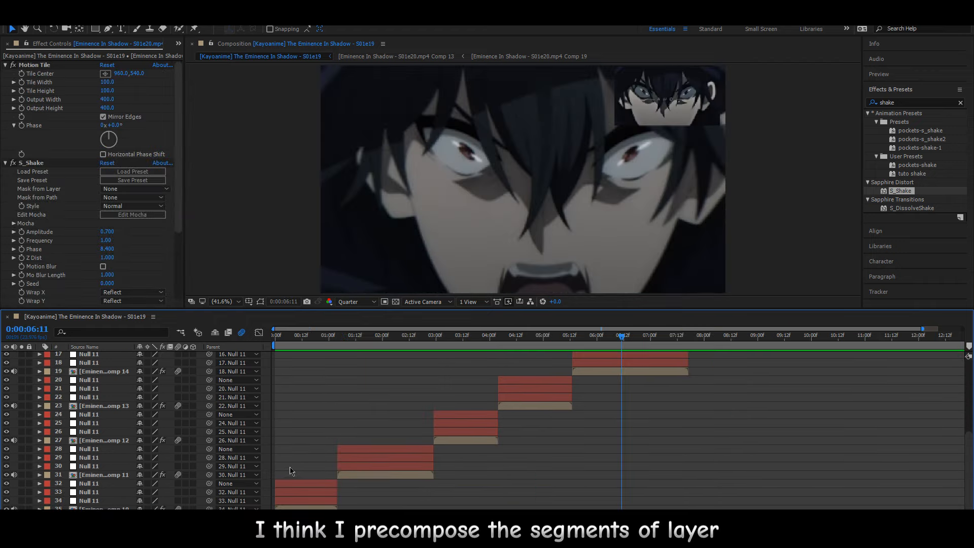
Pre-compose the Comp 10 clip together with its three null layers.
{"action": "left_click_drag", "start_coordinate": [271, 484], "coordinate": [242, 509]}
{"action": "right_click", "coordinate": [280, 494]}
{"action": "left_click", "coordinate": [325, 400]}
{"action": "left_click", "coordinate": [516, 325]}
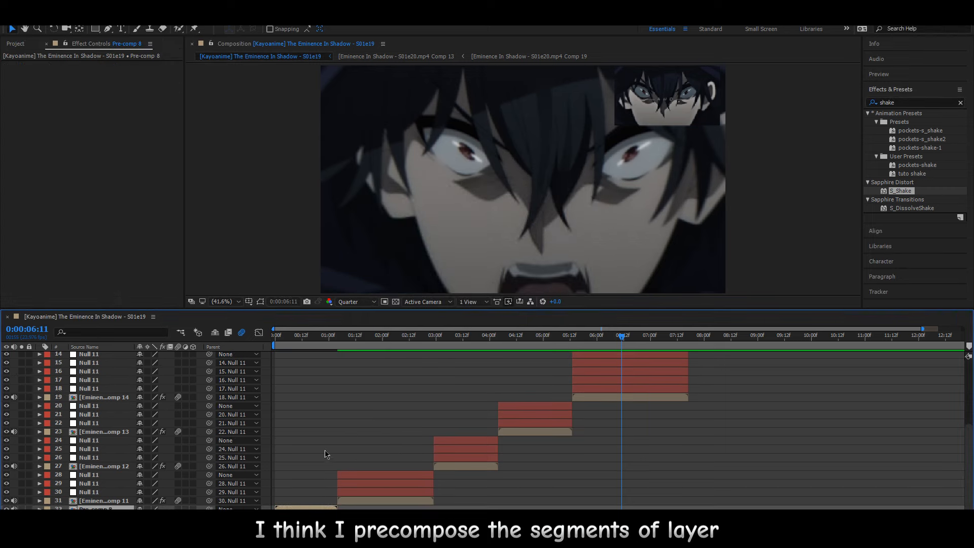
Pre-compose the Comp 11 clip together with its three null layers.
{"action": "left_click_drag", "start_coordinate": [266, 473], "coordinate": [242, 501]}
{"action": "right_click", "coordinate": [362, 486]}
{"action": "left_click", "coordinate": [402, 390]}
{"action": "left_click", "coordinate": [515, 324]}
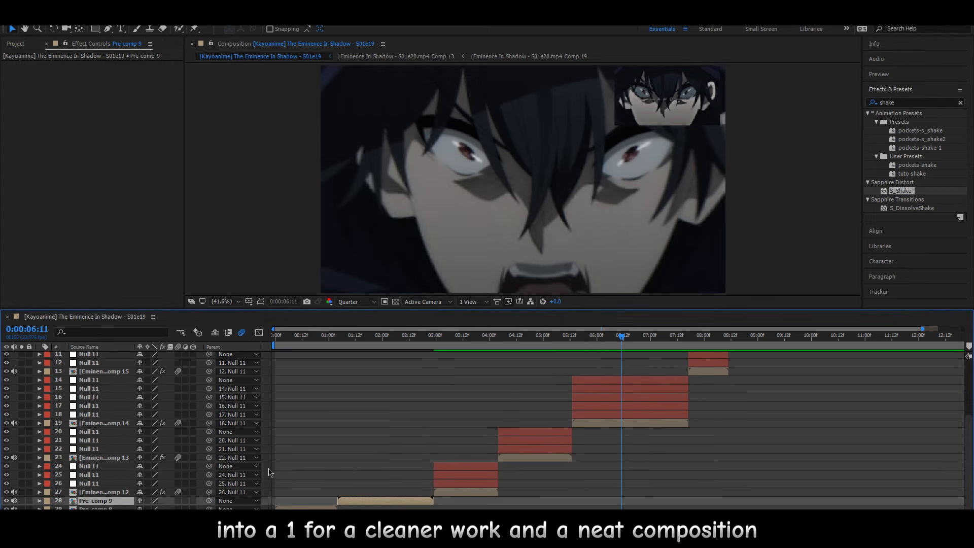
Pre-compose the Comp 12 clip together with its three null layers.
{"action": "left_click_drag", "start_coordinate": [269, 472], "coordinate": [249, 496]}
{"action": "right_click", "coordinate": [442, 481]}
{"action": "left_click", "coordinate": [487, 384]}
{"action": "left_click", "coordinate": [514, 325]}
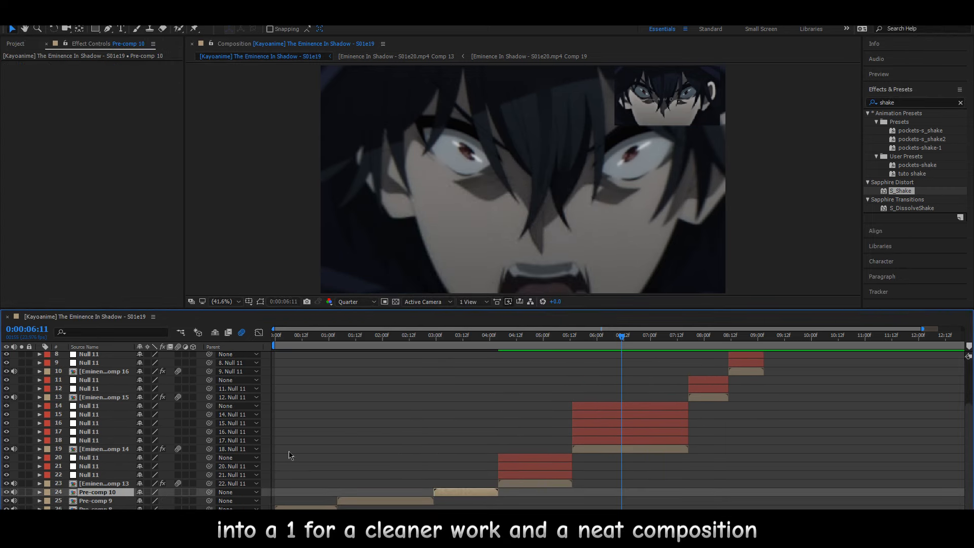
Pre-compose the Comp 13 clip together with its three null layers.
{"action": "left_click_drag", "start_coordinate": [289, 453], "coordinate": [253, 482]}
{"action": "right_click", "coordinate": [533, 474]}
{"action": "left_click", "coordinate": [571, 378]}
{"action": "left_click", "coordinate": [515, 325]}
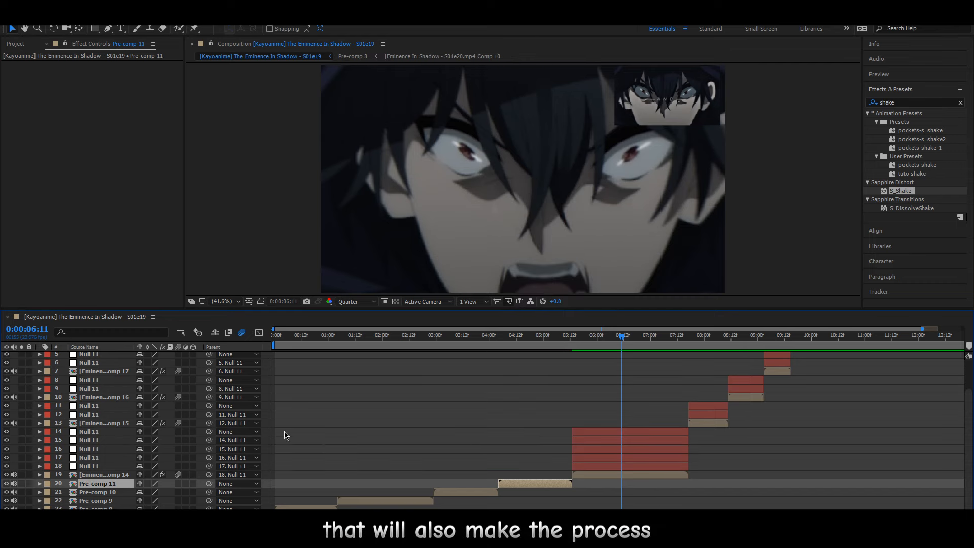
Pre-compose the Comp 14 clip together with its five null layers.
{"action": "left_click_drag", "start_coordinate": [285, 433], "coordinate": [248, 473]}
{"action": "right_click", "coordinate": [638, 452]}
{"action": "left_click", "coordinate": [566, 417]}
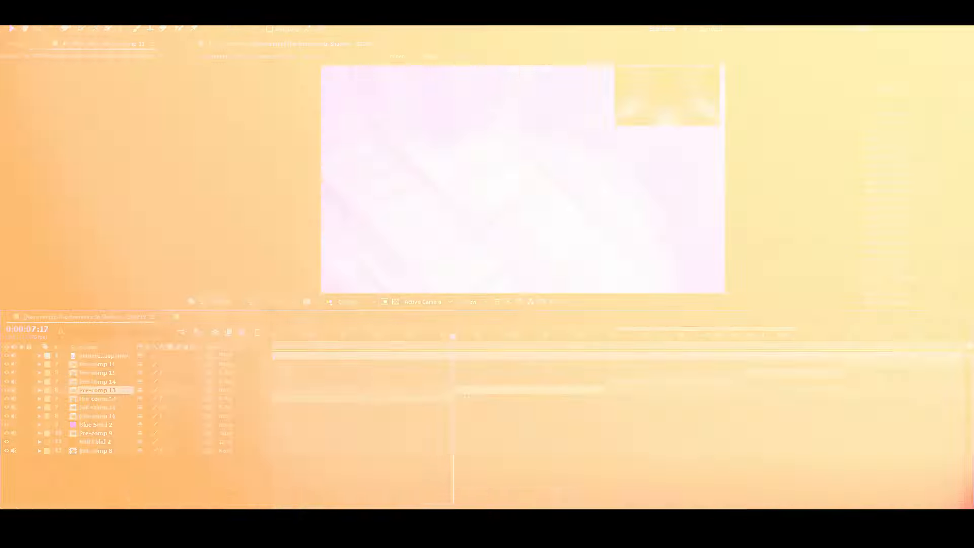
Apply Optics Compensation to Pre-comp 13, enable Reverse Lens Distortion and start keyframing its Field Of View.
{"action": "key", "text": "ctrl+space"}
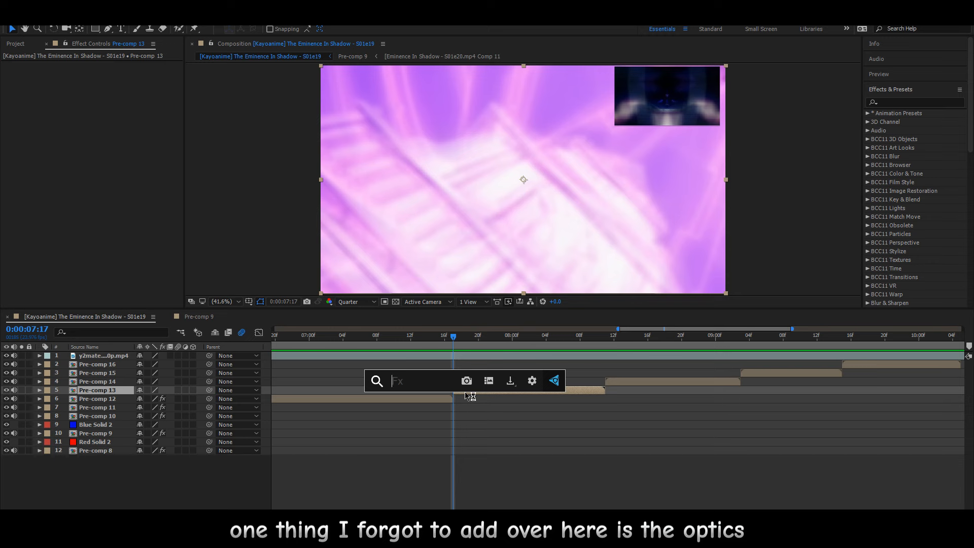
{"action": "type", "text": "opt"}
{"action": "key", "text": "Return"}
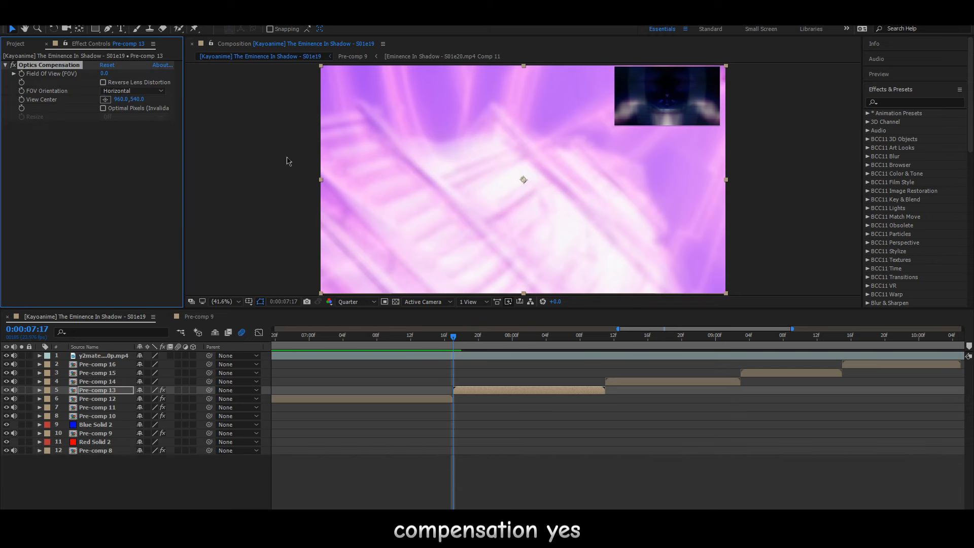
{"action": "left_click", "coordinate": [139, 82]}
{"action": "left_click", "coordinate": [21, 74]}
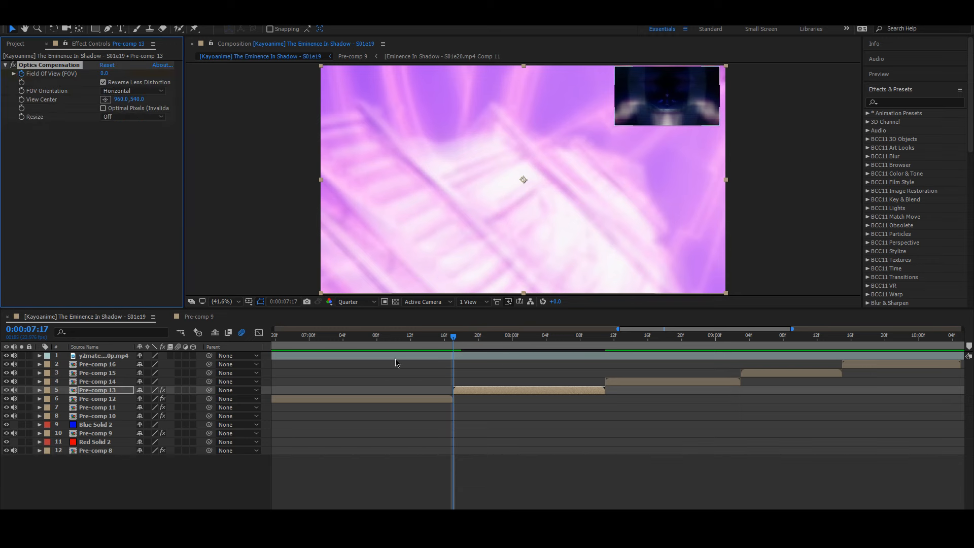
Set the Field Of View keyframe at the start of Pre-comp 13 to 160.
{"action": "left_click", "coordinate": [145, 408]}
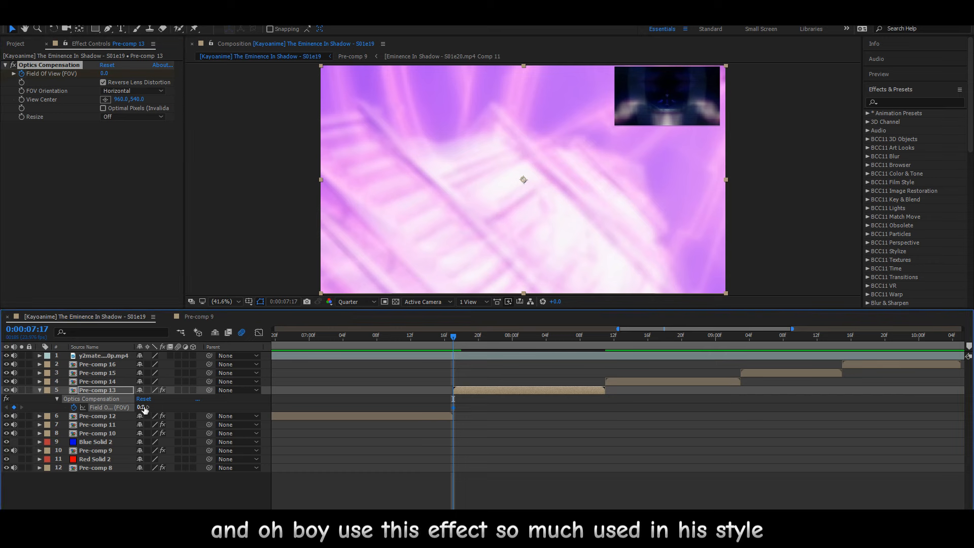
{"action": "type", "text": "160"}
{"action": "key", "text": "Return"}
{"action": "key", "text": "space"}
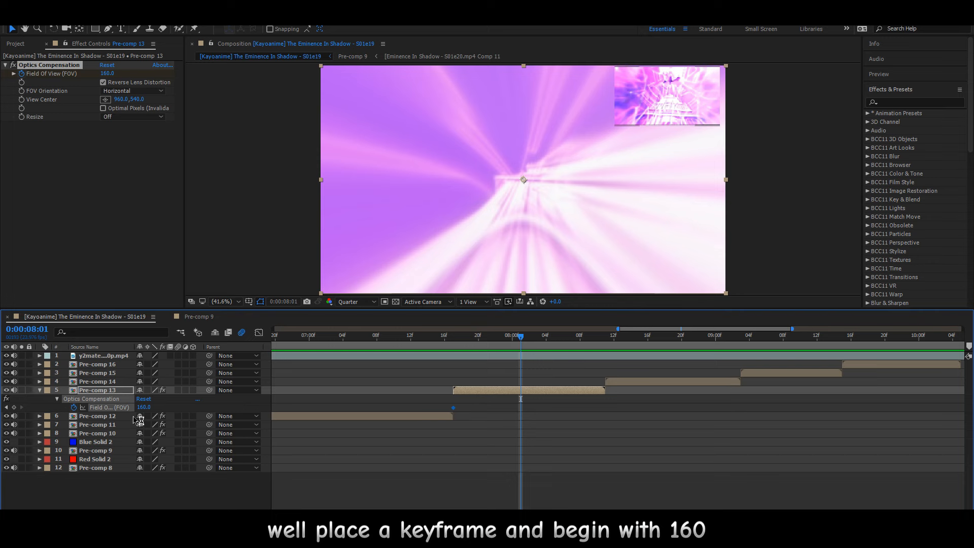
Key Pre-comp 13's Field Of View to about 101.6 at 0:00:08:01 and Easy Ease both keyframes.
{"action": "type", "text": "0"}
{"action": "key", "text": "Return"}
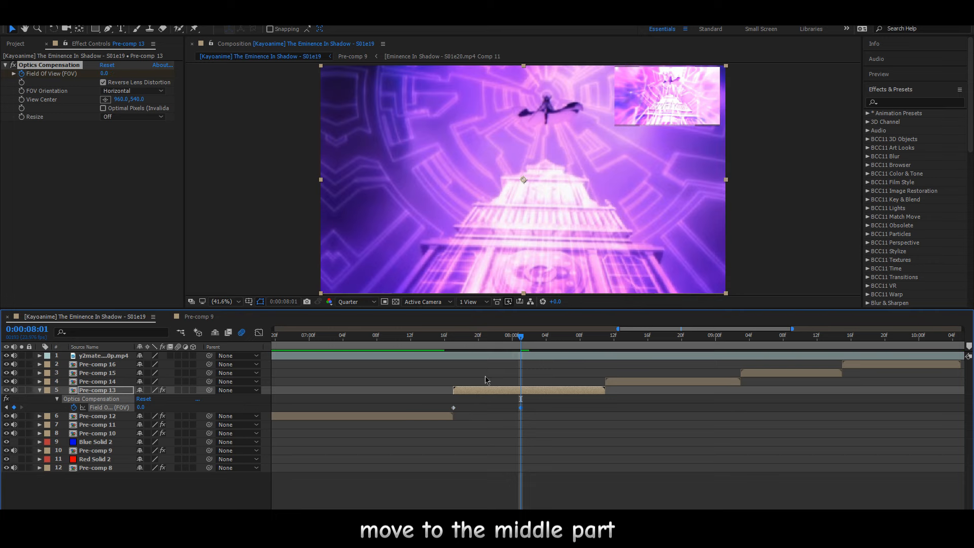
{"action": "left_click_drag", "start_coordinate": [141, 407], "coordinate": [425, 411]}
{"action": "key", "text": "F9"}
{"action": "left_click", "coordinate": [541, 416]}
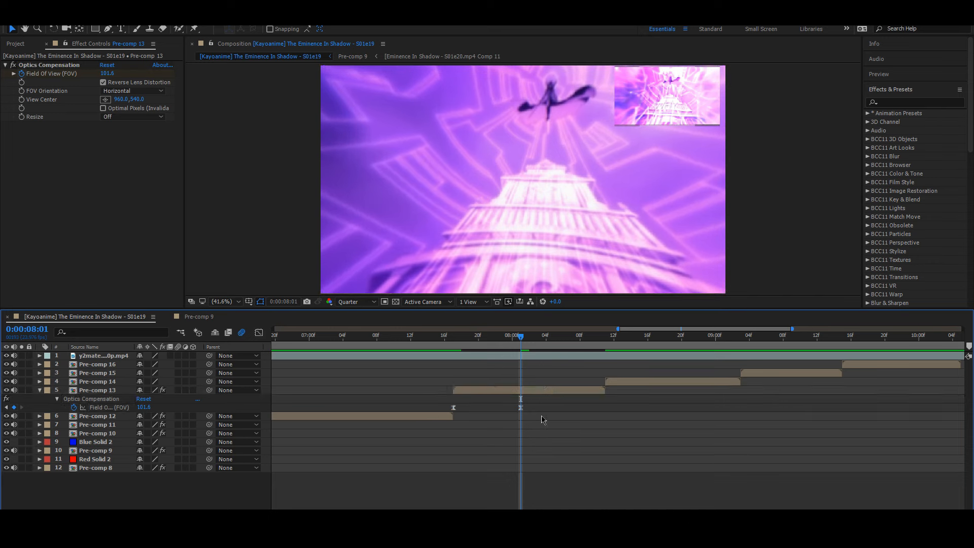
Move the second Field Of View keyframe one frame later and preview the distortion from just before Pre-comp 13 starts.
{"action": "left_click_drag", "start_coordinate": [520, 408], "coordinate": [530, 411]}
{"action": "left_click_drag", "start_coordinate": [455, 344], "coordinate": [420, 341]}
{"action": "key", "text": "space"}
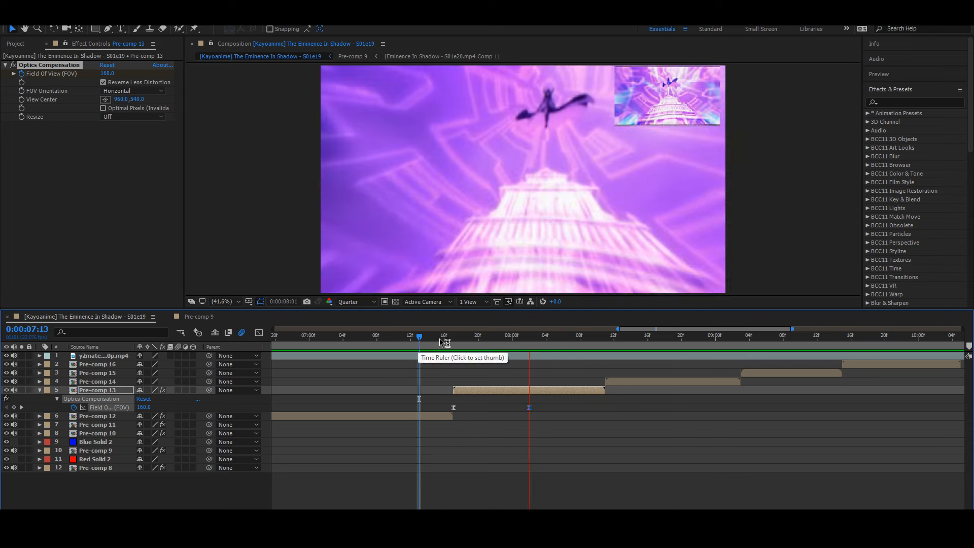
{"action": "key", "text": "space"}
{"action": "left_click", "coordinate": [437, 339]}
{"action": "key", "text": "space"}
{"action": "key", "text": "space"}
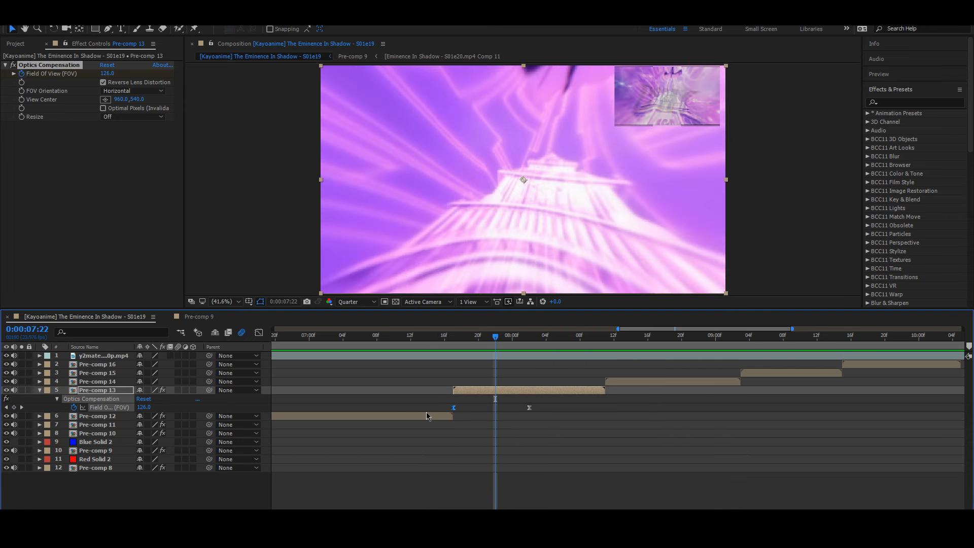
Reshape the Field Of View value graph so it falls steeply right after the first keyframe, and preview it.
{"action": "left_click", "coordinate": [259, 333]}
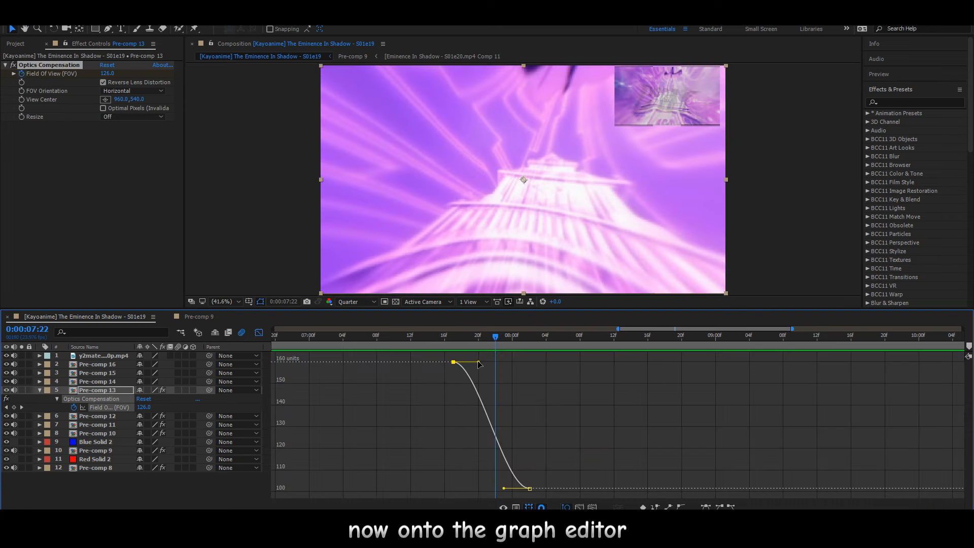
{"action": "left_click_drag", "start_coordinate": [478, 362], "coordinate": [456, 423]}
{"action": "left_click", "coordinate": [412, 338]}
{"action": "key", "text": "space"}
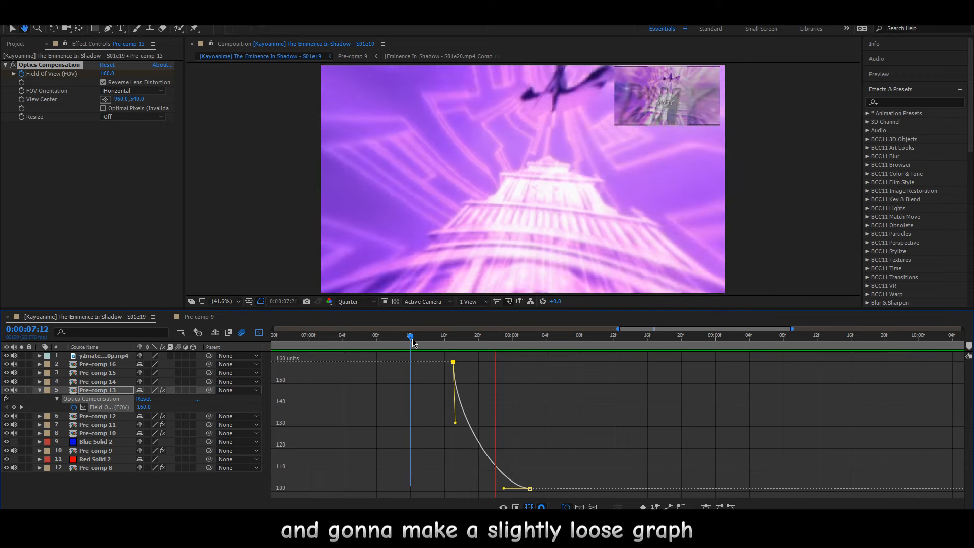
{"action": "key", "text": "space"}
{"action": "left_click", "coordinate": [412, 339]}
{"action": "key", "text": "space"}
{"action": "key", "text": "space"}
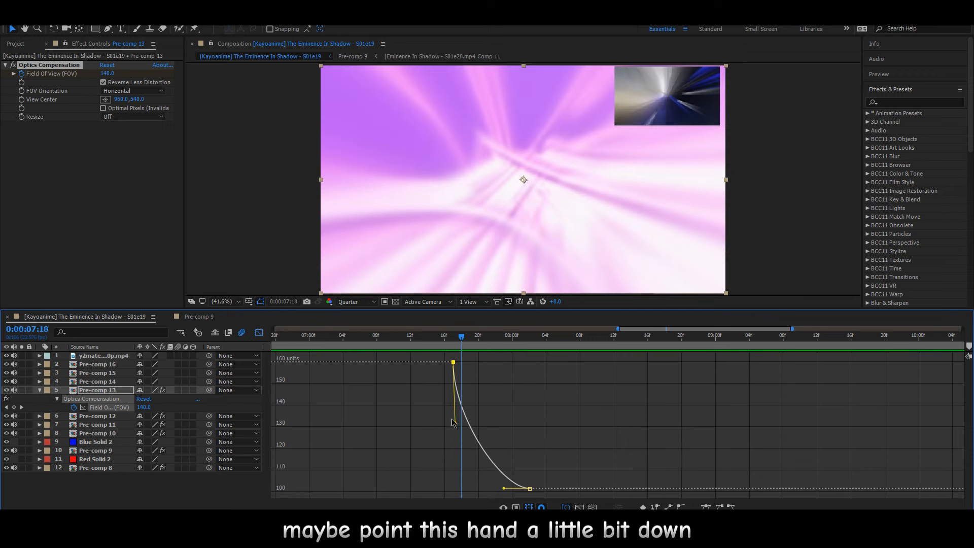
Extend the first keyframe's outgoing handle down to about the 100 level for a sharper drop, and preview the result.
{"action": "left_click_drag", "start_coordinate": [453, 422], "coordinate": [405, 500]}
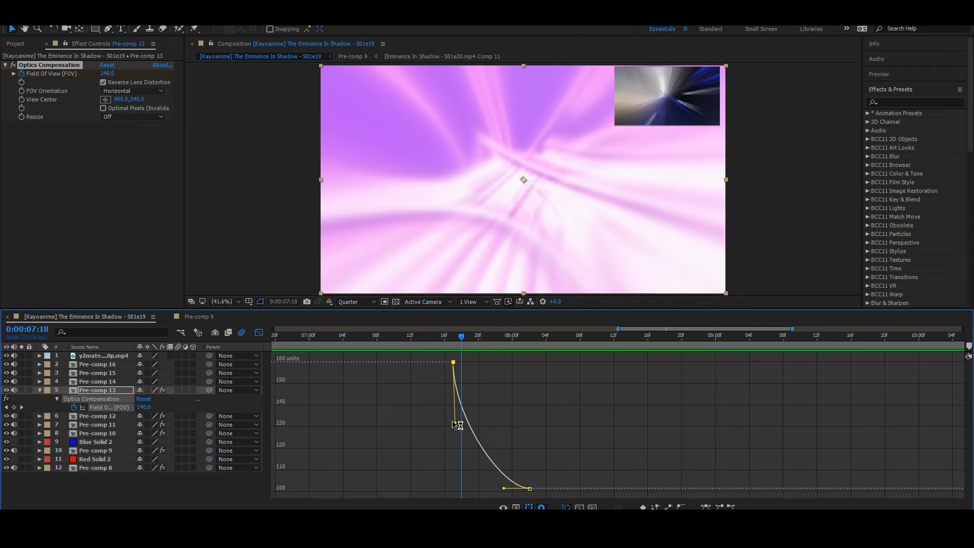
{"action": "left_click_drag", "start_coordinate": [455, 422], "coordinate": [455, 487]}
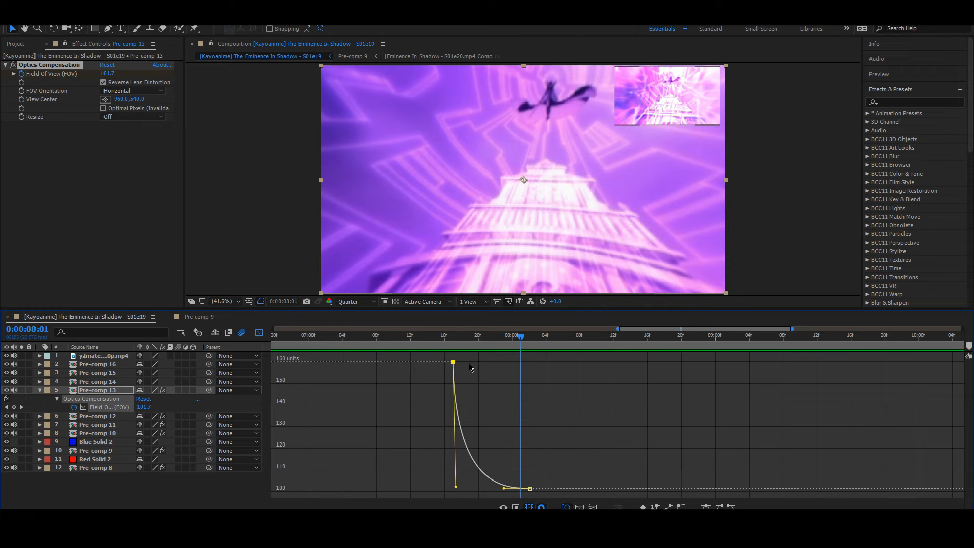
{"action": "left_click", "coordinate": [443, 336]}
{"action": "key", "text": "space"}
{"action": "key", "text": "space"}
{"action": "key", "text": "space"}
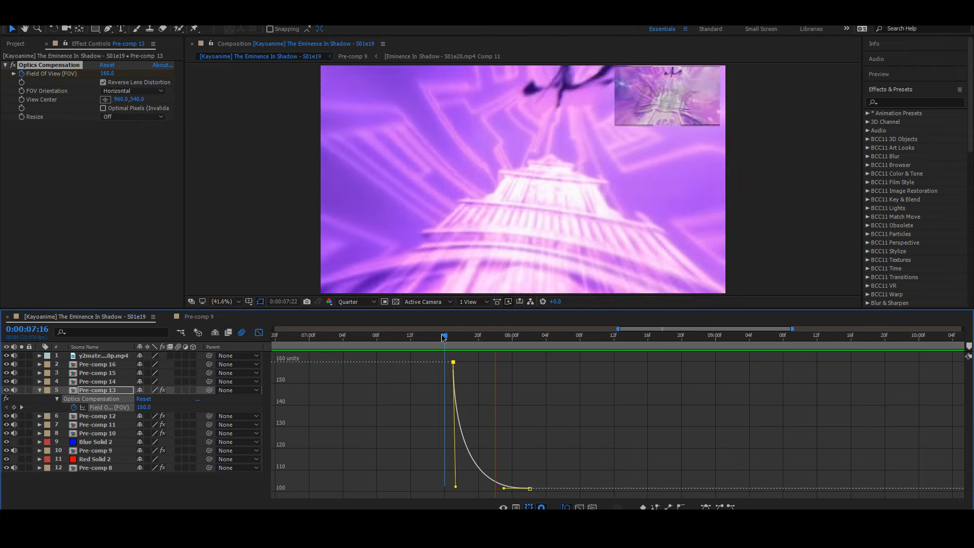
Add a Field Of View keyframe of 147.5 near the end of Pre-comp 13 and align it with the clip's end.
{"action": "key", "text": "shift+F3"}
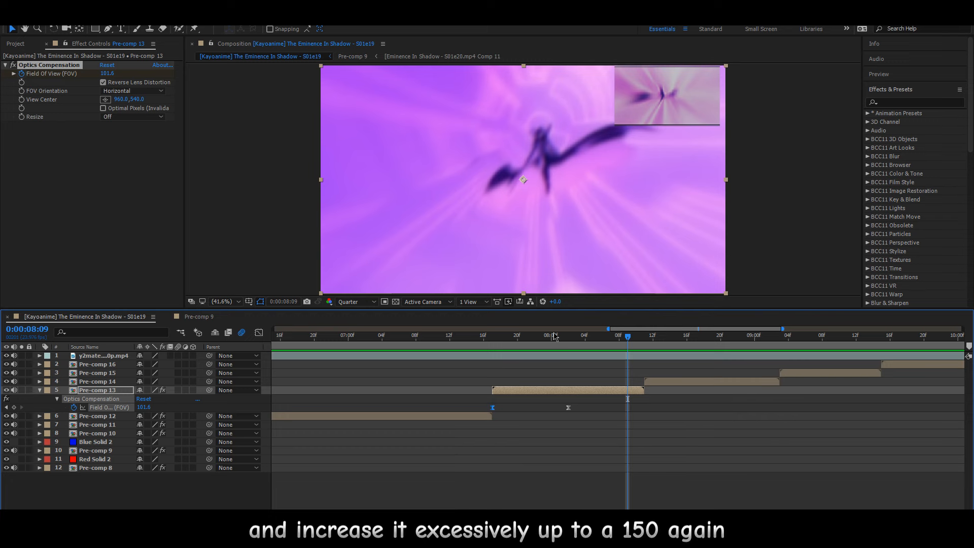
{"action": "left_click_drag", "start_coordinate": [577, 336], "coordinate": [628, 348]}
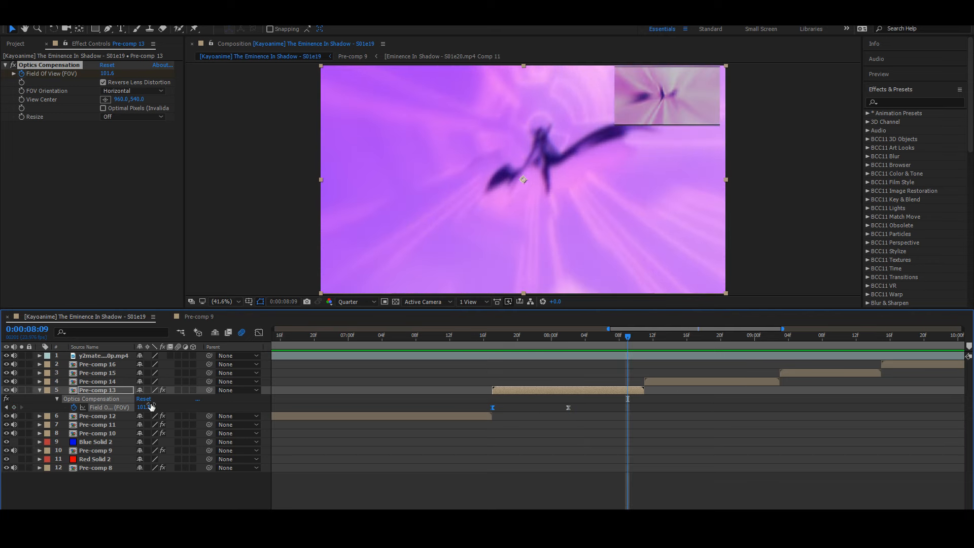
{"action": "left_click_drag", "start_coordinate": [151, 407], "coordinate": [393, 421]}
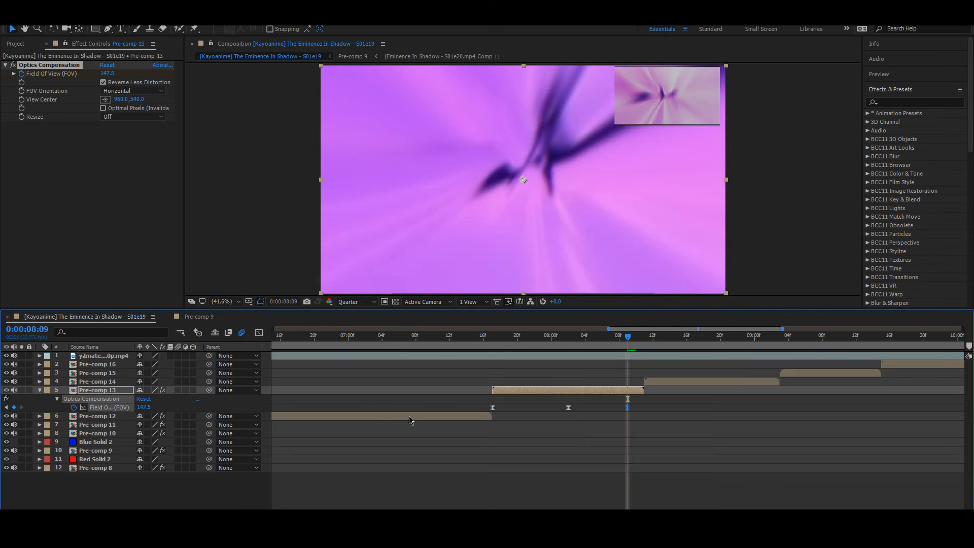
{"action": "left_click_drag", "start_coordinate": [622, 409], "coordinate": [639, 409]}
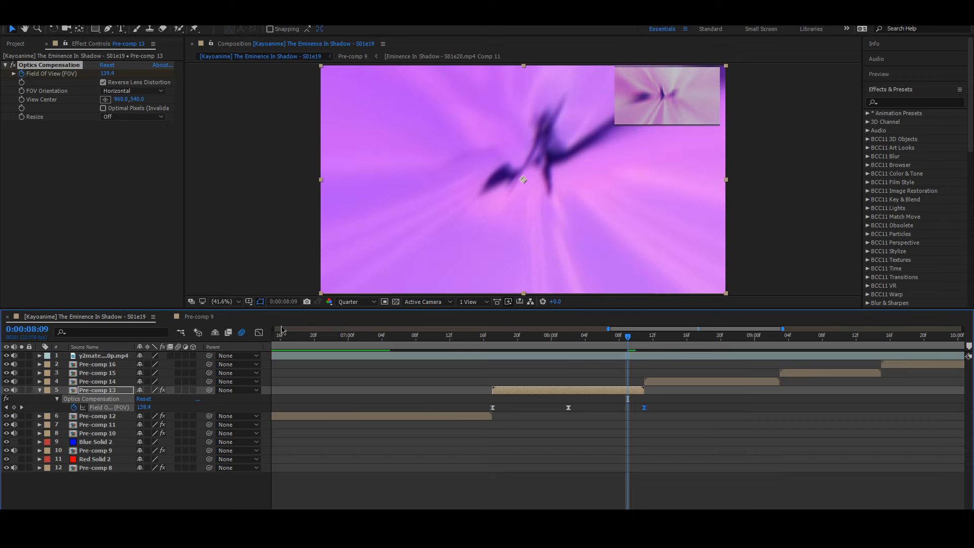
Steepen the Field Of View graph's rise into the last keyframe of Pre-comp 13 and preview it.
{"action": "key", "text": "shift+F3"}
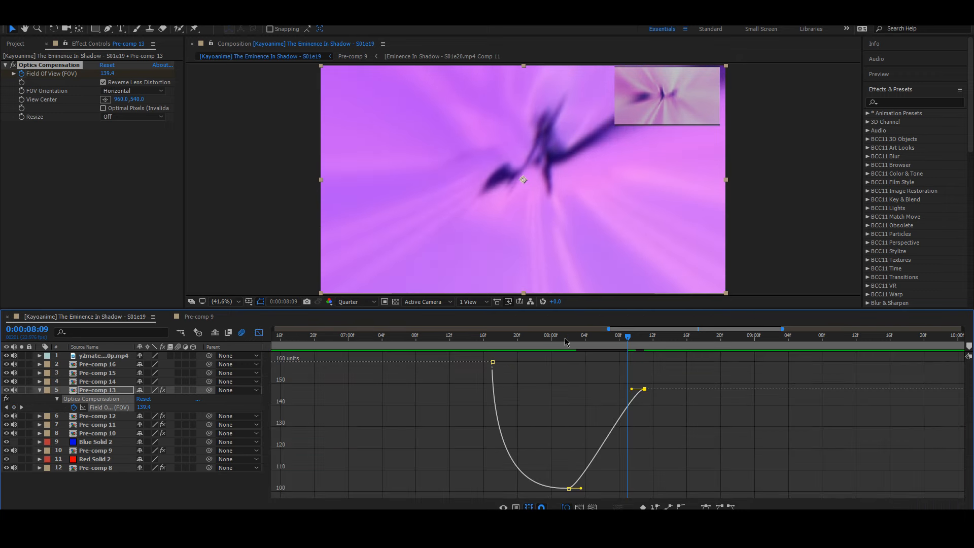
{"action": "left_click_drag", "start_coordinate": [564, 342], "coordinate": [510, 341]}
{"action": "key", "text": "space"}
{"action": "key", "text": "space"}
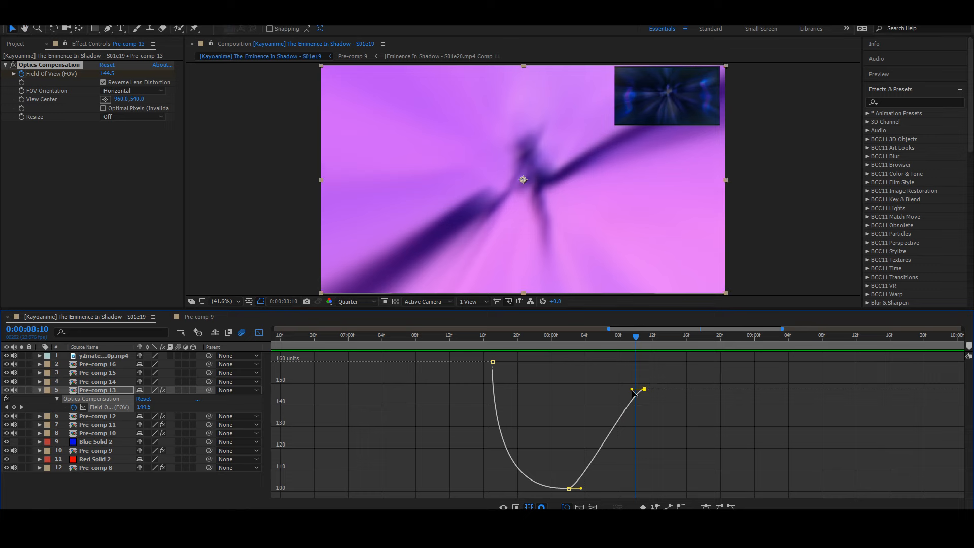
{"action": "left_click_drag", "start_coordinate": [632, 389], "coordinate": [669, 478]}
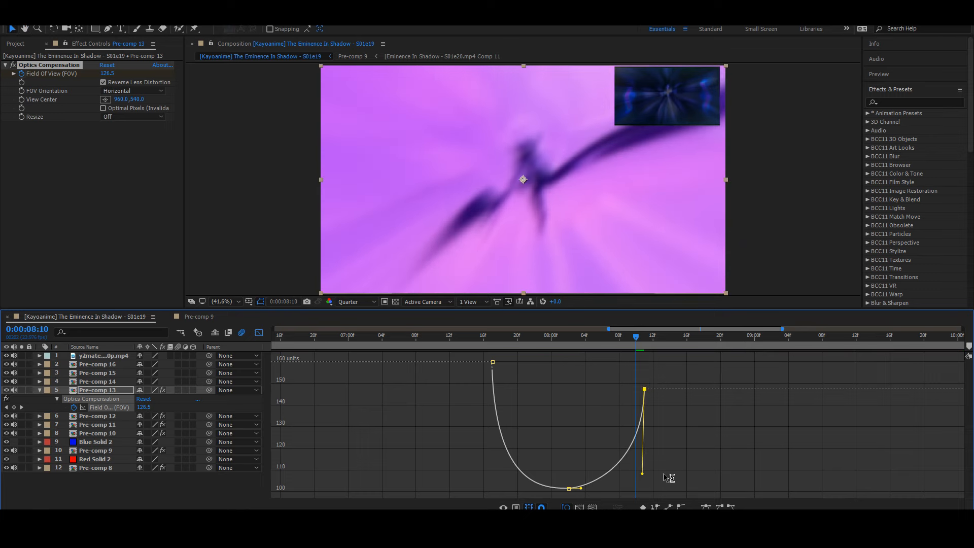
{"action": "key", "text": "space"}
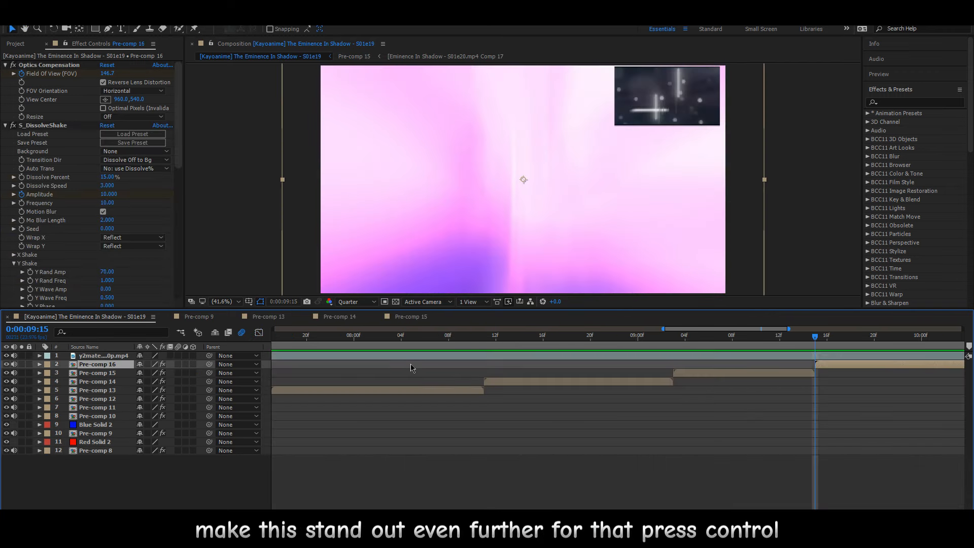
Create a 1920 by 1080 dark blue solid above Pre-comp 16, split it at 0:00:09:15 and delete the earlier part.
{"action": "key", "text": "ctrl+y"}
{"action": "left_click", "coordinate": [503, 328]}
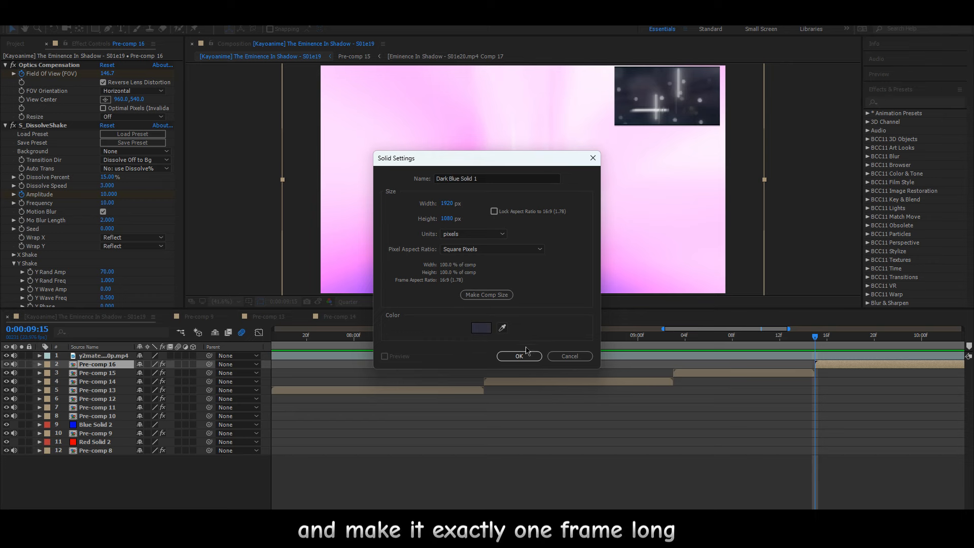
{"action": "left_click", "coordinate": [519, 355]}
{"action": "key", "text": "ctrl+shift+d"}
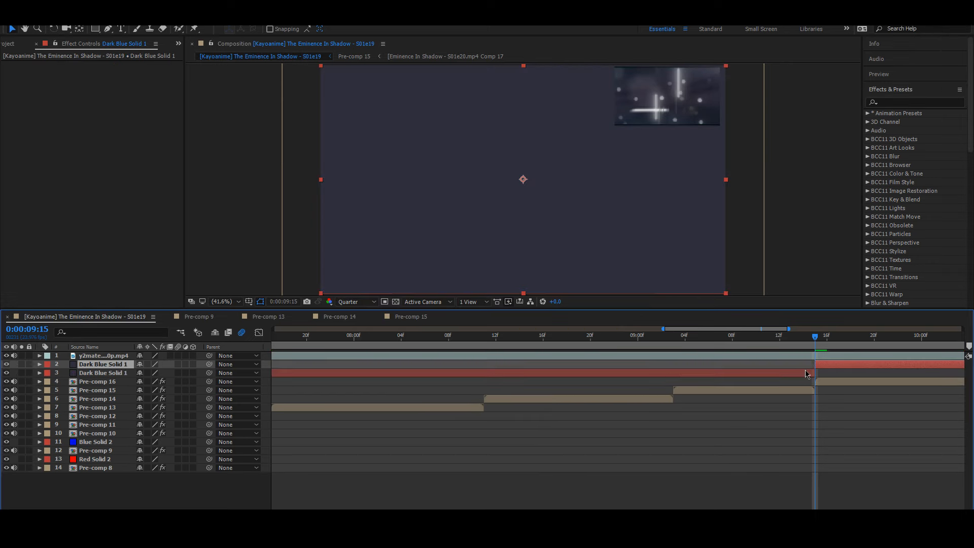
{"action": "left_click", "coordinate": [809, 372]}
{"action": "key", "text": "Delete"}
Trim the dark blue solid's end to 0:00:09:16 so the layer is one frame long.
{"action": "left_click", "coordinate": [826, 340]}
{"action": "left_click", "coordinate": [831, 365]}
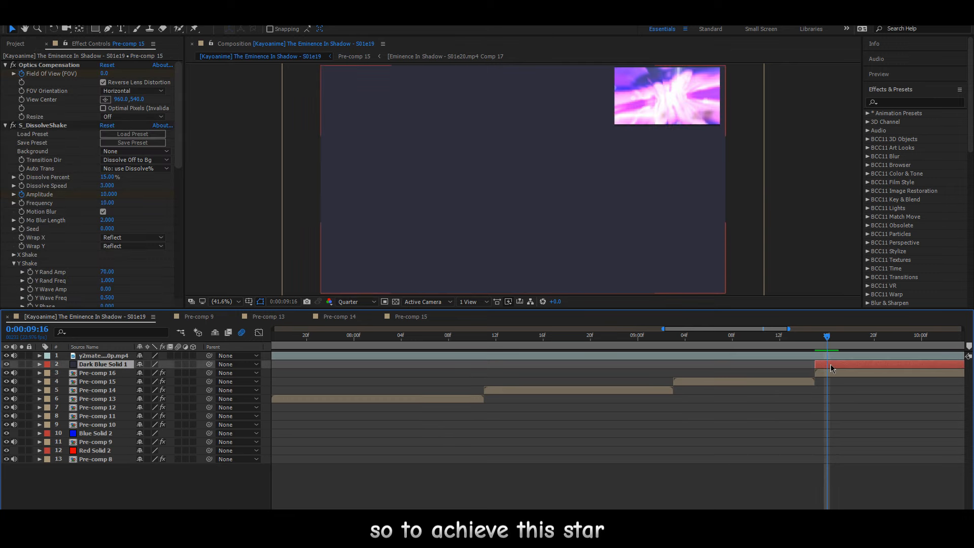
{"action": "key", "text": "ctrl+shift+d"}
{"action": "key", "text": "Delete"}
{"action": "left_click", "coordinate": [814, 344]}
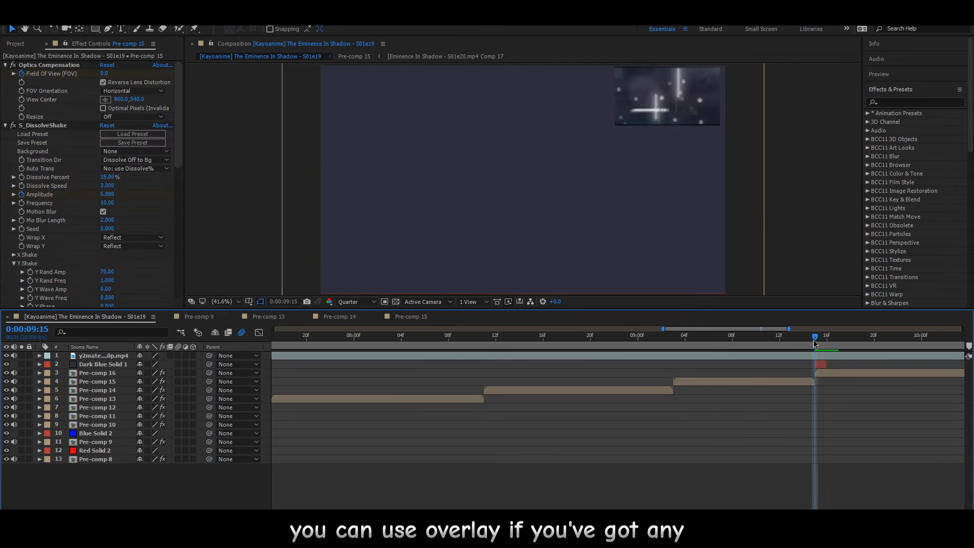
Apply BCC Stars to the dark blue solid with a minimum size of 31.1 and a maximum size of 75.2.
{"action": "left_click", "coordinate": [126, 364]}
{"action": "key", "text": "ctrl+space"}
{"action": "type", "text": "star"}
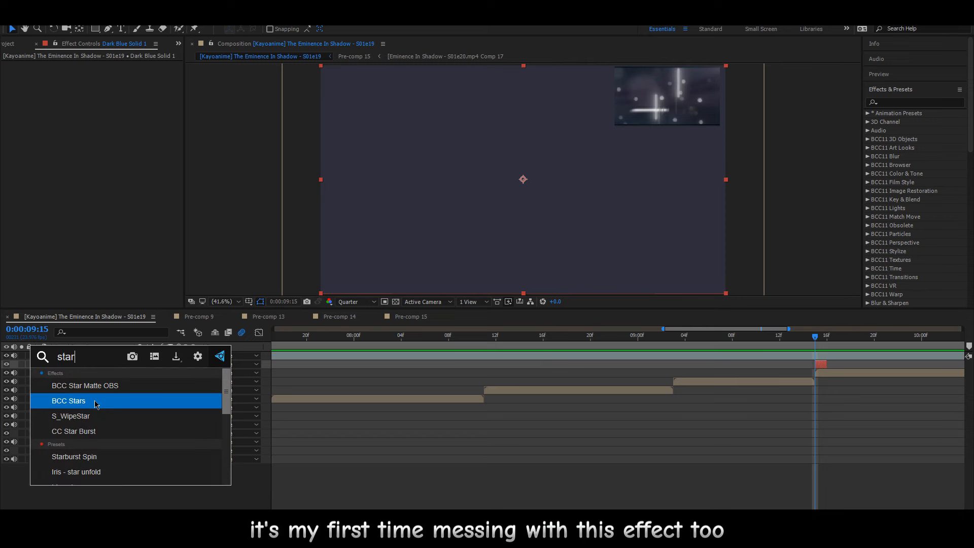
{"action": "left_click", "coordinate": [94, 402]}
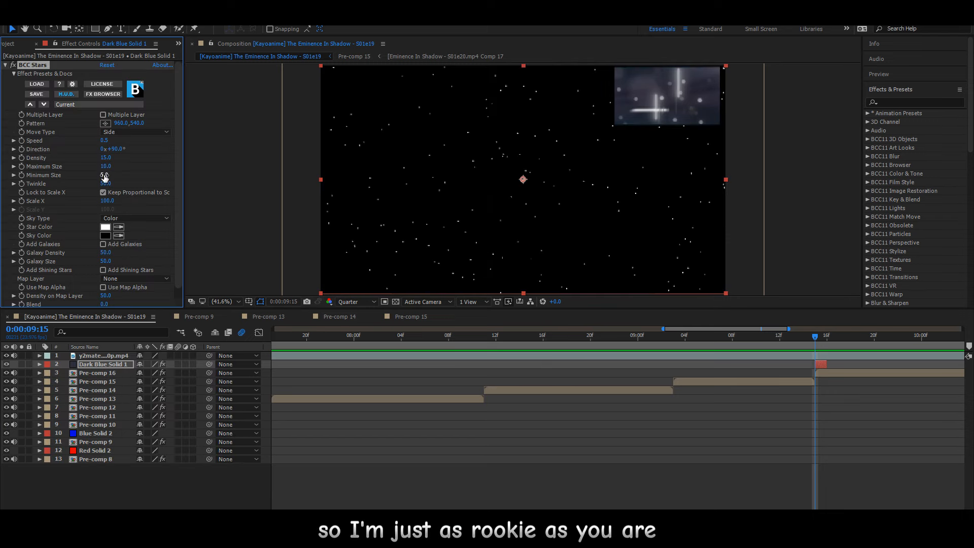
{"action": "left_click_drag", "start_coordinate": [109, 174], "coordinate": [226, 185]}
{"action": "left_click_drag", "start_coordinate": [105, 166], "coordinate": [461, 232]}
Add BCC Lens Blur OBS to the dark blue solid with Sharper quality and a gamma of 1000.
{"action": "key", "text": "ctrl+space"}
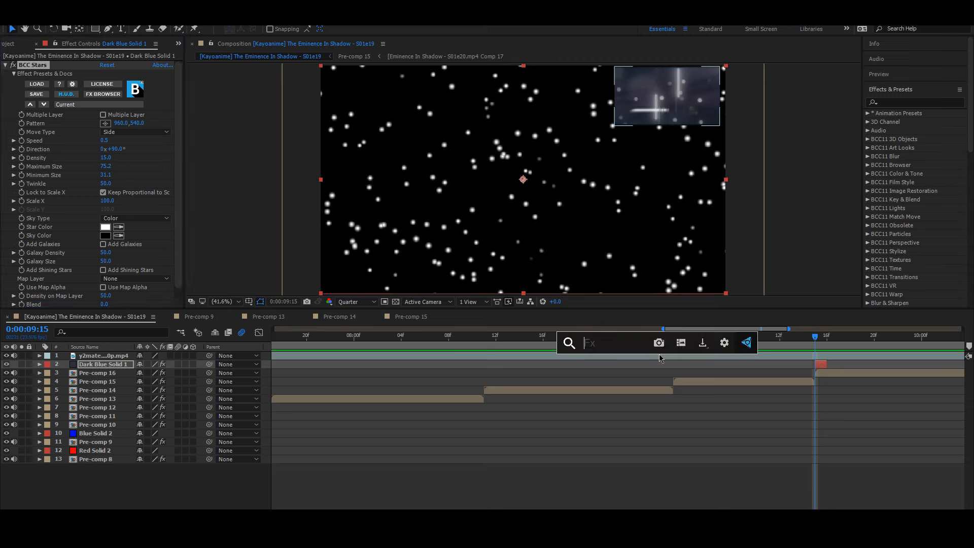
{"action": "type", "text": "lens"}
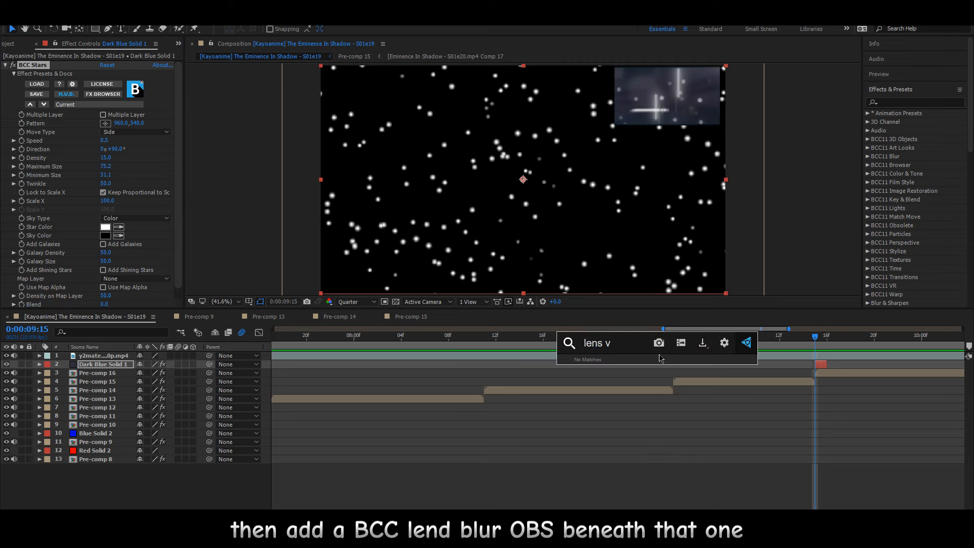
{"action": "type", "text": " bl"}
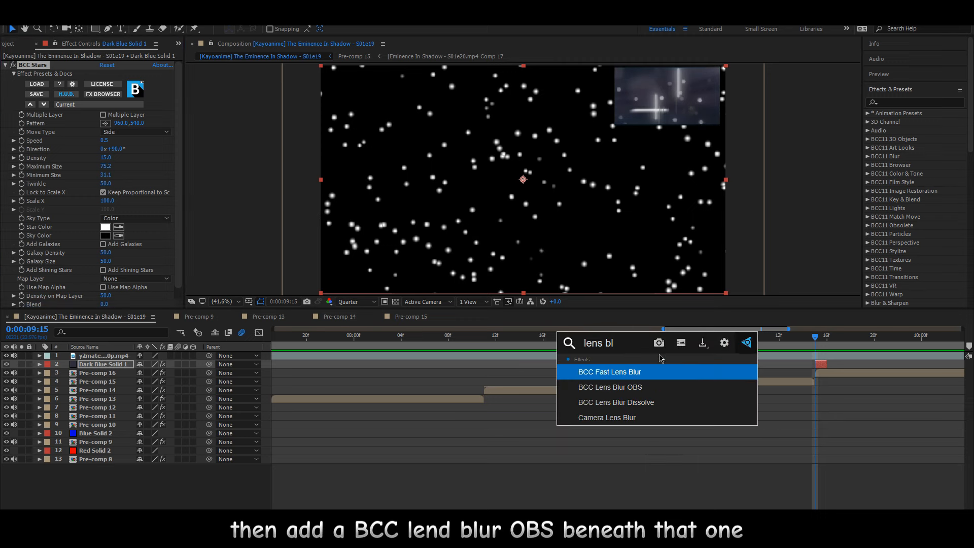
{"action": "left_click", "coordinate": [655, 387]}
{"action": "left_click", "coordinate": [137, 126]}
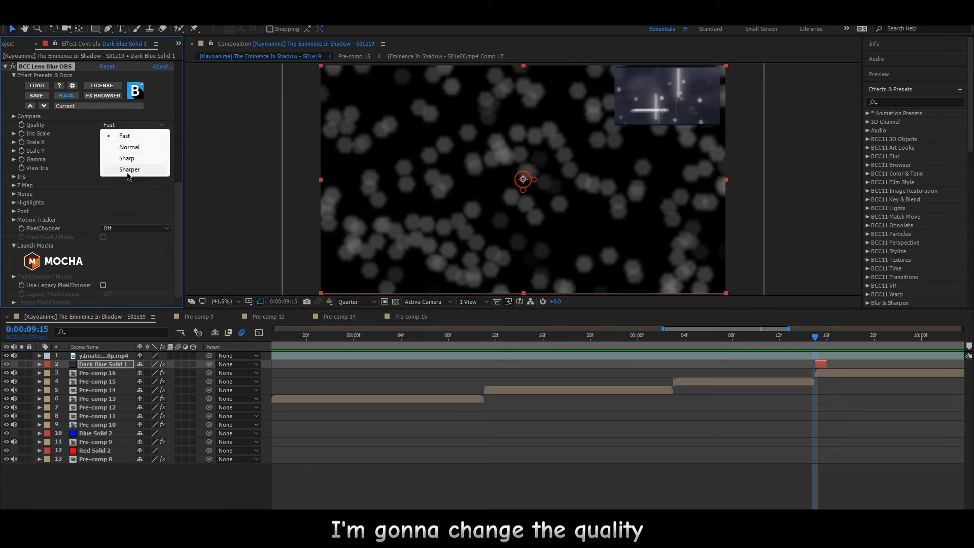
{"action": "left_click", "coordinate": [130, 169]}
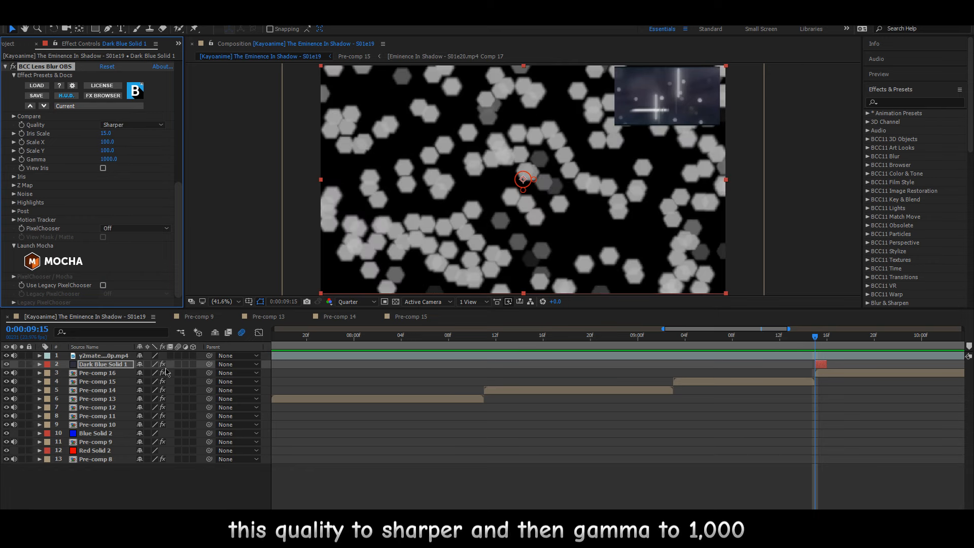
Set BCC Stars to a 129° direction, twinkle 100, lower density and the Forward move type, with Add Galaxies enabled.
{"action": "key", "text": "e"}
{"action": "left_click", "coordinate": [101, 383]}
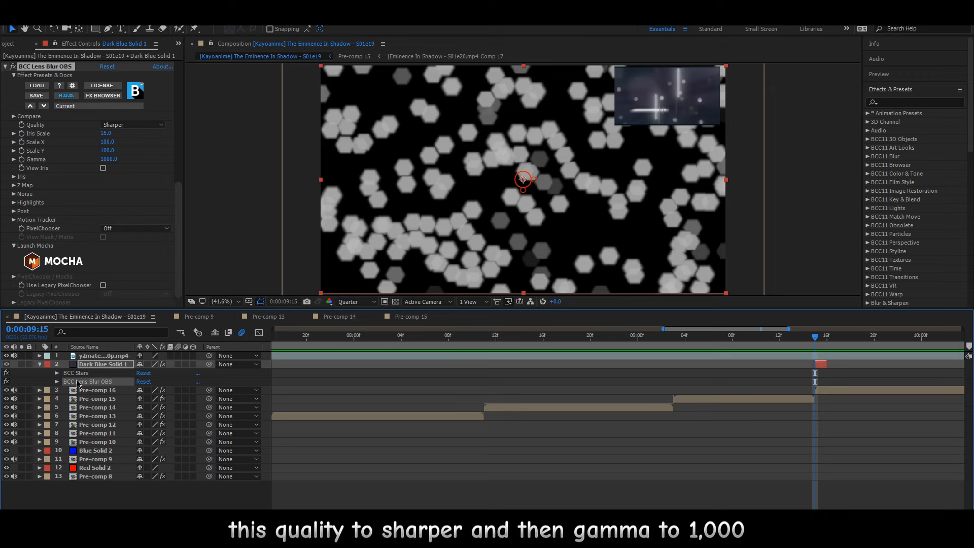
{"action": "mouse_move", "coordinate": [77, 384]}
{"action": "left_mouse_down"}
{"action": "mouse_move", "coordinate": [78, 374]}
{"action": "mouse_move", "coordinate": [95, 390]}
{"action": "left_mouse_up"}
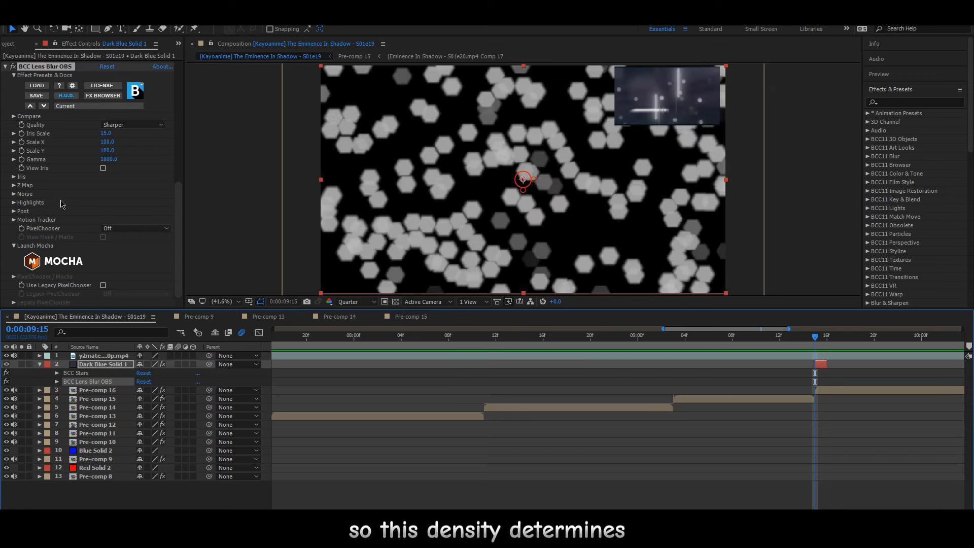
{"action": "left_click", "coordinate": [85, 376]}
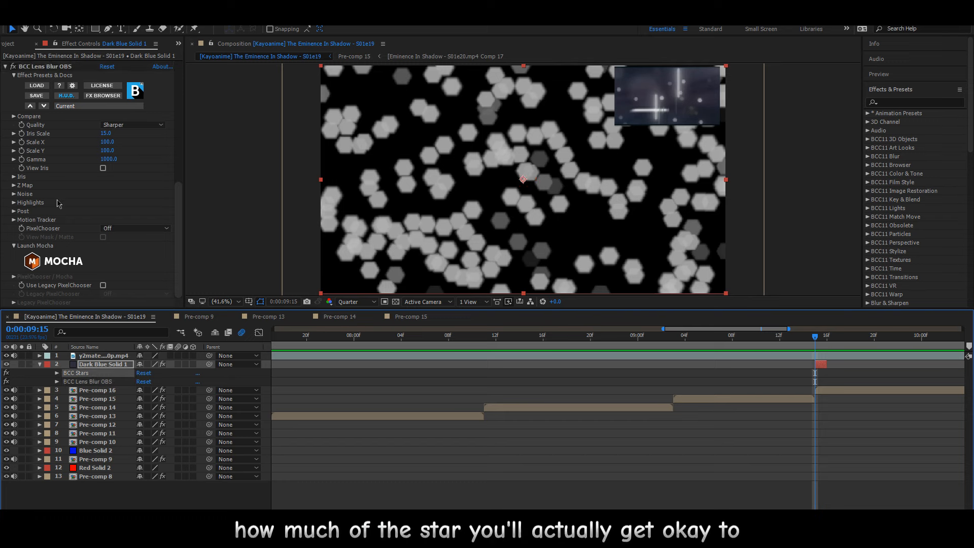
{"action": "scroll", "coordinate": [59, 197], "scroll_direction": "up", "scroll_amount": 10}
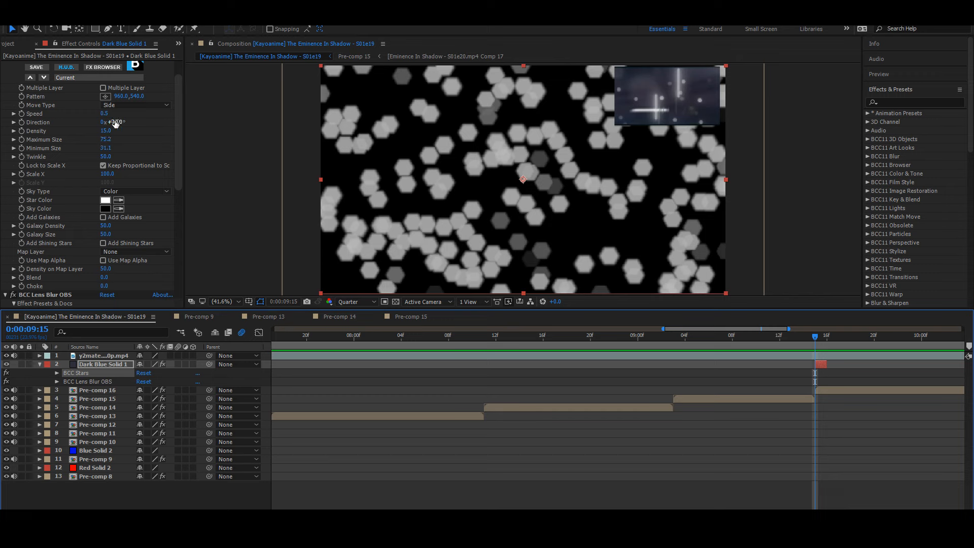
{"action": "left_click_drag", "start_coordinate": [116, 123], "coordinate": [123, 126]}
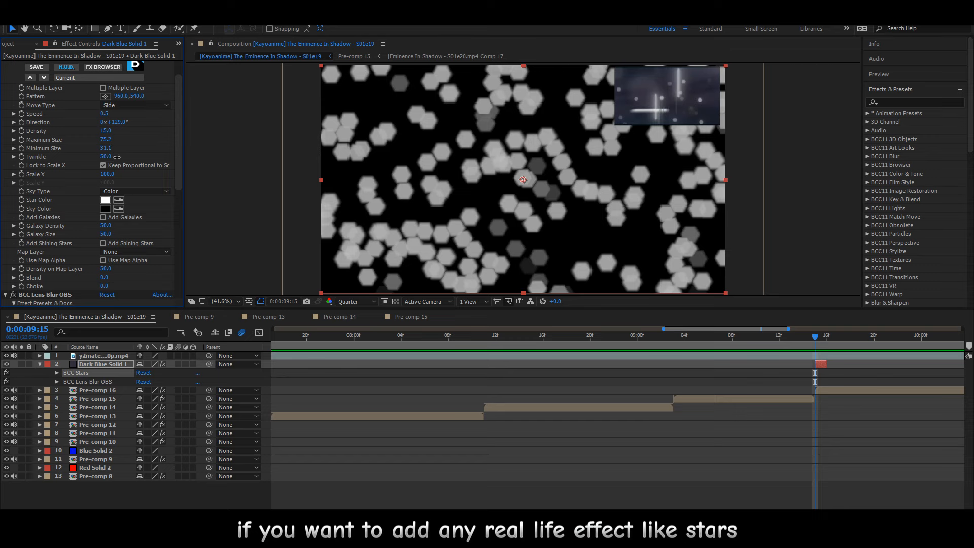
{"action": "left_click_drag", "start_coordinate": [117, 158], "coordinate": [111, 132]}
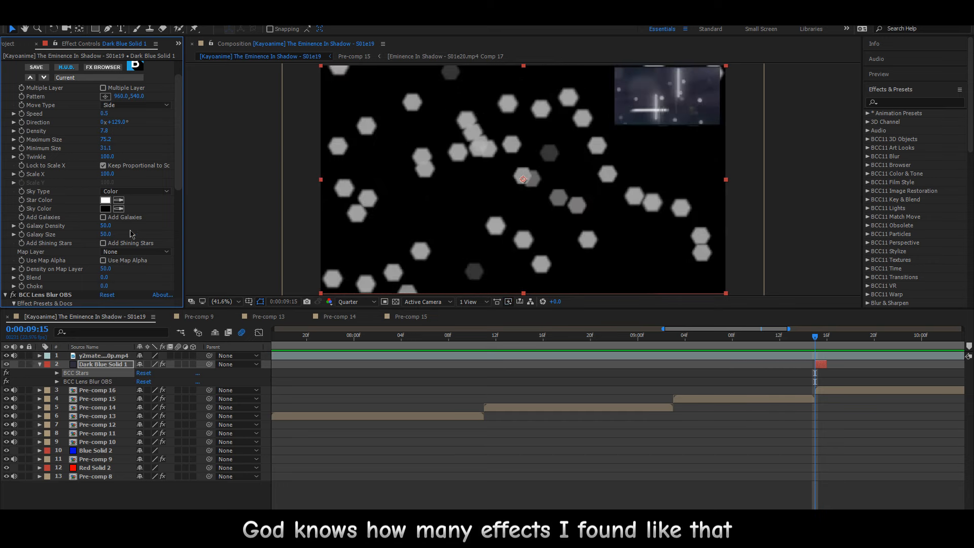
{"action": "left_click", "coordinate": [133, 105]}
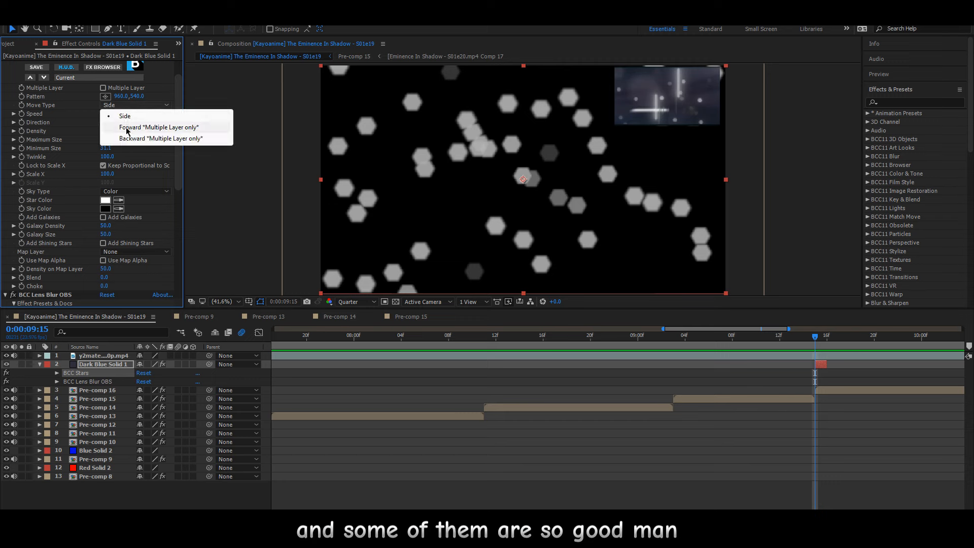
{"action": "left_click", "coordinate": [126, 127]}
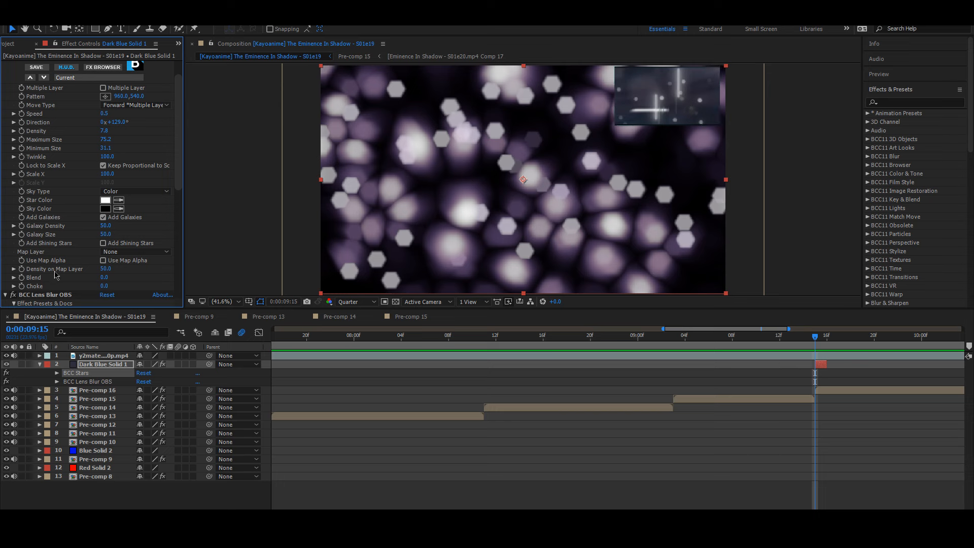
Add the Exposure effect to the dark blue solid and raise its exposure to 1.35.
{"action": "key", "text": "ctrl+space"}
{"action": "type", "text": "ex"}
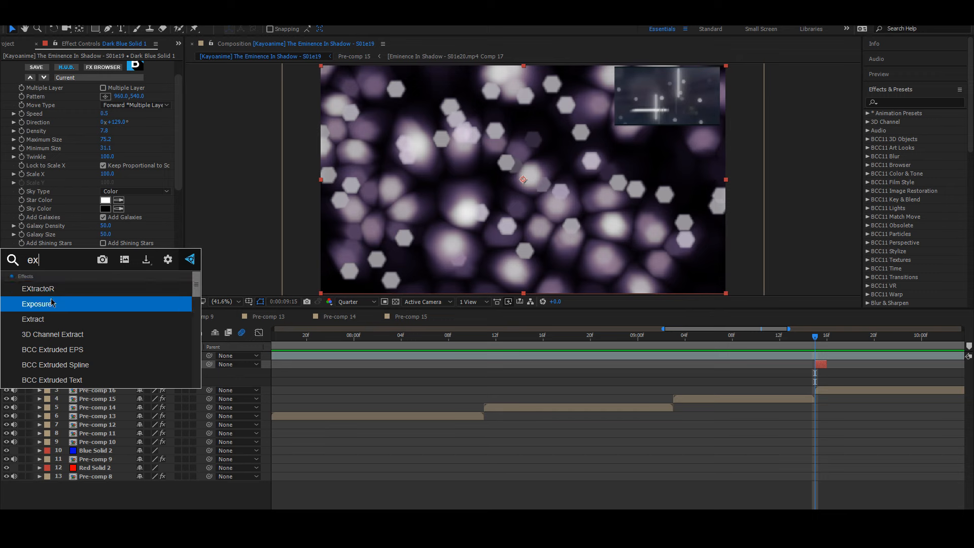
{"action": "left_click", "coordinate": [52, 299]}
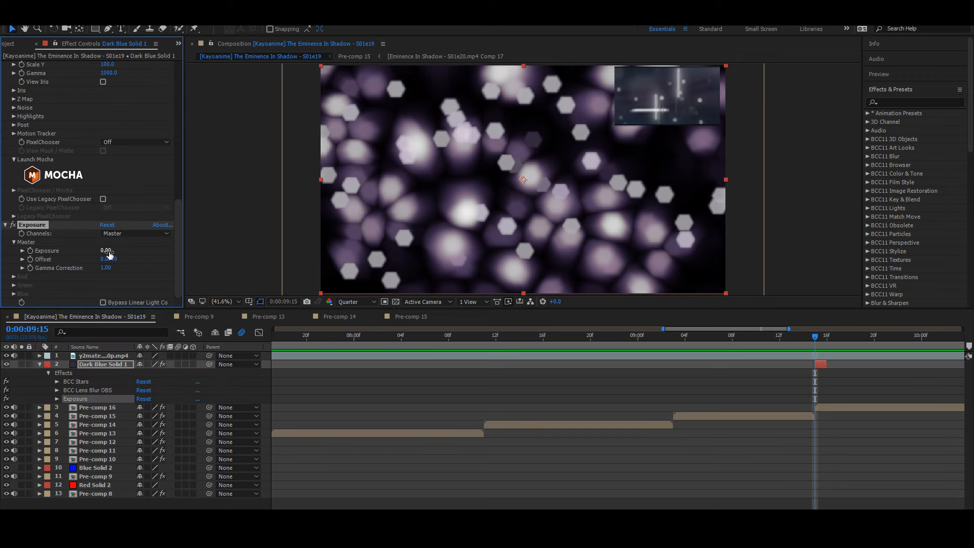
{"action": "left_click_drag", "start_coordinate": [109, 253], "coordinate": [179, 252]}
Add Wave Warp to the dark blue solid with the Noise wave type, wave height 26 and wave width 44.
{"action": "key", "text": "ctrl+s"}
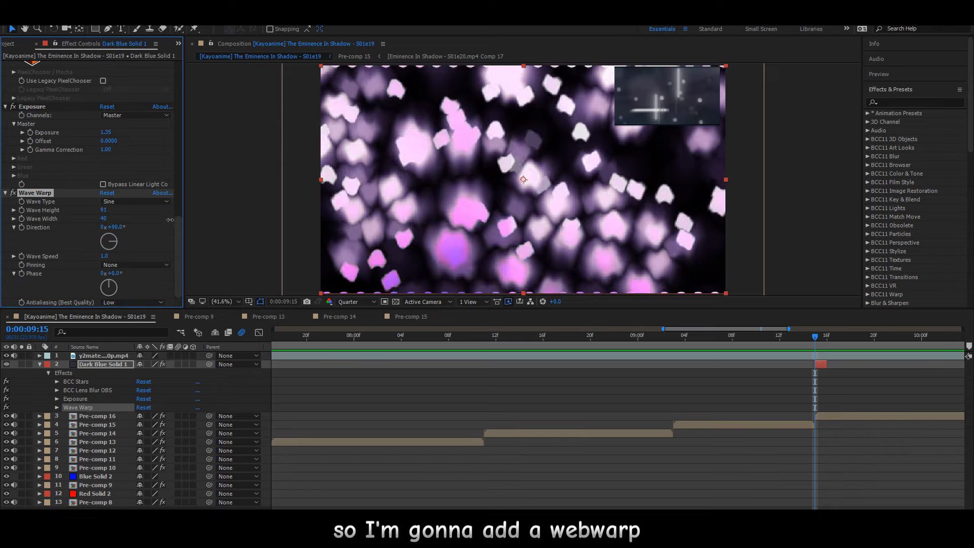
{"action": "left_click_drag", "start_coordinate": [170, 219], "coordinate": [171, 220]}
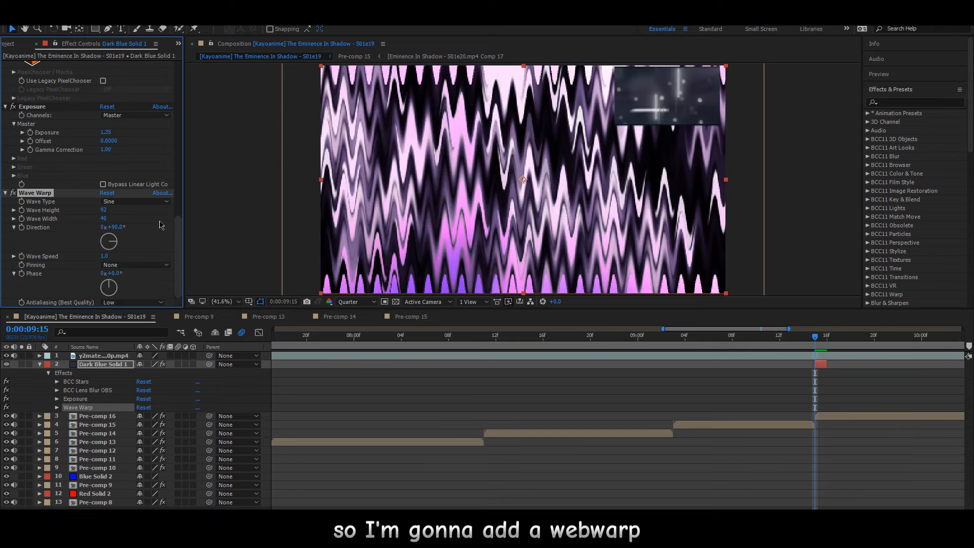
{"action": "left_click_drag", "start_coordinate": [104, 221], "coordinate": [120, 221]}
{"action": "left_click", "coordinate": [136, 202]}
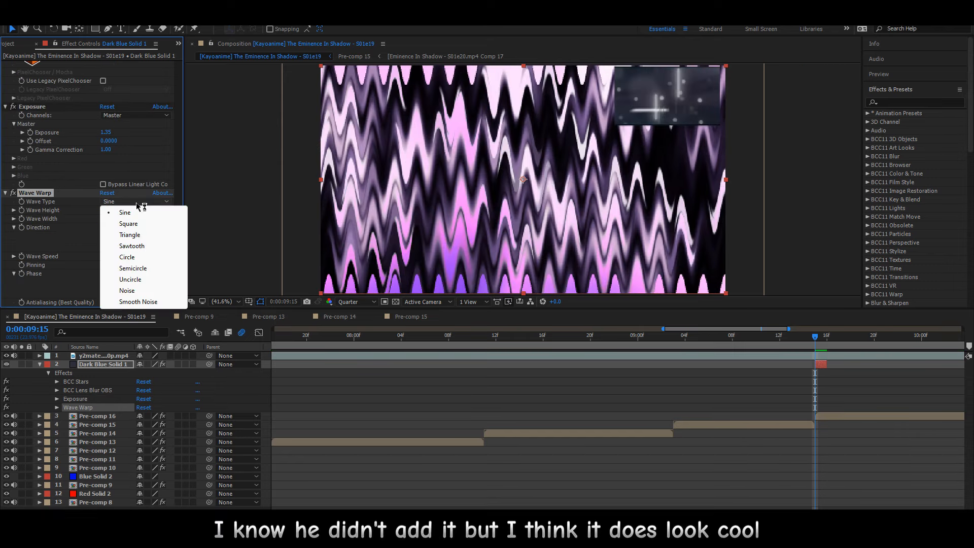
{"action": "left_click", "coordinate": [128, 290]}
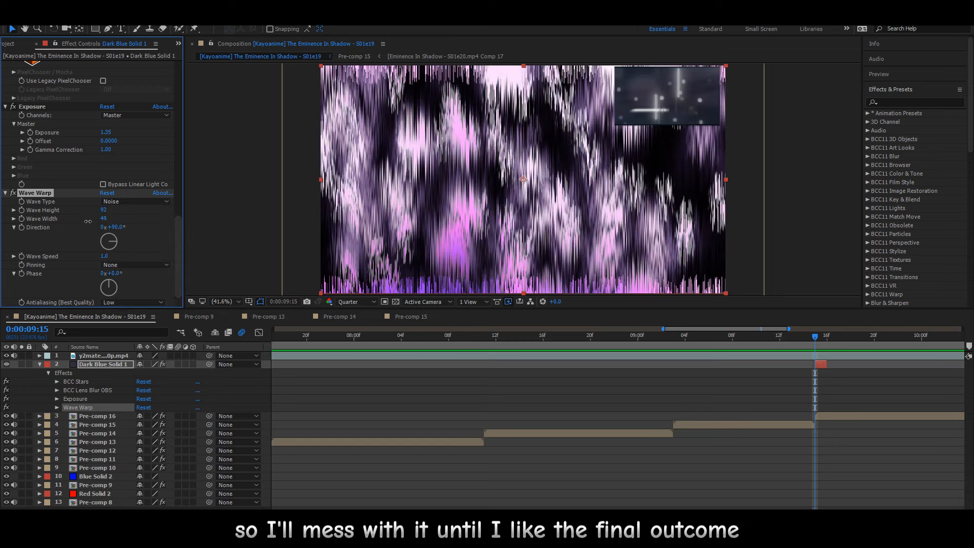
{"action": "left_click_drag", "start_coordinate": [87, 221], "coordinate": [51, 220]}
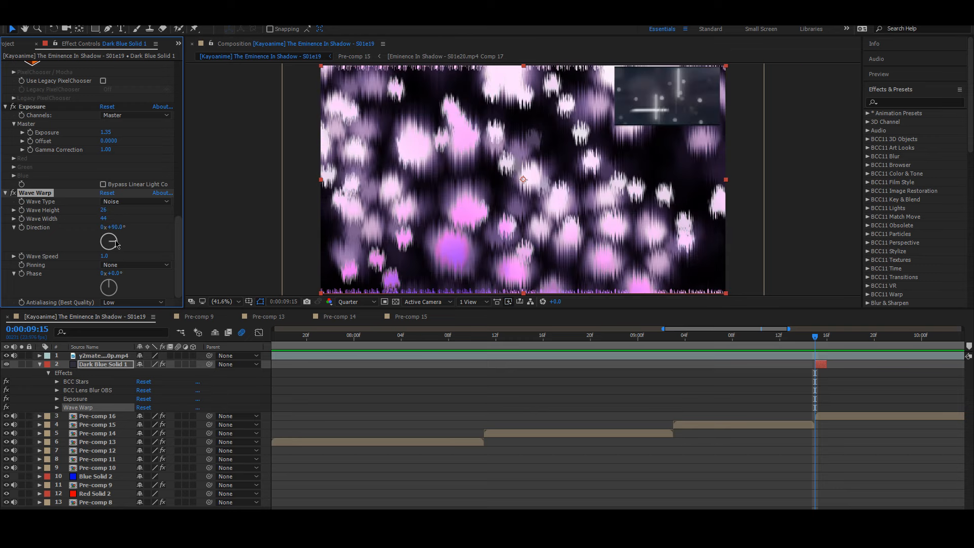
Play back the edited sequence and the footage in Pre-comp 1, stopping at 0:00:01:19.
{"action": "key", "text": "space"}
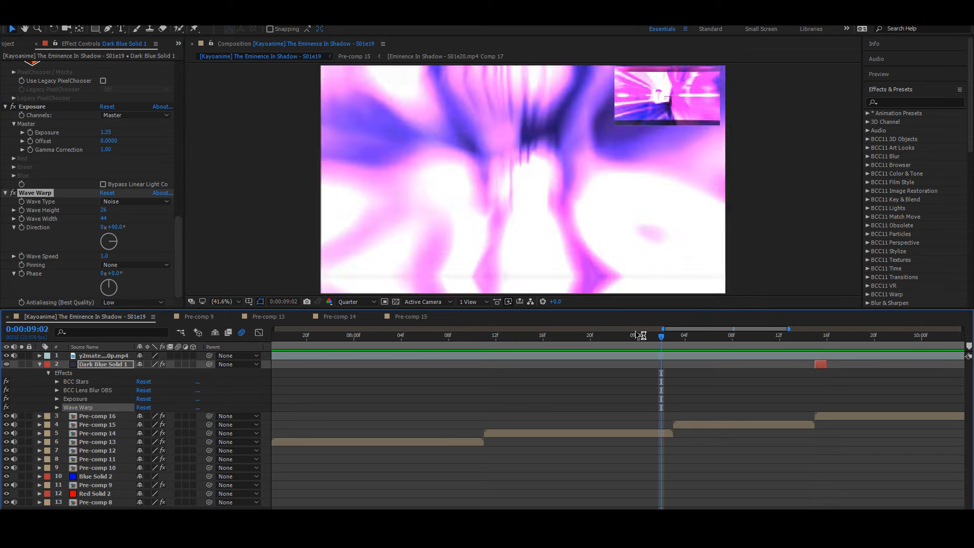
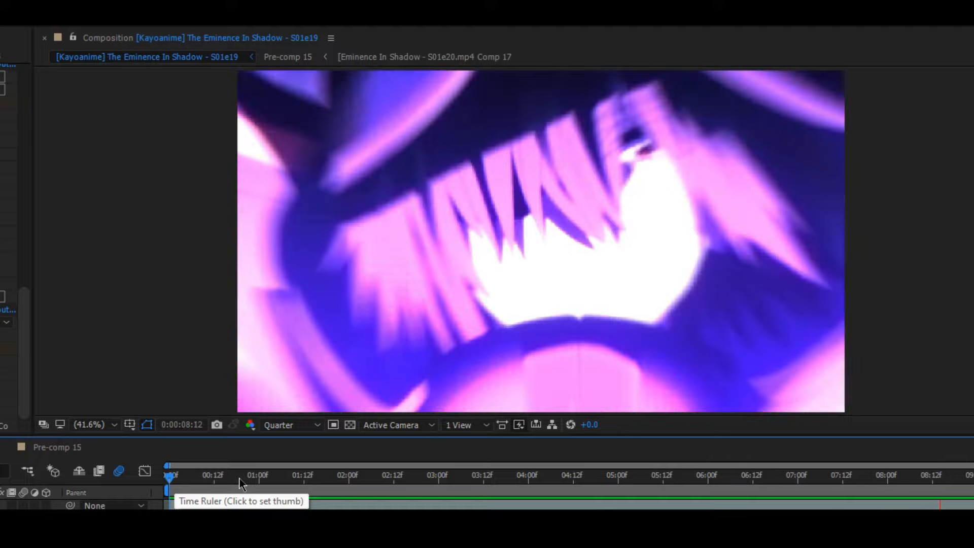
{"action": "left_click", "coordinate": [280, 477]}
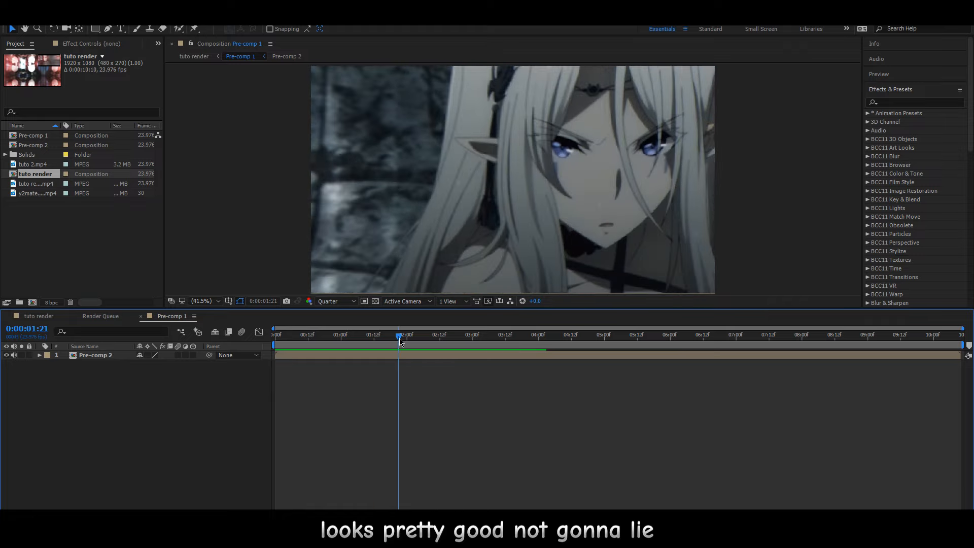
{"action": "key", "text": "space"}
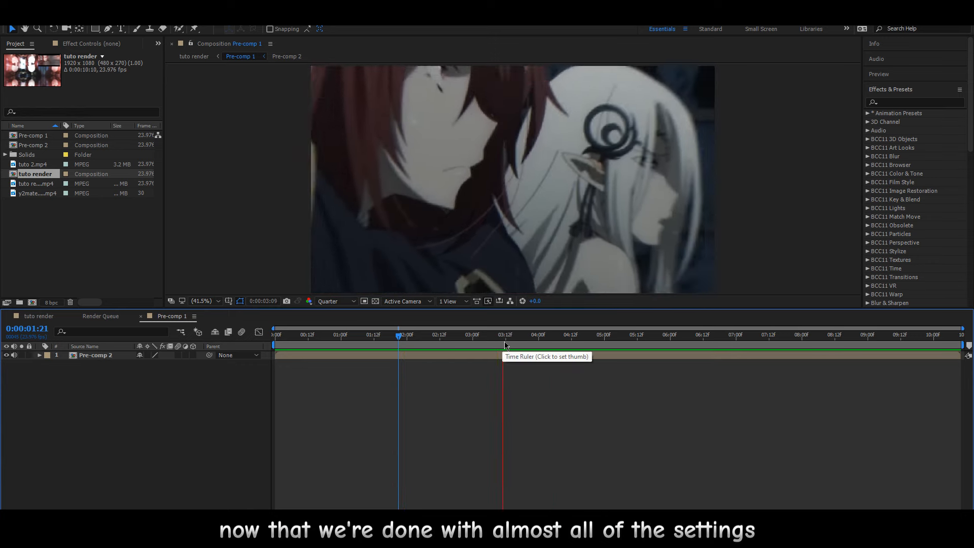
{"action": "left_click_drag", "start_coordinate": [505, 345], "coordinate": [395, 344]}
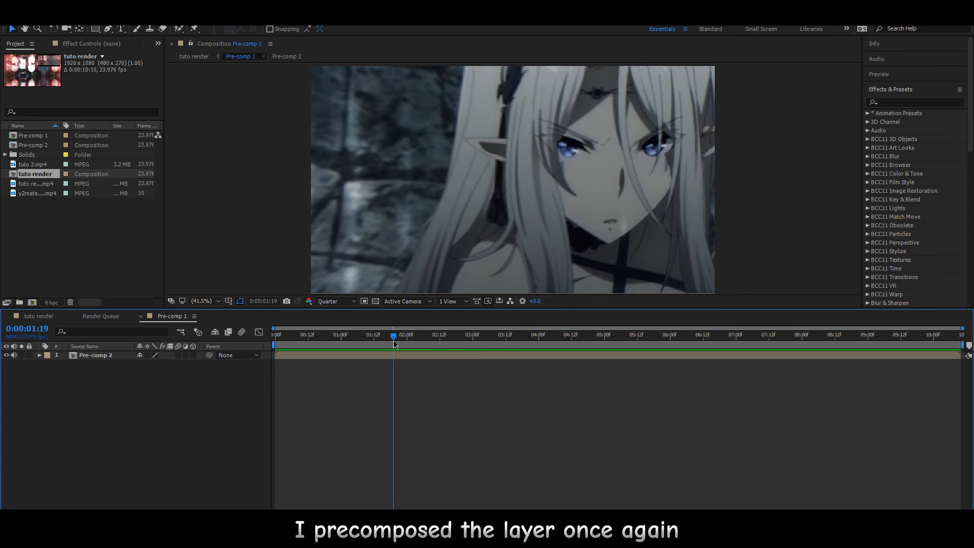
Create an adjustment layer above Pre-comp 2 and apply the Magic Bullet Looks effect to it.
{"action": "key", "text": "ctrl+alt+y"}
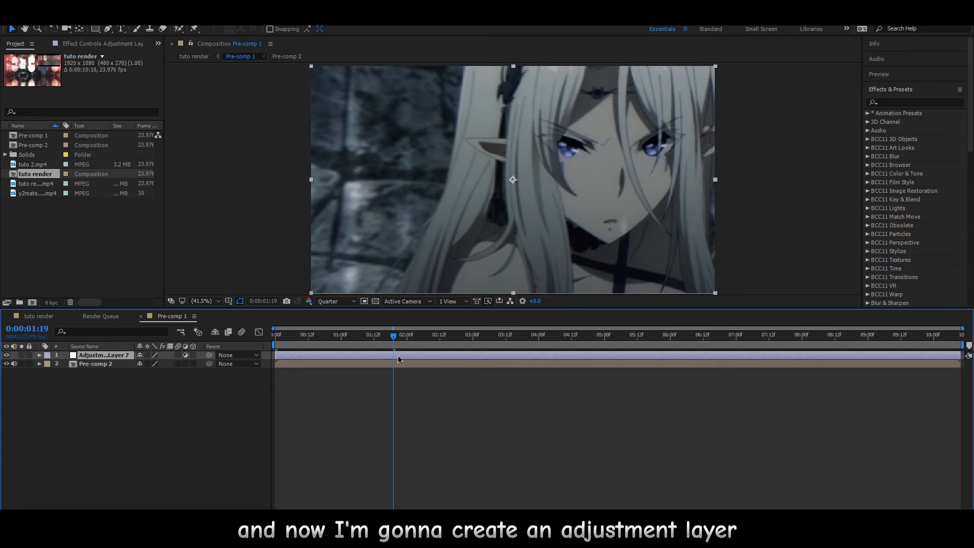
{"action": "key", "text": "ctrl+space"}
{"action": "type", "text": "look"}
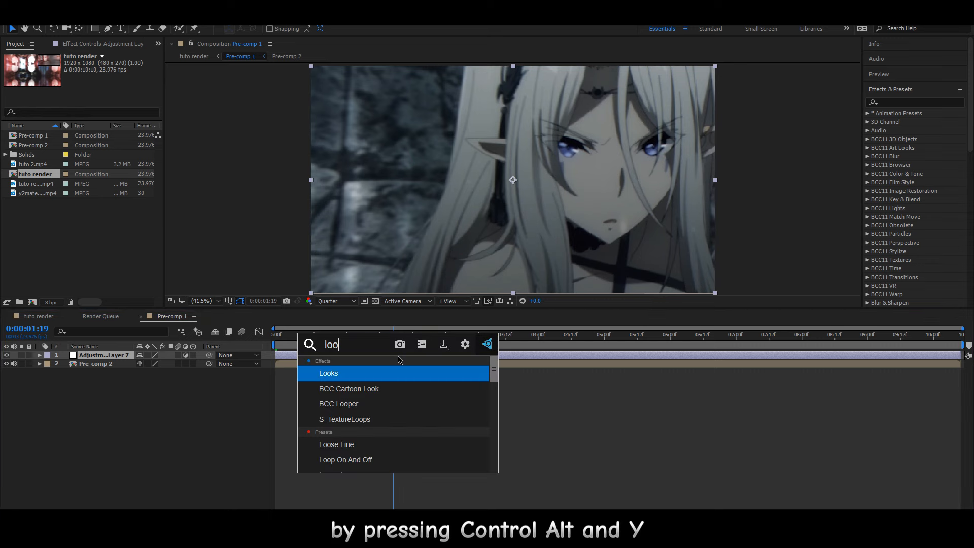
{"action": "key", "text": "Return"}
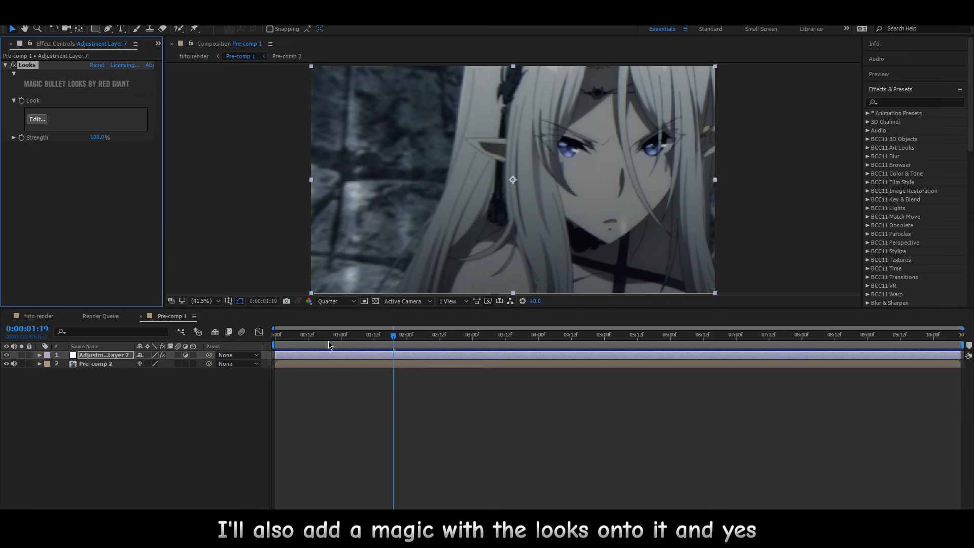
Add Hue/Saturation, Lumetri Color and Curves effects to the adjustment layer after Looks.
{"action": "key", "text": "ctrl+space"}
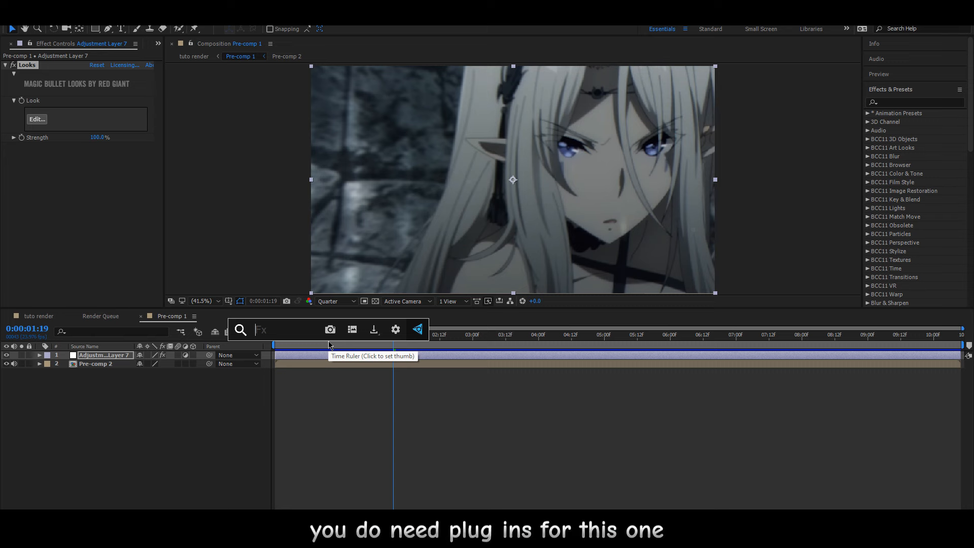
{"action": "type", "text": "hue"}
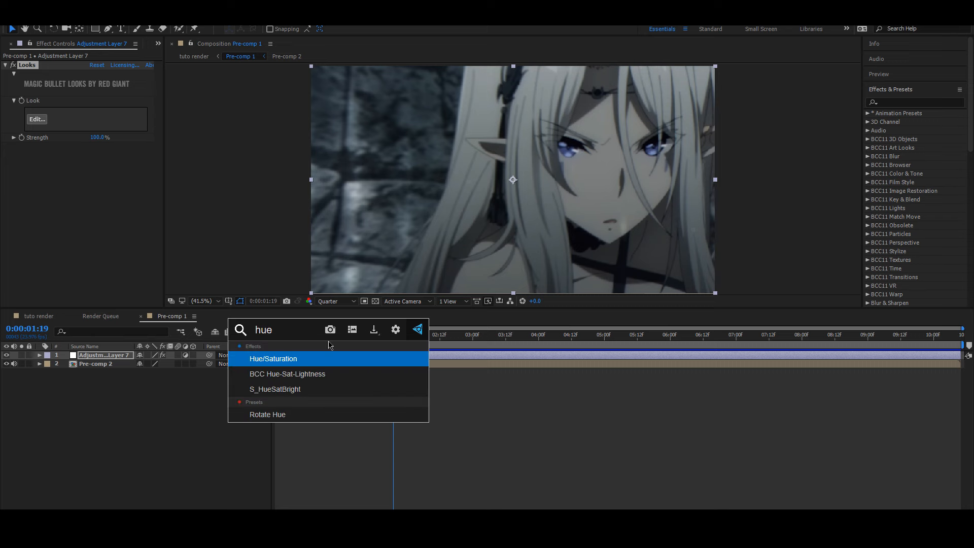
{"action": "left_click", "coordinate": [284, 365]}
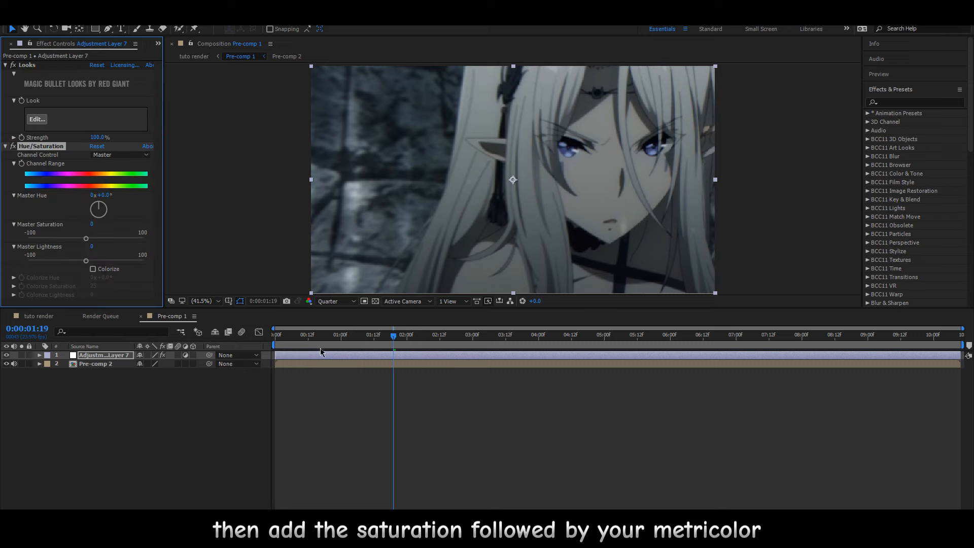
{"action": "key", "text": "ctrl+space"}
{"action": "type", "text": "lum"}
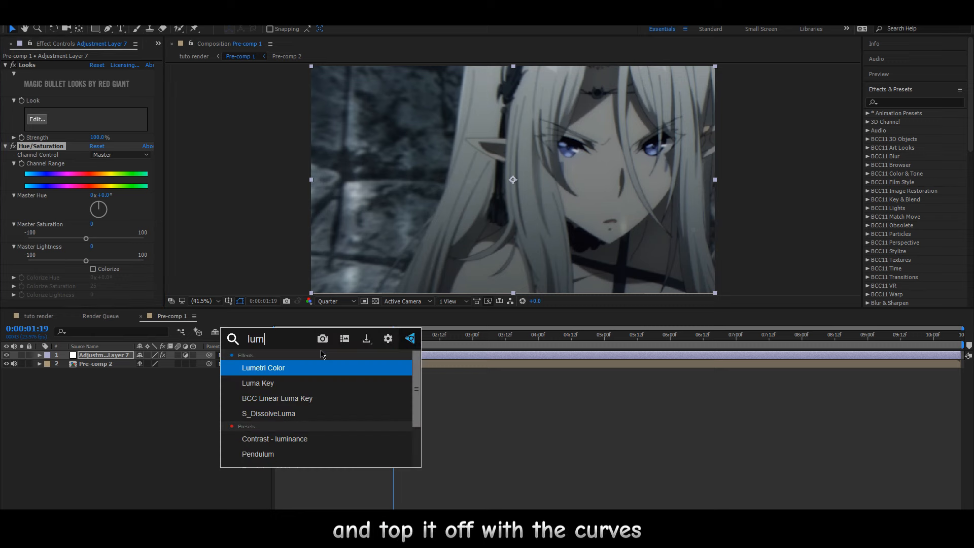
{"action": "key", "text": "Return"}
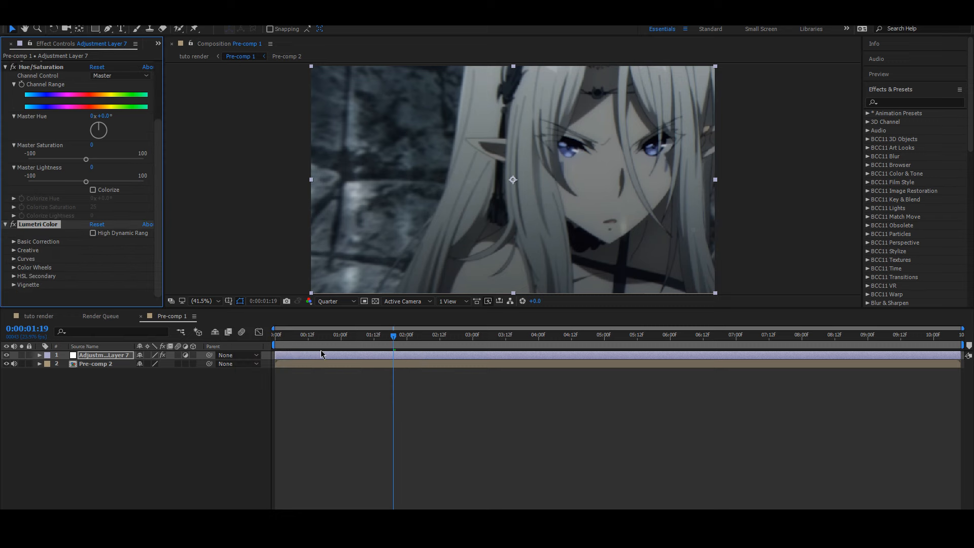
{"action": "key", "text": "ctrl+space"}
{"action": "type", "text": "cur"}
{"action": "key", "text": "Return"}
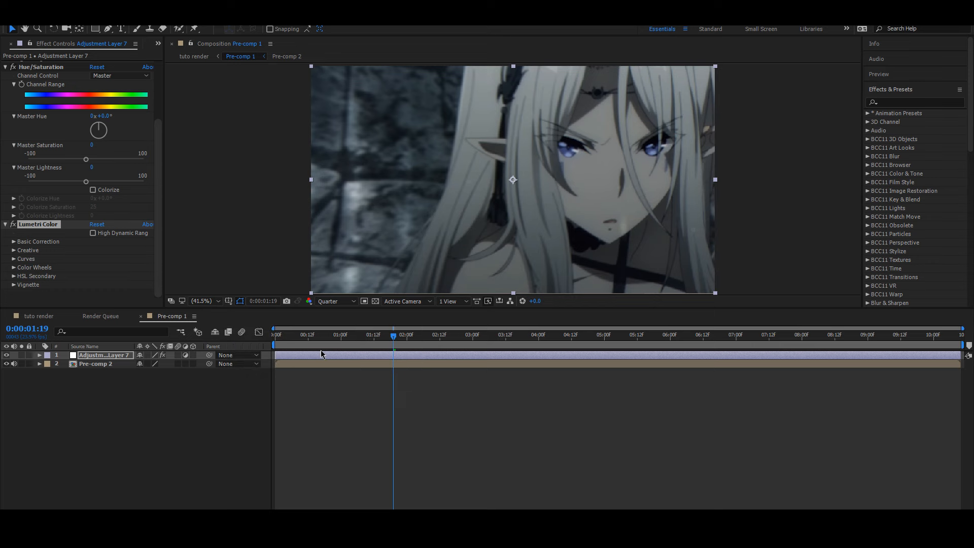
Collapse the settings of all four effects on the adjustment layer.
{"action": "scroll", "coordinate": [14, 235], "scroll_direction": "up", "scroll_amount": 10}
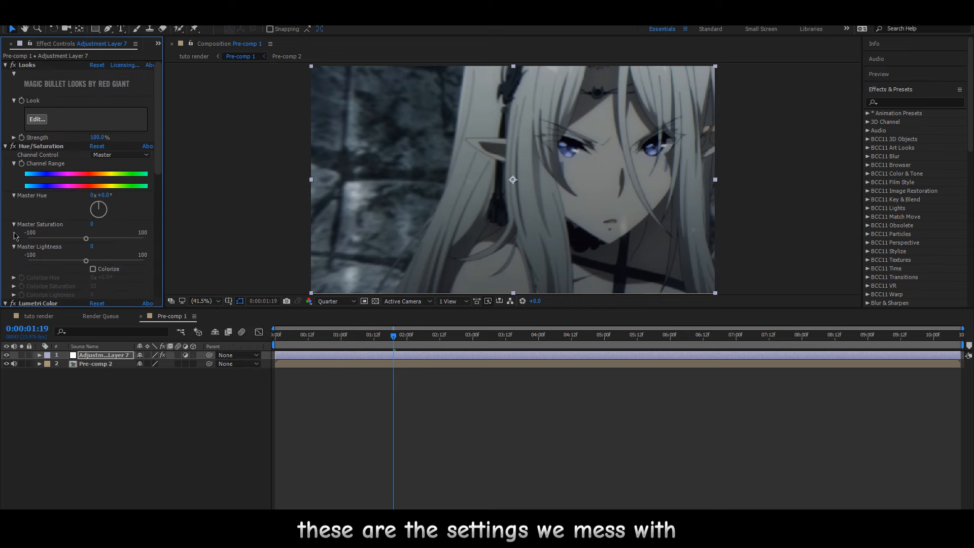
{"action": "left_click", "coordinate": [5, 146]}
{"action": "left_click", "coordinate": [6, 155]}
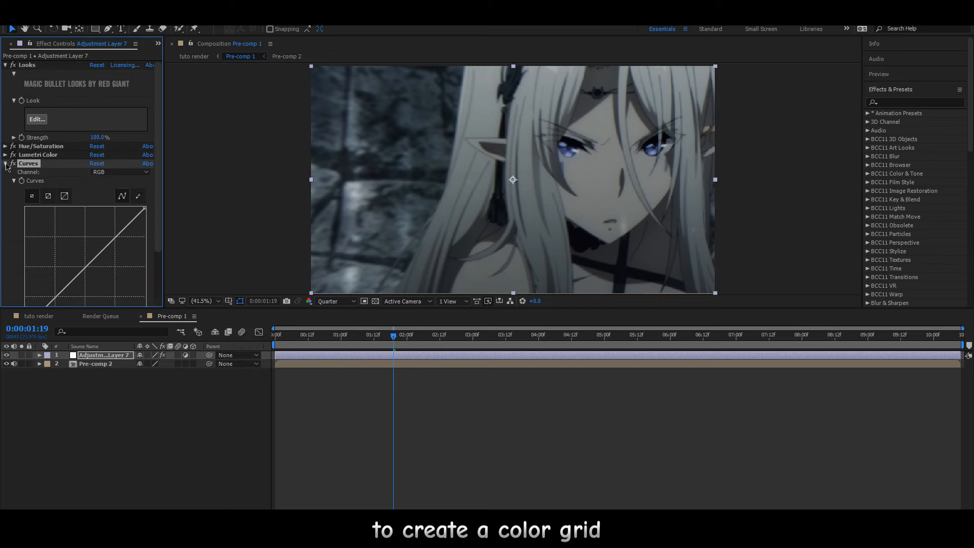
{"action": "left_click", "coordinate": [6, 164]}
{"action": "left_click", "coordinate": [5, 65]}
{"action": "left_click", "coordinate": [70, 134]}
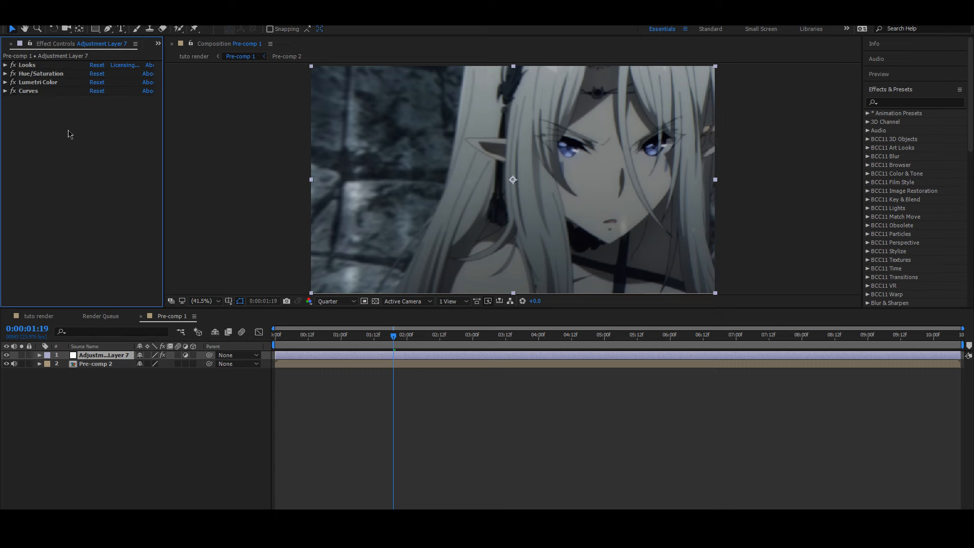
Open the Looks editor from the adjustment layer's Looks effect and add a Pop tool to the Subject stage.
{"action": "left_click", "coordinate": [28, 66]}
{"action": "left_click", "coordinate": [5, 65]}
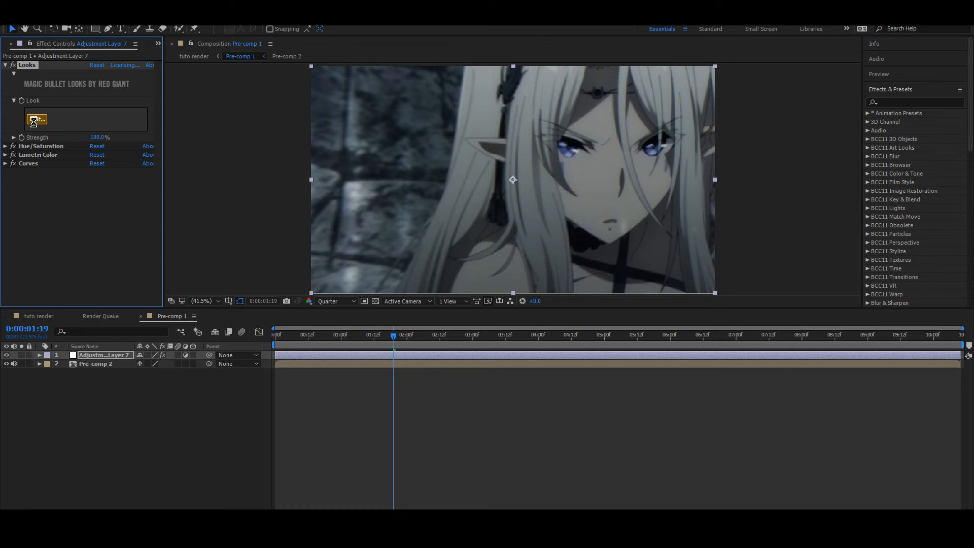
{"action": "left_click", "coordinate": [36, 119]}
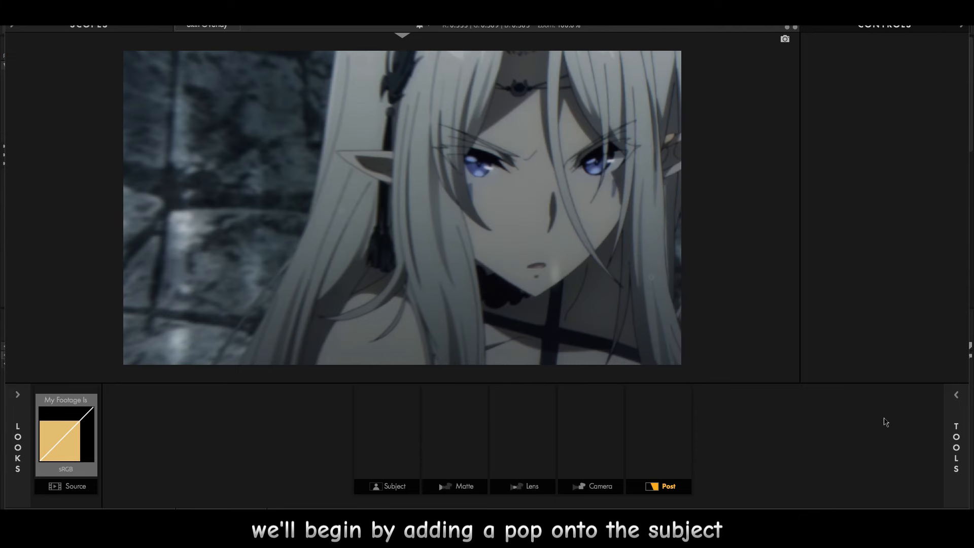
{"action": "left_click", "coordinate": [956, 396]}
{"action": "left_click", "coordinate": [709, 377]}
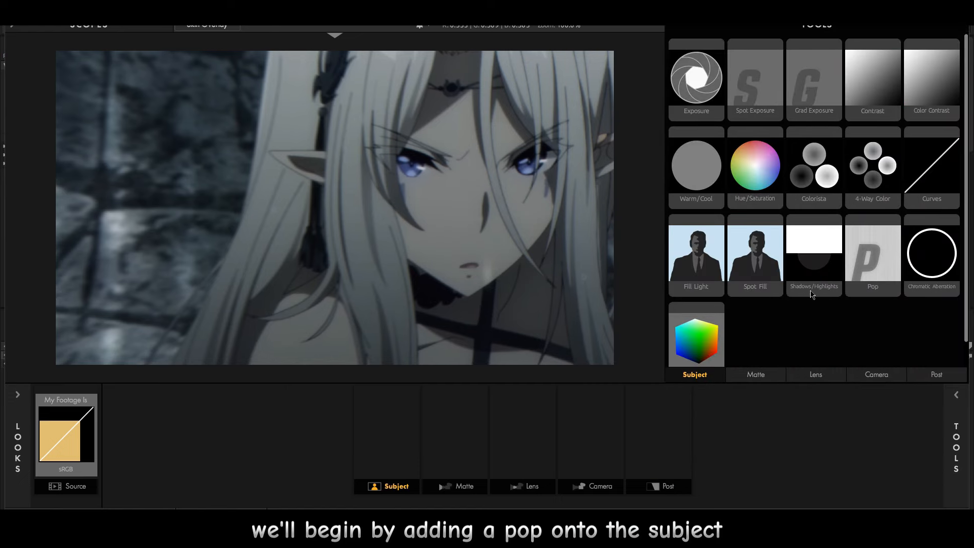
{"action": "left_click_drag", "start_coordinate": [862, 269], "coordinate": [411, 429]}
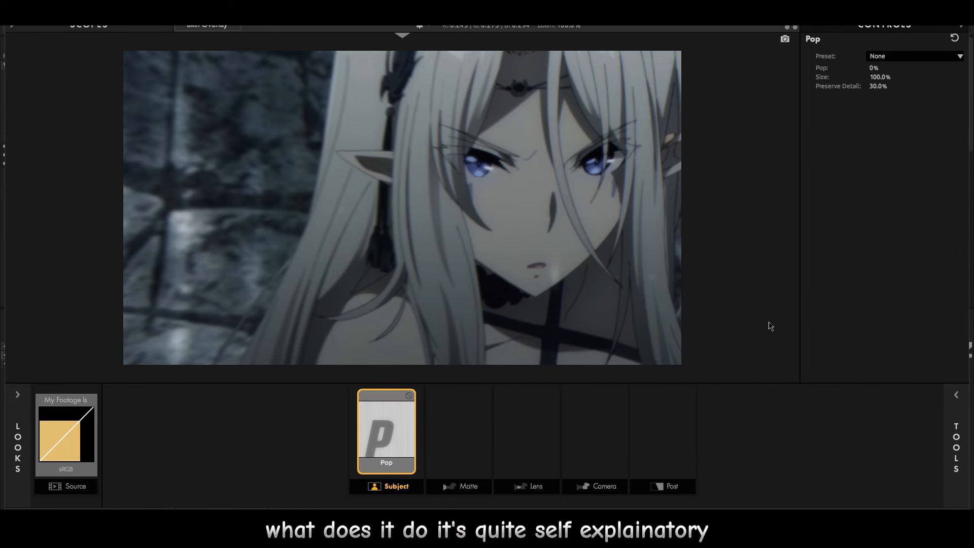
Add Chromatic Aberration, Edge Softness and Lens Vignette tools to the Lens stage of the look.
{"action": "mouse_move", "coordinate": [969, 350]}
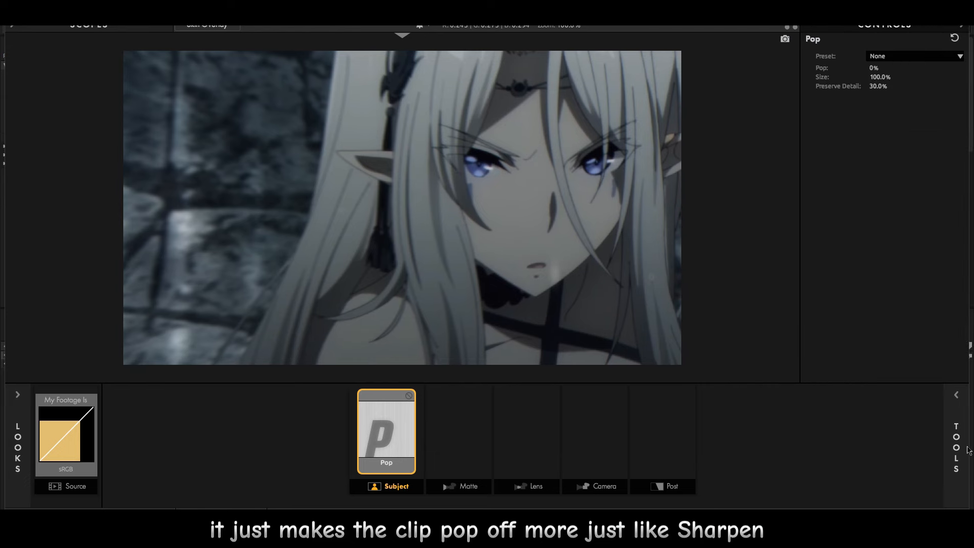
{"action": "mouse_move", "coordinate": [970, 451]}
{"action": "left_click", "coordinate": [741, 376]}
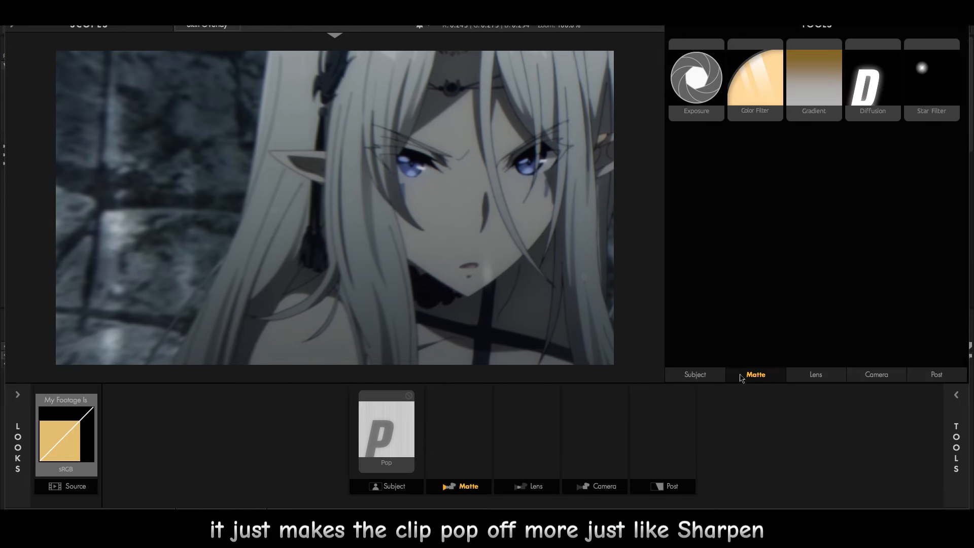
{"action": "left_click", "coordinate": [810, 375]}
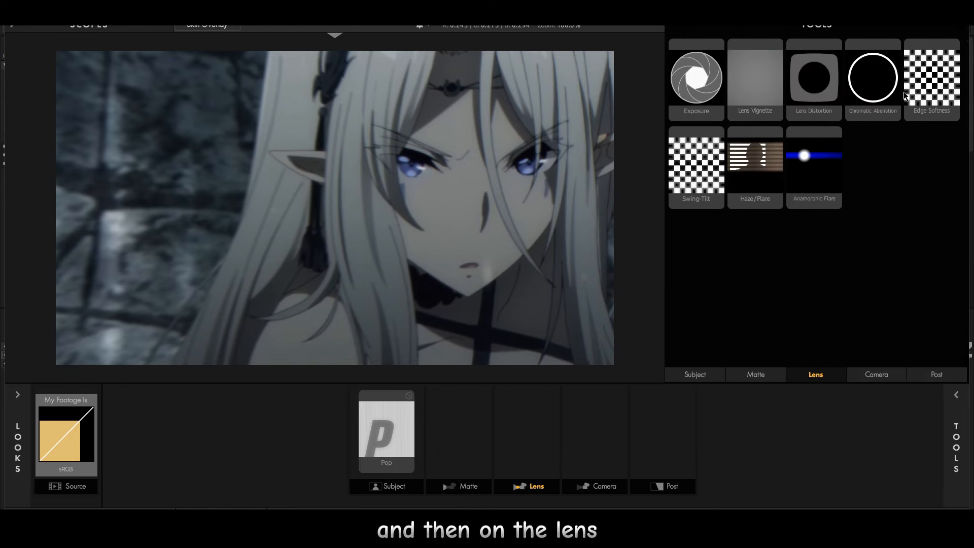
{"action": "left_click_drag", "start_coordinate": [865, 97], "coordinate": [538, 416]}
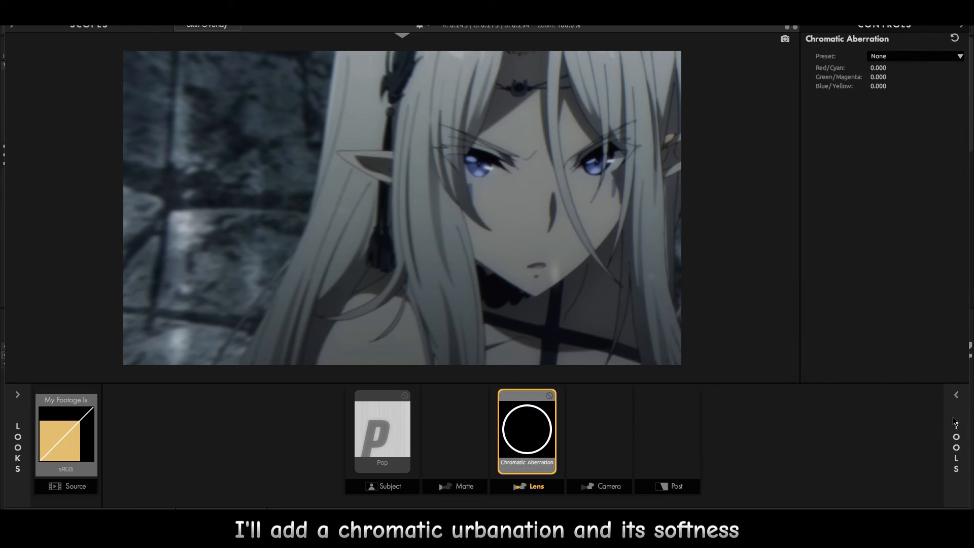
{"action": "mouse_move", "coordinate": [955, 421]}
{"action": "left_click_drag", "start_coordinate": [928, 86], "coordinate": [579, 429]}
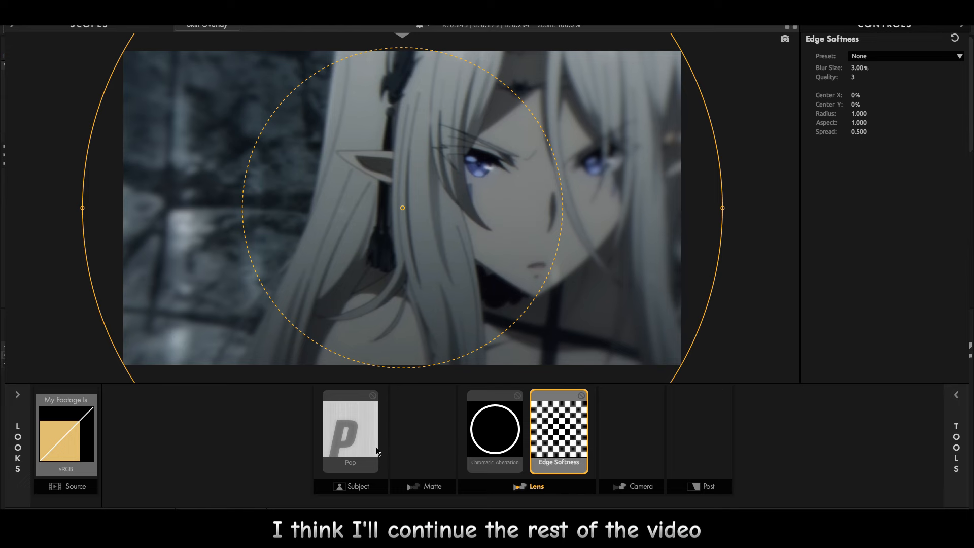
{"action": "mouse_move", "coordinate": [945, 414]}
{"action": "left_click_drag", "start_coordinate": [755, 81], "coordinate": [592, 426]}
Set the Pop tool's strength to 50% and increase the Red/Cyan shift of Chromatic Aberration.
{"action": "left_click", "coordinate": [339, 455]}
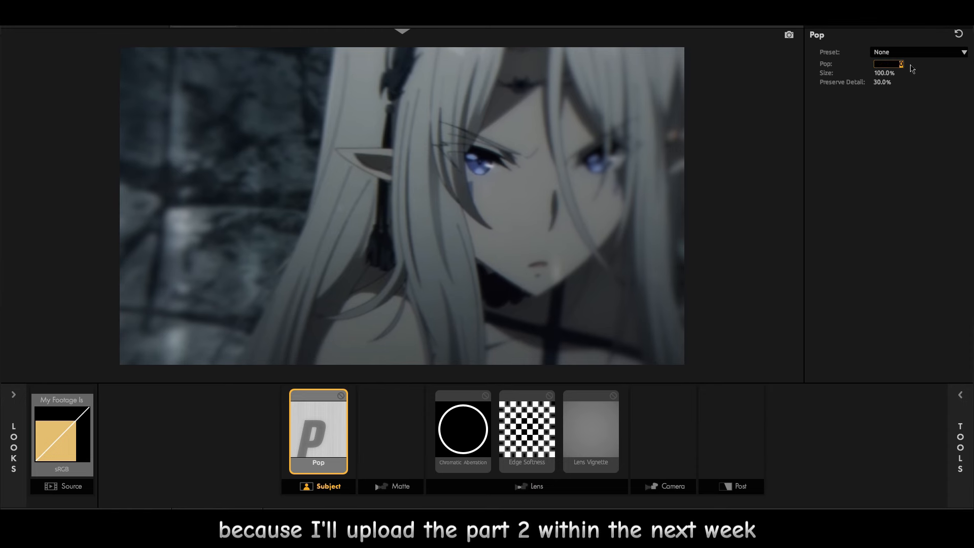
{"action": "type", "text": "5"}
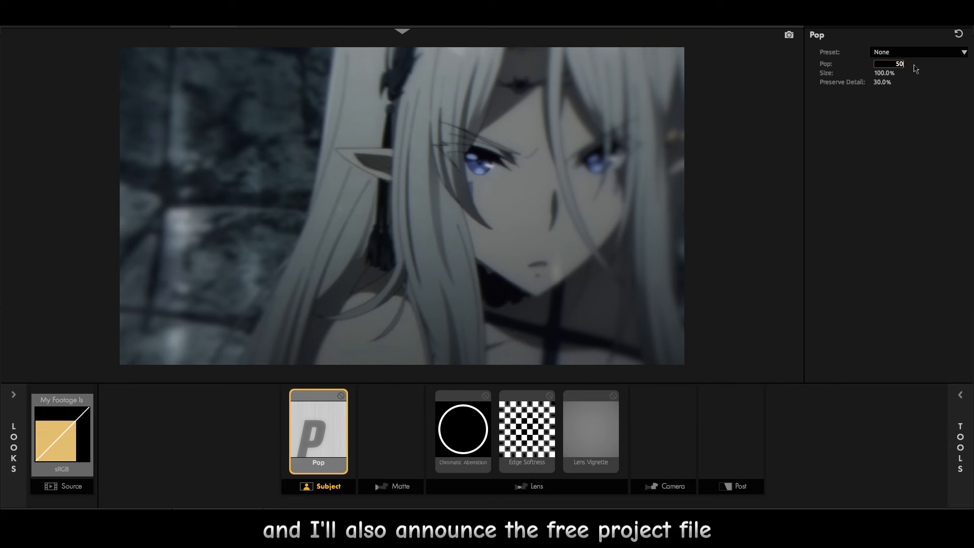
{"action": "key", "text": "Return"}
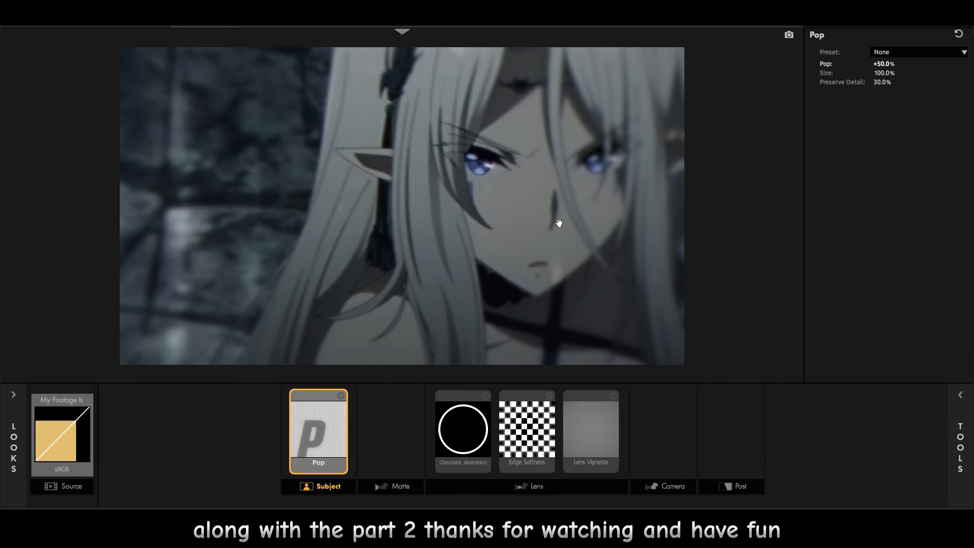
{"action": "left_click", "coordinate": [469, 423]}
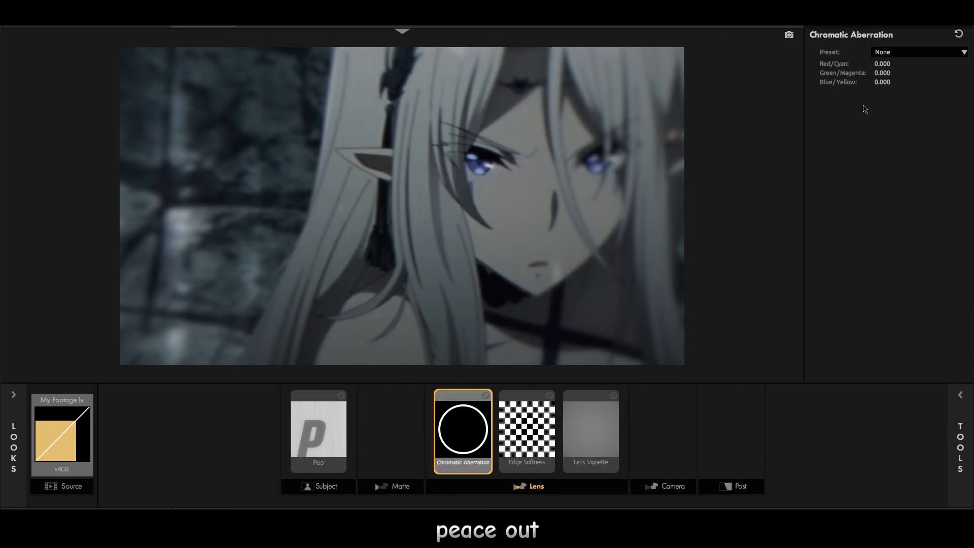
{"action": "left_click_drag", "start_coordinate": [881, 66], "coordinate": [893, 66]}
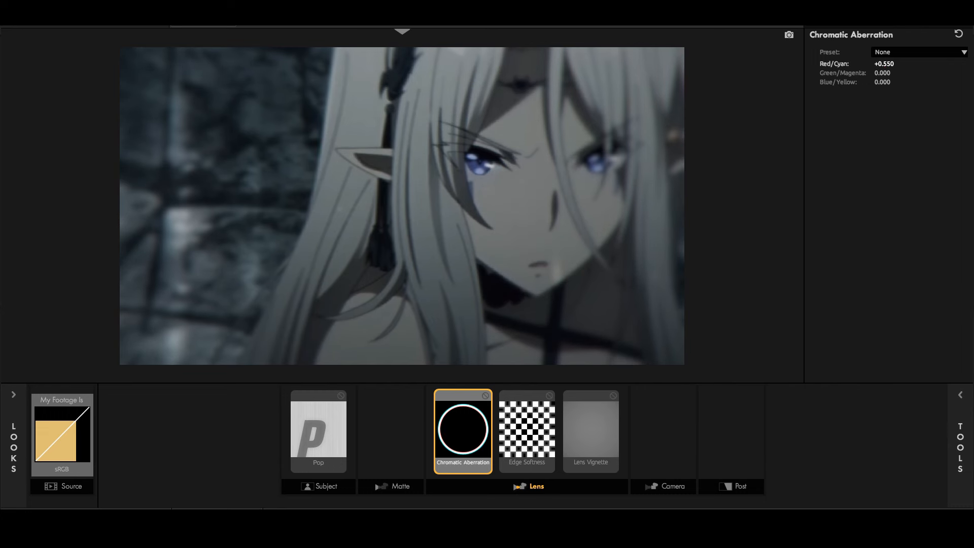
{"action": "left_click_drag", "start_coordinate": [883, 64], "coordinate": [898, 65]}
Set Edge Softness to 2% blur size, radius 1.163 and aspect 1.283, and Lens Vignette to 35.6% vignette with 53.8% amount.
{"action": "left_click", "coordinate": [545, 427]}
{"action": "left_click_drag", "start_coordinate": [864, 64], "coordinate": [860, 64]}
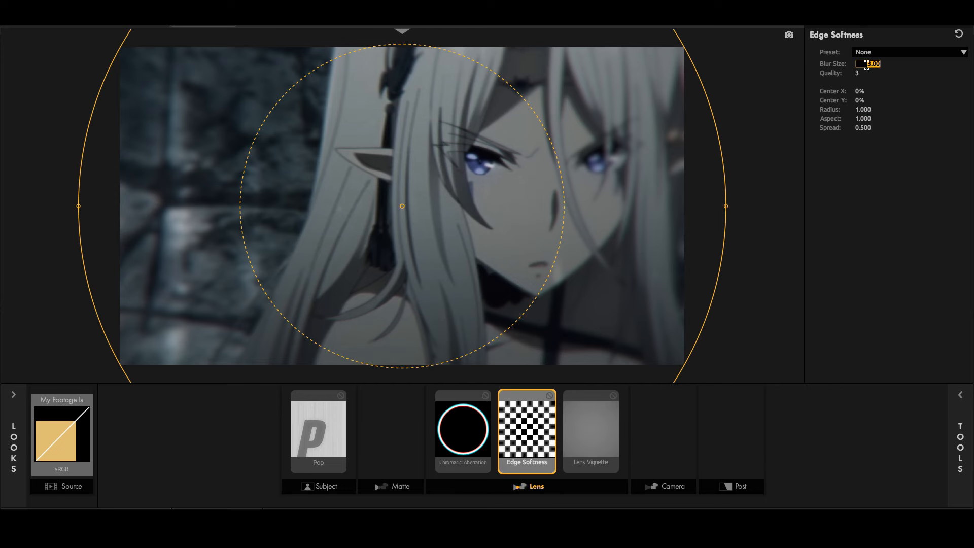
{"action": "left_click_drag", "start_coordinate": [864, 118], "coordinate": [865, 118]}
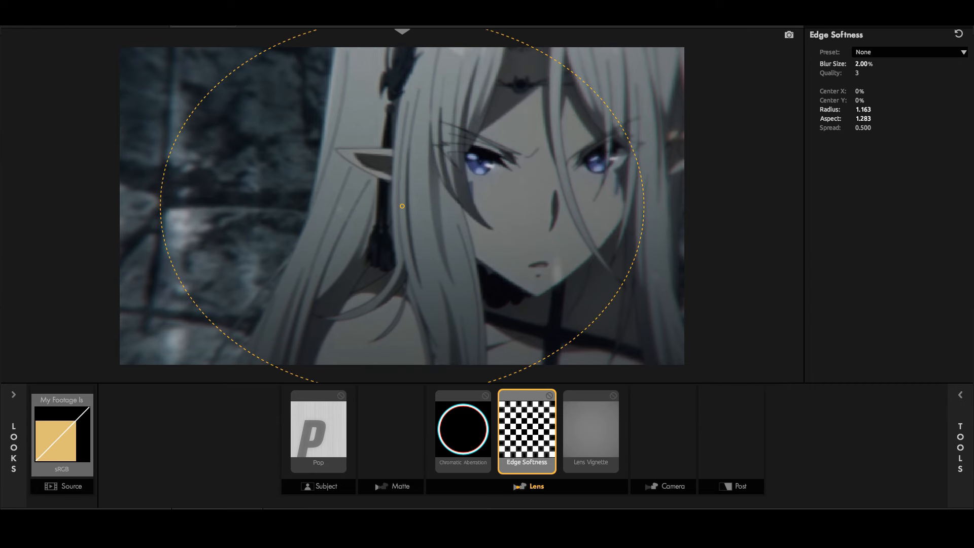
{"action": "left_click", "coordinate": [597, 431]}
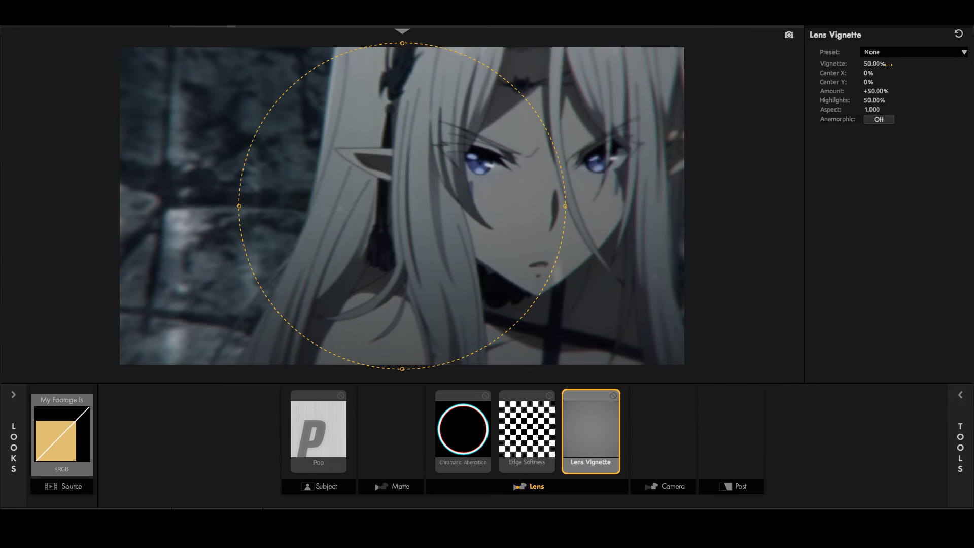
{"action": "left_click_drag", "start_coordinate": [889, 64], "coordinate": [876, 91]}
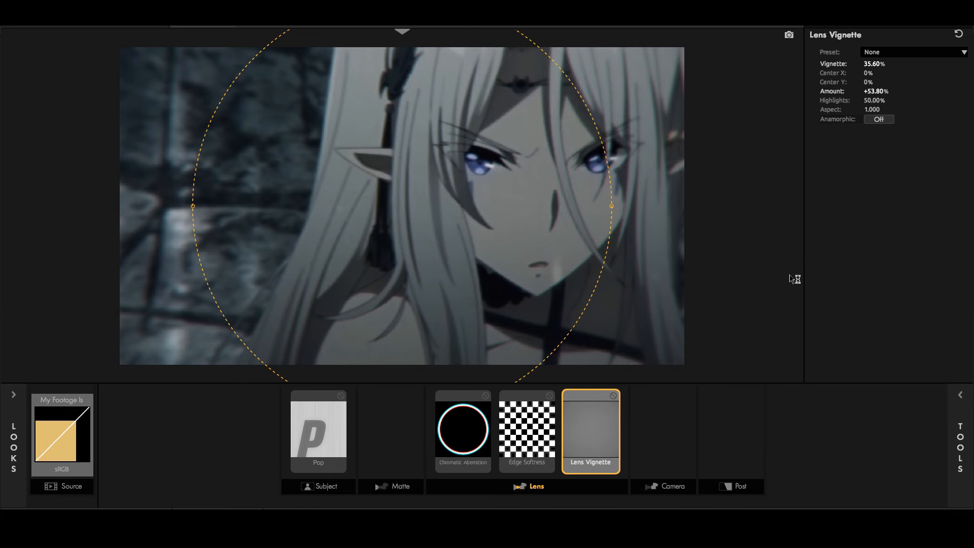
Add a Spot Exposure tool to the Post stage and set its exposure to +1 stop.
{"action": "left_click", "coordinate": [956, 422]}
{"action": "left_click", "coordinate": [883, 375]}
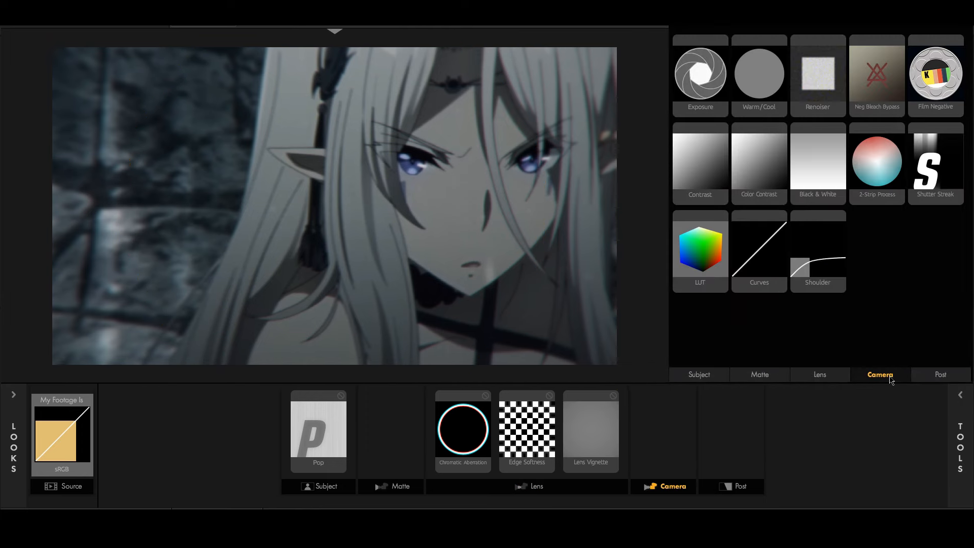
{"action": "left_click", "coordinate": [939, 371]}
{"action": "scroll", "coordinate": [835, 331], "scroll_direction": "down", "scroll_amount": 3}
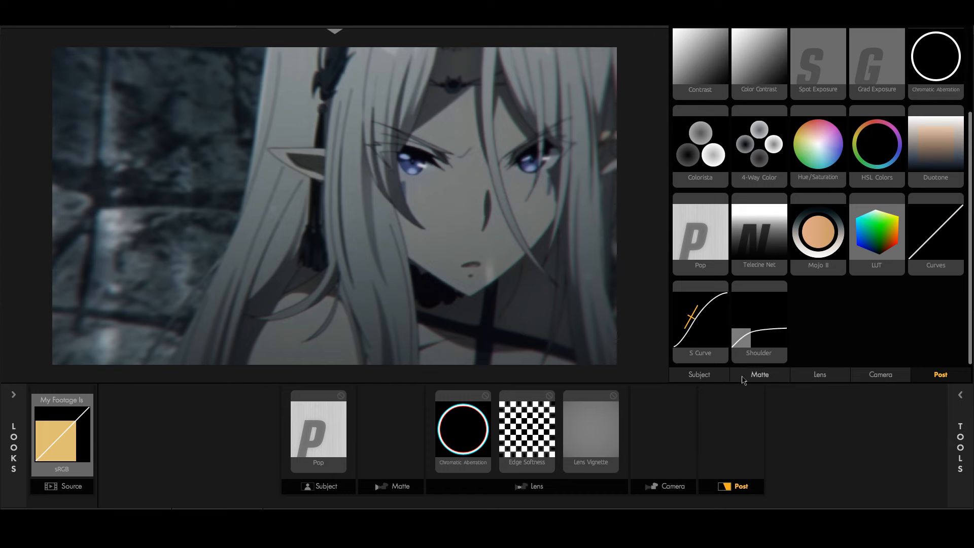
{"action": "left_click", "coordinate": [723, 376]}
{"action": "left_click_drag", "start_coordinate": [759, 75], "coordinate": [704, 404]}
{"action": "left_click", "coordinate": [870, 63]}
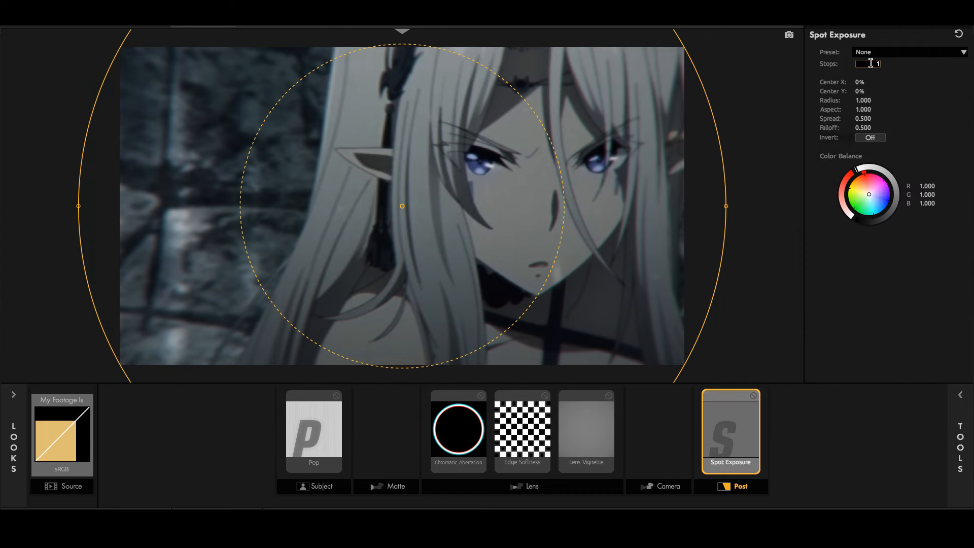
{"action": "type", "text": "1"}
{"action": "key", "text": "Return"}
Shrink the Spot Exposure area to a radius of about 0.68, aspect about 1.02, with Center X at about 0.6%.
{"action": "scroll", "coordinate": [784, 202], "scroll_direction": "down", "scroll_amount": 2}
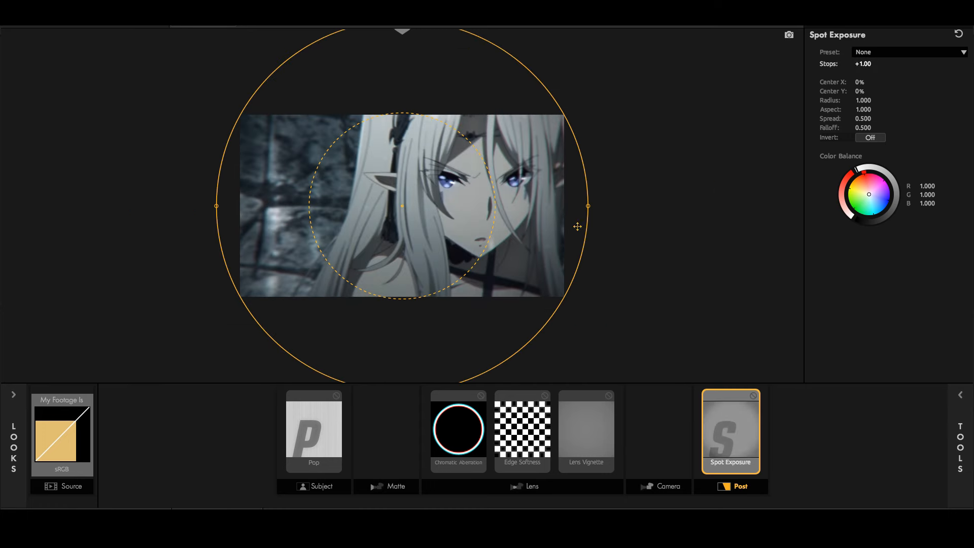
{"action": "scroll", "coordinate": [435, 54], "scroll_direction": "down", "scroll_amount": 1}
{"action": "left_click_drag", "start_coordinate": [402, 46], "coordinate": [402, 95]}
{"action": "mouse_move", "coordinate": [563, 206]}
{"action": "left_mouse_down"}
{"action": "mouse_move", "coordinate": [505, 205]}
{"action": "mouse_move", "coordinate": [573, 206]}
{"action": "left_mouse_up"}
{"action": "scroll", "coordinate": [548, 205], "scroll_direction": "up", "scroll_amount": 2}
{"action": "mouse_move", "coordinate": [511, 199]}
{"action": "left_mouse_down"}
{"action": "mouse_move", "coordinate": [535, 200]}
{"action": "mouse_move", "coordinate": [514, 200]}
{"action": "left_mouse_up"}
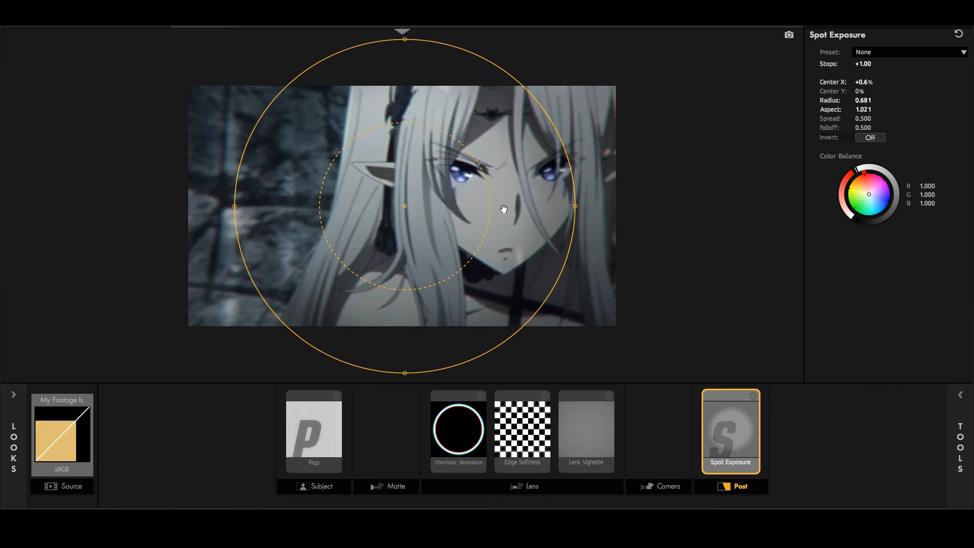
Set the Spot Exposure to 0.5 stops.
{"action": "left_click", "coordinate": [869, 64]}
{"action": "type", "text": "0.5"}
{"action": "key", "text": "Return"}
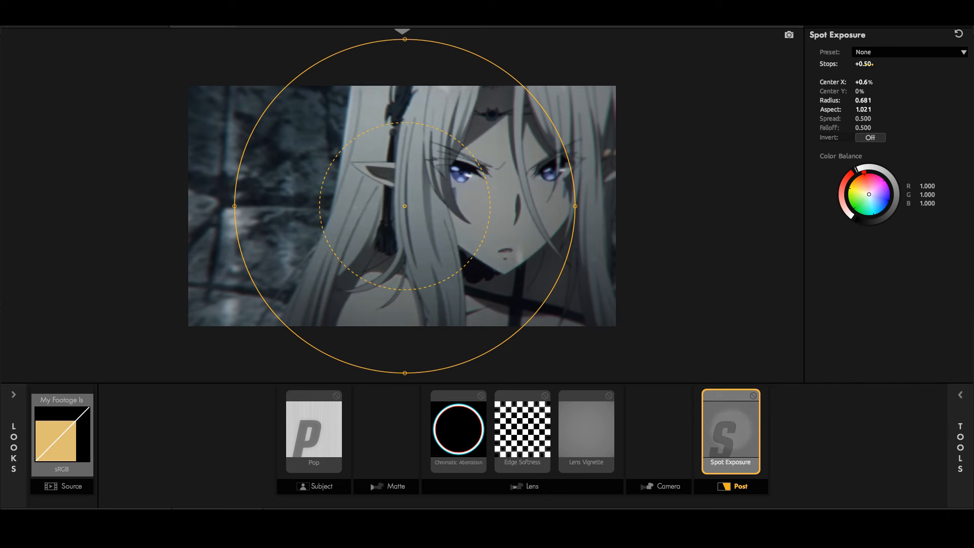
Add a Contrast tool before Spot Exposure in the Post stage, with contrast 0.15 and pivot 0.2.
{"action": "left_click", "coordinate": [949, 450]}
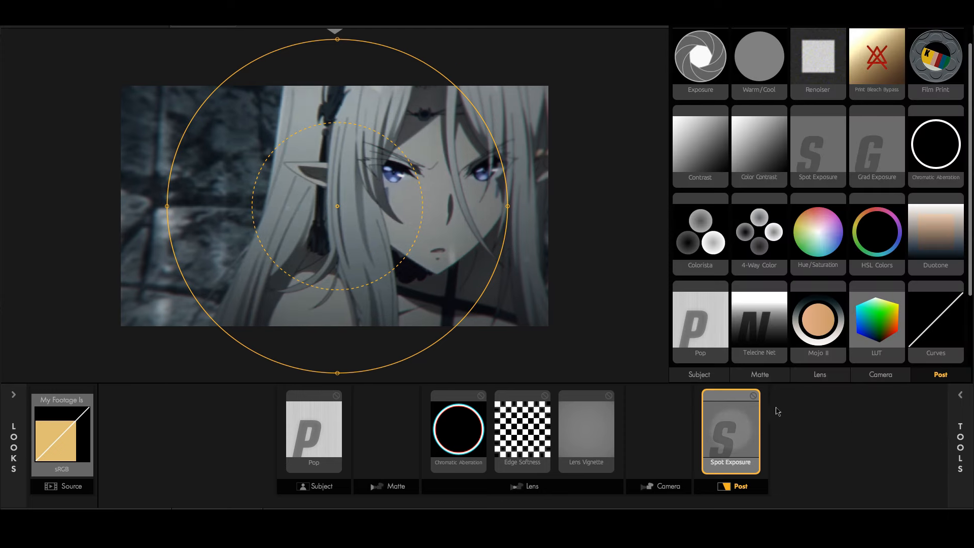
{"action": "left_click", "coordinate": [703, 374]}
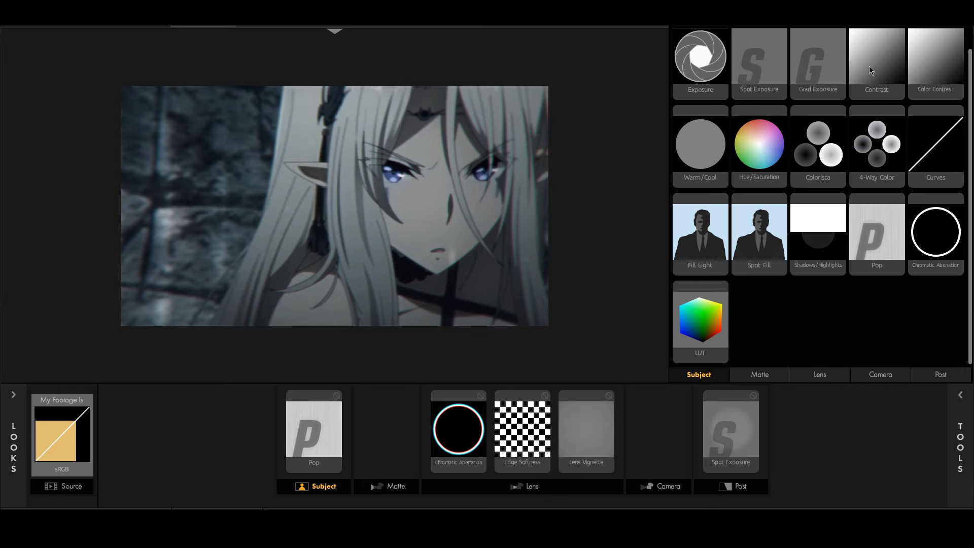
{"action": "left_click_drag", "start_coordinate": [872, 70], "coordinate": [698, 430]}
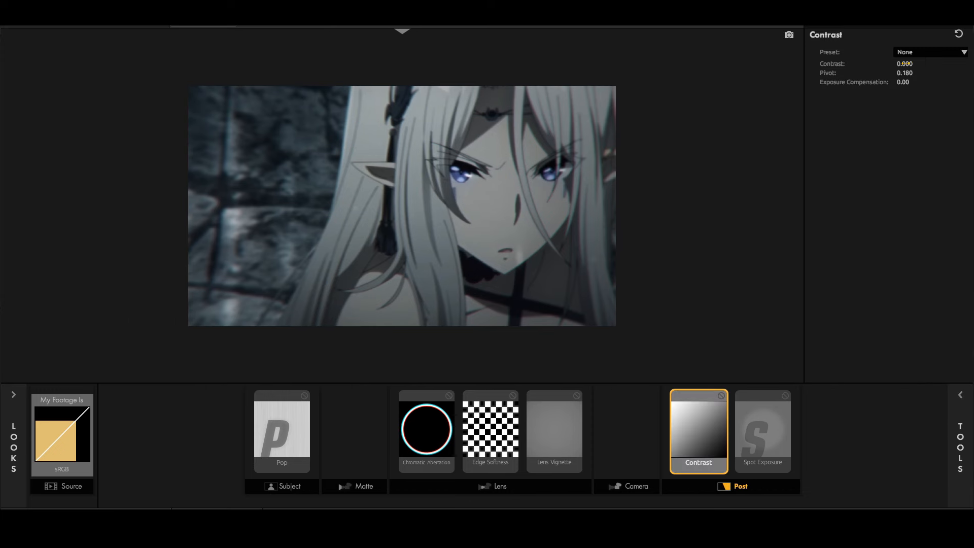
{"action": "left_click_drag", "start_coordinate": [905, 63], "coordinate": [909, 63]}
{"action": "left_click", "coordinate": [907, 64]}
{"action": "type", "text": "0.15"}
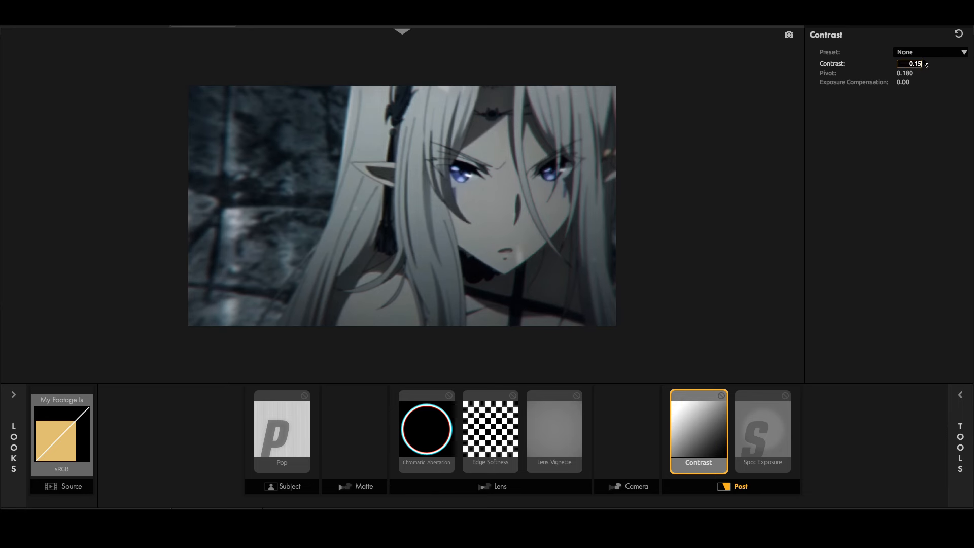
{"action": "key", "text": "Return"}
{"action": "left_click_drag", "start_coordinate": [897, 72], "coordinate": [899, 73]}
{"action": "scroll", "coordinate": [665, 178], "scroll_direction": "up", "scroll_amount": 3}
{"action": "scroll", "coordinate": [656, 182], "scroll_direction": "down", "scroll_amount": 1}
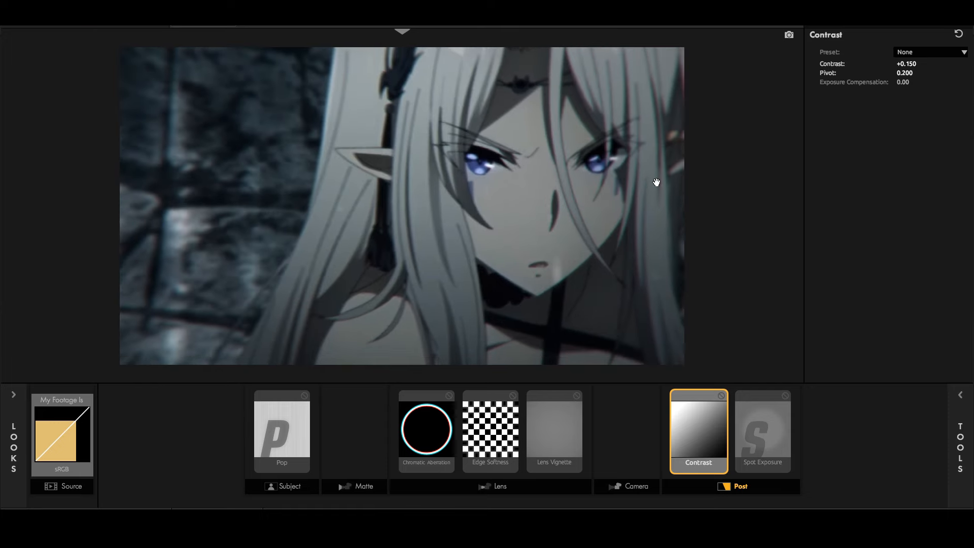
Apply the look to the adjustment layer and toggle the layer's visibility off and on to compare the result.
{"action": "left_click", "coordinate": [931, 518]}
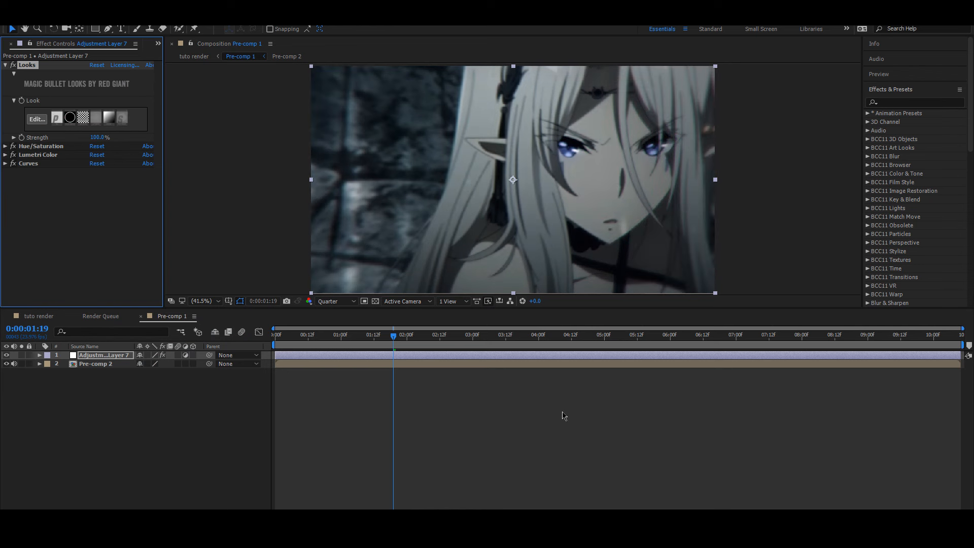
{"action": "left_click", "coordinate": [7, 356]}
{"action": "left_click", "coordinate": [7, 356]}
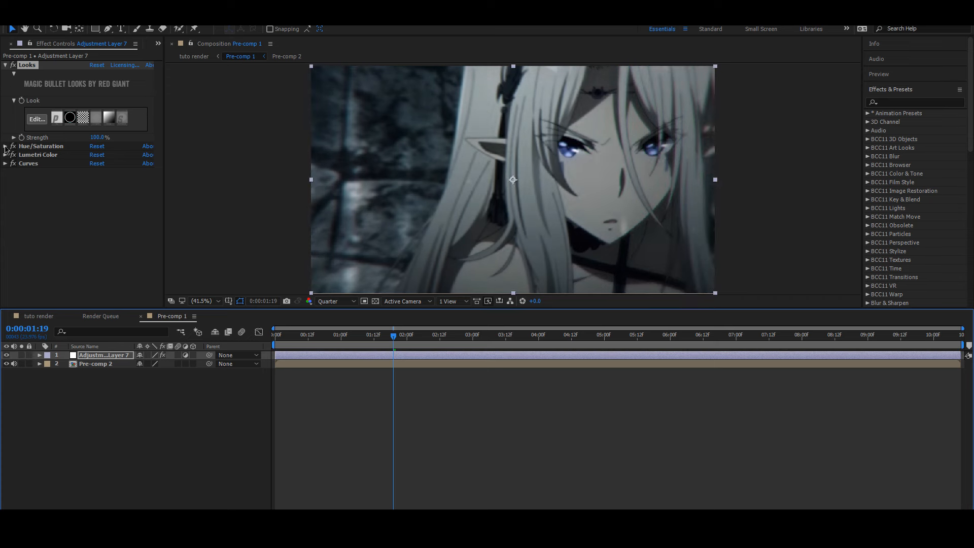
Collapse Looks and set Hue/Saturation to the Reds channel, opening its saturation for editing.
{"action": "left_click", "coordinate": [5, 147]}
{"action": "left_click", "coordinate": [5, 65]}
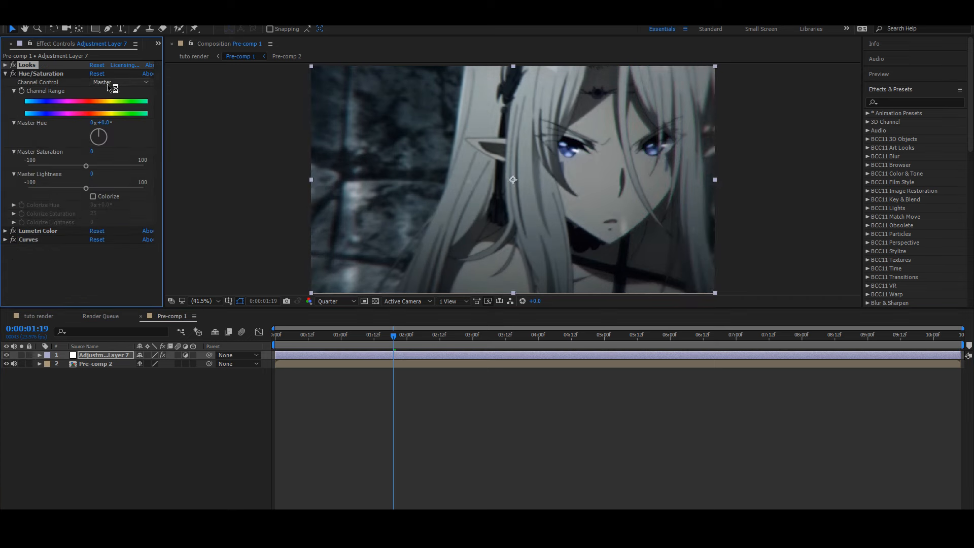
{"action": "left_click", "coordinate": [116, 83]}
{"action": "left_click", "coordinate": [116, 104]}
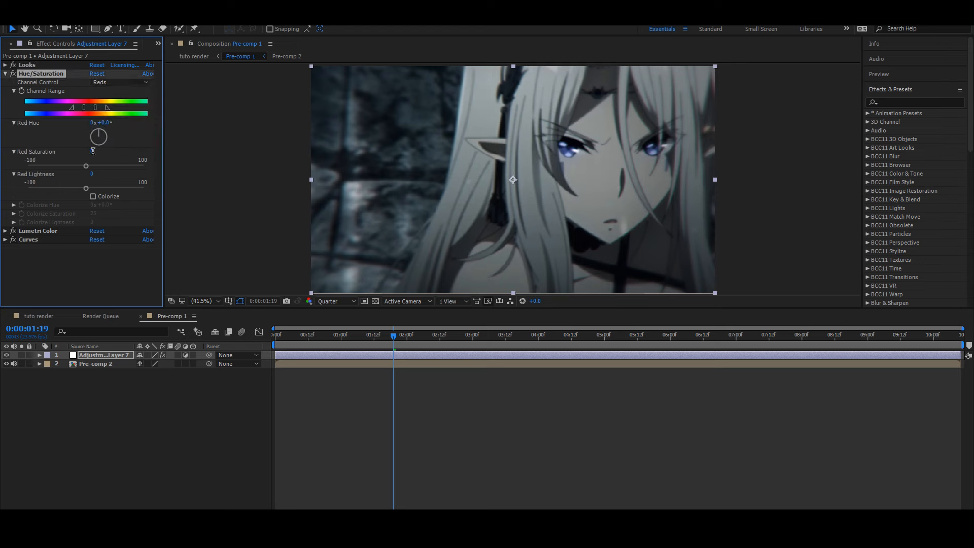
{"action": "left_click", "coordinate": [93, 151]}
{"action": "key", "text": "Return"}
Try a lightness of -29 for the Reds channel and reset it to 0.
{"action": "left_click", "coordinate": [92, 174]}
{"action": "type", "text": "-29"}
{"action": "key", "text": "Return"}
{"action": "left_click", "coordinate": [95, 174]}
{"action": "type", "text": "0"}
{"action": "key", "text": "Return"}
Set the Yellows channel in Hue/Saturation to saturation -20 and lightness -29.
{"action": "left_click", "coordinate": [95, 83]}
{"action": "left_click", "coordinate": [124, 115]}
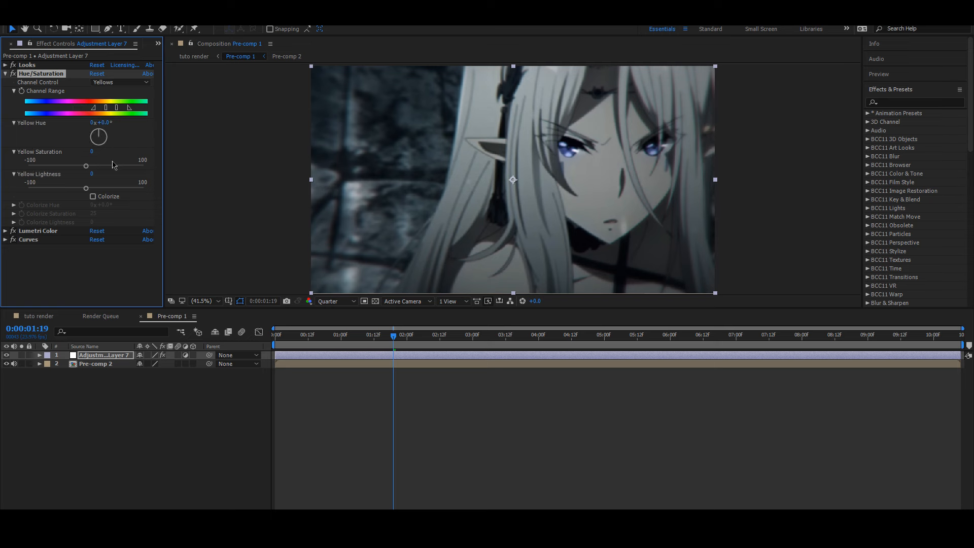
{"action": "left_click", "coordinate": [91, 151]}
{"action": "type", "text": "-20"}
{"action": "key", "text": "Return"}
{"action": "left_click", "coordinate": [92, 174]}
{"action": "type", "text": "-29"}
{"action": "key", "text": "Return"}
Set the Magentas channel in Hue/Saturation to a saturation of 10 and collapse the effect.
{"action": "left_click", "coordinate": [121, 83]}
{"action": "left_click", "coordinate": [111, 159]}
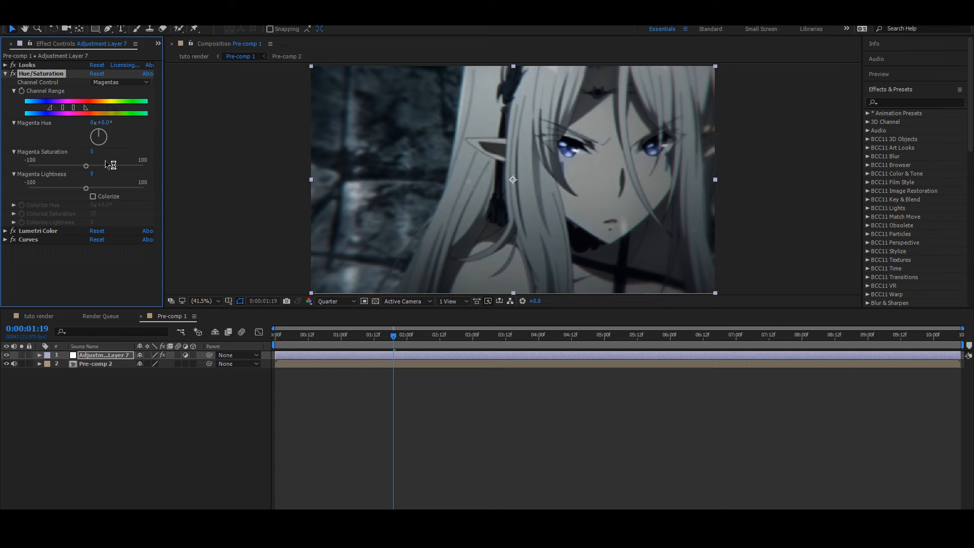
{"action": "left_click", "coordinate": [93, 151]}
{"action": "type", "text": "10"}
{"action": "key", "text": "Return"}
{"action": "left_click", "coordinate": [6, 74]}
Set Faded Film in Lumetri Color's Creative adjustments to 20, reduce it to 5, and collapse the effect.
{"action": "left_click", "coordinate": [5, 82]}
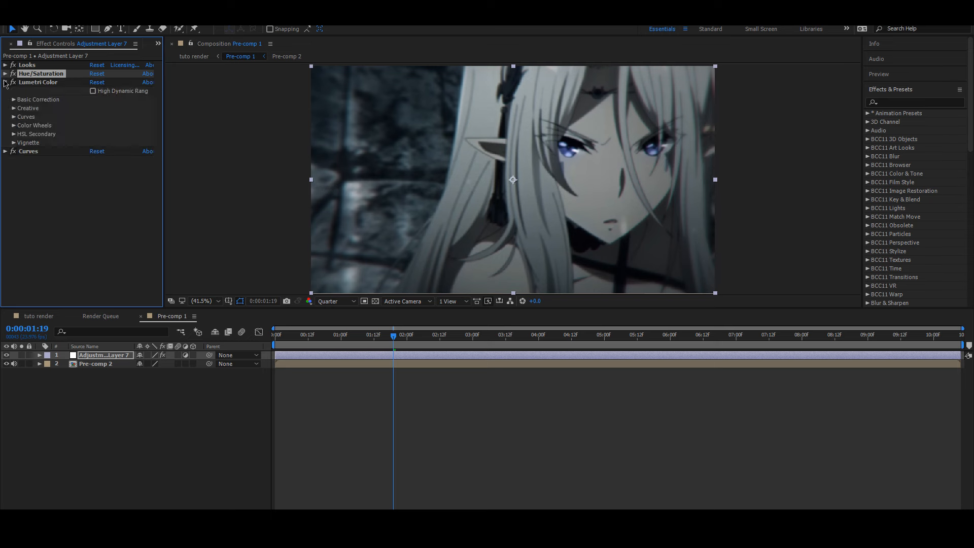
{"action": "left_click", "coordinate": [14, 108]}
{"action": "left_click", "coordinate": [94, 151]}
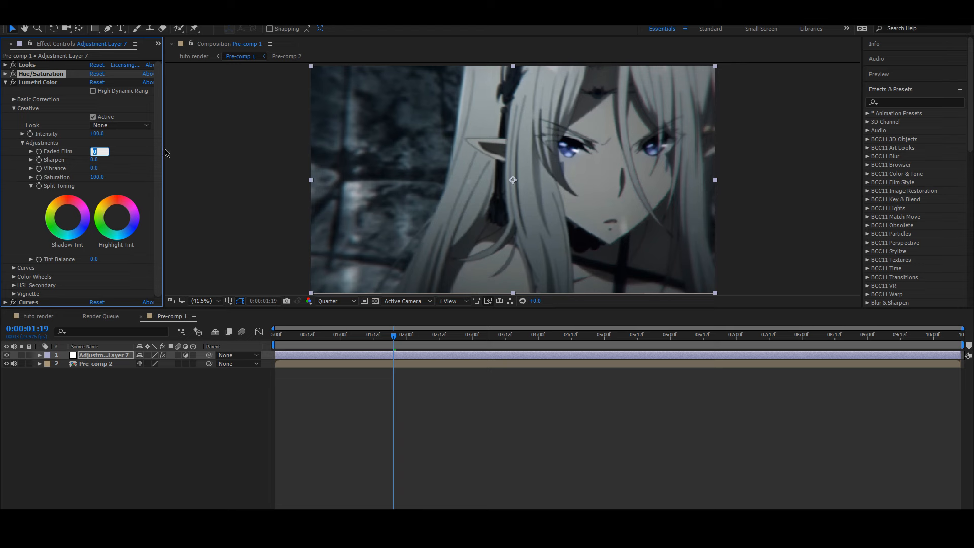
{"action": "key", "text": "Return"}
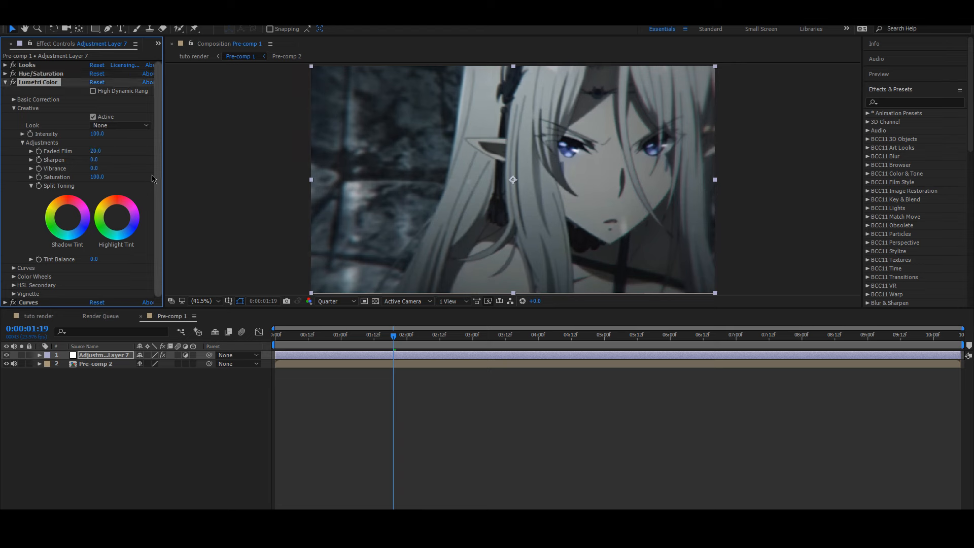
{"action": "left_click", "coordinate": [93, 153]}
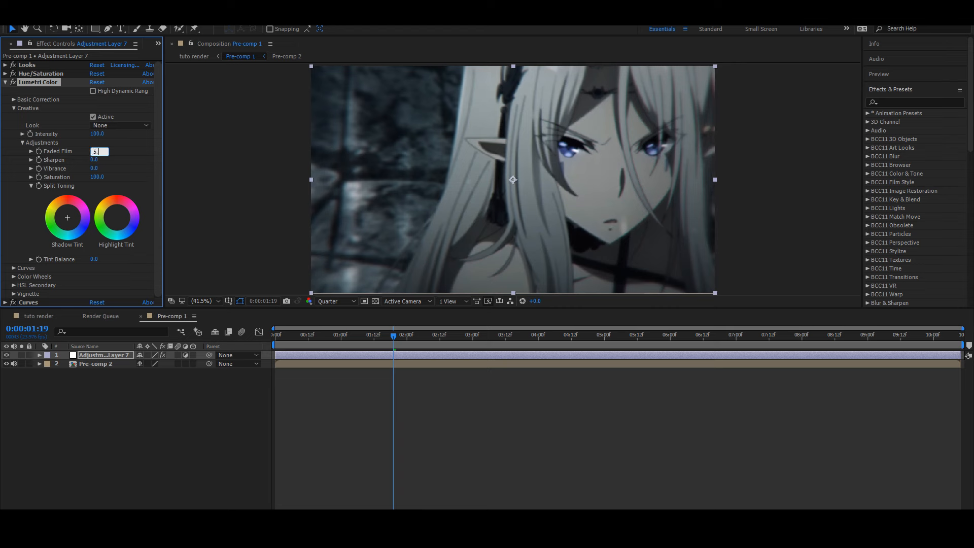
{"action": "key", "text": "Return"}
{"action": "left_click", "coordinate": [5, 83]}
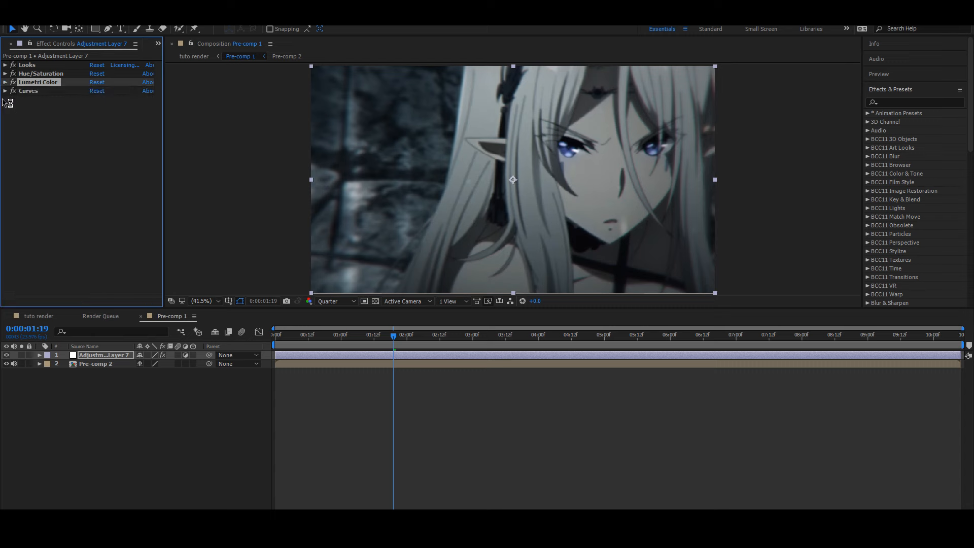
Shape the RGB curve in Curves to darken the midtones slightly while keeping shadows and highlights near the diagonal, and collapse the effect.
{"action": "left_click", "coordinate": [6, 91]}
{"action": "left_click_drag", "start_coordinate": [124, 154], "coordinate": [127, 161]}
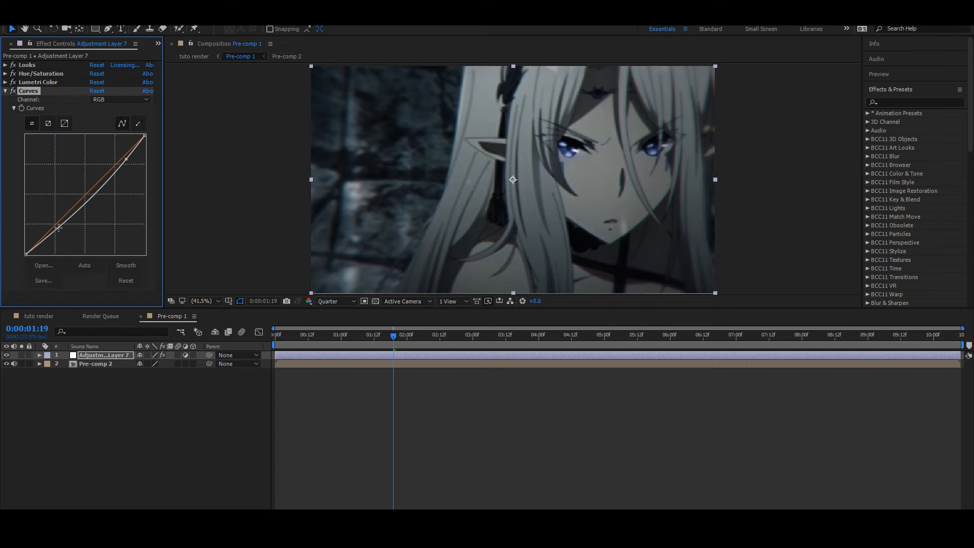
{"action": "left_click_drag", "start_coordinate": [58, 228], "coordinate": [56, 225]}
{"action": "left_click_drag", "start_coordinate": [127, 160], "coordinate": [133, 149]}
{"action": "left_click_drag", "start_coordinate": [91, 192], "coordinate": [90, 192]}
{"action": "left_click", "coordinate": [396, 409]}
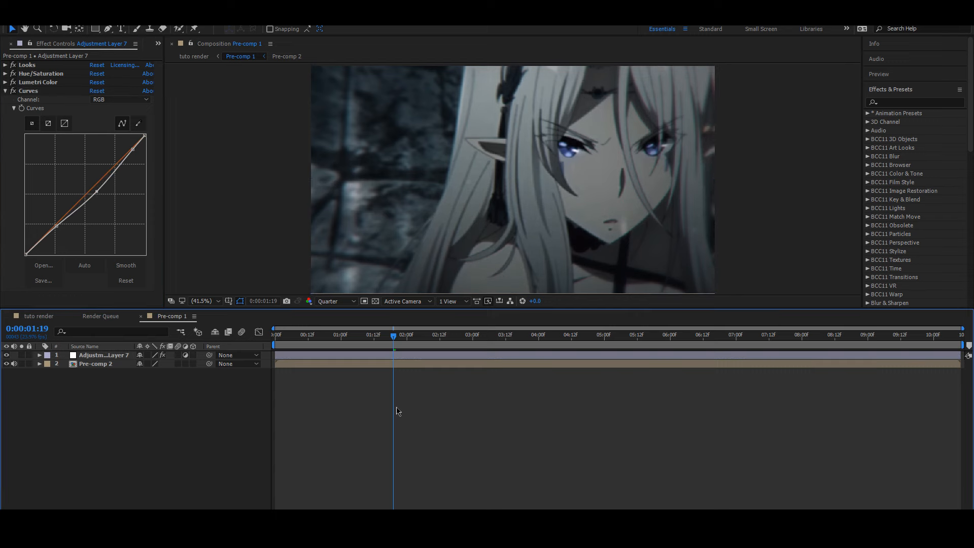
{"action": "left_click", "coordinate": [328, 359]}
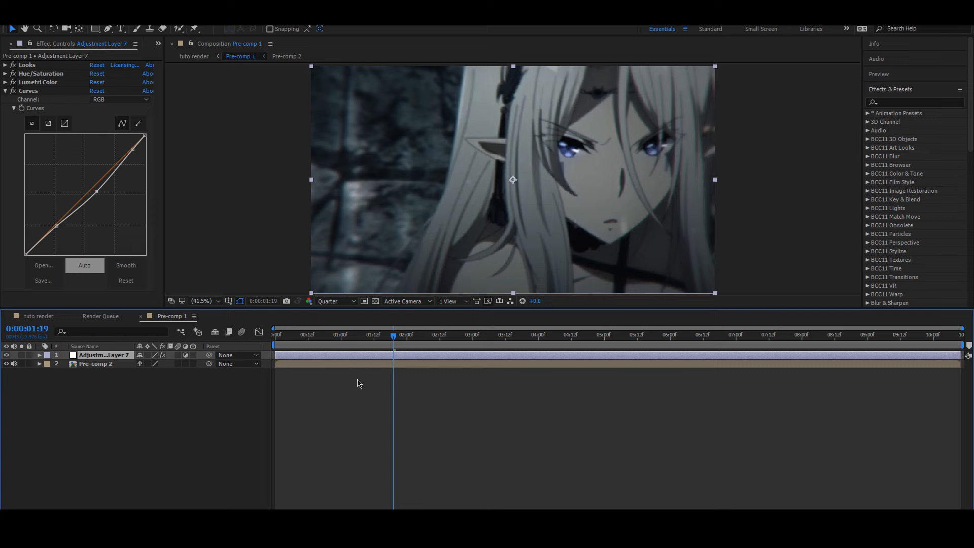
{"action": "left_click", "coordinate": [6, 91]}
{"action": "left_click", "coordinate": [401, 358]}
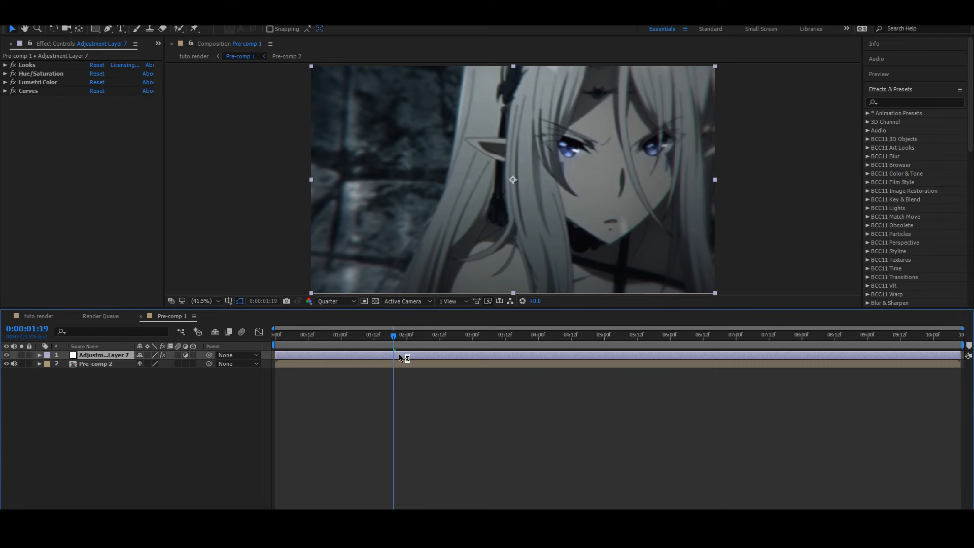
Add a new adjustment layer with Detail-preserving Upscale, setting Reduce Noise to 99% and Detail to 100%.
{"action": "right_click", "coordinate": [268, 360]}
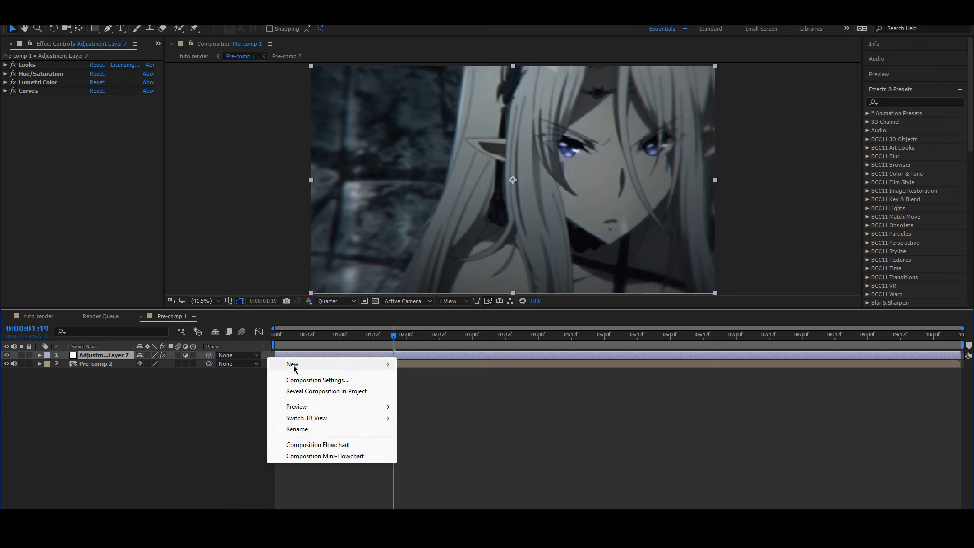
{"action": "mouse_move", "coordinate": [295, 365]}
{"action": "left_click", "coordinate": [456, 447]}
{"action": "key", "text": "ctrl+space"}
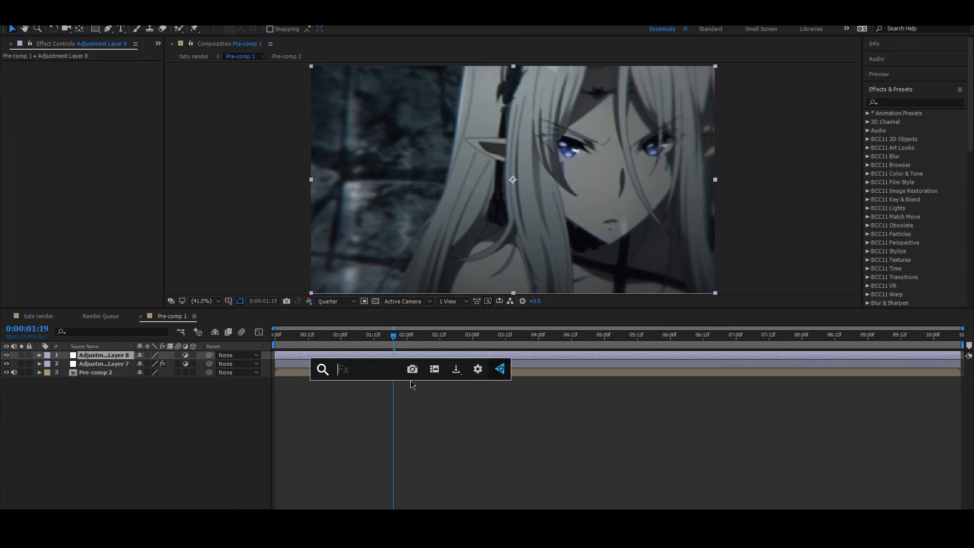
{"action": "type", "text": "deta"}
{"action": "key", "text": "Return"}
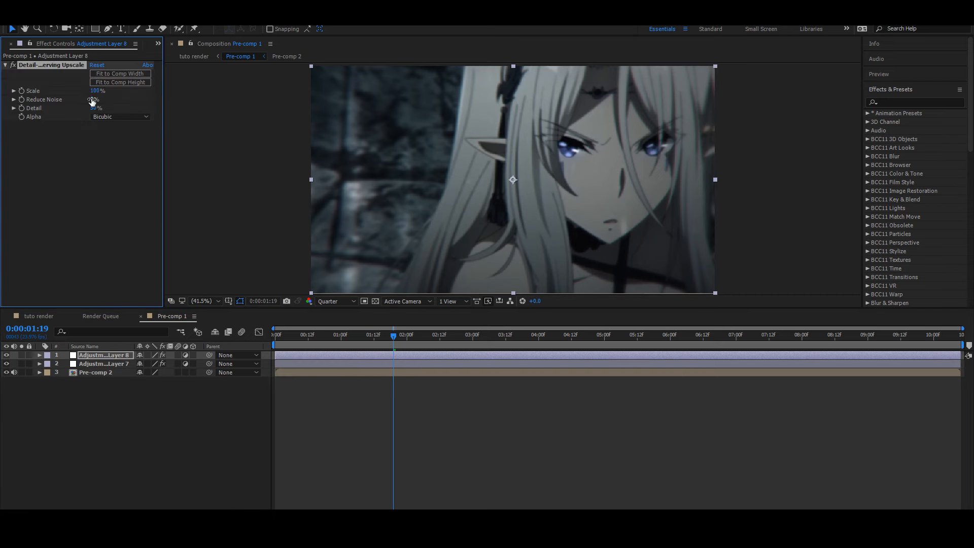
{"action": "left_click_drag", "start_coordinate": [215, 99], "coordinate": [250, 102]}
{"action": "left_click_drag", "start_coordinate": [95, 108], "coordinate": [157, 107]}
Inspect the upscaled frame at 0:00:01:16 in Full preview resolution.
{"action": "mouse_move", "coordinate": [382, 346]}
{"action": "left_mouse_down"}
{"action": "mouse_move", "coordinate": [276, 345]}
{"action": "mouse_move", "coordinate": [383, 345]}
{"action": "left_mouse_up"}
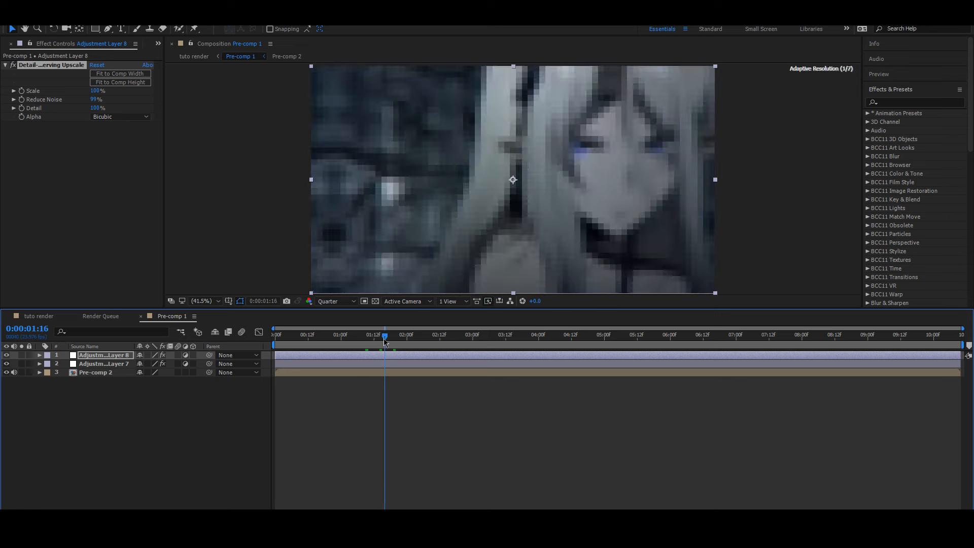
{"action": "left_click", "coordinate": [336, 301]}
{"action": "left_click", "coordinate": [349, 330]}
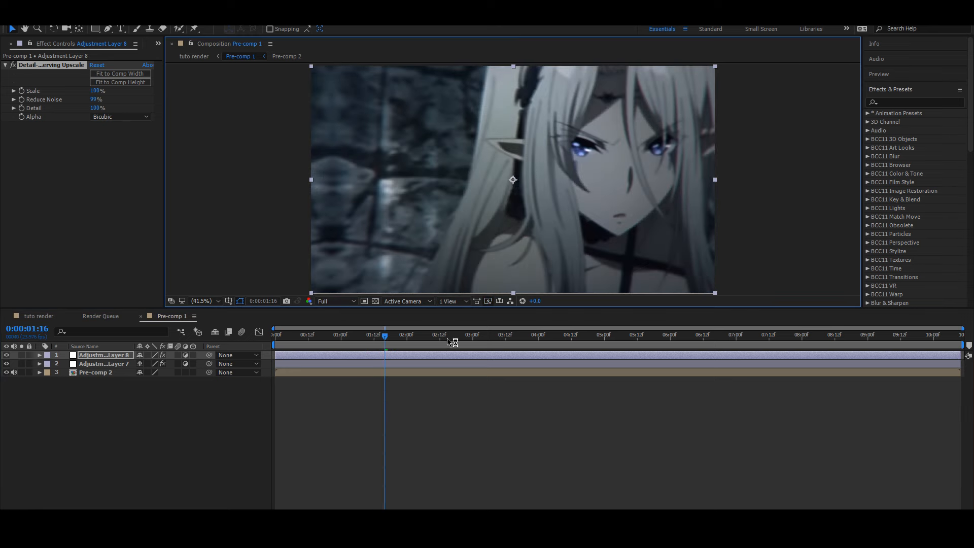
{"action": "left_click", "coordinate": [476, 387]}
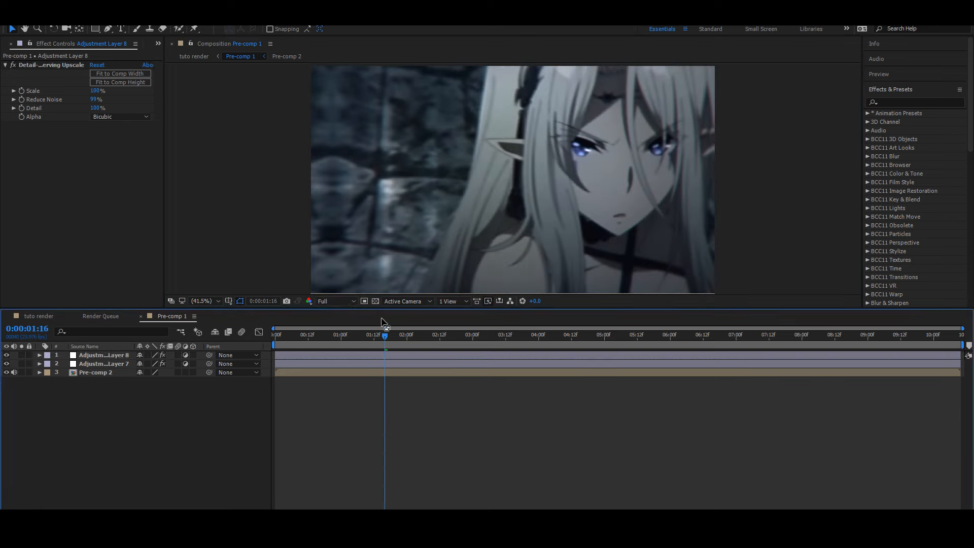
Return the preview to Quarter resolution, play the composition, and compare frames with the adjustment layers toggled off and on.
{"action": "left_click", "coordinate": [337, 302]}
{"action": "left_click", "coordinate": [344, 361]}
{"action": "key", "text": "space"}
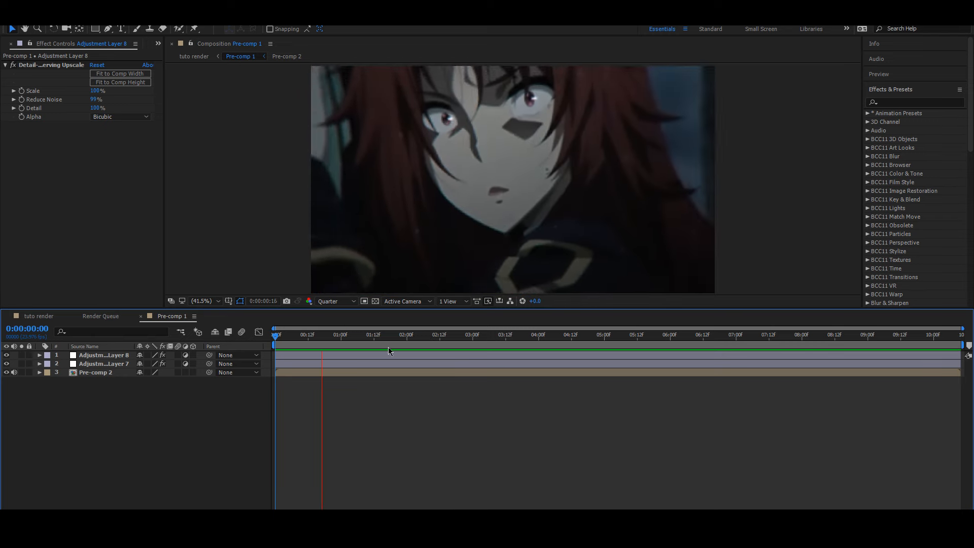
{"action": "left_click_drag", "start_coordinate": [339, 336], "coordinate": [317, 339]}
{"action": "left_click_drag", "start_coordinate": [6, 354], "coordinate": [7, 364]}
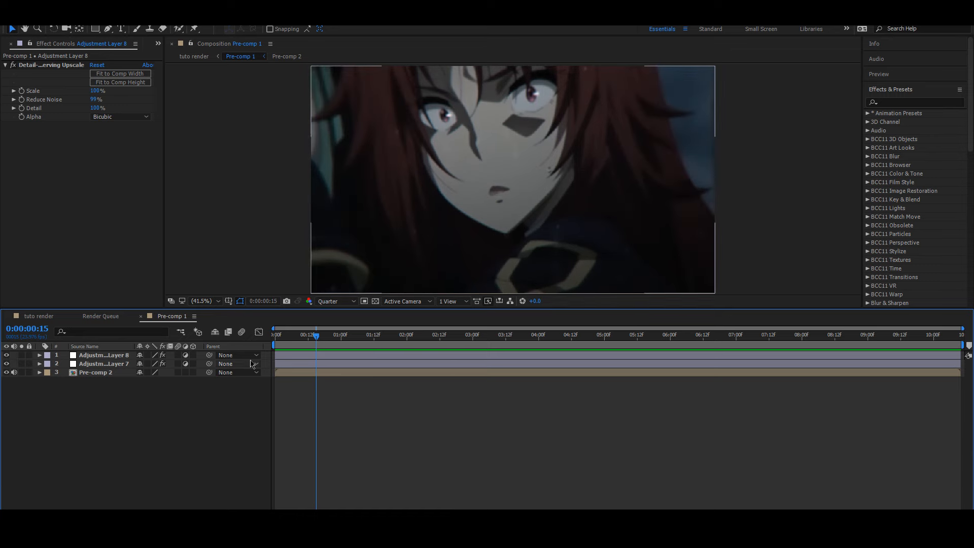
{"action": "left_click", "coordinate": [345, 343]}
{"action": "left_click_drag", "start_coordinate": [345, 343], "coordinate": [403, 345]}
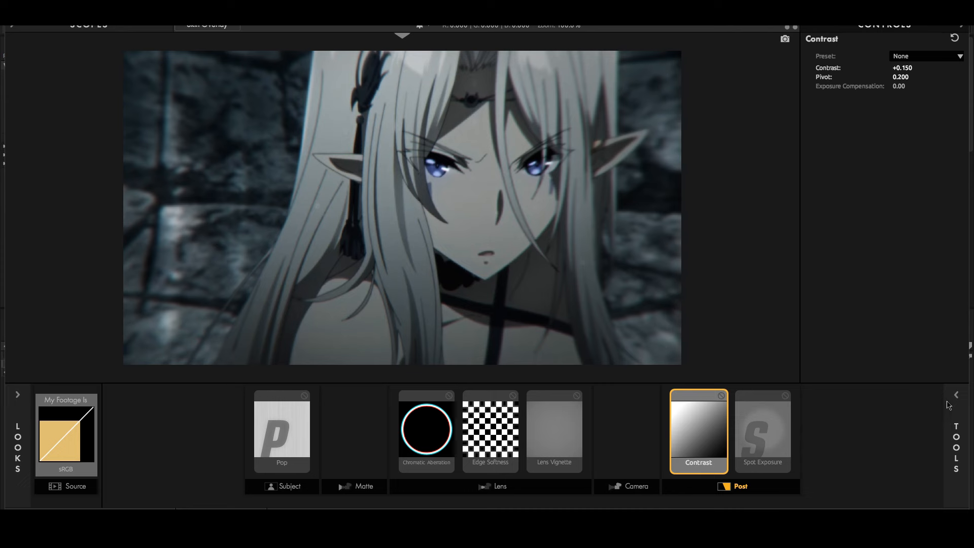
Add the Haze/Flare lens tool to the look, following Lens Vignette.
{"action": "left_click", "coordinate": [949, 402]}
{"action": "left_click", "coordinate": [743, 376]}
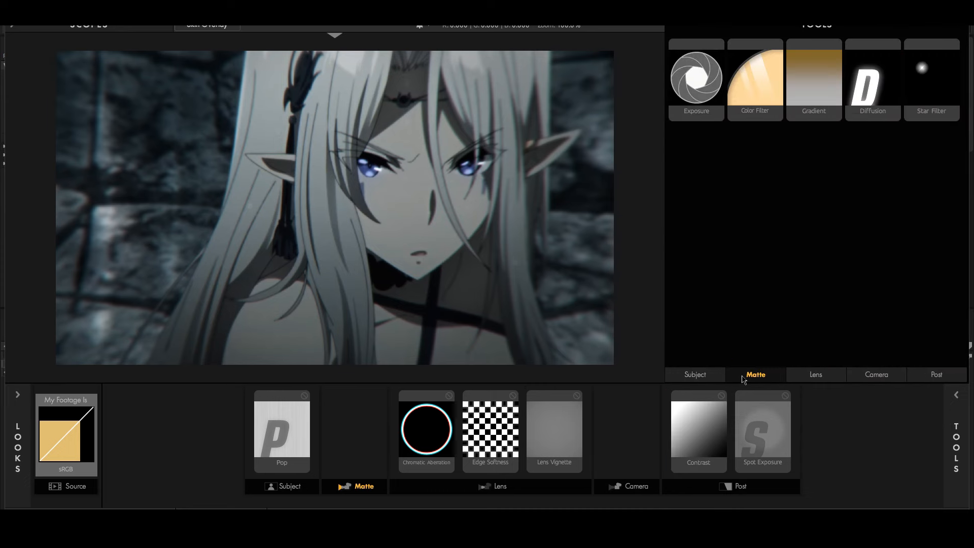
{"action": "left_click", "coordinate": [821, 375]}
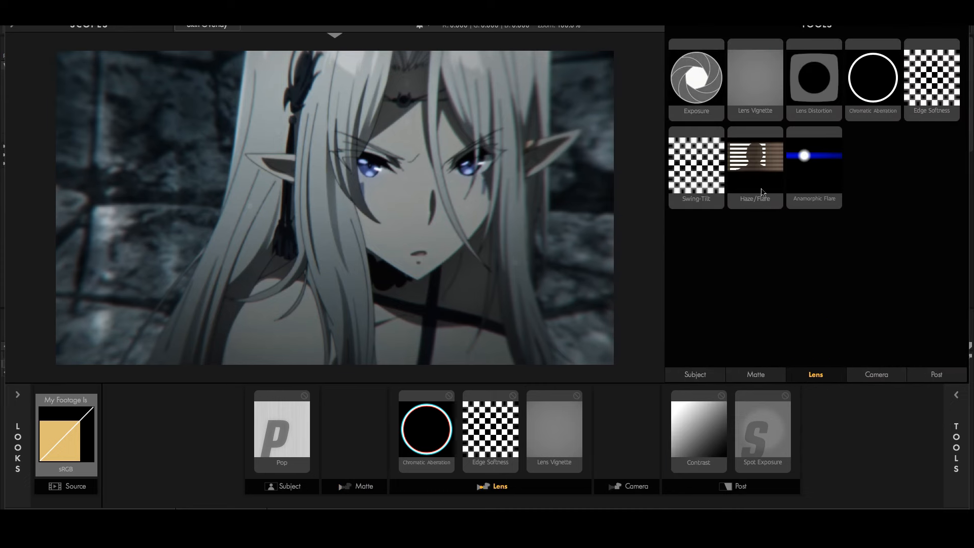
{"action": "left_click_drag", "start_coordinate": [761, 192], "coordinate": [632, 406]}
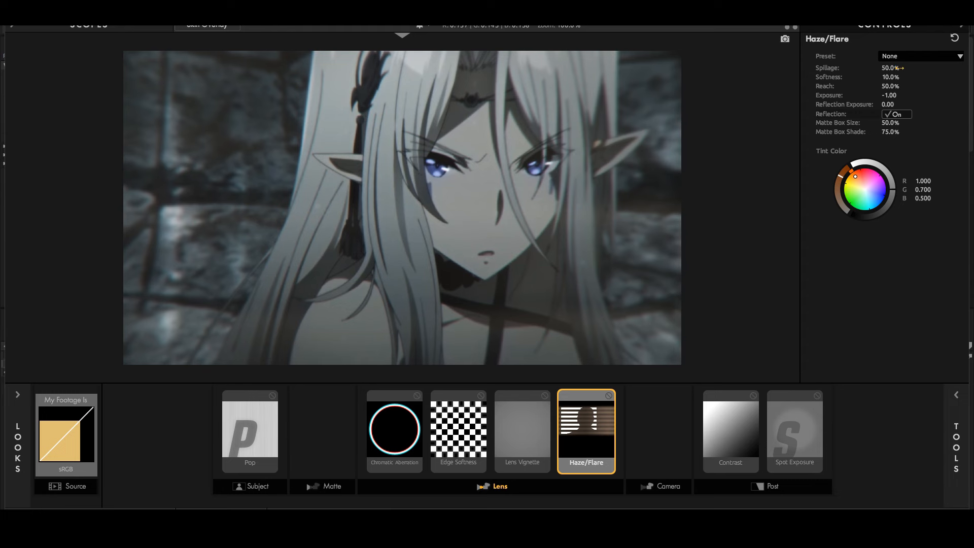
Set the Haze/Flare tool's spillage to 7%, reach to 5% and exposure to +1.00.
{"action": "left_click", "coordinate": [899, 68]}
{"action": "type", "text": "7"}
{"action": "key", "text": "Return"}
{"action": "left_click", "coordinate": [901, 87]}
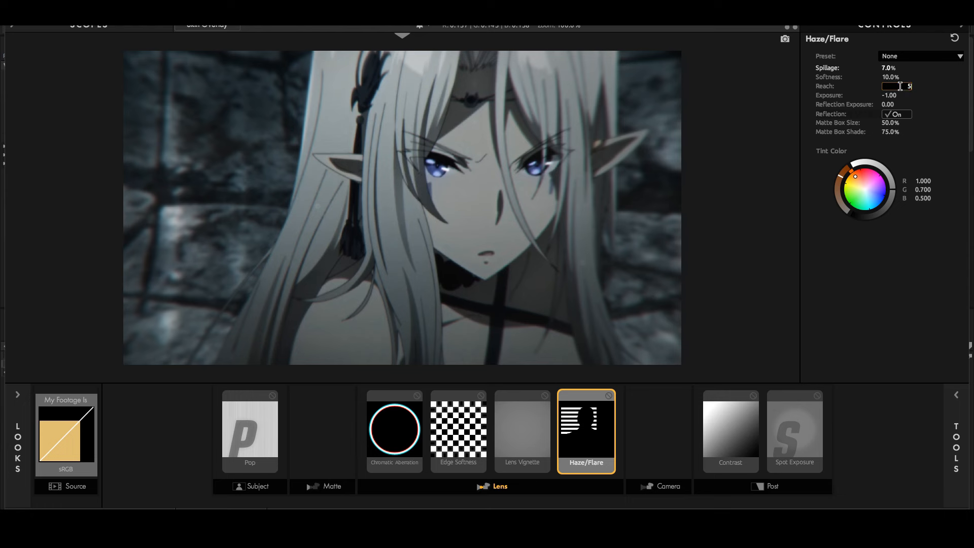
{"action": "key", "text": "Return"}
{"action": "left_click_drag", "start_coordinate": [892, 94], "coordinate": [897, 95]}
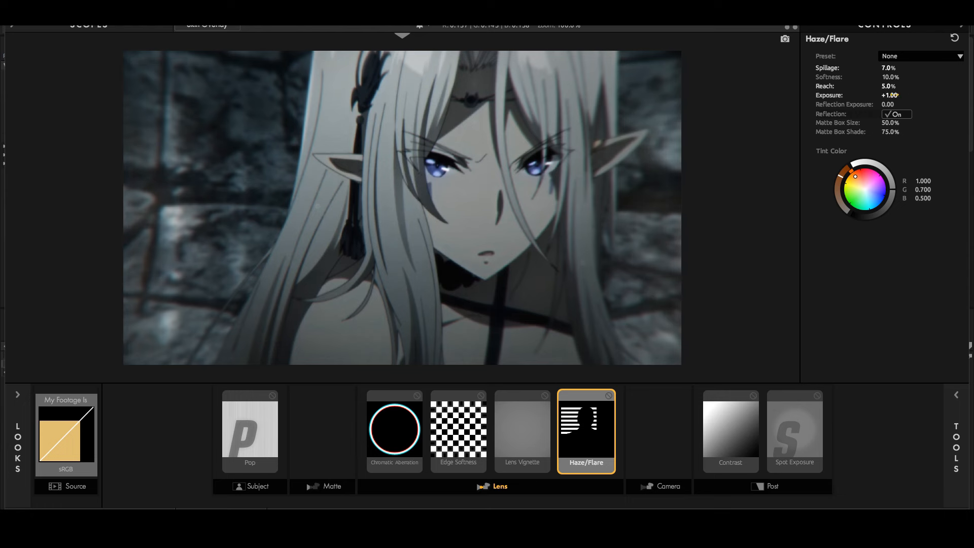
Add the Curves post tool to the look, placing it ahead of Contrast.
{"action": "left_click", "coordinate": [965, 401]}
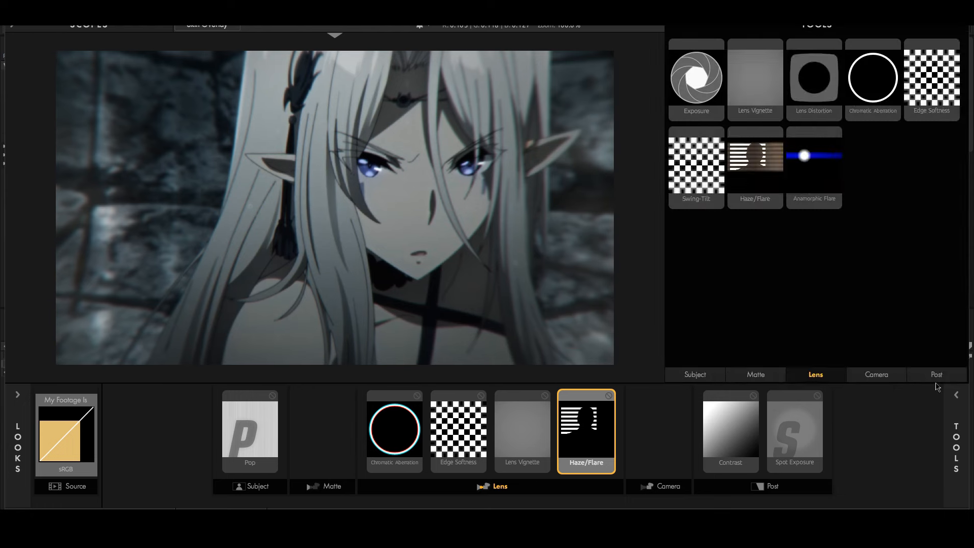
{"action": "left_click", "coordinate": [937, 375]}
{"action": "scroll", "coordinate": [916, 353], "scroll_direction": "down", "scroll_amount": 5}
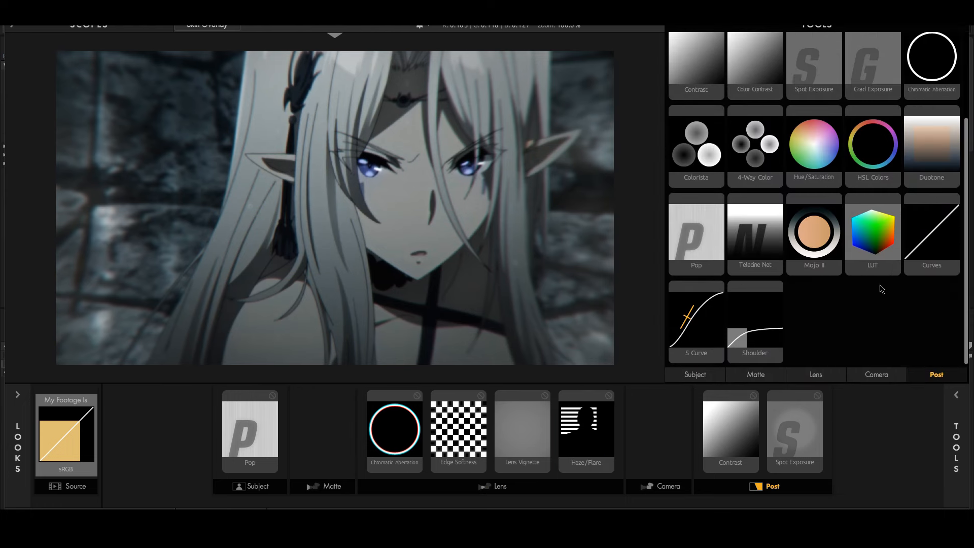
{"action": "left_click_drag", "start_coordinate": [914, 263], "coordinate": [700, 421]}
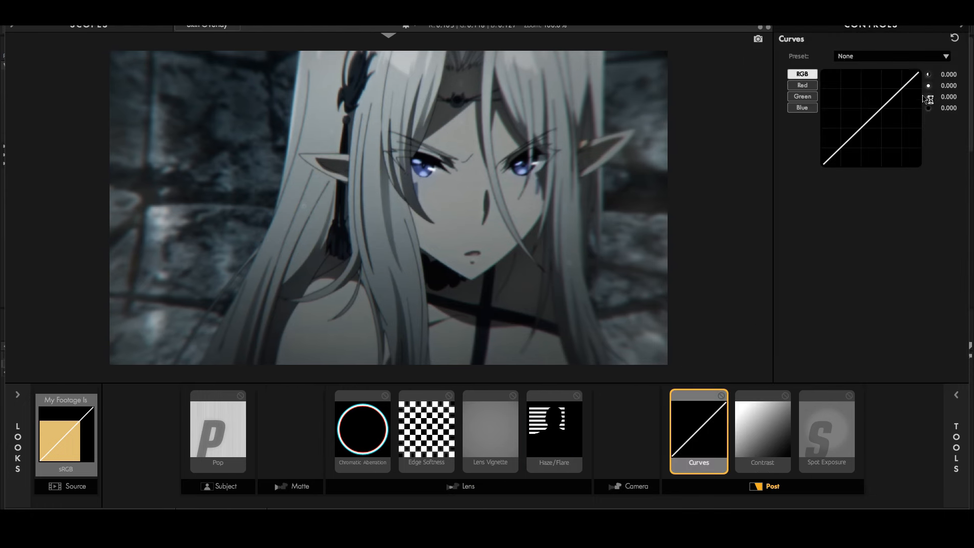
Set the look's RGB Curves contrast to +0.380 and its highlights to +0.300.
{"action": "left_click", "coordinate": [942, 74]}
{"action": "type", "text": "1"}
{"action": "key", "text": "Return"}
{"action": "left_click_drag", "start_coordinate": [948, 75], "coordinate": [916, 75]}
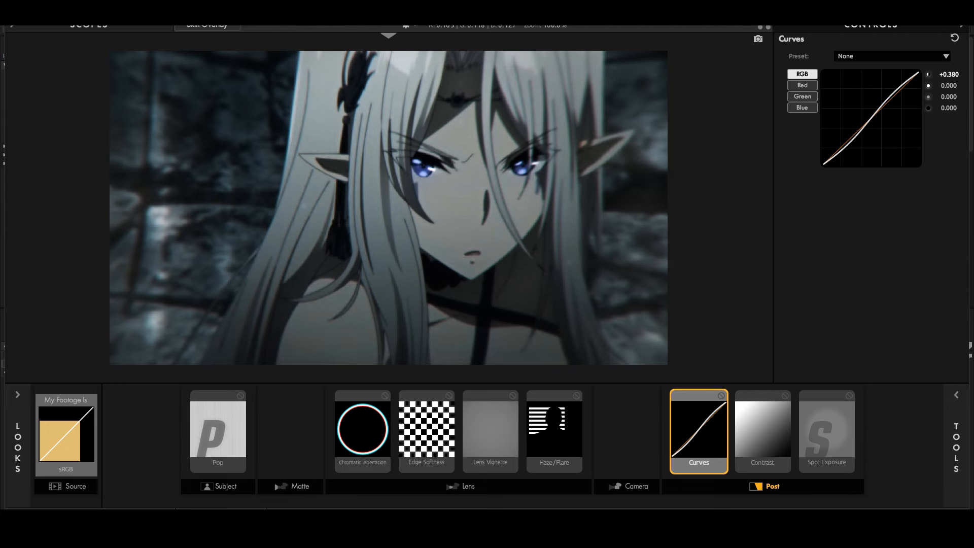
{"action": "left_click", "coordinate": [945, 85]}
{"action": "type", "text": "0.3"}
{"action": "key", "text": "Return"}
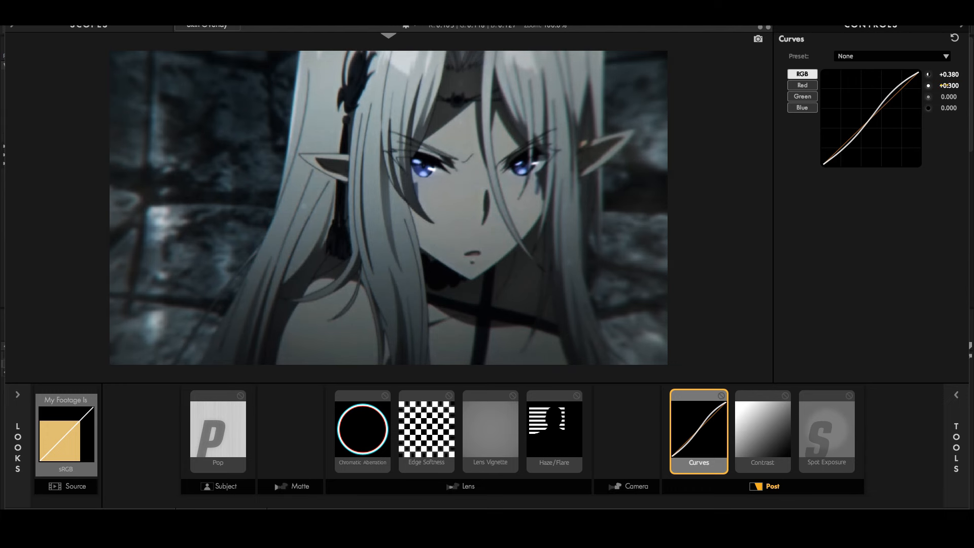